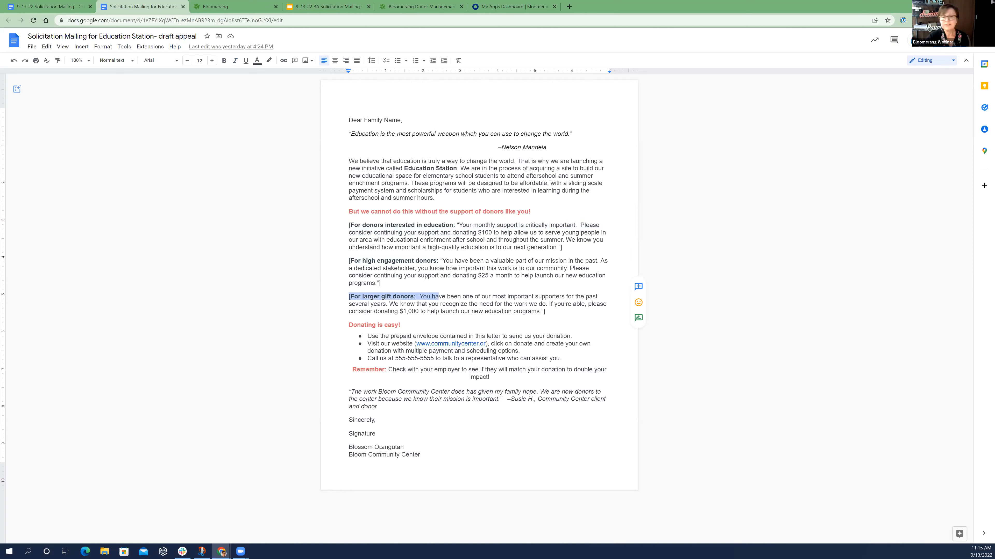
Copy the whole draft appeal from the Google Docs document and paste it into the Bloomerang letter, replacing everything below the address block
{"action": "left_click_drag", "start_coordinate": [375, 435], "coordinate": [348, 435]}
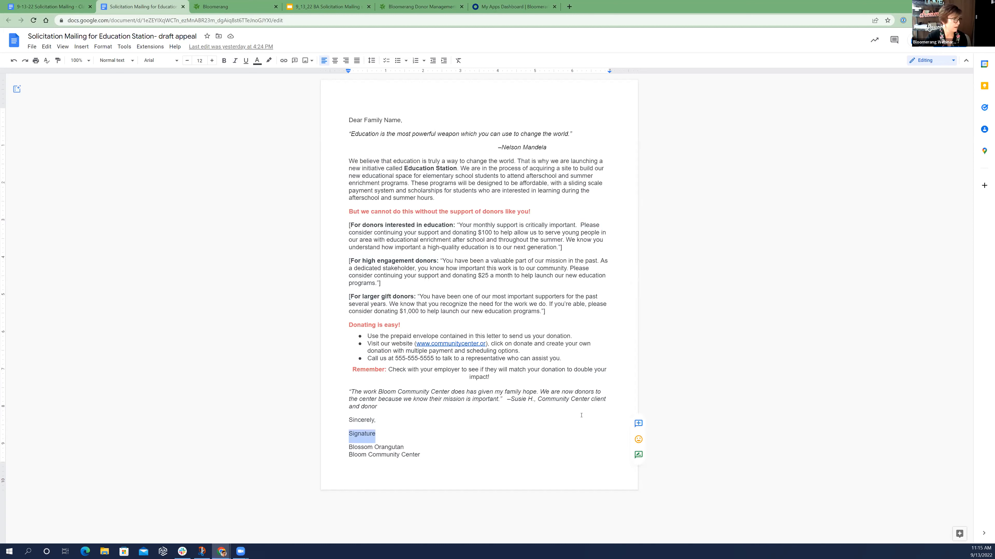
{"action": "left_click", "coordinate": [585, 409]}
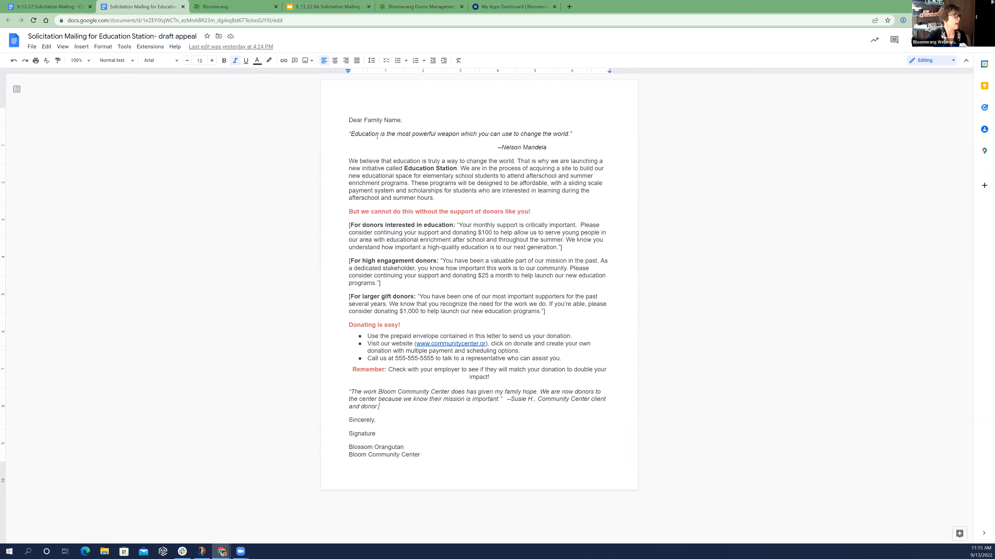
{"action": "left_click_drag", "start_coordinate": [422, 141], "coordinate": [476, 463]}
{"action": "key", "text": "ctrl+c"}
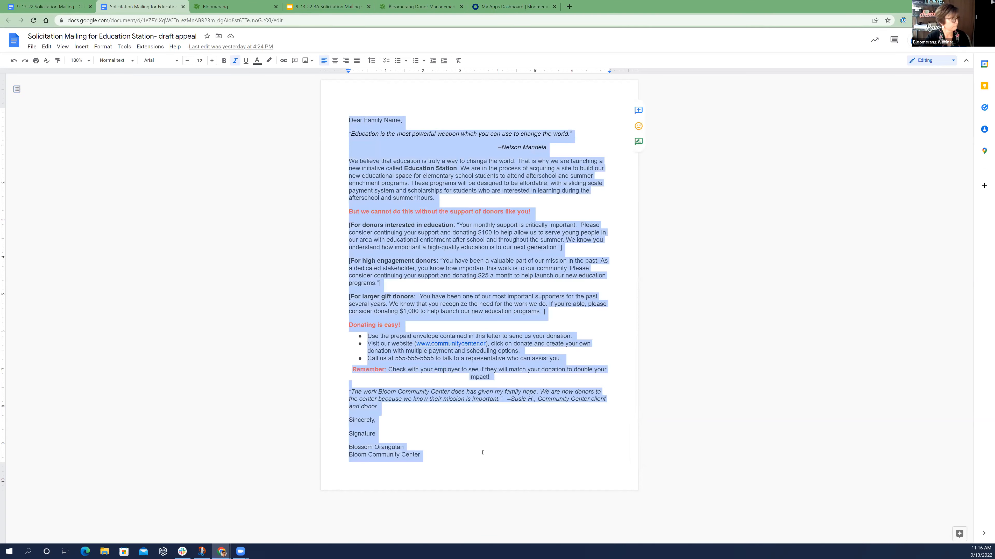
{"action": "left_click", "coordinate": [235, 6]}
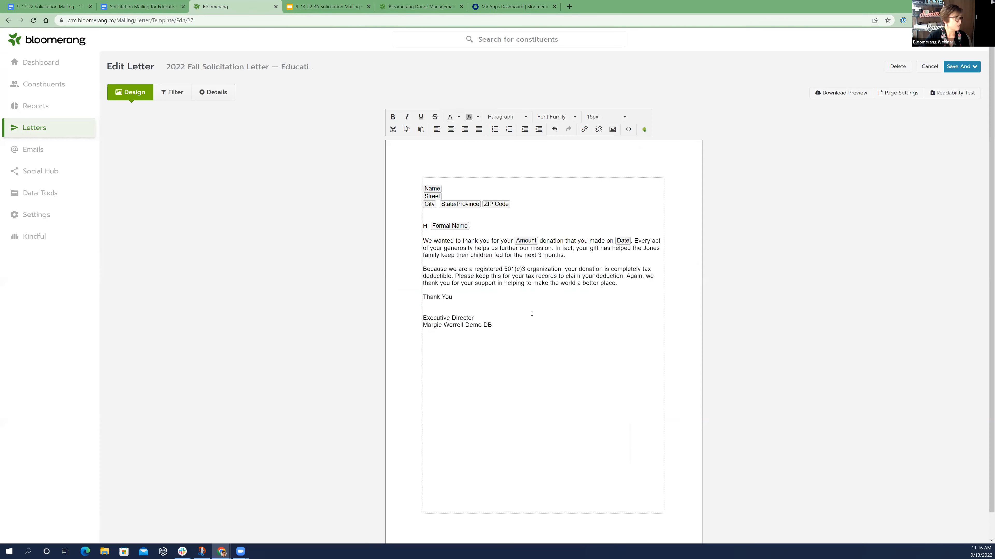
{"action": "left_click_drag", "start_coordinate": [539, 327], "coordinate": [423, 229]}
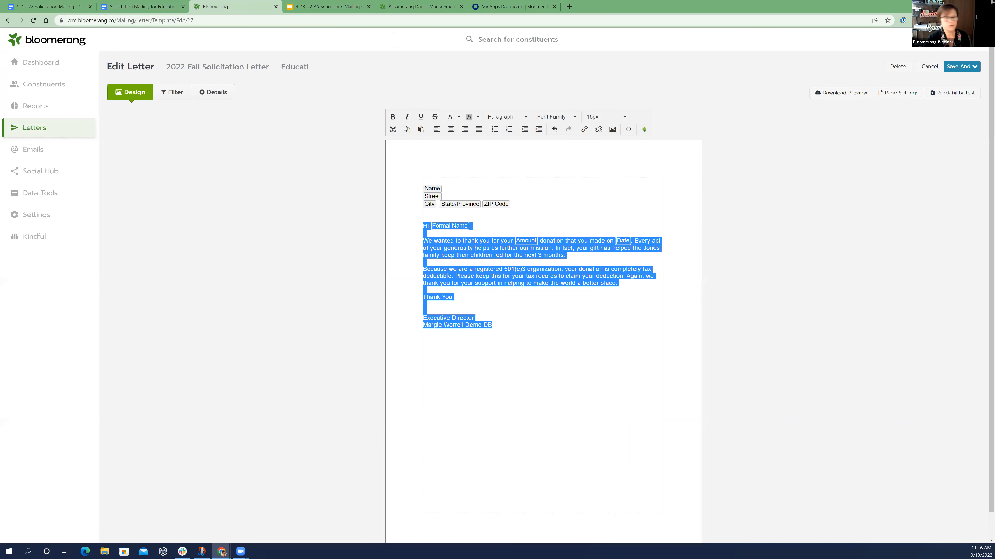
{"action": "key", "text": "ctrl+v"}
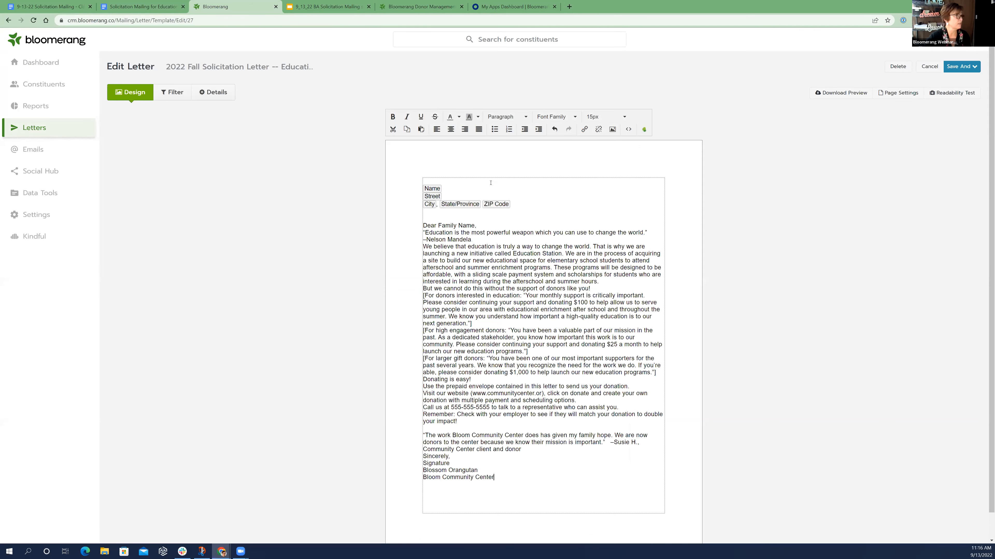
Insert a blank line after the greeting, the Mandela attribution, the opening paragraph and the "But we cannot do this without the support of donors like you!" line
{"action": "left_click", "coordinate": [491, 226]}
{"action": "key", "text": "Return"}
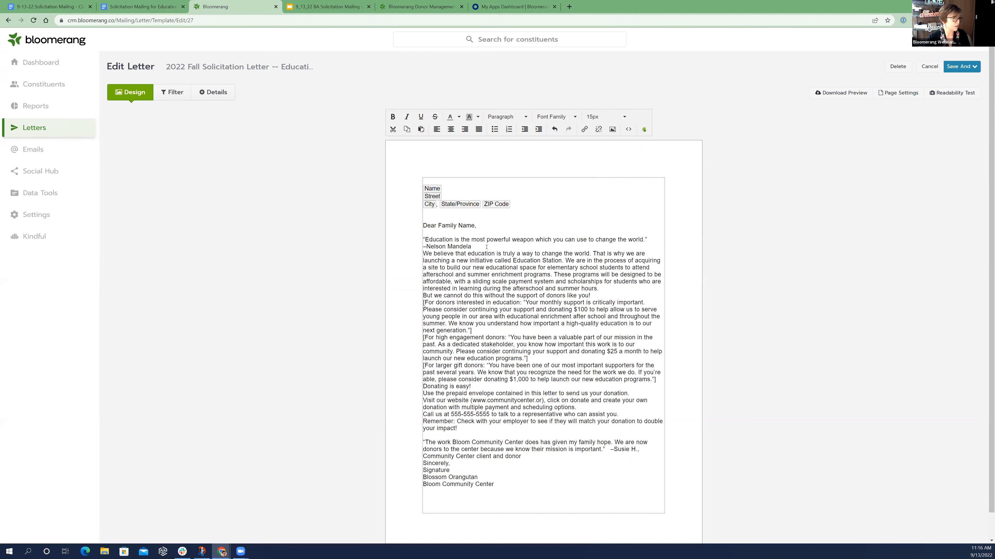
{"action": "left_click", "coordinate": [486, 247]}
{"action": "key", "text": "Return"}
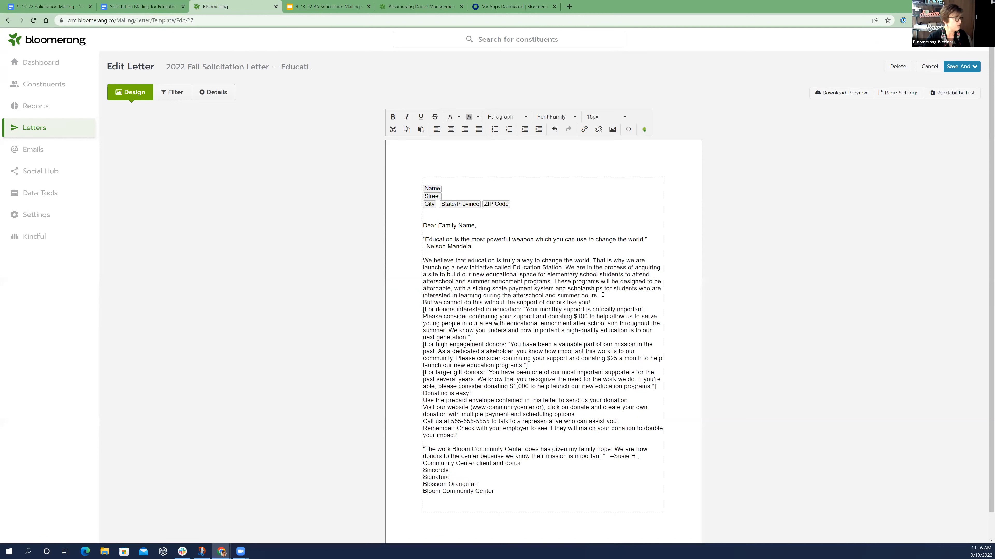
{"action": "key", "text": "Return"}
{"action": "key", "text": "Return"}
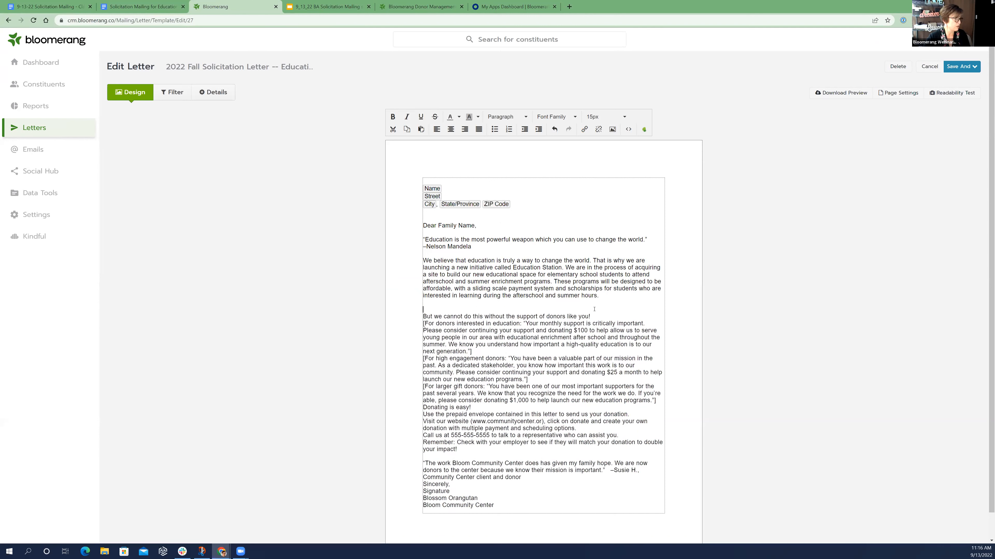
{"action": "key", "text": "BackSpace"}
{"action": "left_click", "coordinate": [595, 308]}
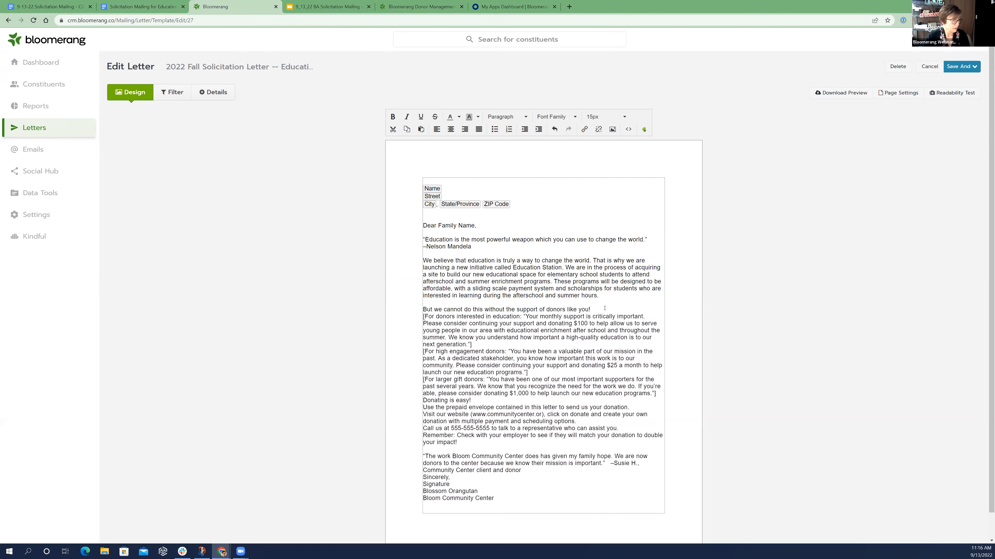
{"action": "key", "text": "Return"}
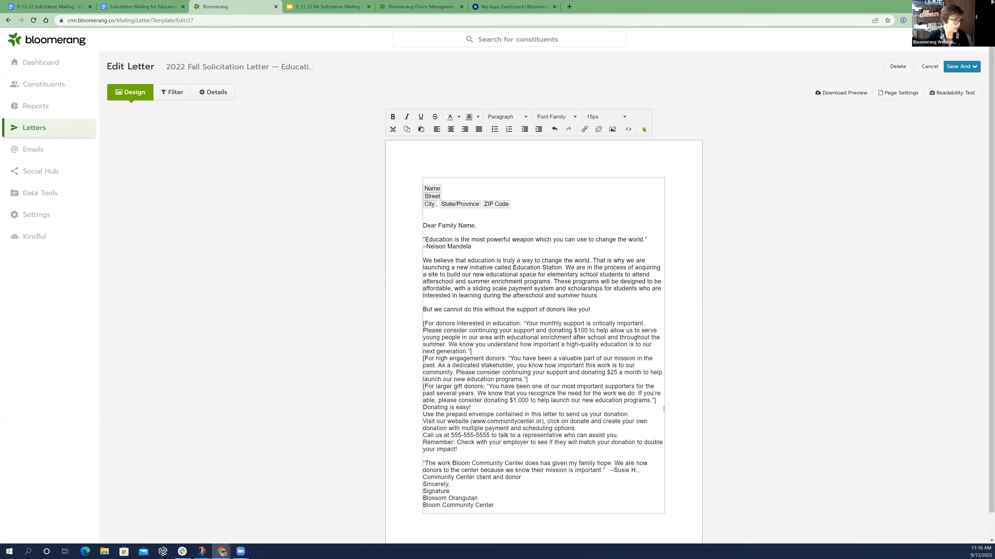
Insert a blank line before and after "Donating is easy!", before the "Remember" paragraph and before "Sincerely"
{"action": "left_click", "coordinate": [660, 400]}
{"action": "key", "text": "Return"}
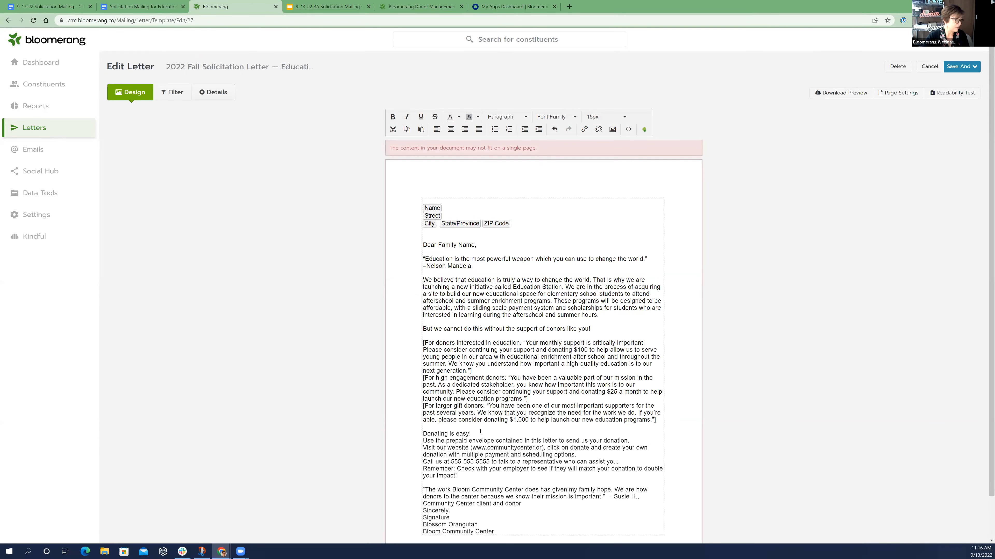
{"action": "key", "text": "Return"}
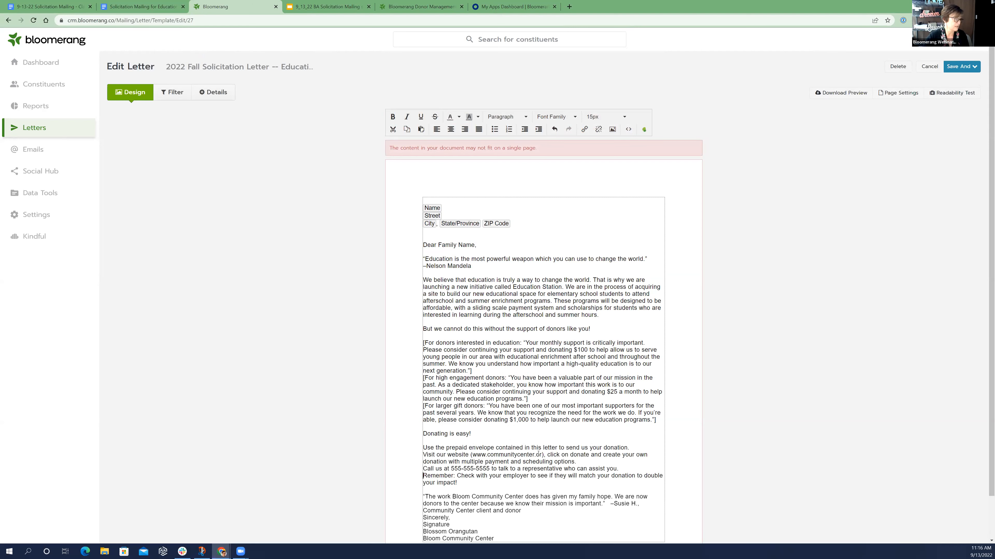
{"action": "key", "text": "Return"}
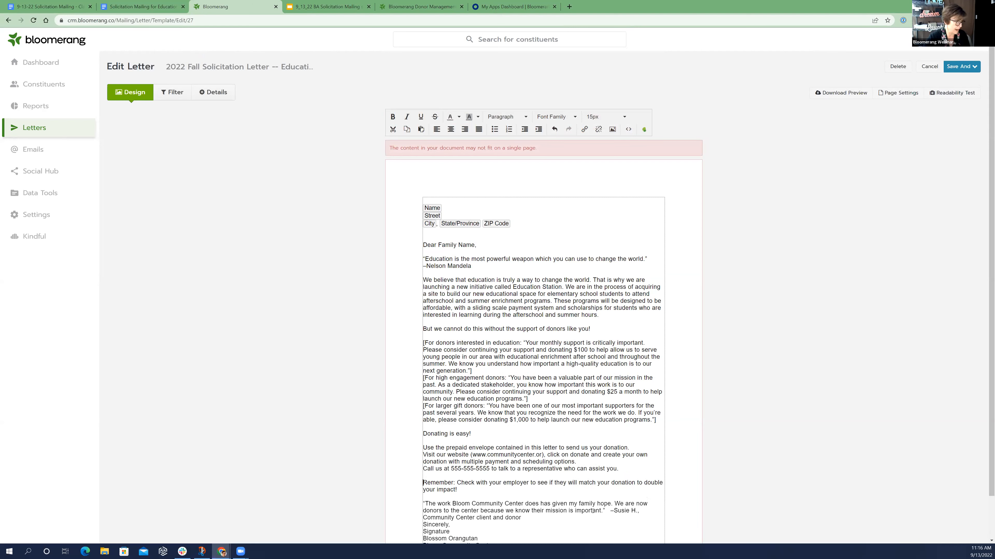
{"action": "key", "text": "Return"}
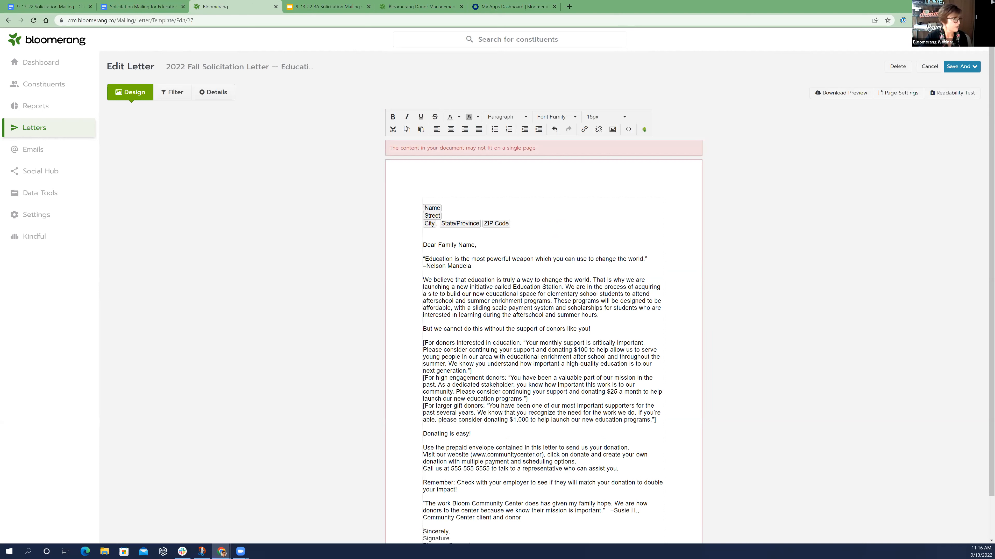
Strip the label, brackets and quotation marks from the education donors' paragraph and delete the high engagement and larger gift donor paragraphs
{"action": "left_click_drag", "start_coordinate": [525, 343], "coordinate": [417, 344]}
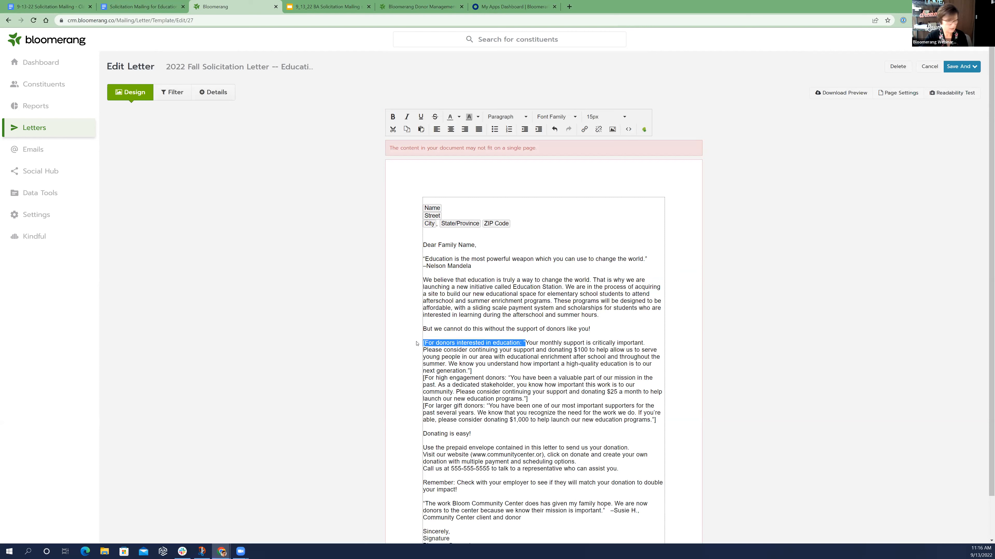
{"action": "key", "text": "BackSpace"}
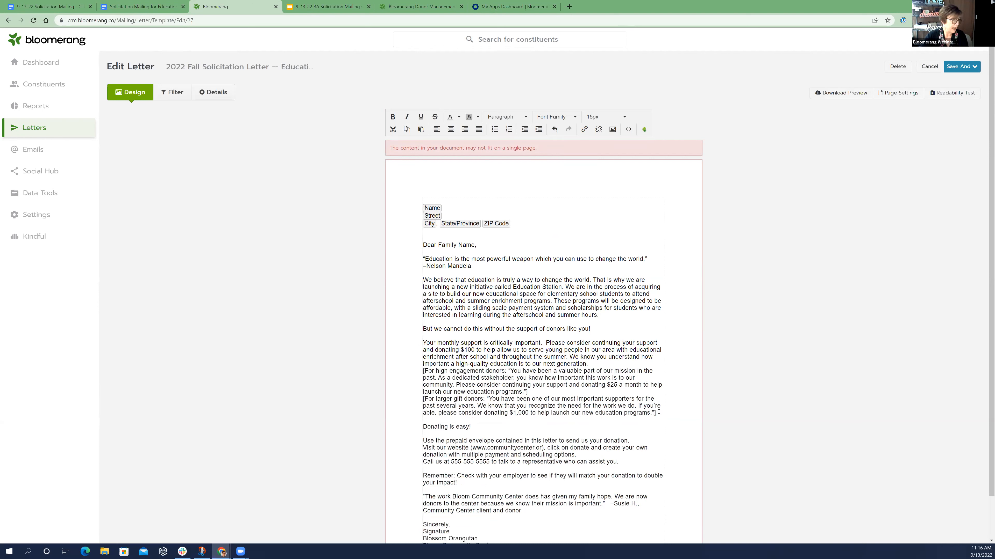
{"action": "triple_click", "coordinate": [423, 371]}
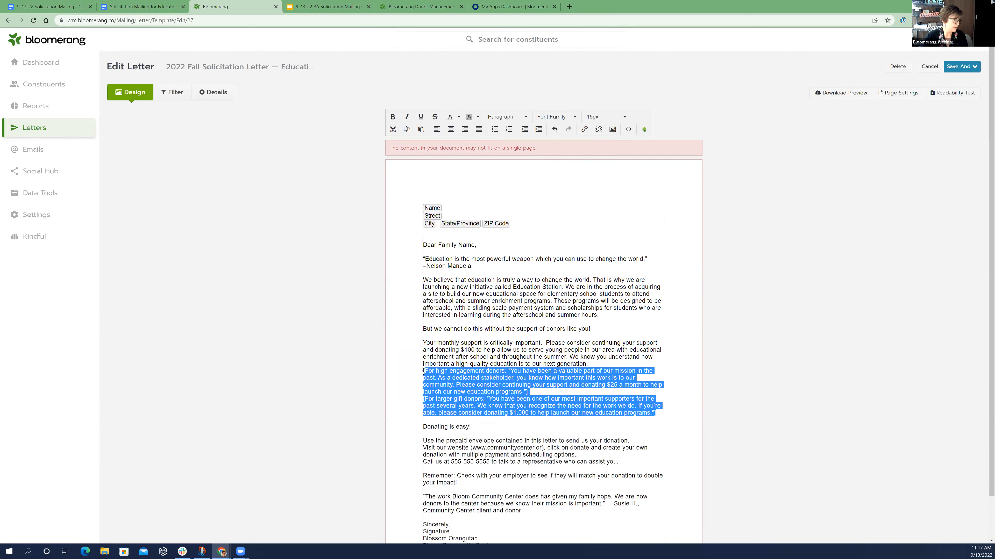
{"action": "key", "text": "BackSpace"}
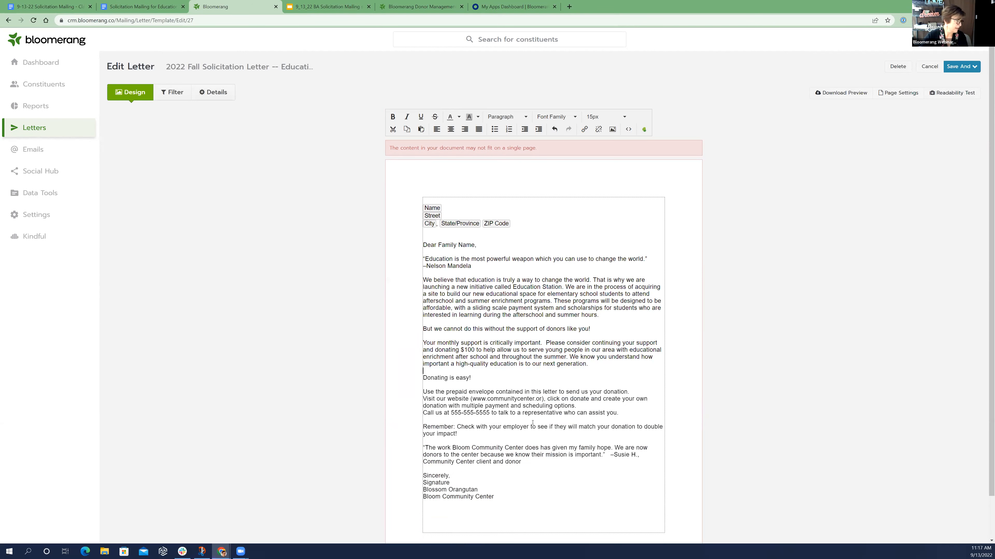
{"action": "scroll", "coordinate": [568, 191], "scroll_direction": "down", "scroll_amount": 1}
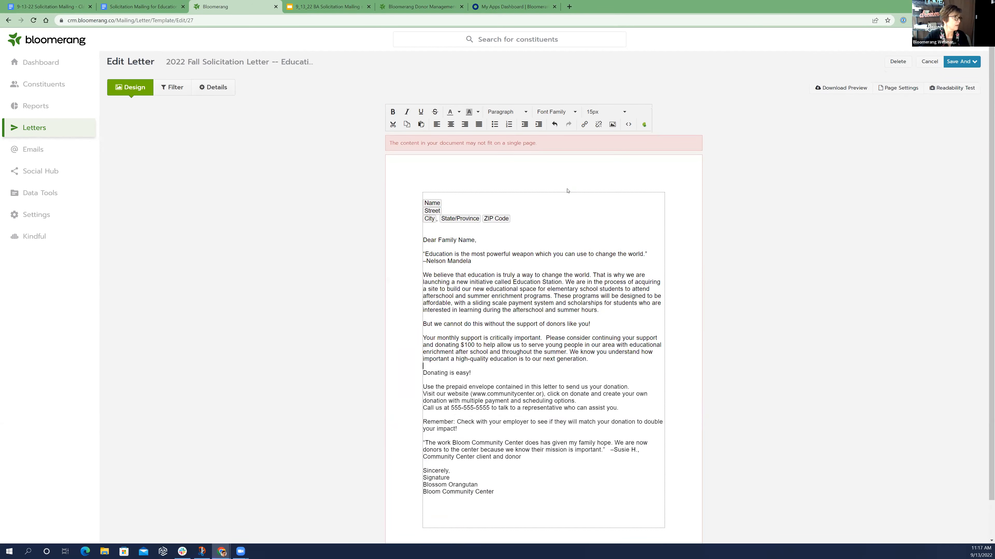
{"action": "left_click", "coordinate": [567, 191]}
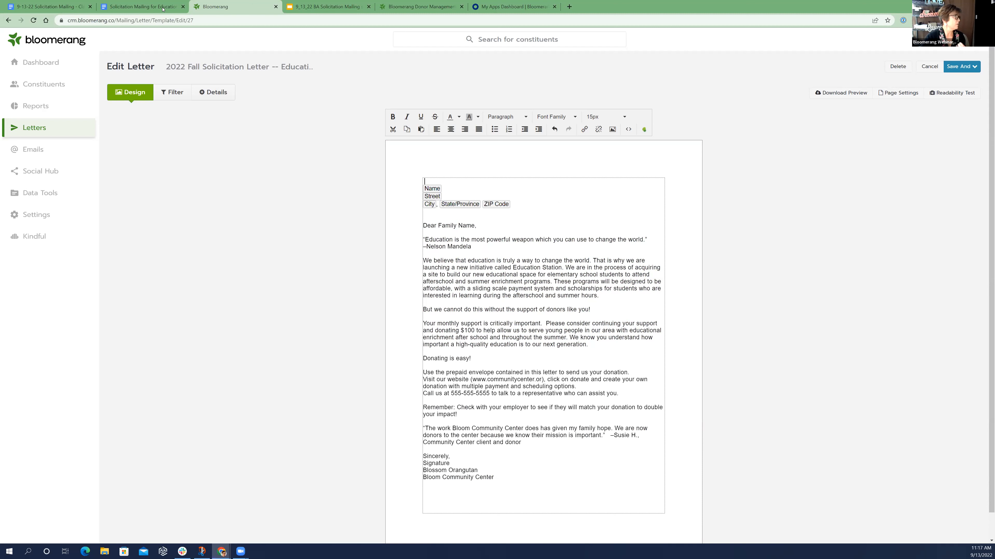
Following the Google Docs draft's formatting, italicize the education quote and its Nelson Mandela attribution in the Bloomerang letter and shift the attribution toward the right margin
{"action": "left_click", "coordinate": [142, 7]}
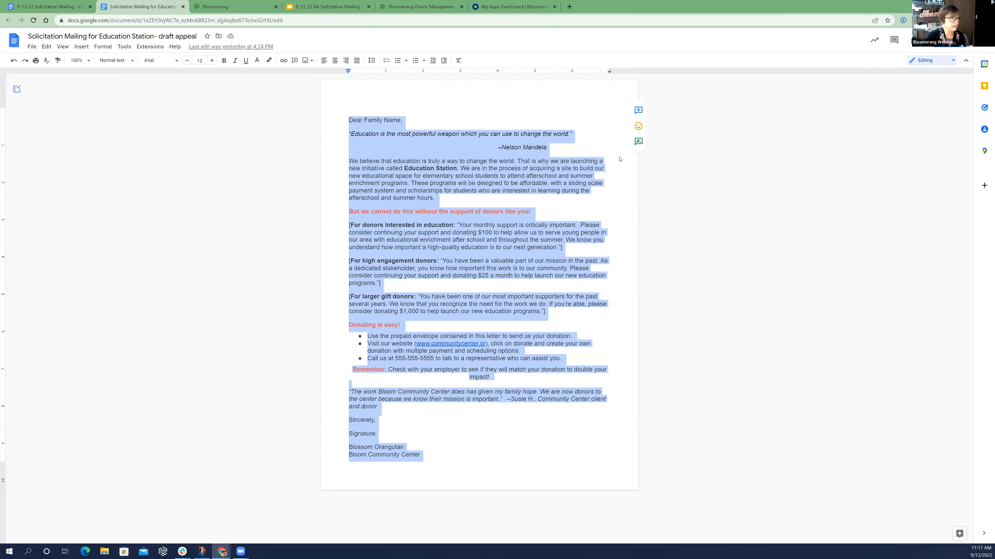
{"action": "key", "text": "ctrl+Tab"}
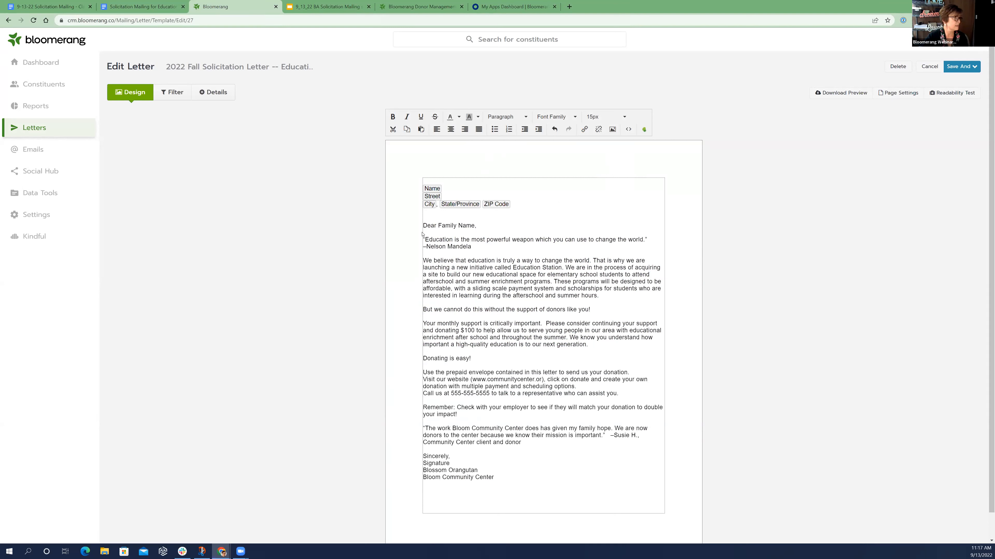
{"action": "left_click_drag", "start_coordinate": [471, 246], "coordinate": [424, 226]}
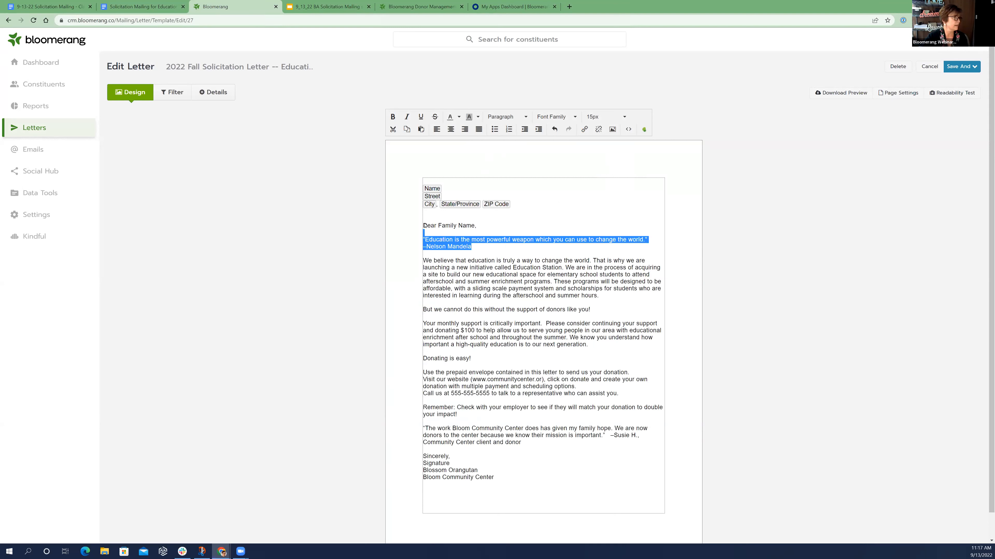
{"action": "left_click", "coordinate": [406, 117]}
{"action": "left_click", "coordinate": [493, 257]}
{"action": "key", "text": "Up"}
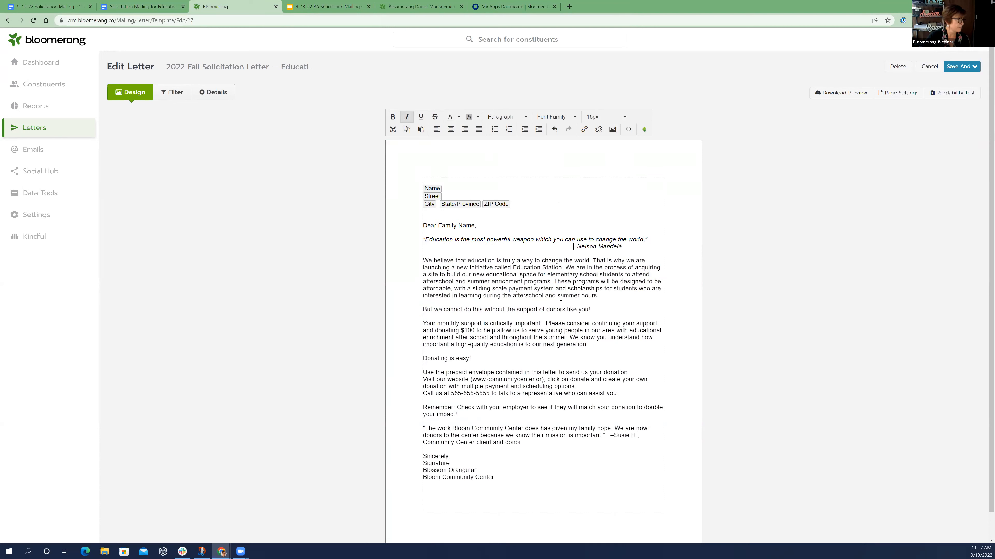
Bold "Education Station" and make the line "But we cannot do this without the support of donors like you!" bold and red
{"action": "left_click_drag", "start_coordinate": [513, 267], "coordinate": [562, 268]}
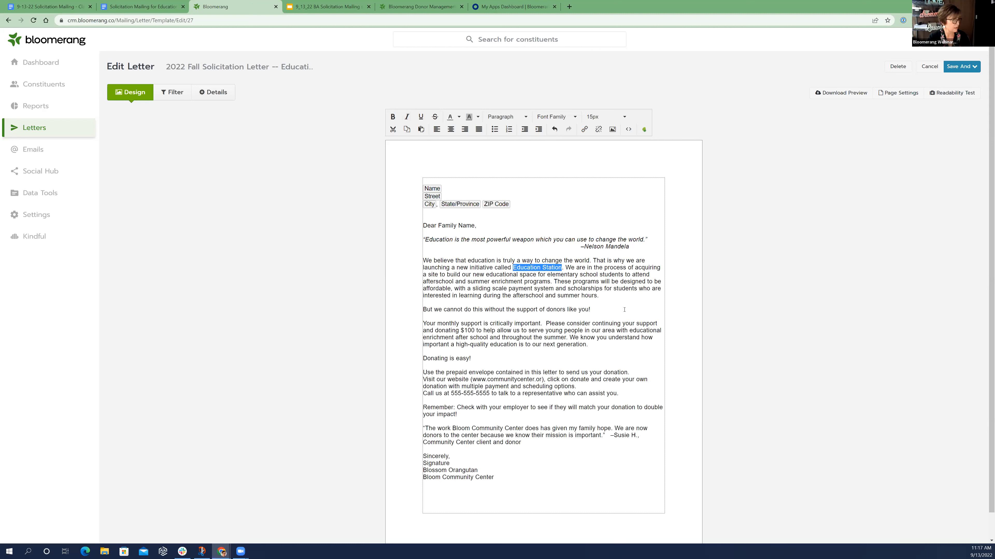
{"action": "key", "text": "ctrl+b"}
{"action": "left_click_drag", "start_coordinate": [602, 308], "coordinate": [419, 309]}
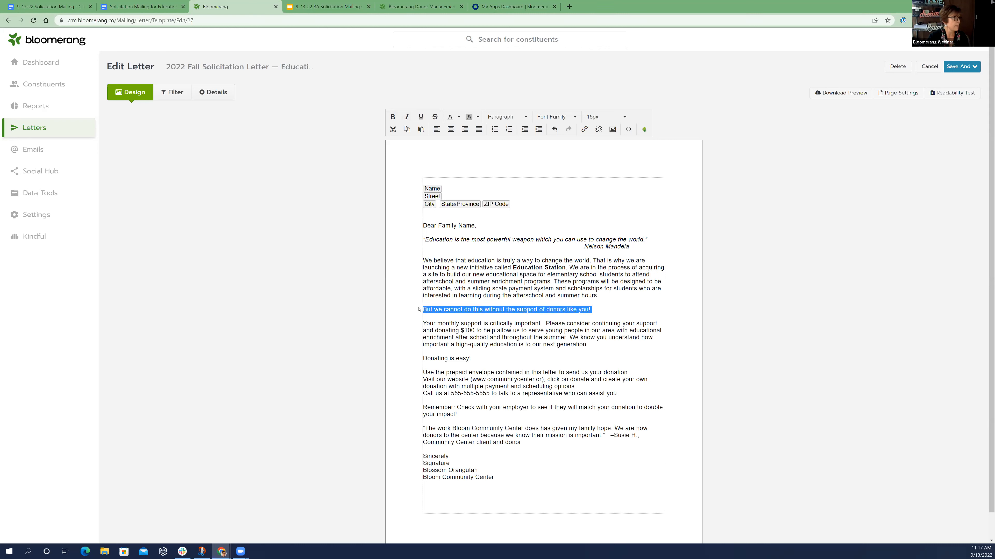
{"action": "left_click", "coordinate": [392, 117]}
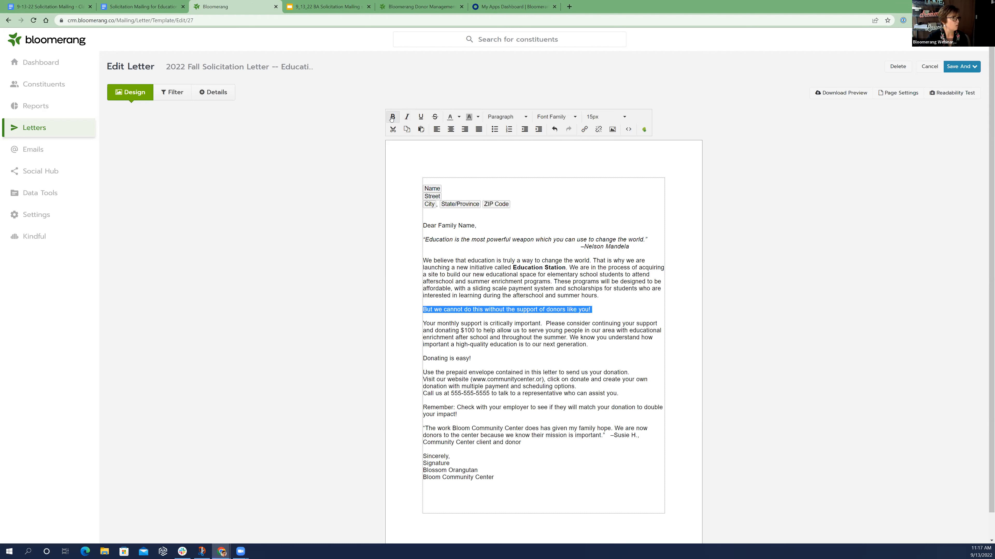
{"action": "left_click", "coordinate": [459, 117]}
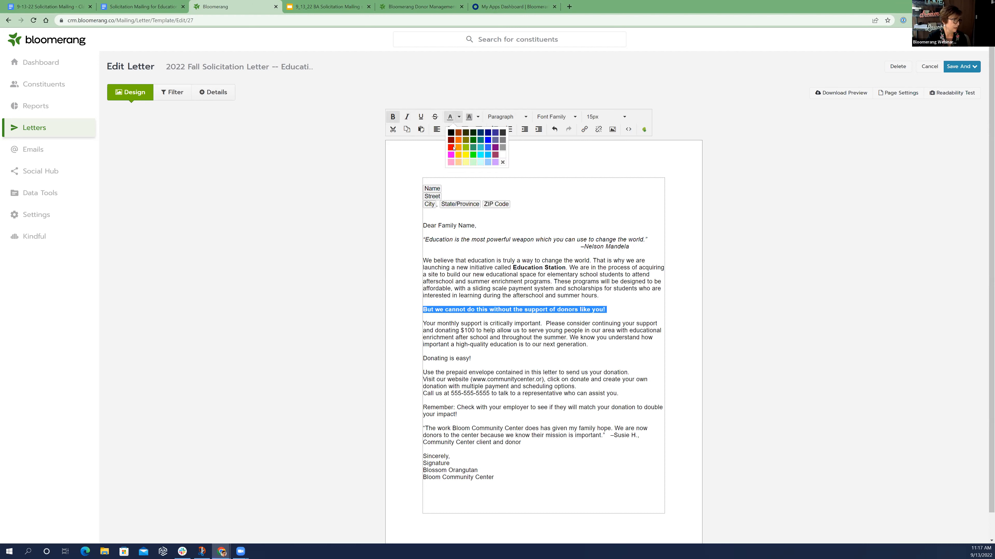
{"action": "left_click", "coordinate": [451, 147]}
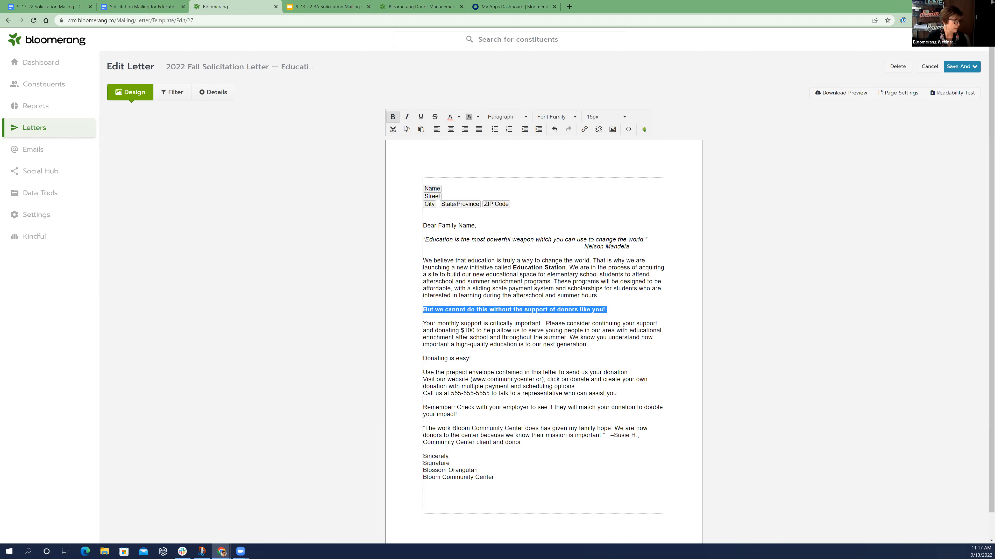
{"action": "left_click", "coordinate": [501, 321]}
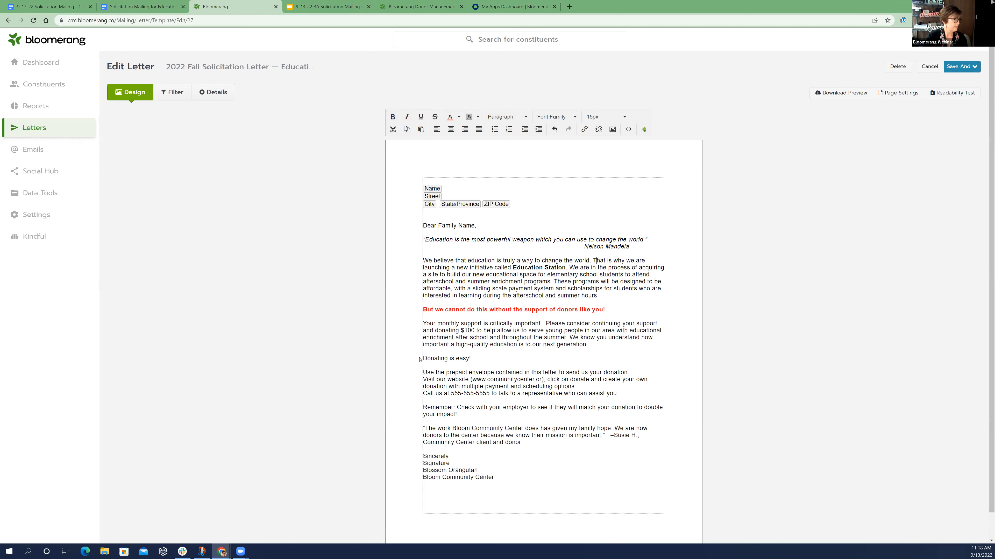
Make the "Donating is easy!" line bold and red
{"action": "left_click_drag", "start_coordinate": [472, 358], "coordinate": [423, 358]}
{"action": "left_click", "coordinate": [450, 118]}
{"action": "left_click", "coordinate": [393, 117]}
{"action": "left_click", "coordinate": [423, 352]}
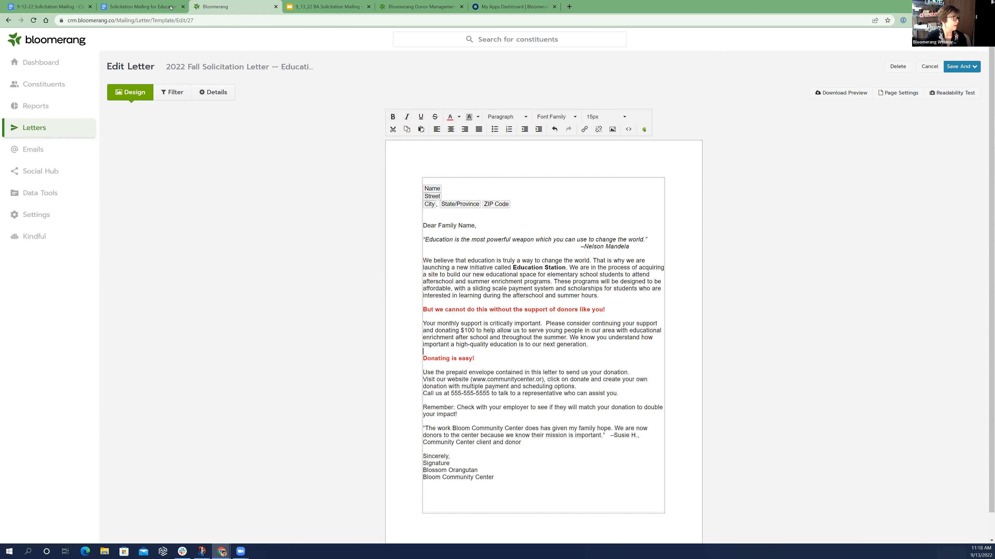
Turn the prepaid envelope, website and phone call lines under "Donating is easy!" into three separate bullet points, as in the Google Docs draft
{"action": "left_click", "coordinate": [141, 6]}
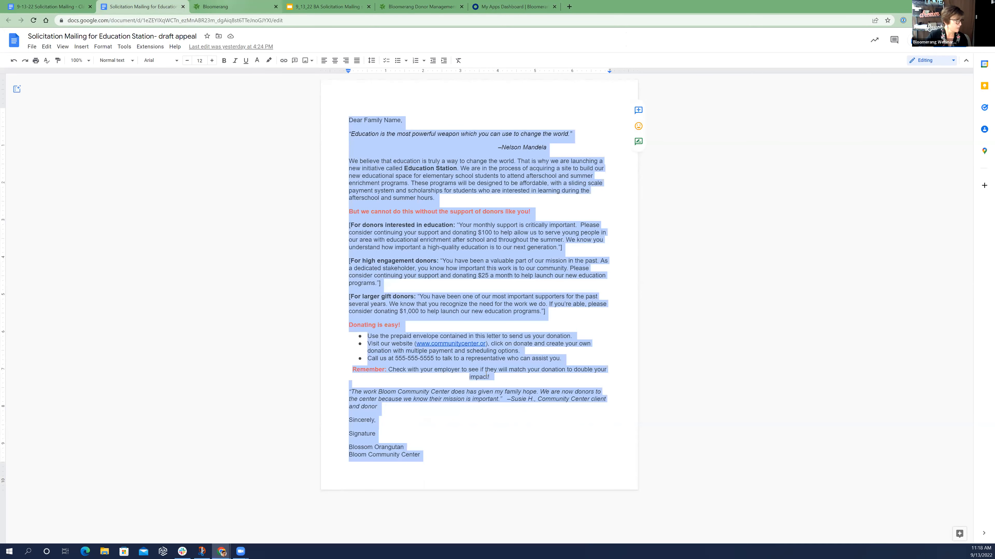
{"action": "key", "text": "ctrl+Tab"}
{"action": "left_click_drag", "start_coordinate": [423, 371], "coordinate": [435, 393]}
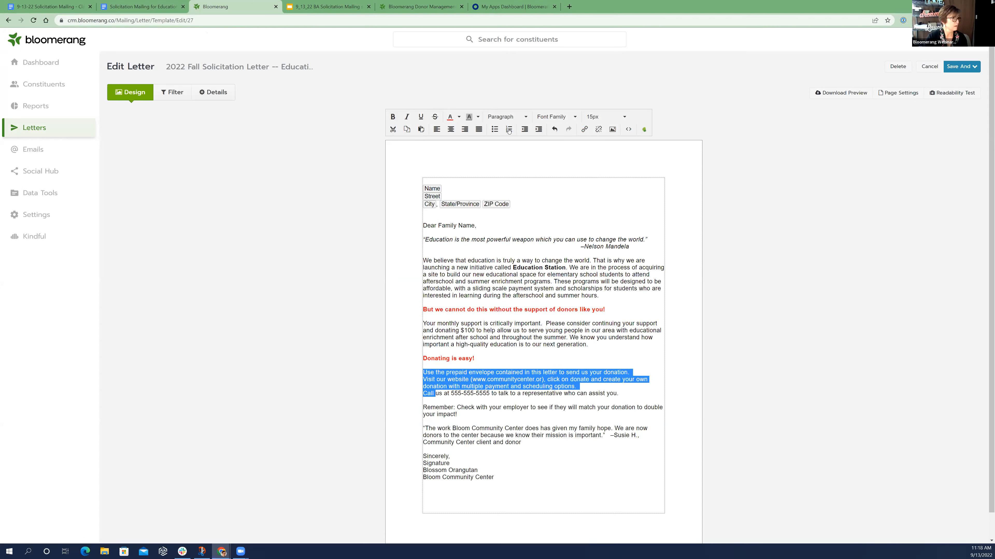
{"action": "left_click", "coordinate": [494, 130]}
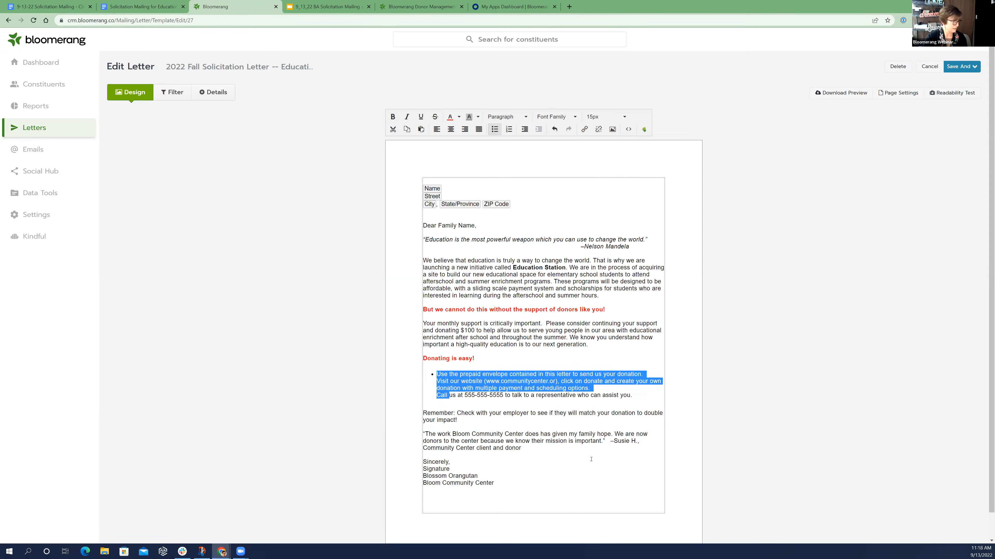
{"action": "left_click", "coordinate": [645, 379]}
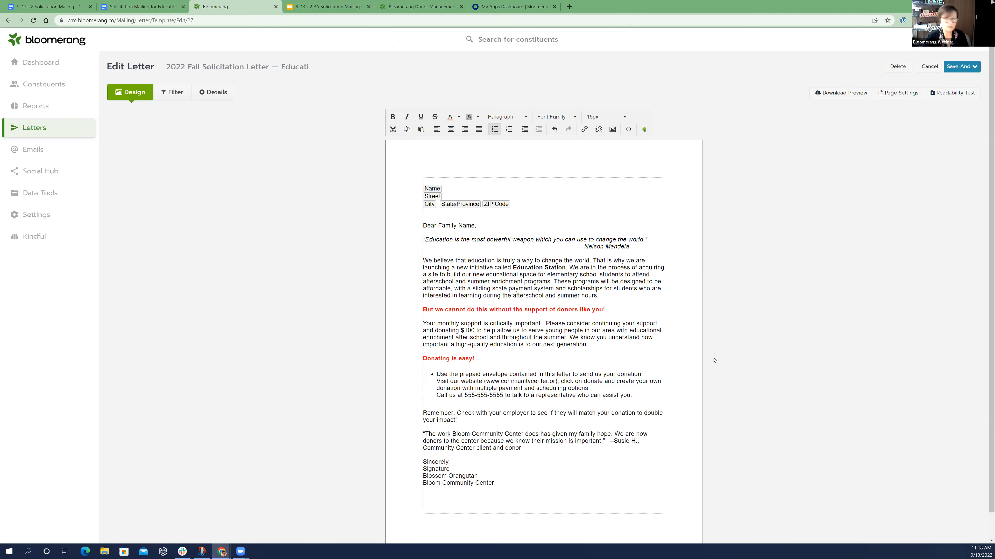
{"action": "key", "text": "Delete"}
{"action": "key", "text": "Return"}
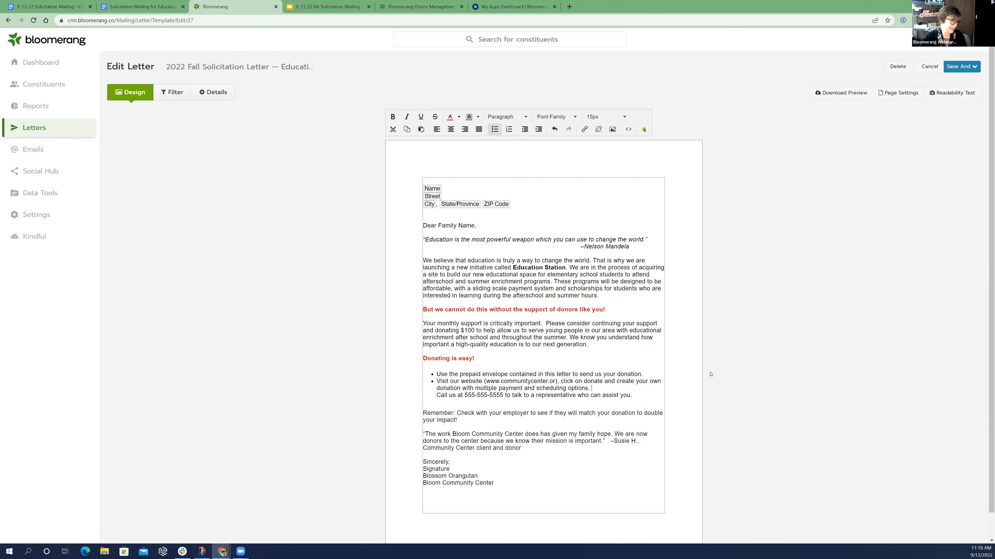
{"action": "key", "text": "Delete"}
{"action": "key", "text": "Return"}
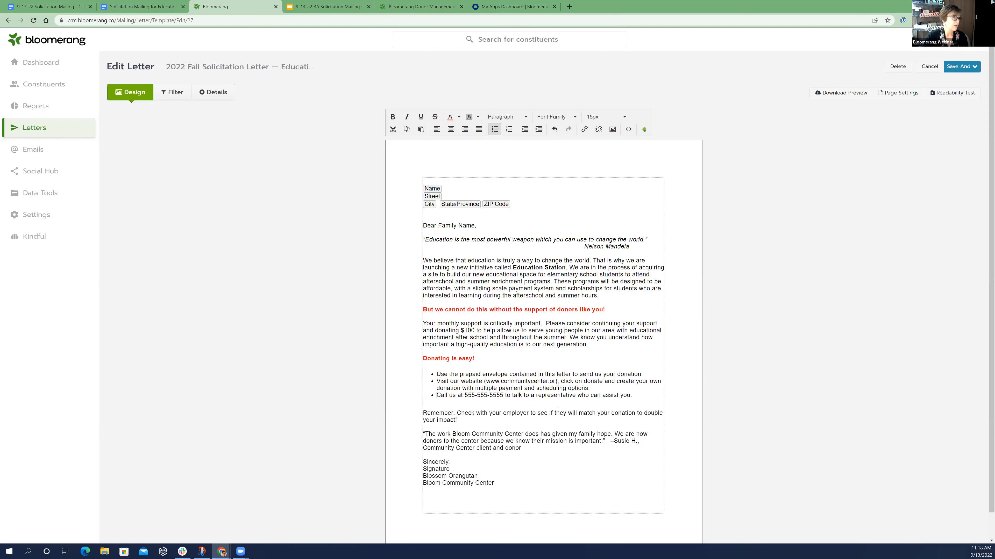
Make the word "Remember:" in the employer match paragraph bold and red
{"action": "left_click_drag", "start_coordinate": [457, 412], "coordinate": [422, 413]}
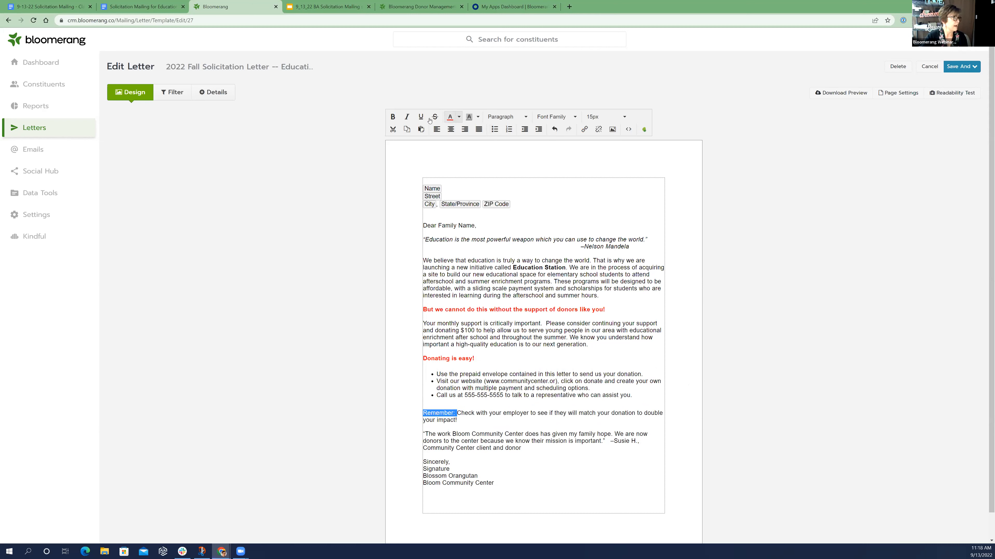
{"action": "left_click", "coordinate": [392, 116]}
{"action": "left_click", "coordinate": [588, 396]}
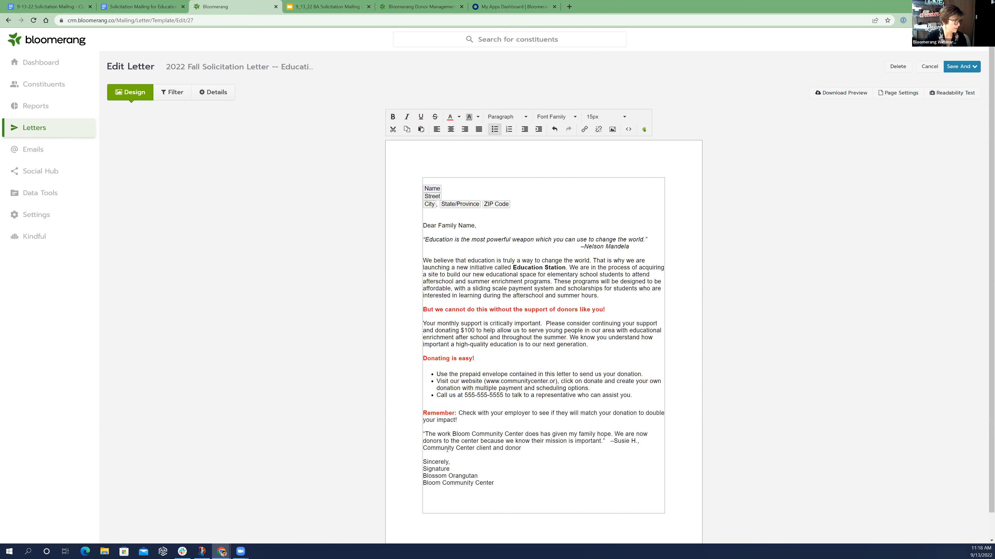
Italicize the client testimonial paragraph together with its attribution
{"action": "left_click_drag", "start_coordinate": [523, 449], "coordinate": [423, 434]}
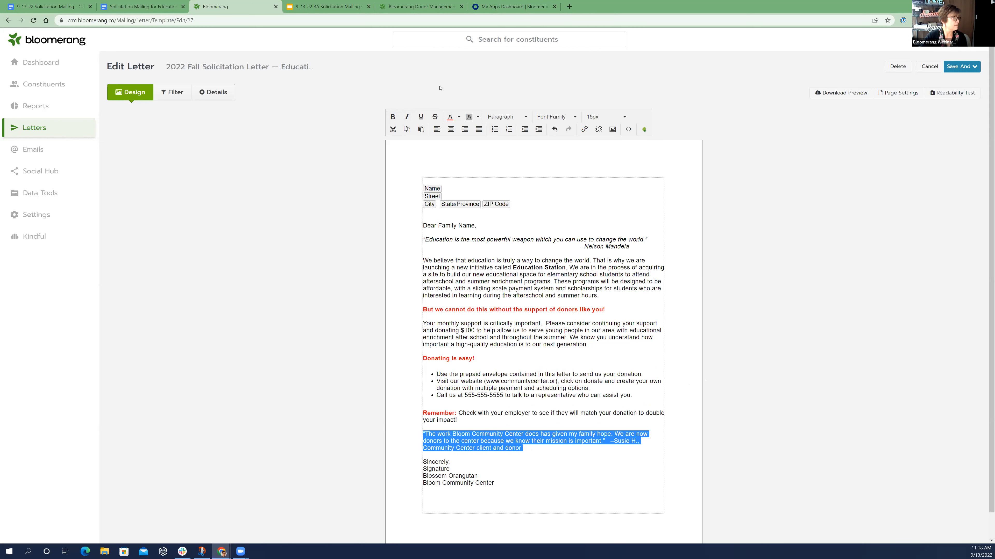
{"action": "left_click", "coordinate": [408, 114]}
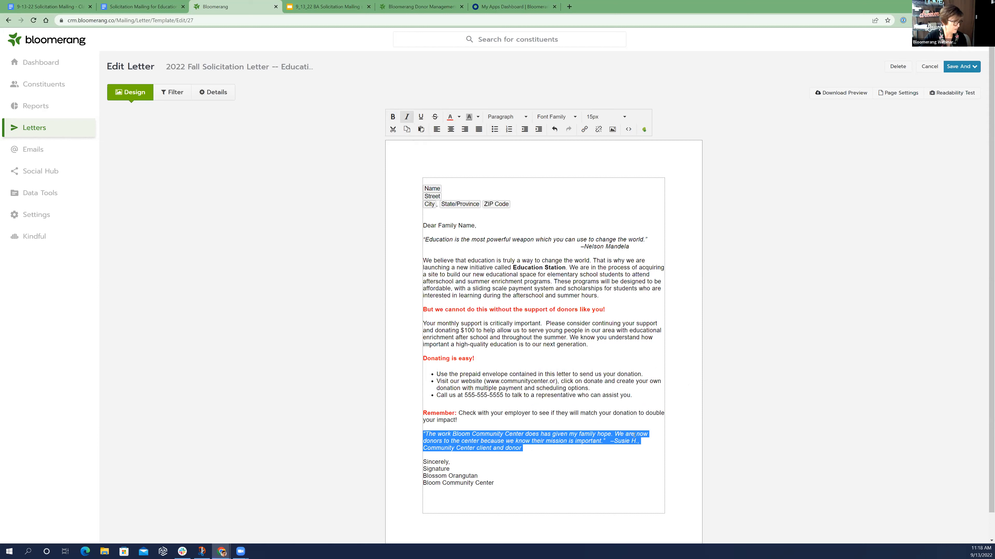
{"action": "left_click", "coordinate": [570, 476]}
Add a blank line above and below the "Signature" placeholder in the closing
{"action": "left_click", "coordinate": [452, 463]}
{"action": "key", "text": "Return"}
{"action": "key", "text": "Return"}
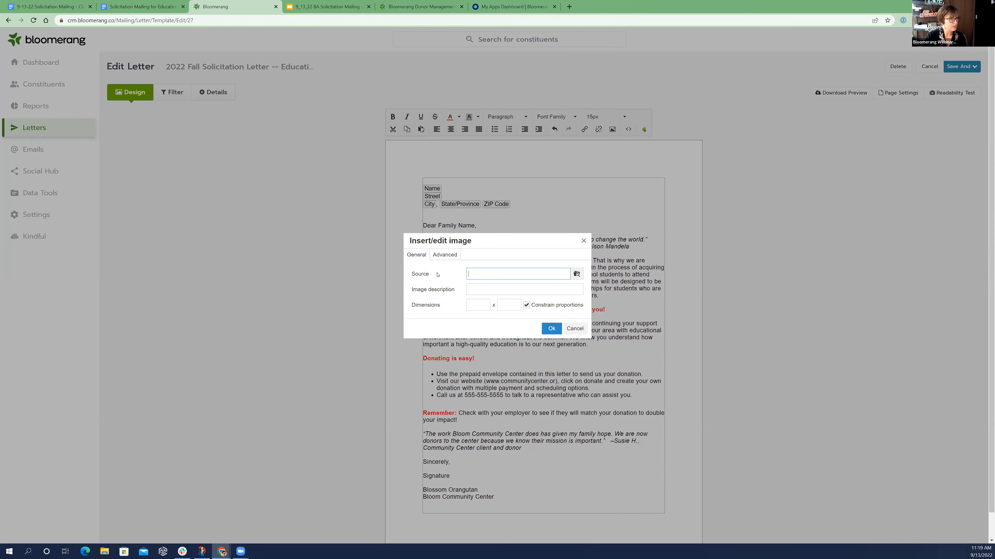
Insert the Bloom Community Center logo from the image gallery above the address block
{"action": "left_click", "coordinate": [576, 274]}
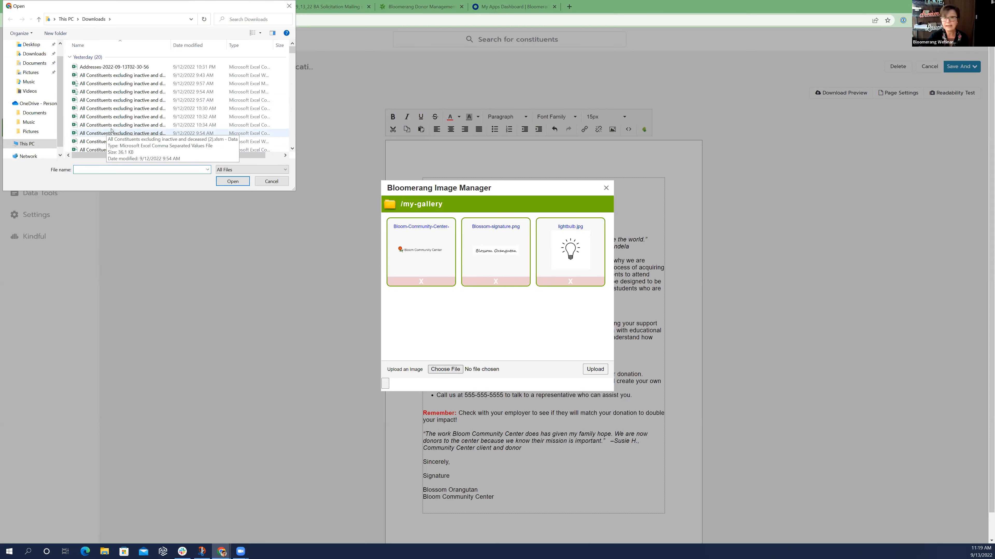
{"action": "left_click", "coordinate": [264, 181]}
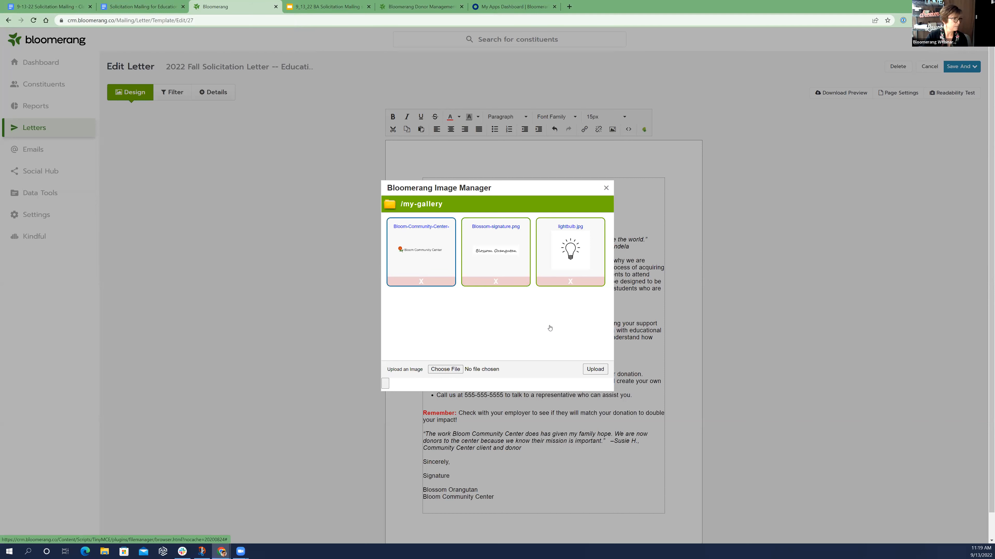
{"action": "left_click", "coordinate": [588, 242]}
{"action": "key", "text": "Return"}
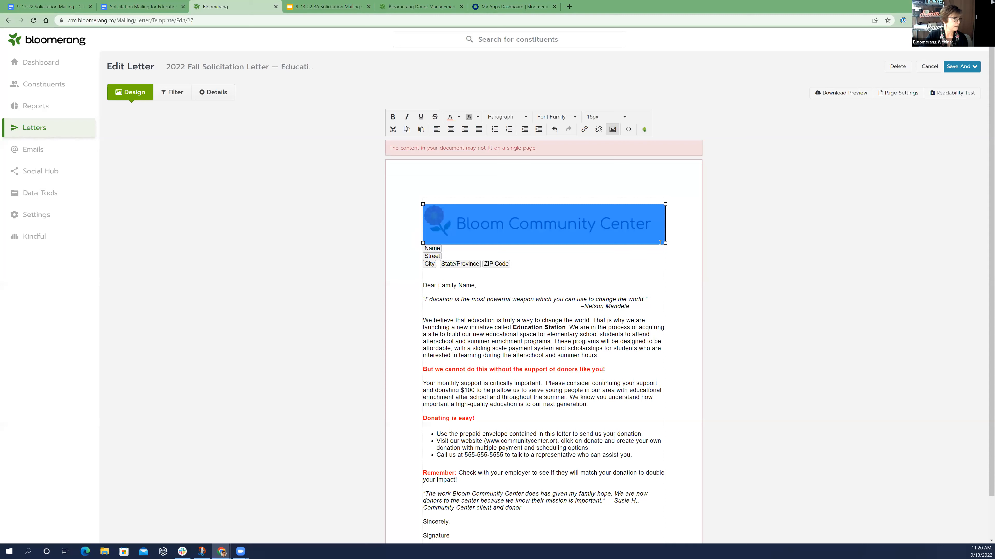
Shrink the Bloom Community Center logo slightly and center it at the head of the letter
{"action": "left_click_drag", "start_coordinate": [630, 231], "coordinate": [630, 230]}
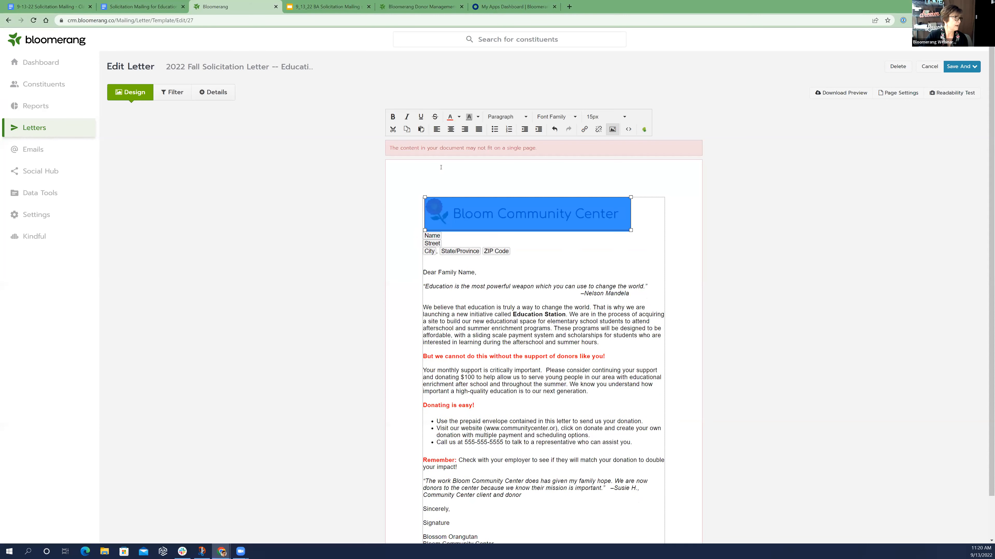
{"action": "left_click", "coordinate": [487, 181]}
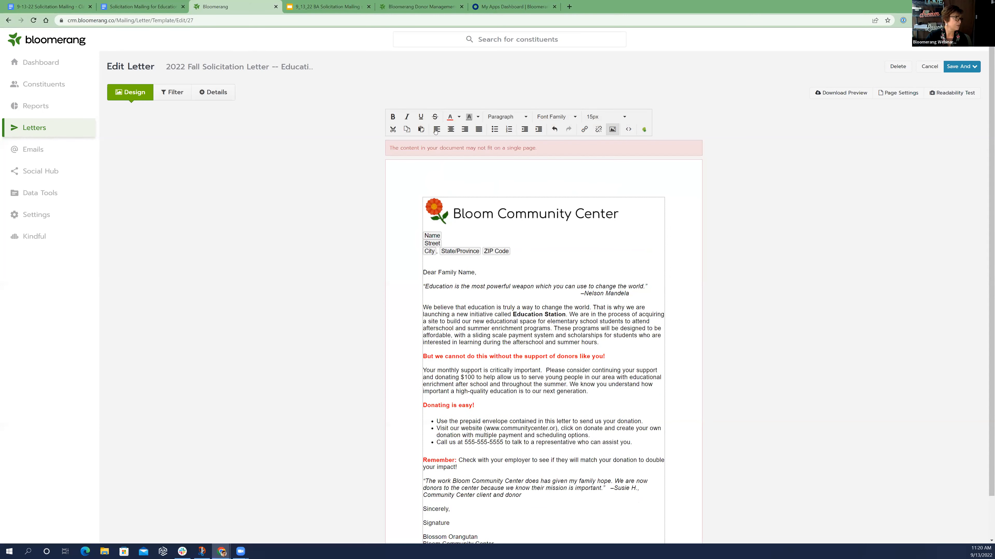
{"action": "triple_click", "coordinate": [475, 153]}
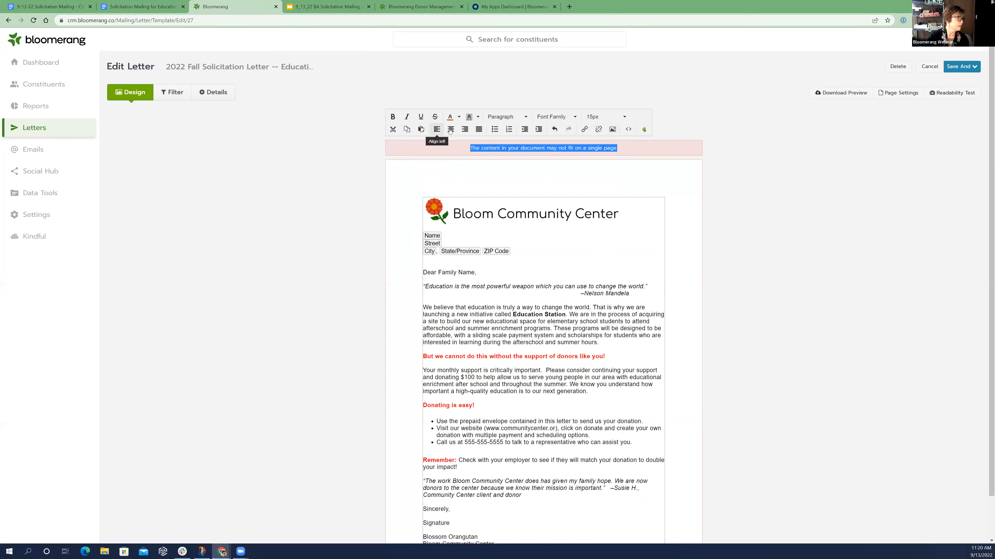
{"action": "left_click", "coordinate": [438, 129]}
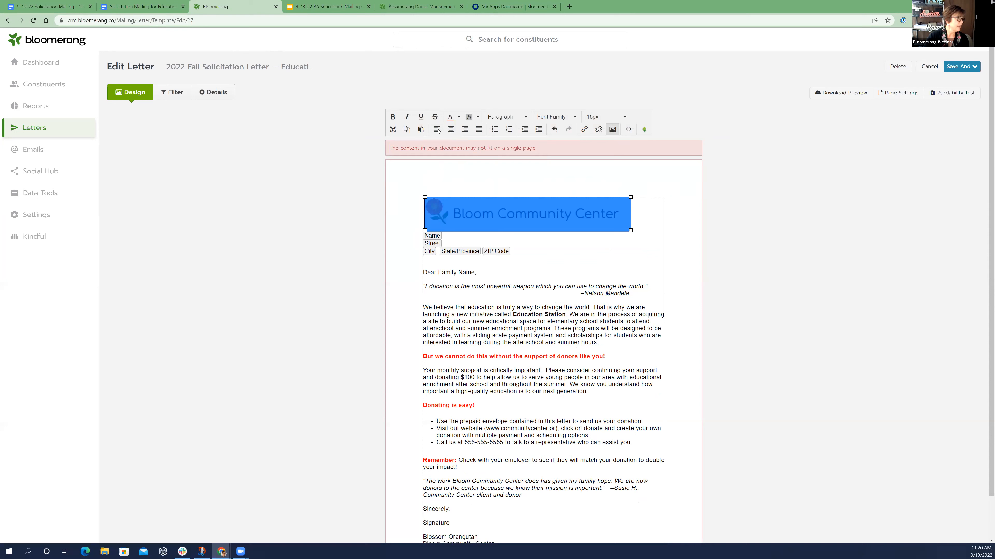
{"action": "left_click", "coordinate": [452, 129]}
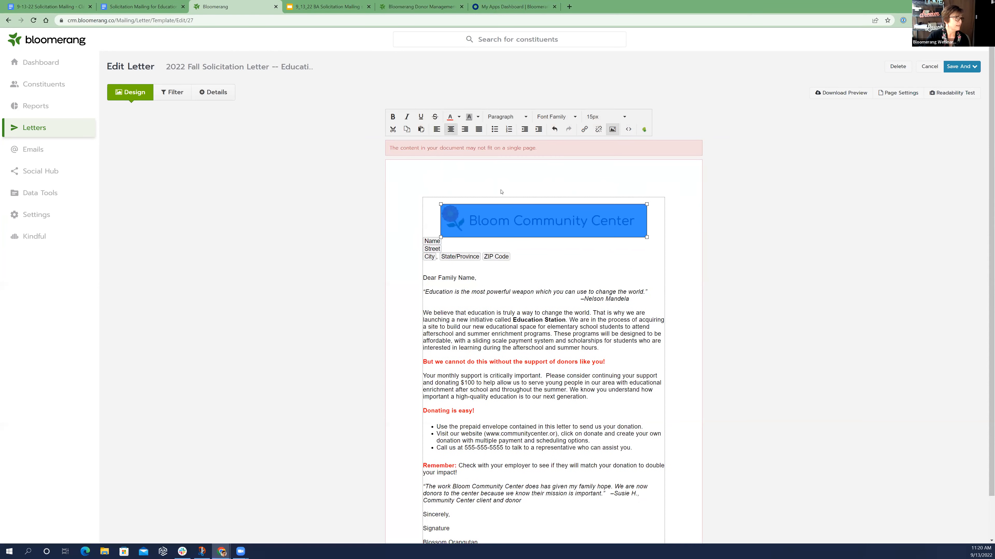
{"action": "left_click", "coordinate": [607, 203]}
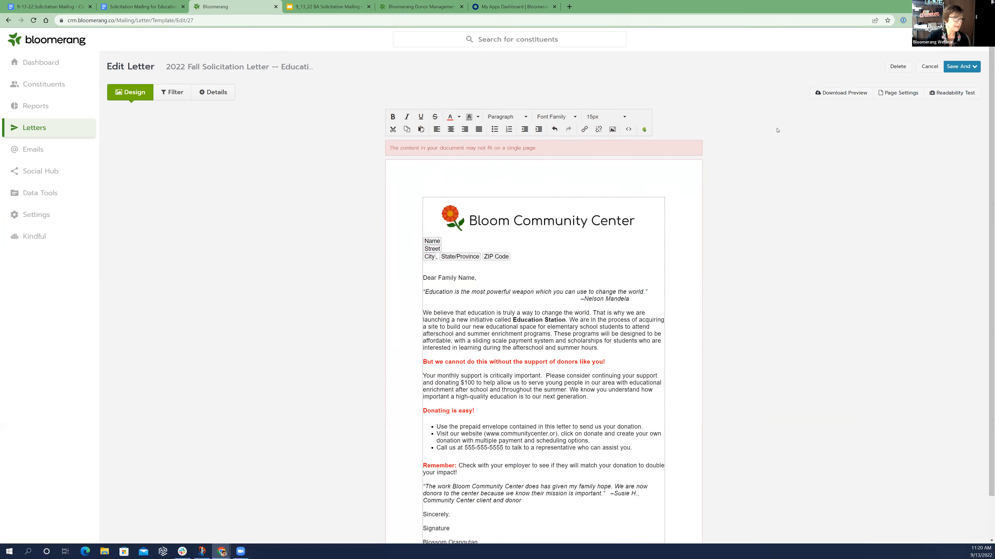
Set the letter's top, bottom, left and right page margins to .5 inches and update the page
{"action": "left_click", "coordinate": [890, 98]}
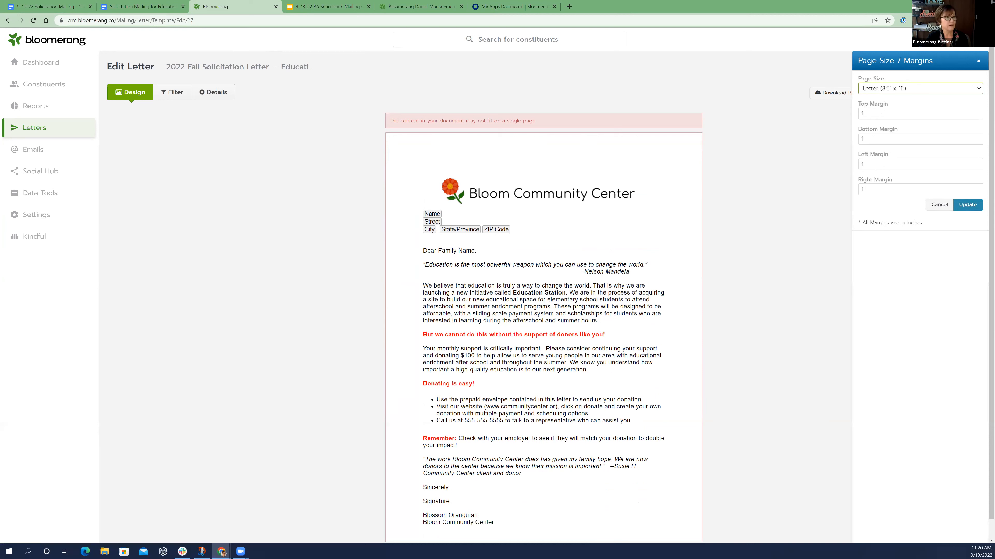
{"action": "left_click", "coordinate": [899, 117]}
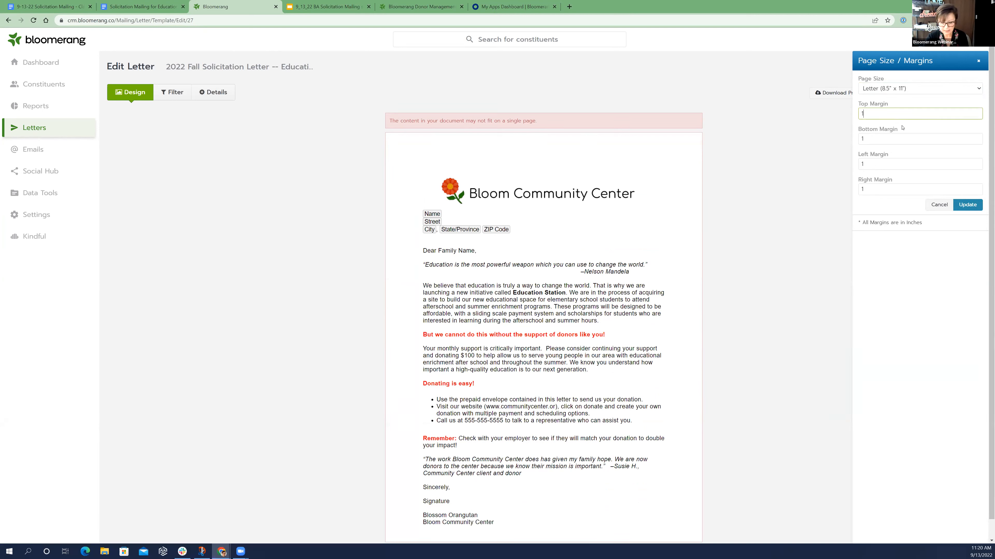
{"action": "key", "text": "BackSpace"}
{"action": "type", "text": "05"}
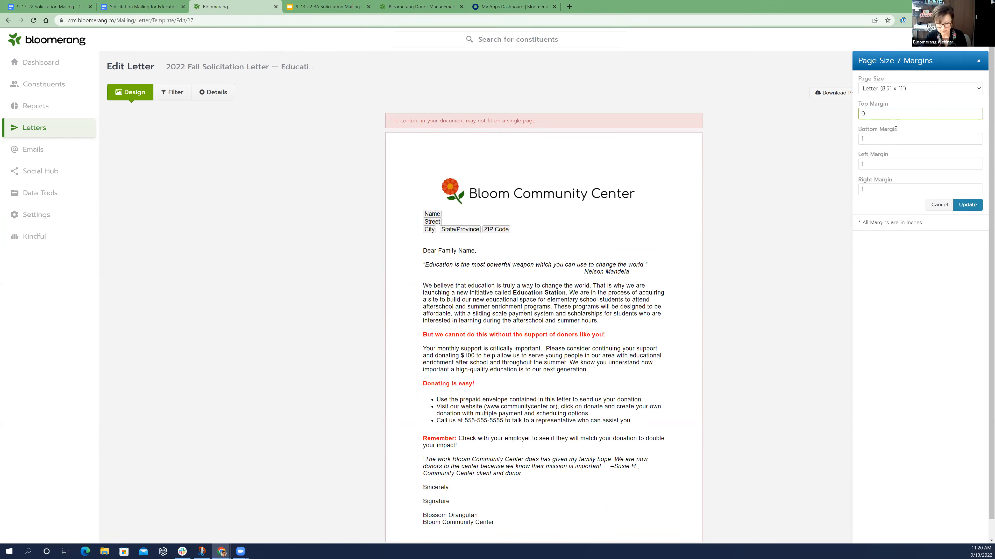
{"action": "key", "text": "BackSpace"}
{"action": "type", "text": ".5"}
{"action": "left_click", "coordinate": [895, 136]}
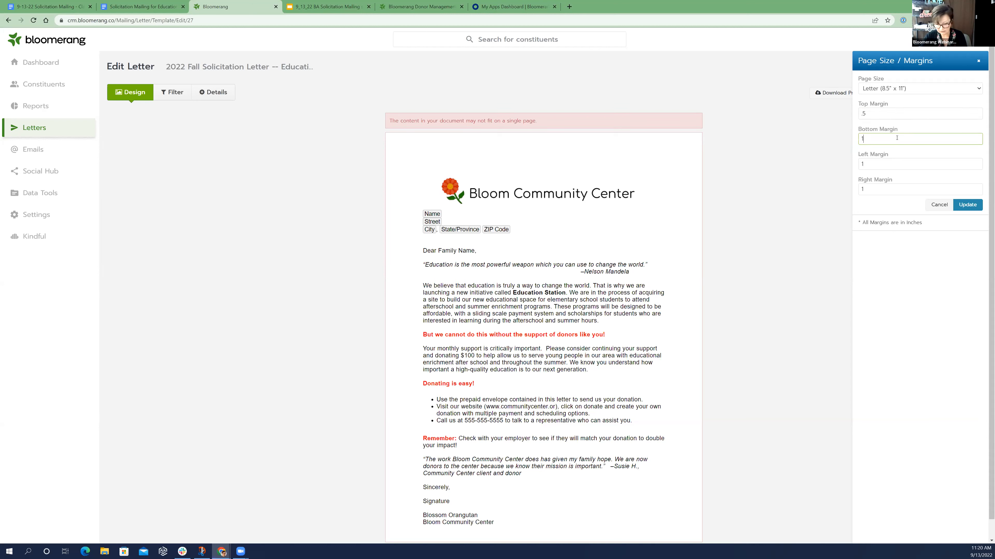
{"action": "type", "text": ".5"}
{"action": "left_click", "coordinate": [886, 158]}
{"action": "type", "text": ".5"}
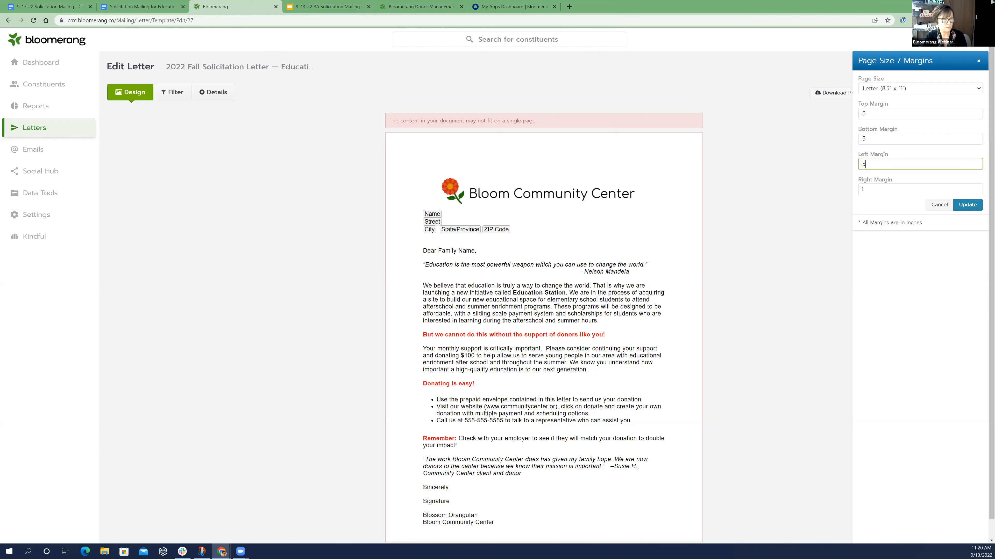
{"action": "left_click", "coordinate": [879, 188]}
{"action": "key", "text": "BackSpace"}
{"action": "type", "text": ".5"}
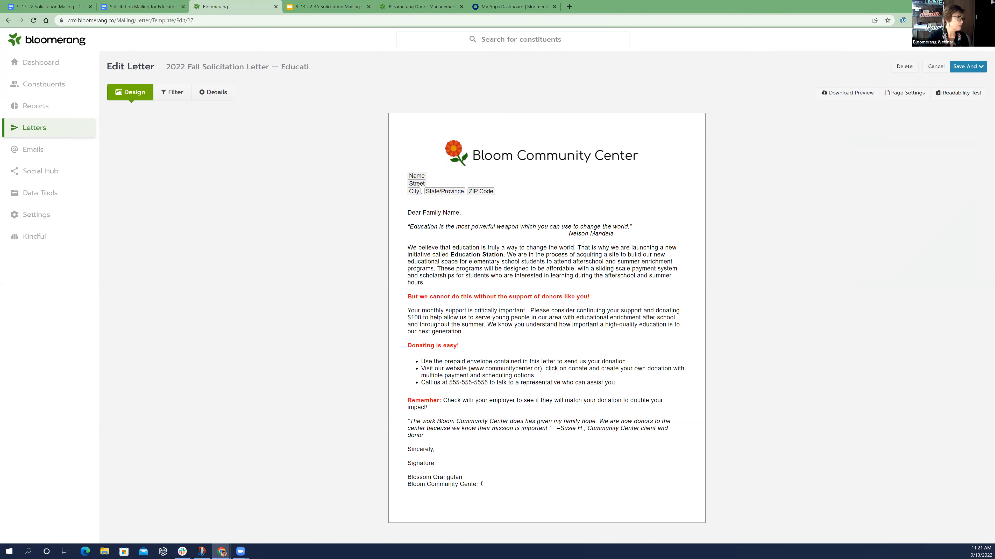
Set the font size of all the letter's text to 14px
{"action": "left_click", "coordinate": [393, 461]}
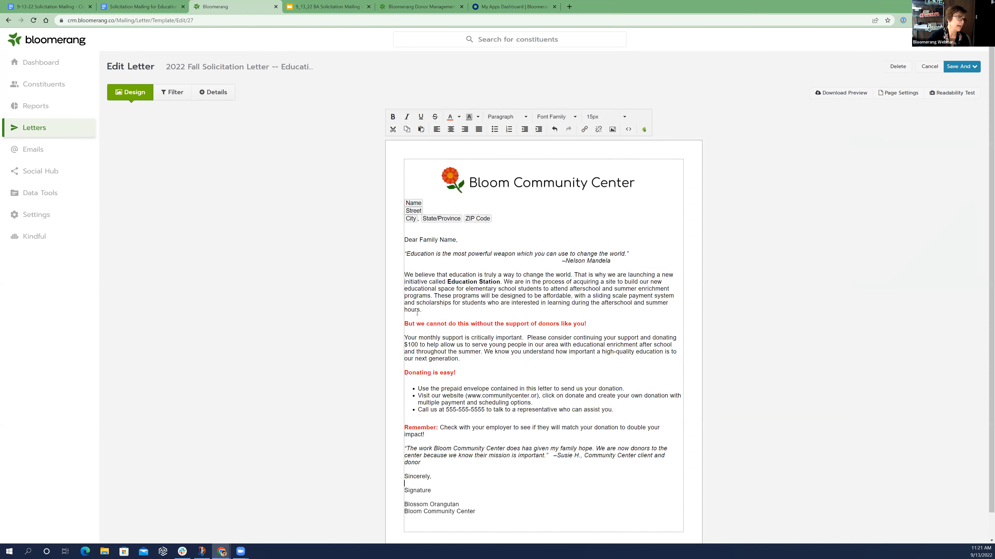
{"action": "key", "text": "ctrl+a"}
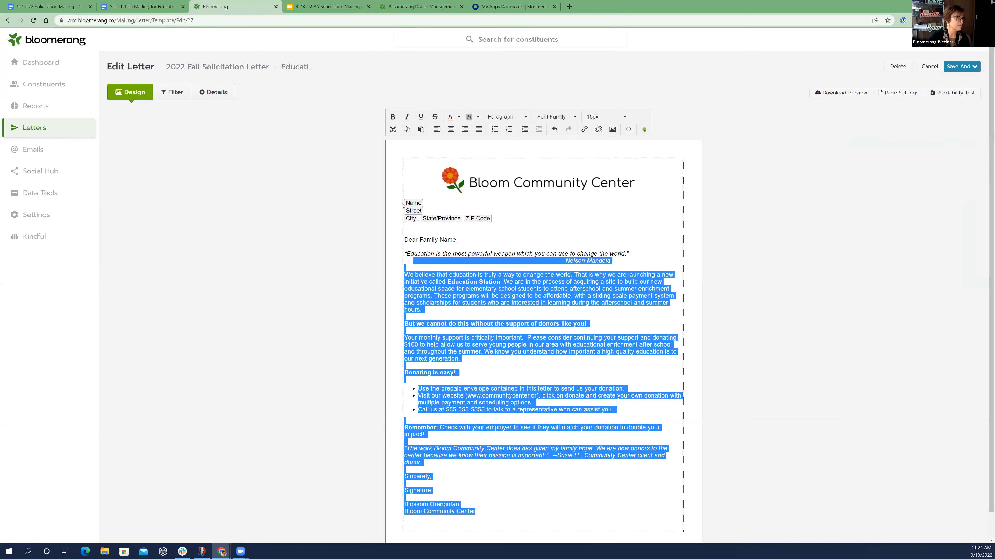
{"action": "left_click", "coordinate": [610, 117]}
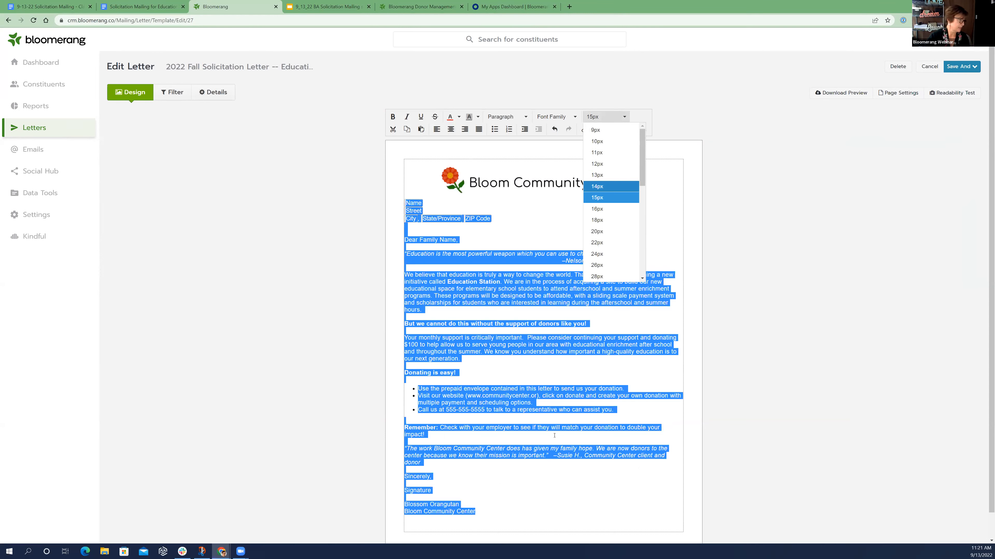
{"action": "key", "text": "Return"}
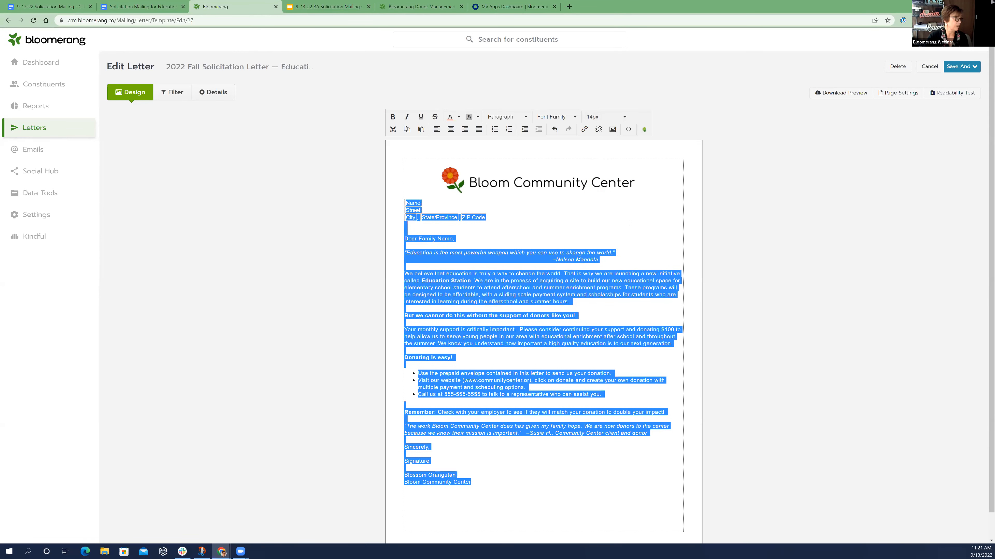
{"action": "left_click", "coordinate": [584, 282]}
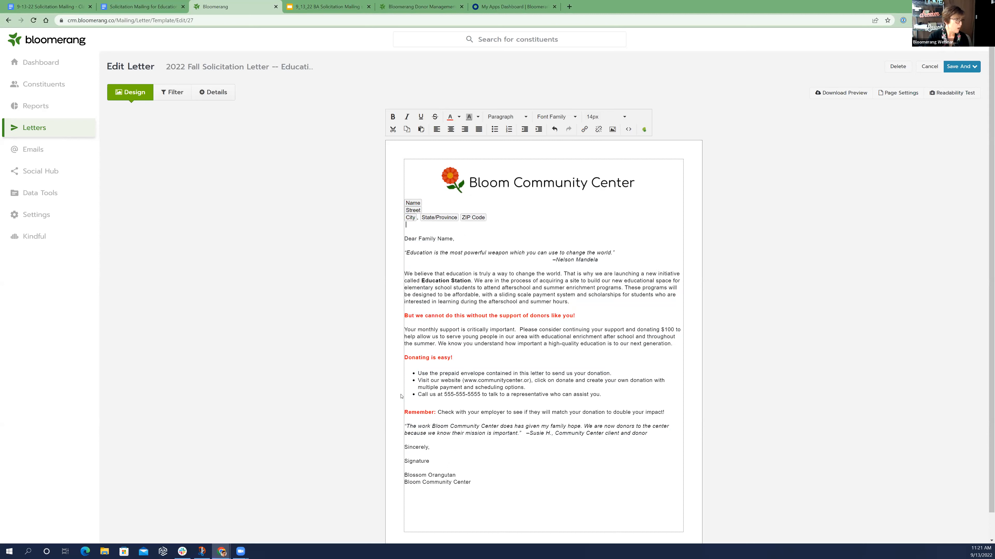
Replace the "Signature" placeholder with the handwritten signature image from the gallery and shrink it to about half its width
{"action": "double_click", "coordinate": [404, 464]}
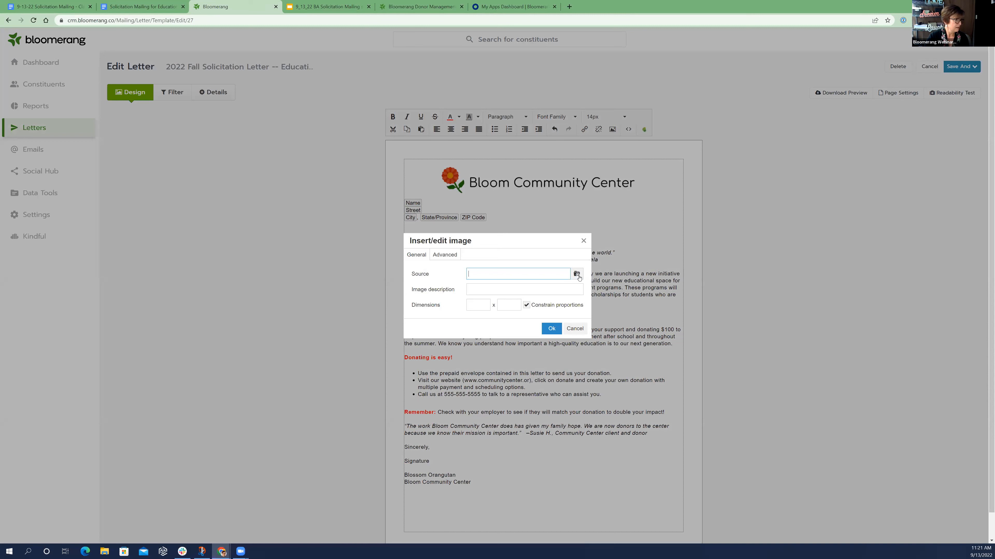
{"action": "left_click", "coordinate": [576, 273]}
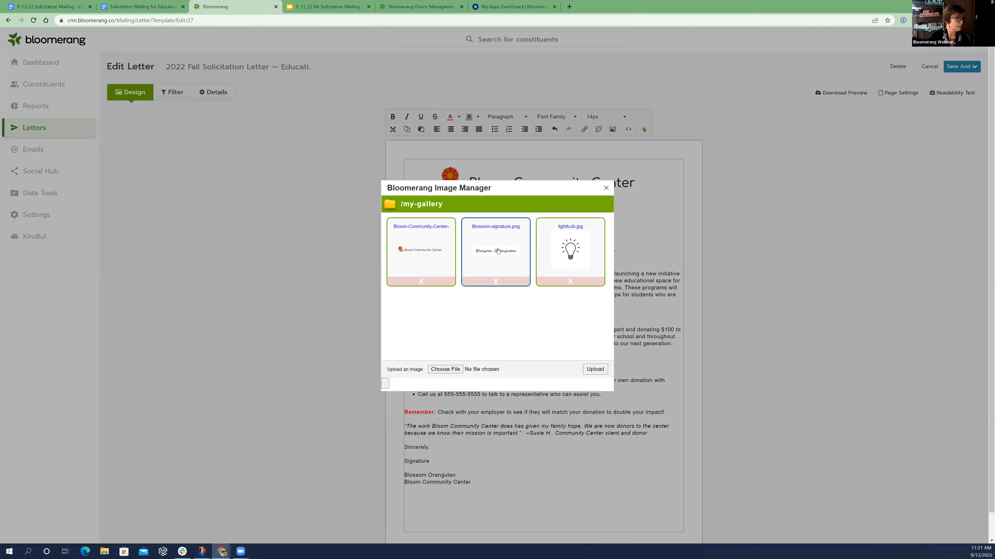
{"action": "left_click", "coordinate": [568, 260]}
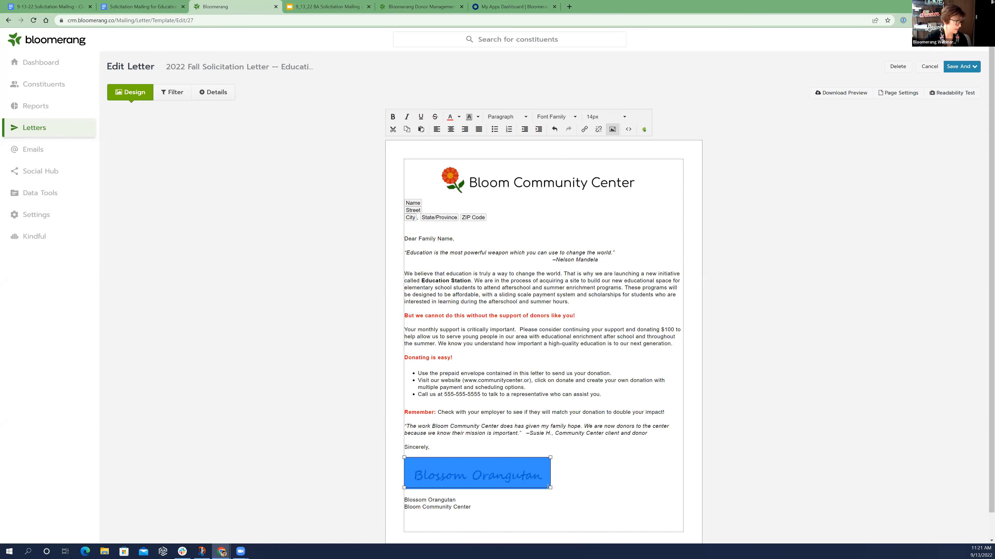
{"action": "left_click_drag", "start_coordinate": [550, 487], "coordinate": [482, 474]}
{"action": "left_click", "coordinate": [547, 483]}
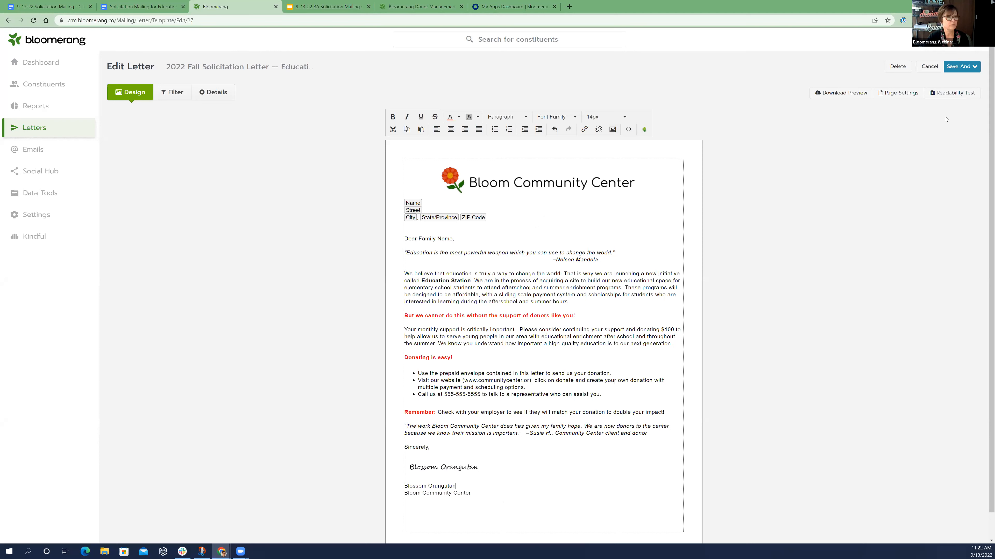
Run the readability test on the letter, review its results and return to the letter body
{"action": "left_click", "coordinate": [944, 95]}
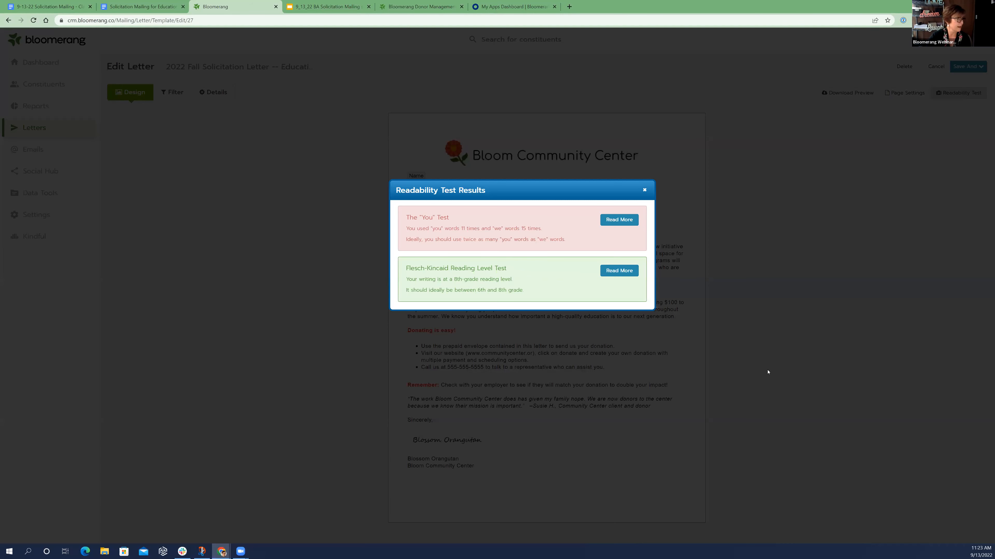
{"action": "left_click", "coordinate": [775, 380]}
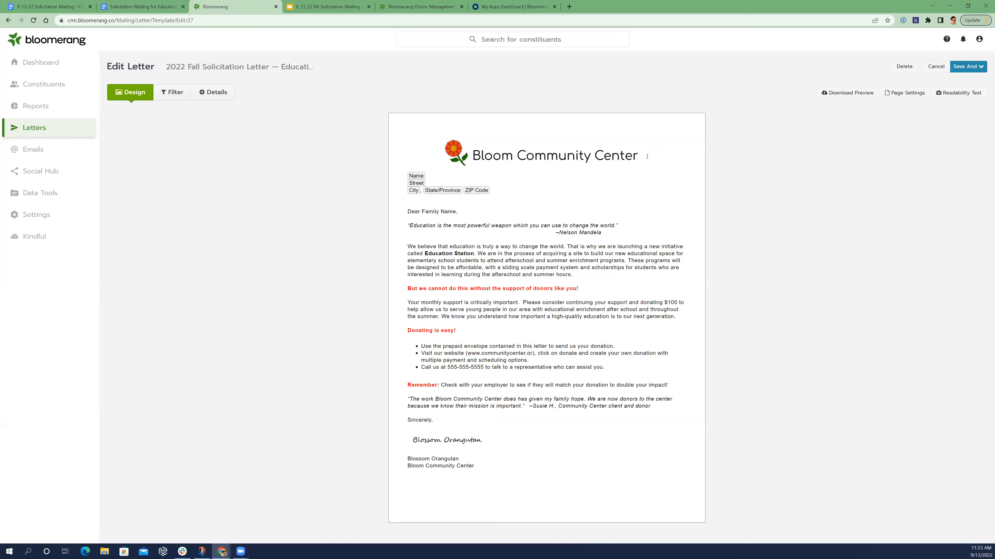
{"action": "left_click", "coordinate": [565, 177]}
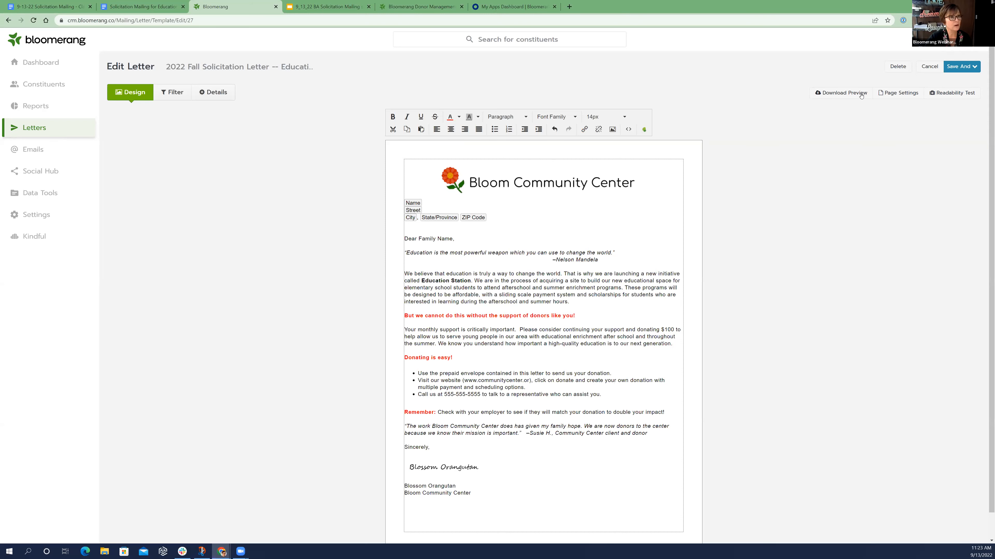
Try a top page margin of .2 inches for the letter and update the page
{"action": "left_click", "coordinate": [901, 94]}
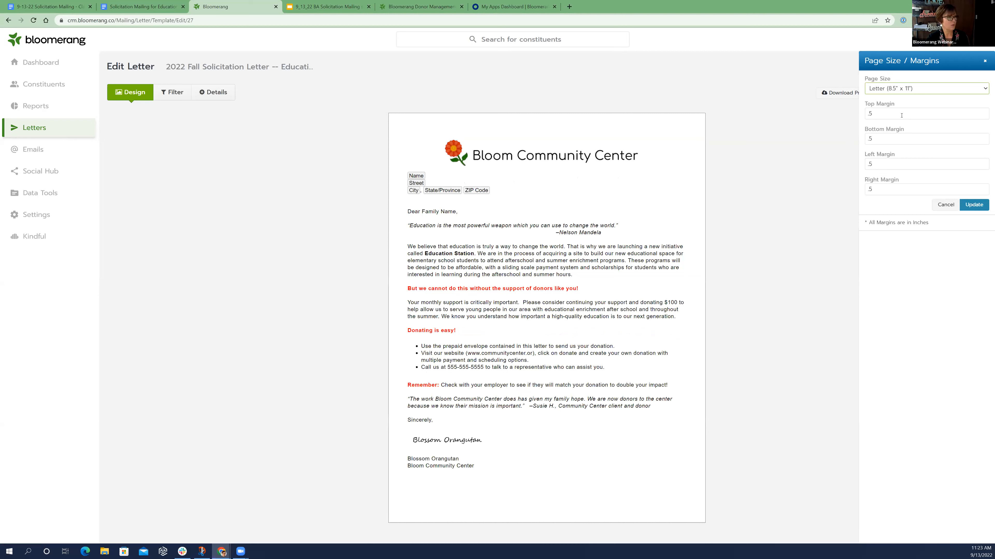
{"action": "key", "text": "Tab"}
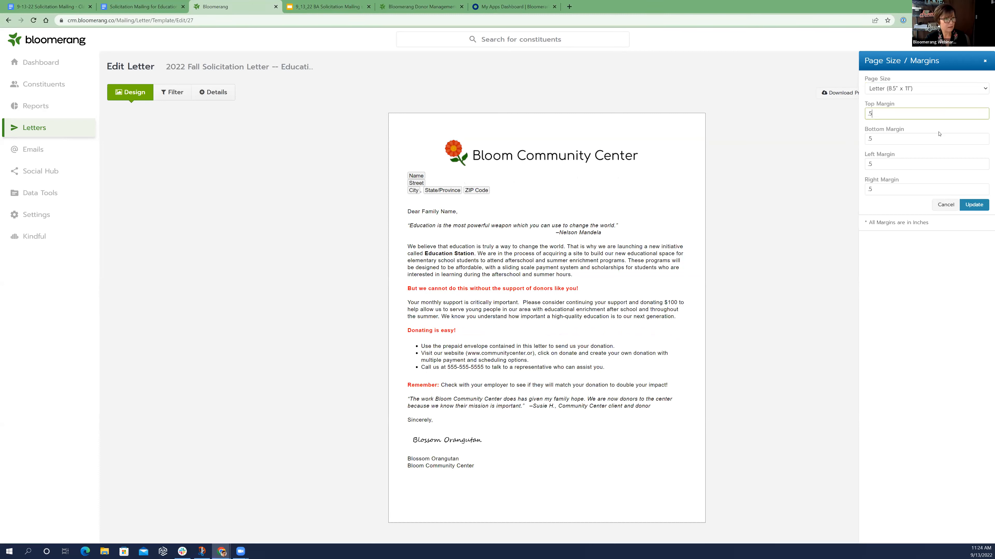
{"action": "key", "text": "BackSpace"}
{"action": "key", "text": "BackSpace"}
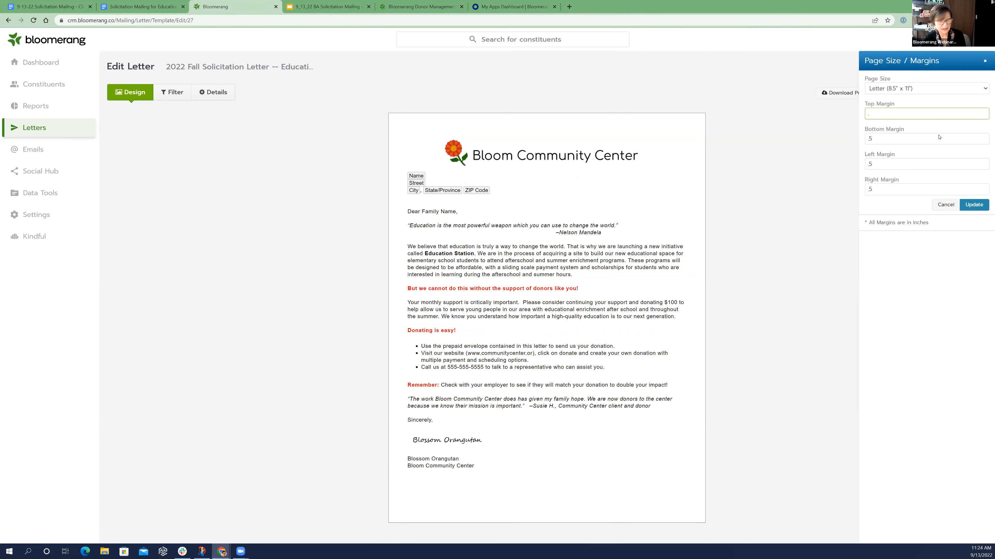
{"action": "type", "text": ".2"}
{"action": "left_click", "coordinate": [978, 206]}
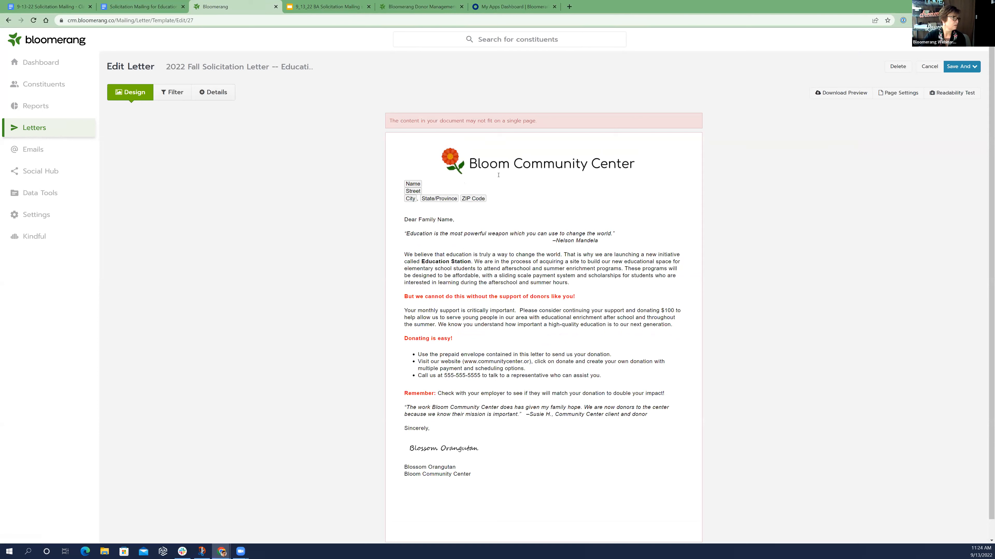
Set the letter's top page margin to .3 inches and update the page
{"action": "left_click", "coordinate": [900, 93]}
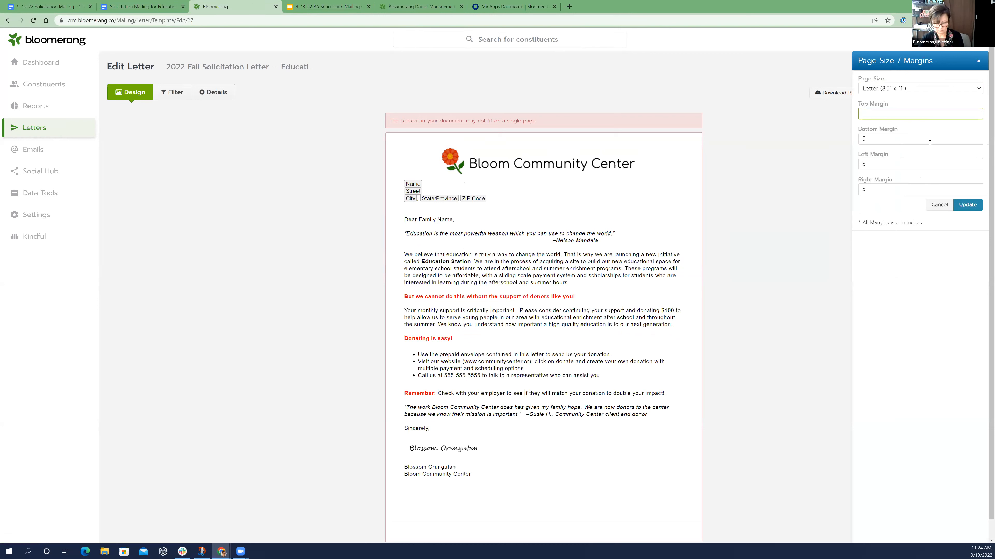
{"action": "type", "text": ".3"}
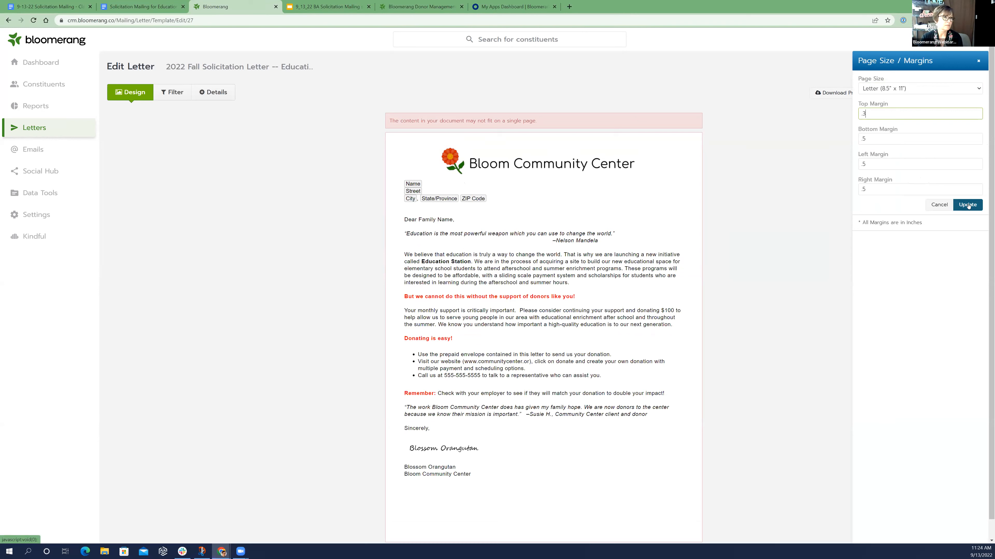
{"action": "left_click", "coordinate": [968, 206]}
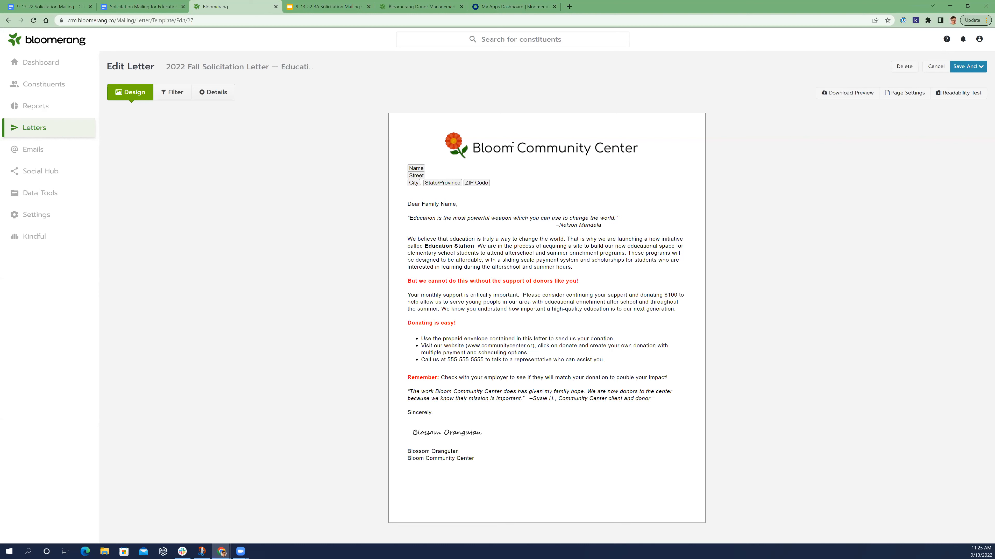
Insert an image from the gallery in front of the "Remember:" paragraph and shrink it to a small icon
{"action": "left_click", "coordinate": [521, 144]}
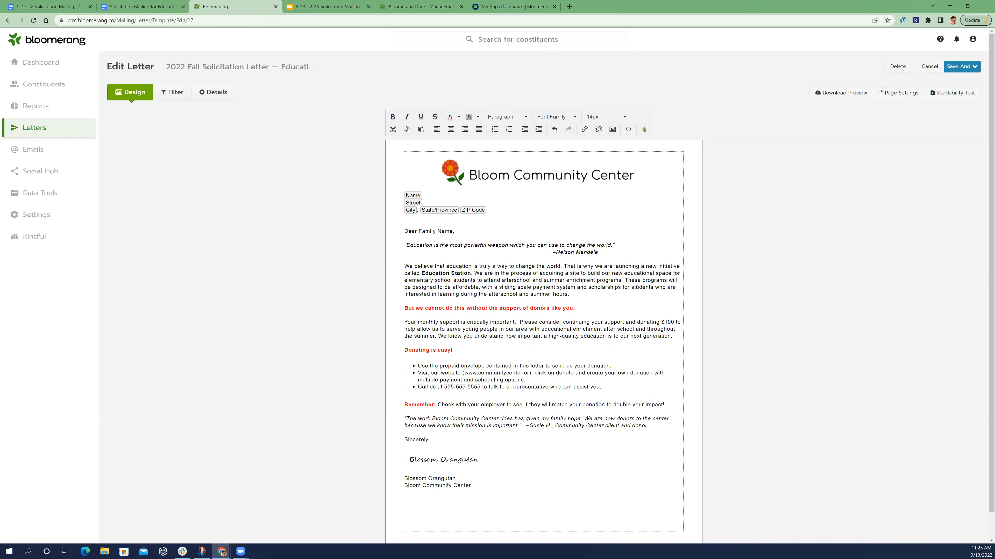
{"action": "left_click", "coordinate": [451, 462]}
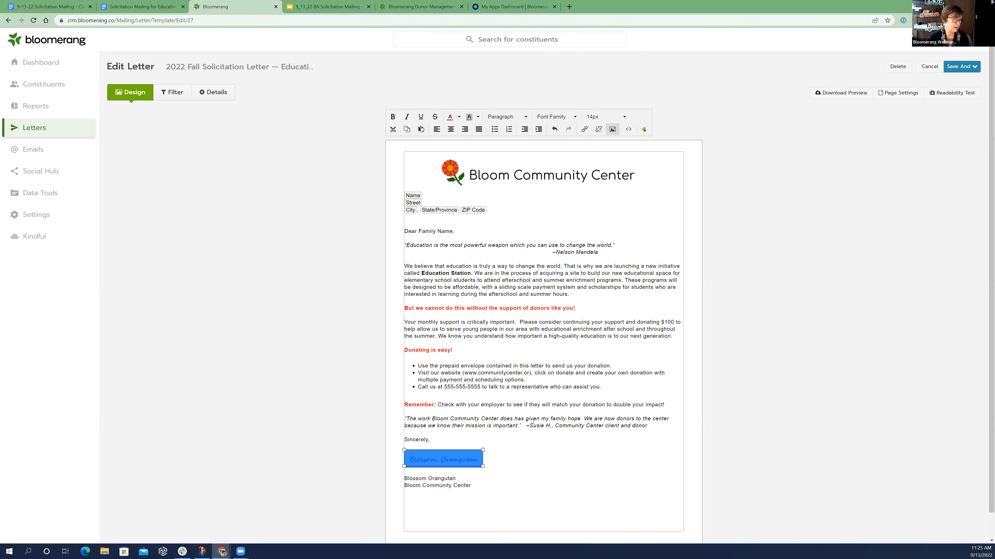
{"action": "left_click", "coordinate": [425, 403]}
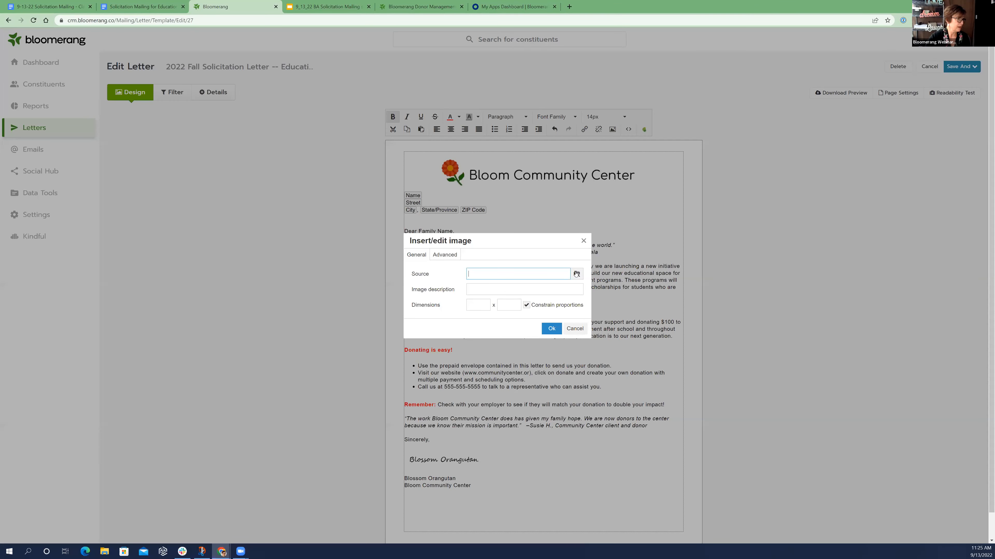
{"action": "left_click", "coordinate": [576, 274]}
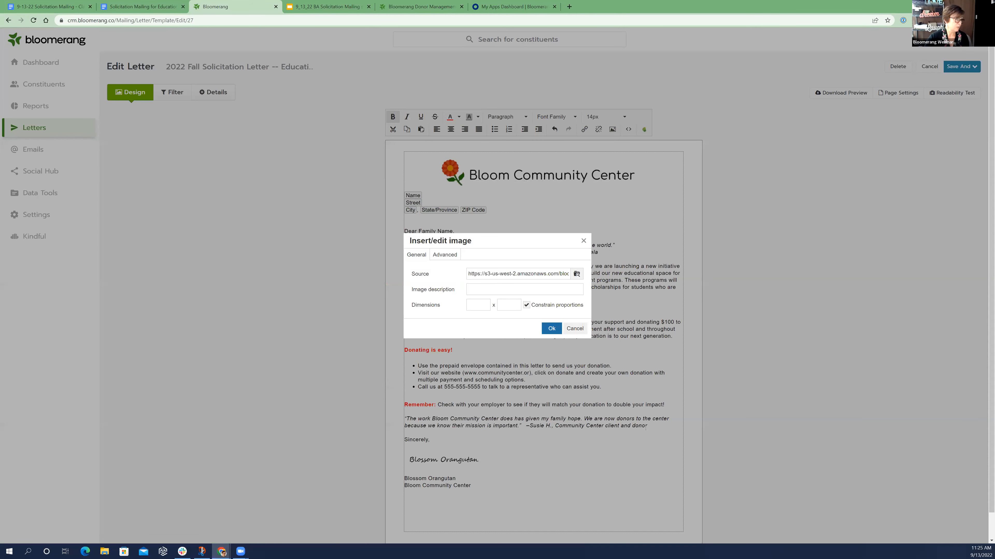
{"action": "key", "text": "Return"}
{"action": "left_click_drag", "start_coordinate": [641, 427], "coordinate": [526, 466]}
{"action": "scroll", "coordinate": [524, 363], "scroll_direction": "down", "scroll_amount": 1}
{"action": "scroll", "coordinate": [524, 363], "scroll_direction": "down", "scroll_amount": 1}
{"action": "left_click_drag", "start_coordinate": [526, 359], "coordinate": [478, 406]}
{"action": "left_click_drag", "start_coordinate": [441, 478], "coordinate": [445, 469]}
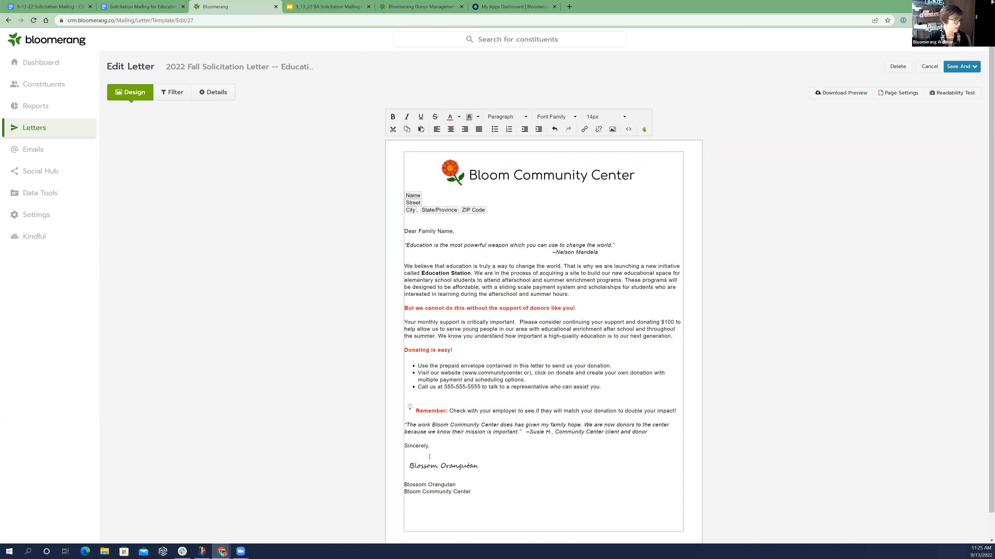
Delete the small image in front of the "Remember:" paragraph
{"action": "left_click", "coordinate": [409, 408]}
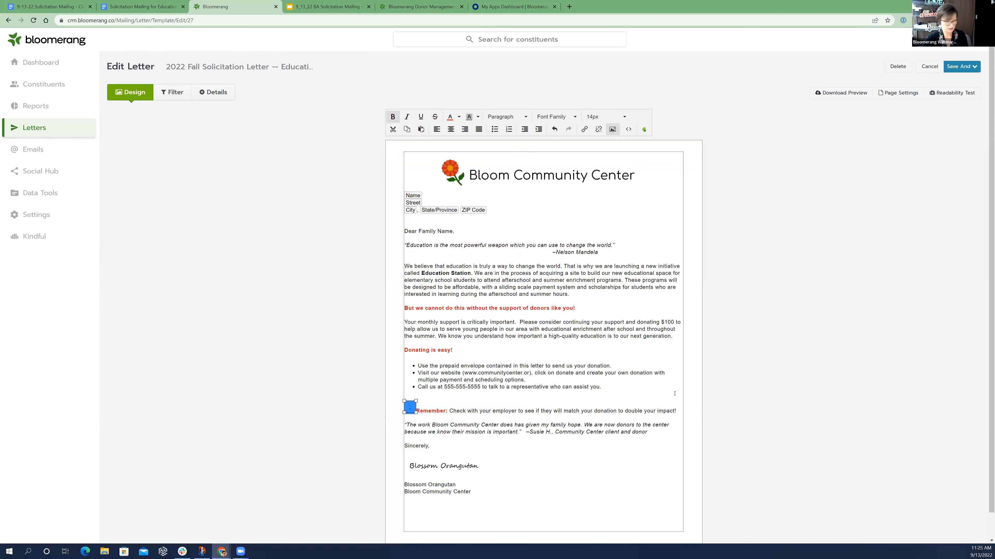
{"action": "key", "text": "Delete"}
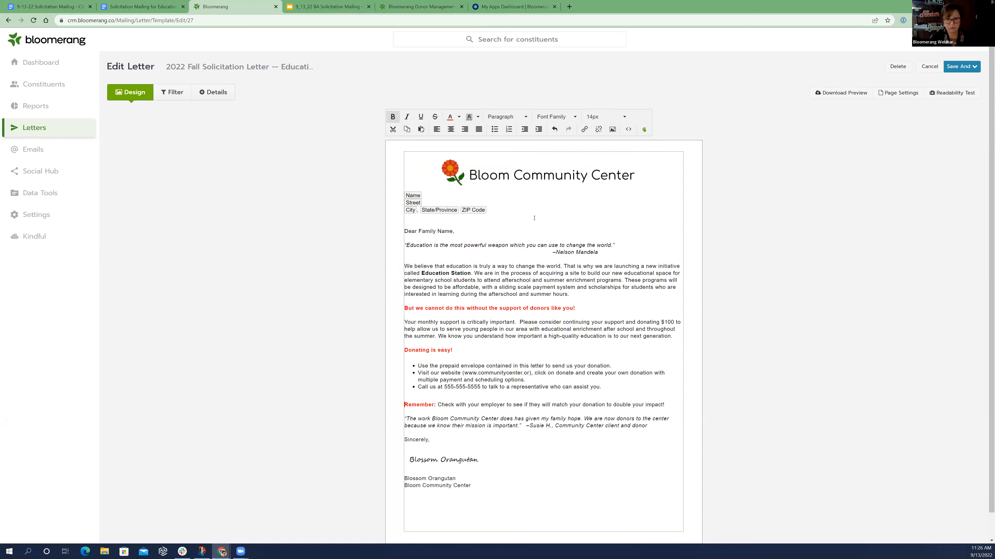
Replace the Name field in the address block with the constituent's Envelope Name field, searching the Bloomerang fields for "envelope"
{"action": "left_click", "coordinate": [430, 194]}
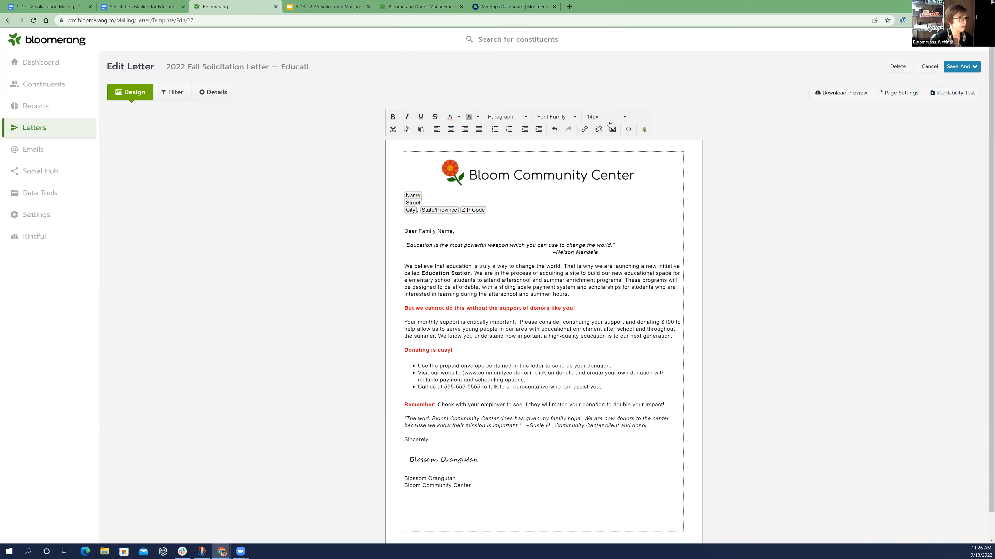
{"action": "key", "text": "BackSpace"}
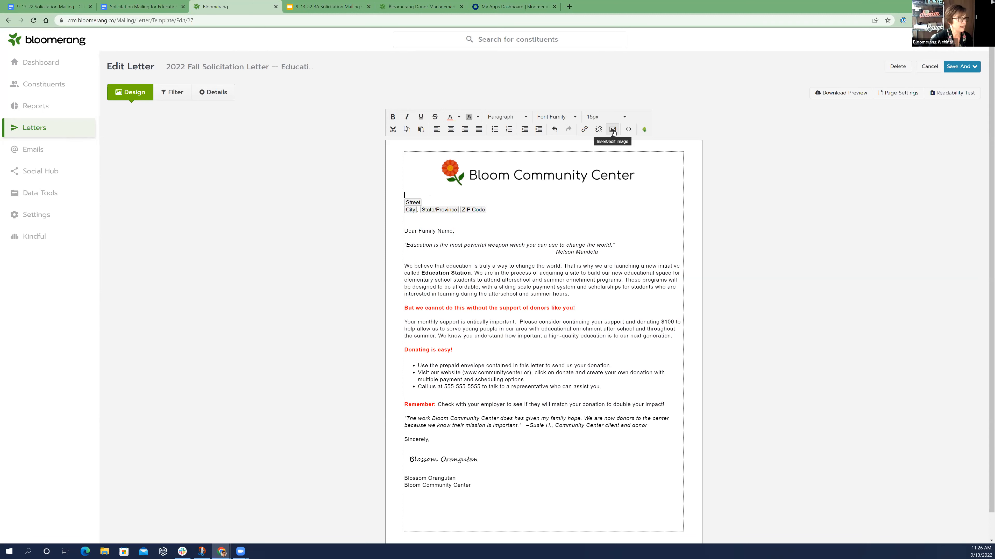
{"action": "left_click", "coordinate": [645, 131]}
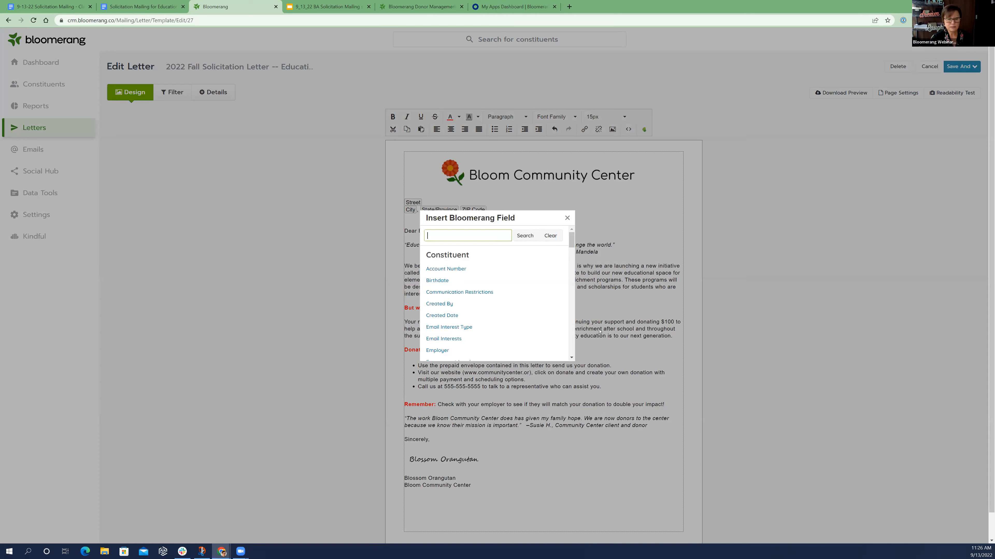
{"action": "scroll", "coordinate": [507, 303], "scroll_direction": "down", "scroll_amount": 6}
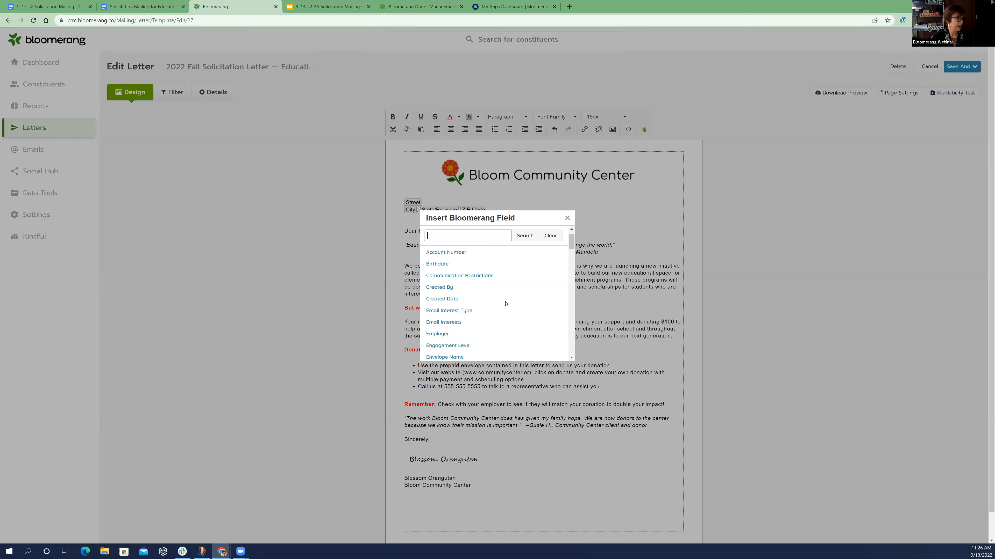
{"action": "scroll", "coordinate": [507, 304], "scroll_direction": "down", "scroll_amount": 10}
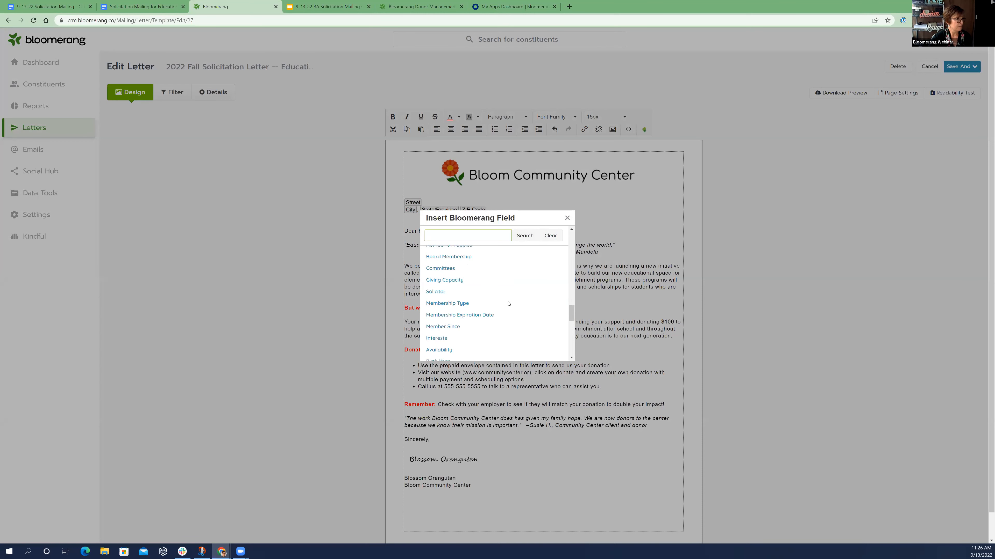
{"action": "scroll", "coordinate": [508, 304], "scroll_direction": "down", "scroll_amount": 2}
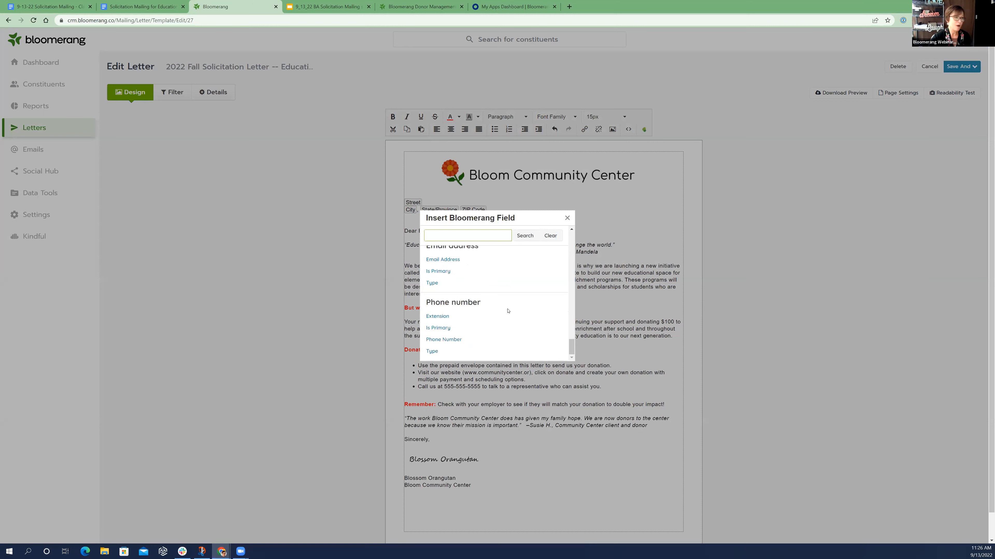
{"action": "scroll", "coordinate": [506, 314], "scroll_direction": "up", "scroll_amount": 4}
{"action": "scroll", "coordinate": [505, 313], "scroll_direction": "up", "scroll_amount": 15}
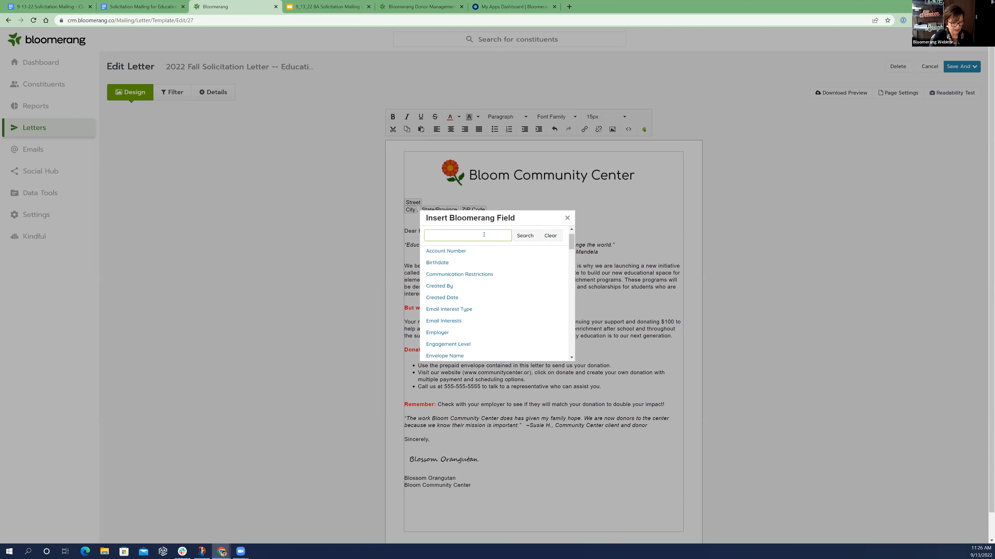
{"action": "type", "text": "lope"}
{"action": "key", "text": "Return"}
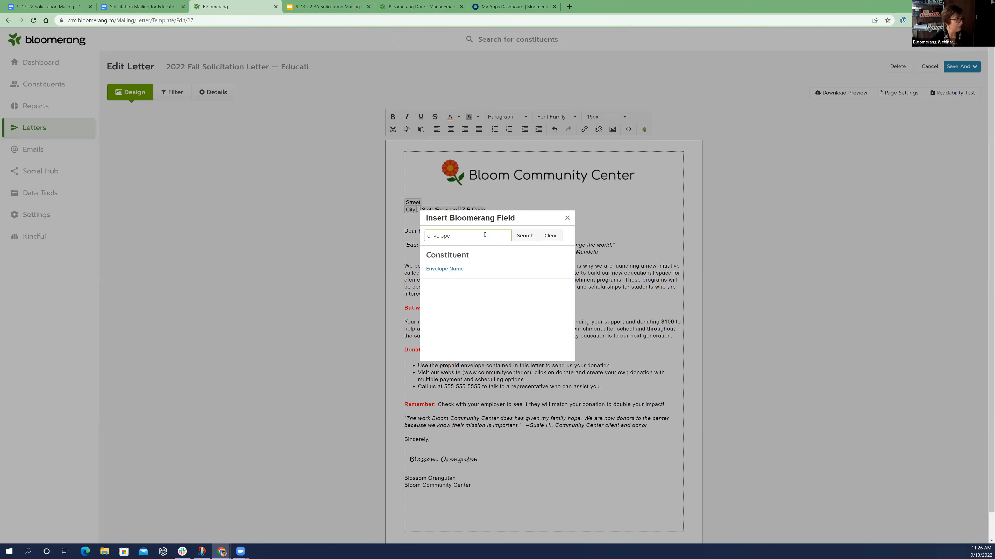
{"action": "left_click", "coordinate": [452, 268]}
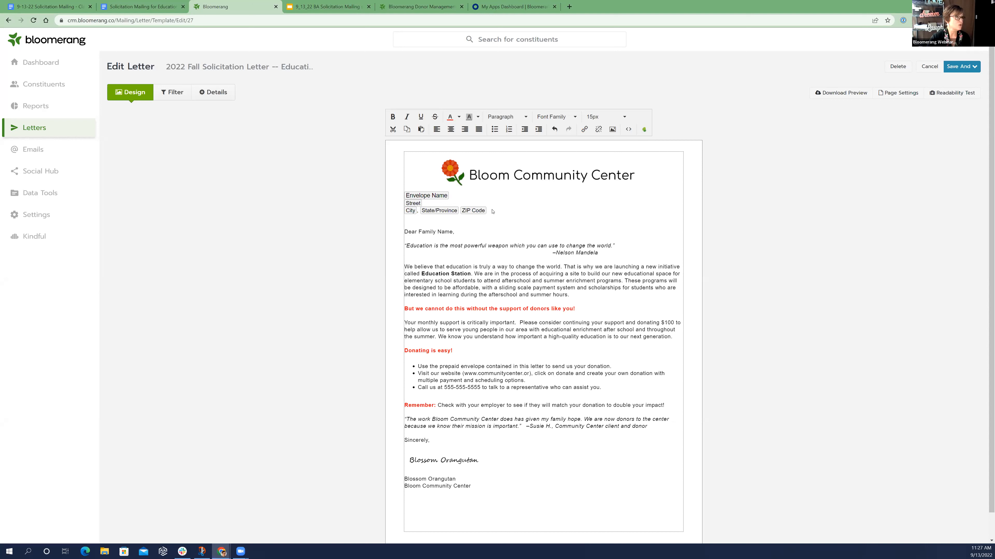
Set the font size of the whole address block, from Envelope Name to ZIP Code, to 14px
{"action": "left_click", "coordinate": [415, 209], "text": "shift"}
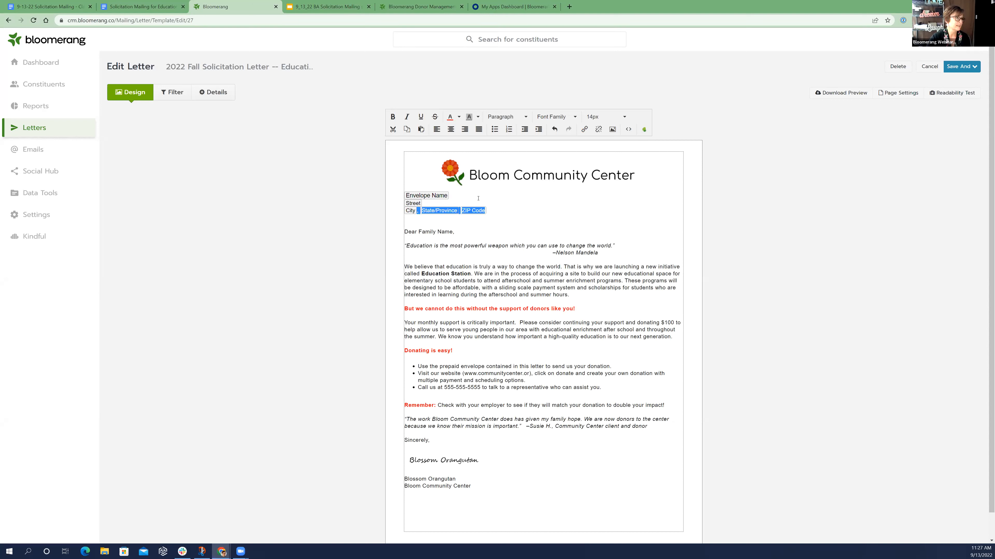
{"action": "left_click", "coordinate": [499, 211]}
{"action": "left_click_drag", "start_coordinate": [415, 204], "coordinate": [403, 199]}
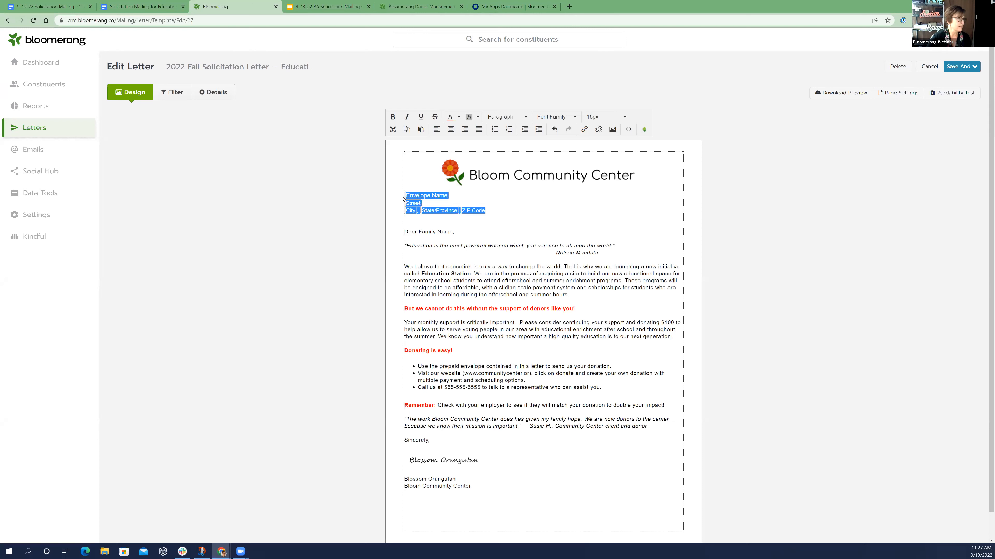
{"action": "left_click", "coordinate": [619, 122]}
{"action": "left_click", "coordinate": [603, 180]}
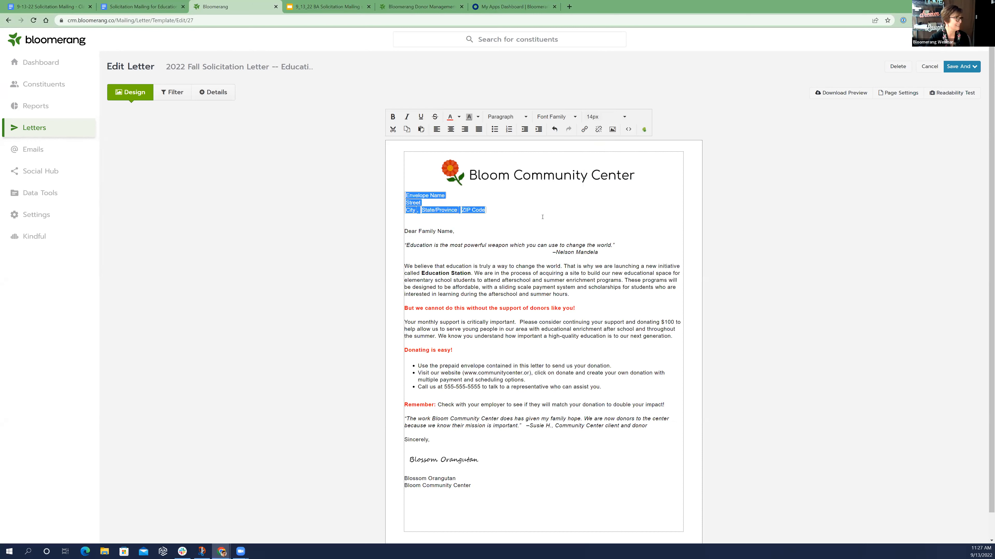
{"action": "left_click", "coordinate": [528, 444]}
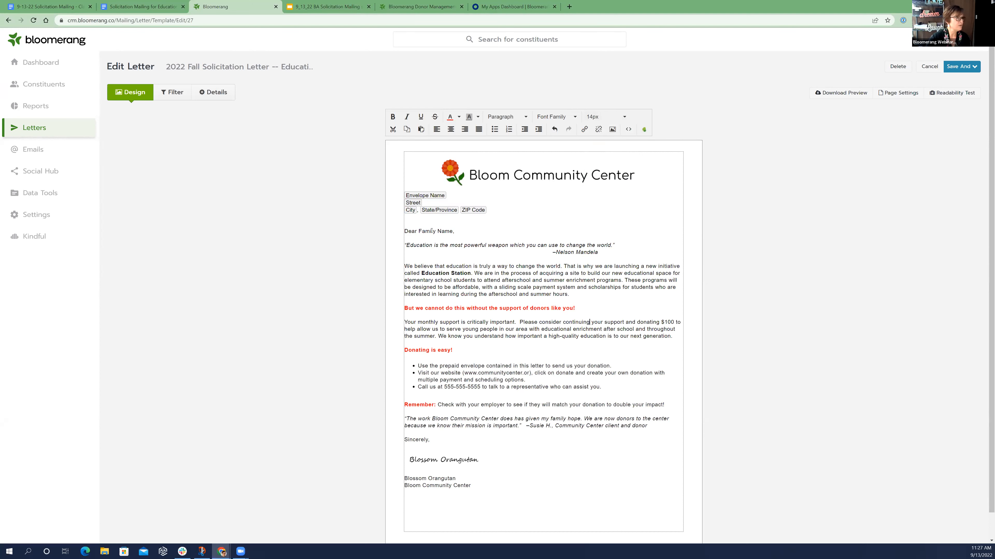
Replace the "Family Name" placeholder in the "Dear" greeting with the constituent's Informal Name field, searching the Bloomerang fields for "Informal"
{"action": "mouse_move", "coordinate": [417, 232]}
{"action": "left_mouse_down"}
{"action": "mouse_move", "coordinate": [453, 232]}
{"action": "mouse_move", "coordinate": [419, 232]}
{"action": "left_mouse_up"}
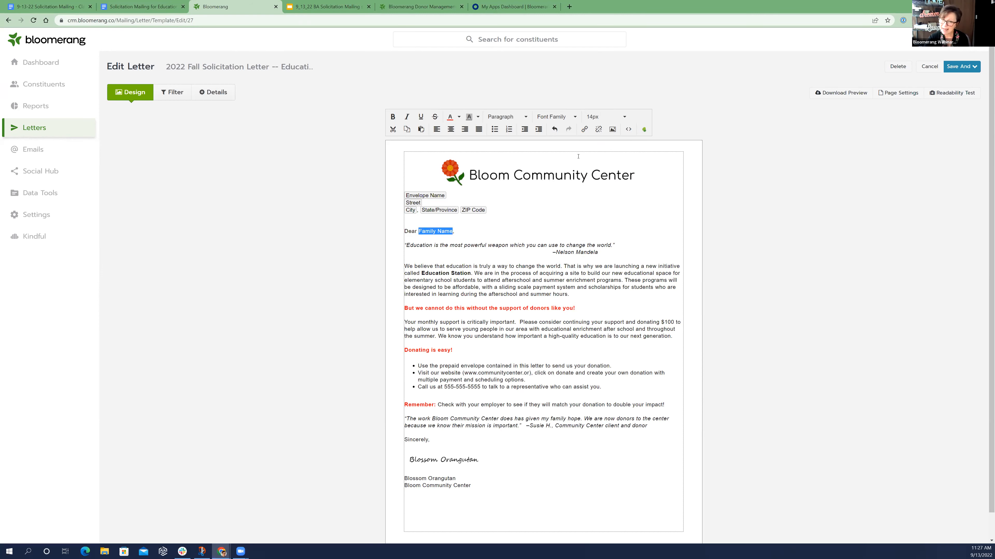
{"action": "left_click", "coordinate": [643, 129]}
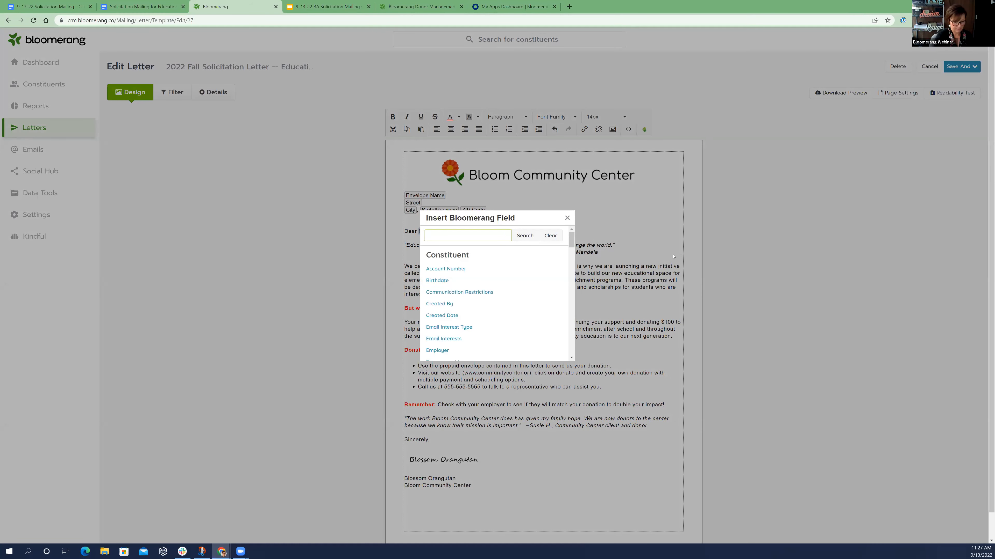
{"action": "type", "text": "INfor"}
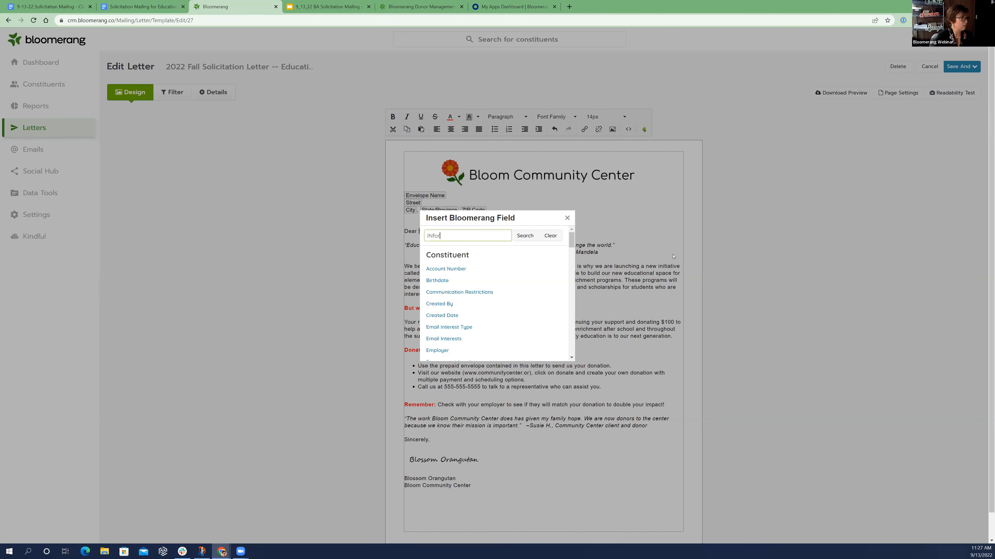
{"action": "key", "text": "BackSpace"}
{"action": "type", "text": "nformal"}
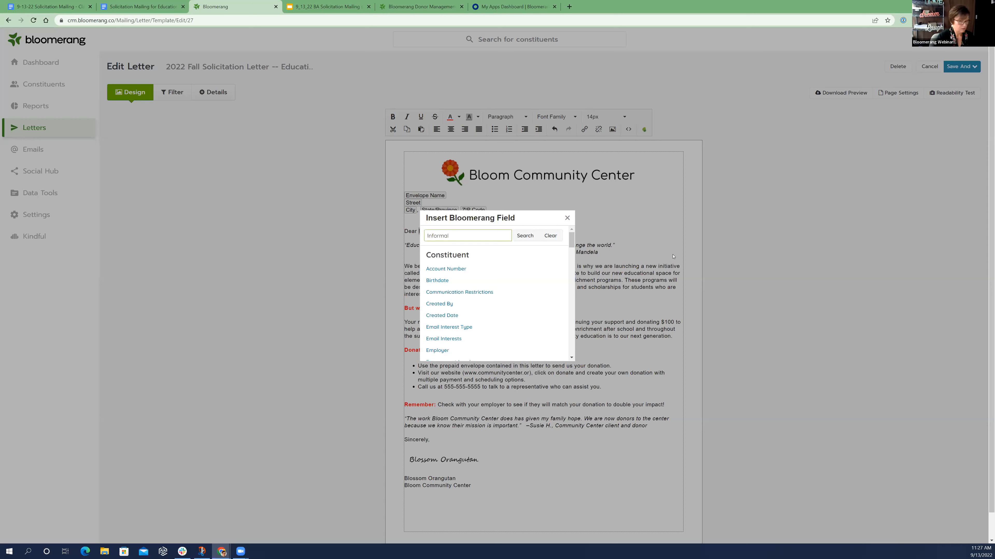
{"action": "key", "text": "Return"}
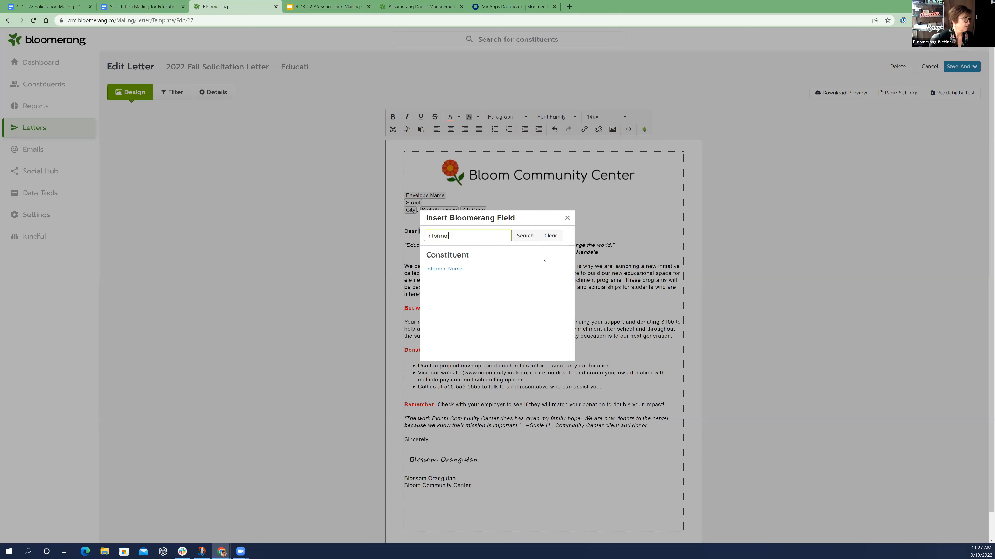
{"action": "left_click", "coordinate": [441, 269]}
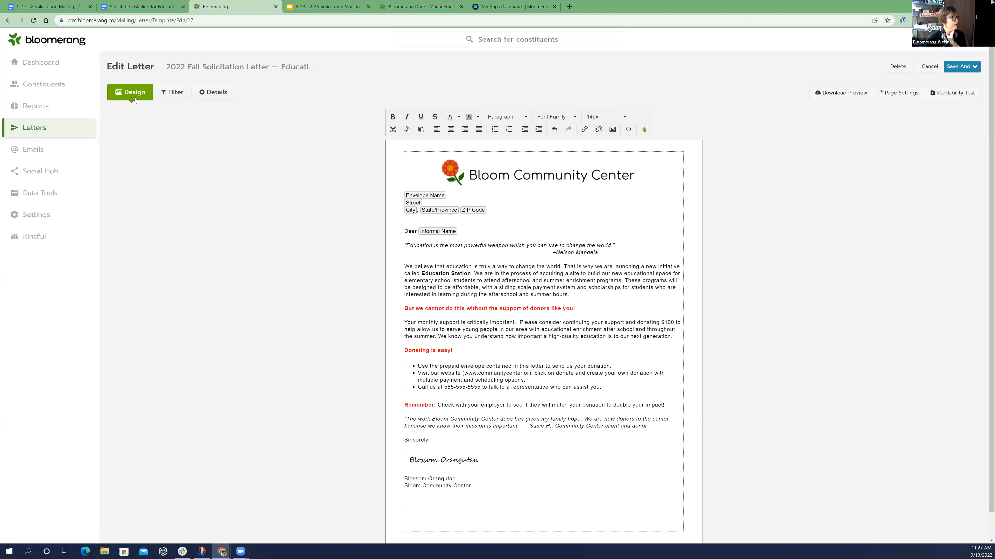
Check the letter's details, return to its design and save the letter while keeping it open for editing
{"action": "left_click", "coordinate": [210, 94]}
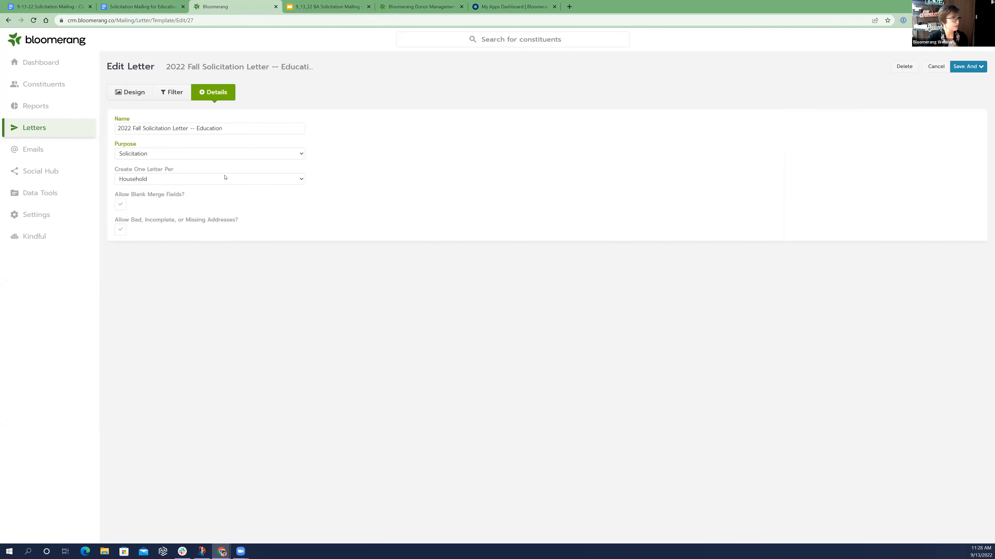
{"action": "left_click", "coordinate": [128, 92]}
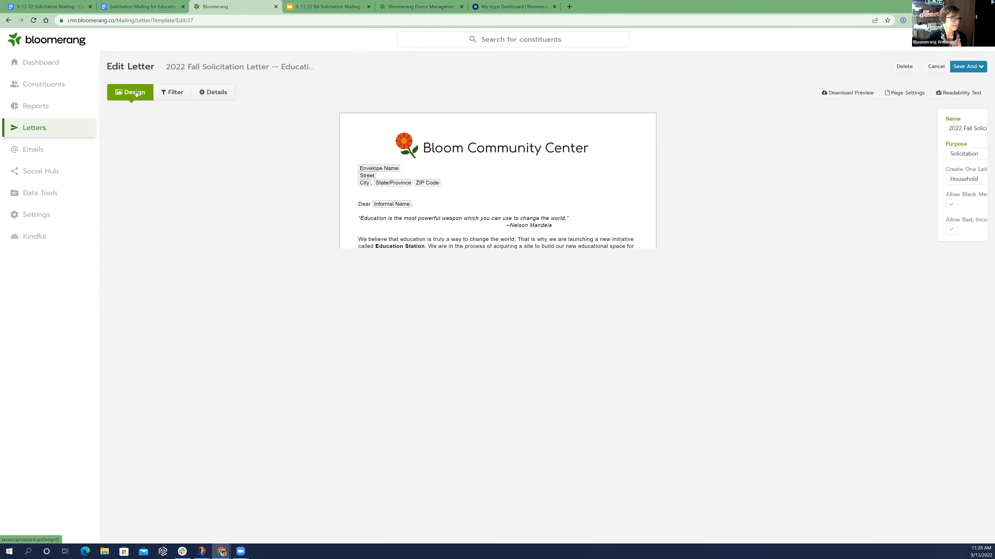
{"action": "left_click", "coordinate": [968, 68]}
{"action": "left_click", "coordinate": [969, 103]}
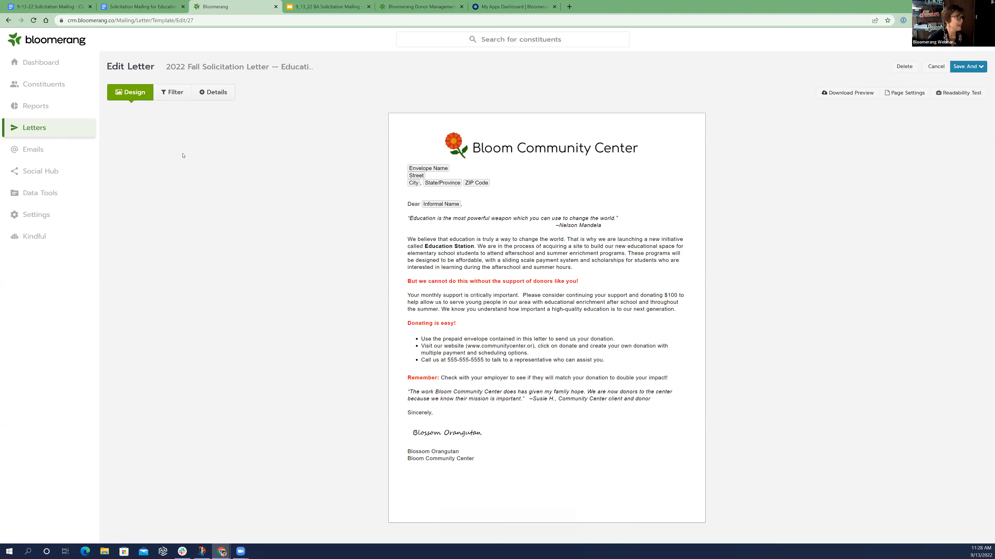
Add an include filter to the letter's recipients for constituents whose Cause interests is Education
{"action": "left_click", "coordinate": [167, 92]}
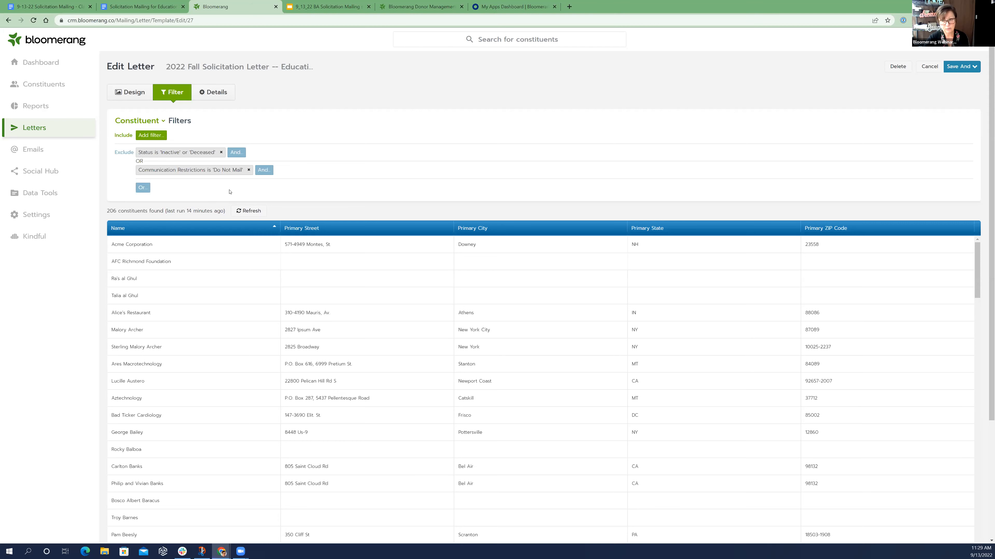
{"action": "left_click", "coordinate": [151, 136]}
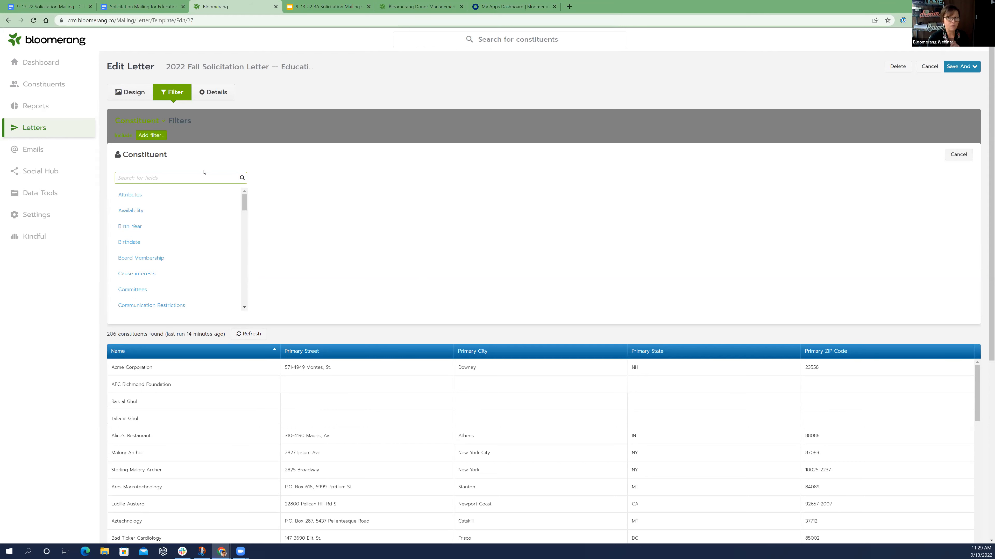
{"action": "left_click", "coordinate": [138, 274]}
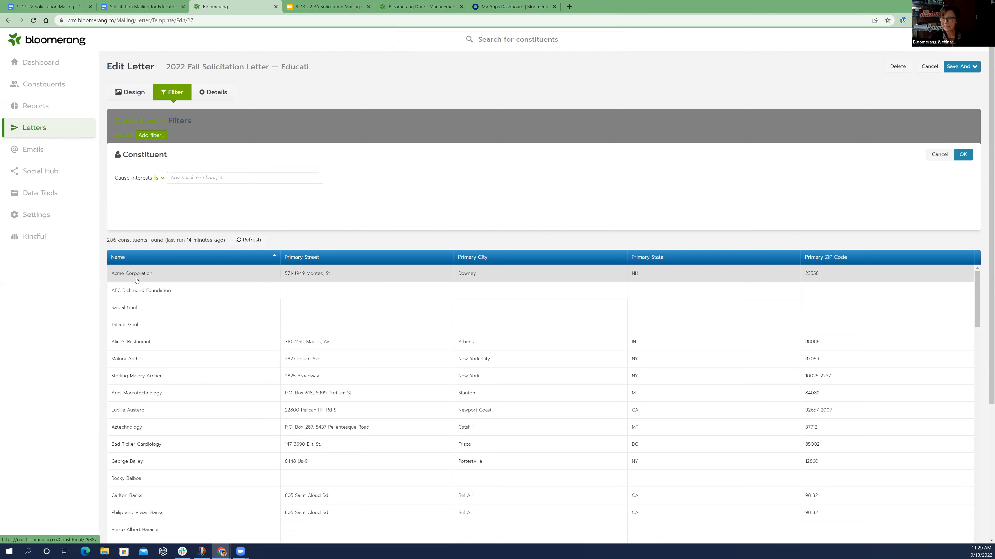
{"action": "left_click", "coordinate": [184, 178]}
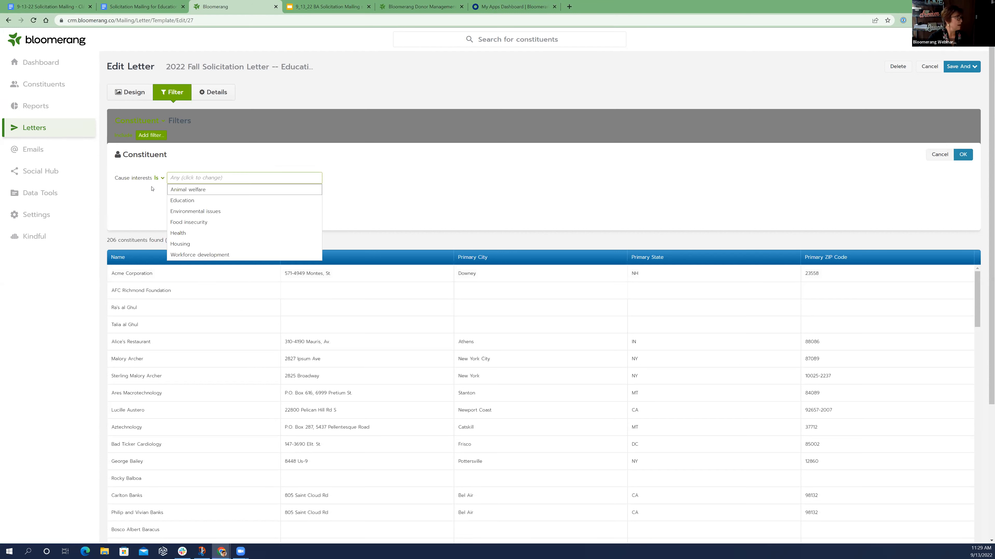
{"action": "key", "text": "Down"}
{"action": "key", "text": "Down"}
{"action": "key", "text": "Down"}
{"action": "key", "text": "Down"}
{"action": "key", "text": "Down"}
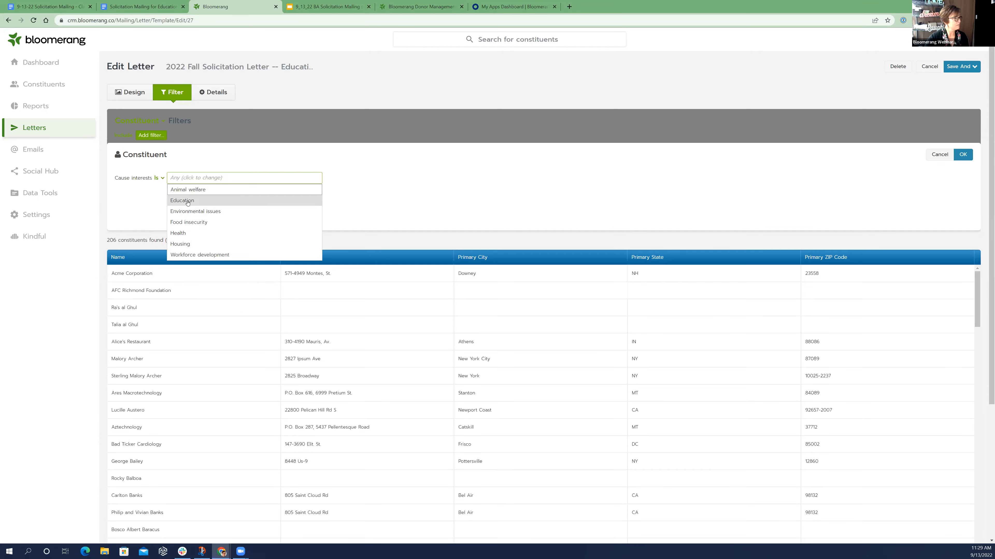
{"action": "key", "text": "Return"}
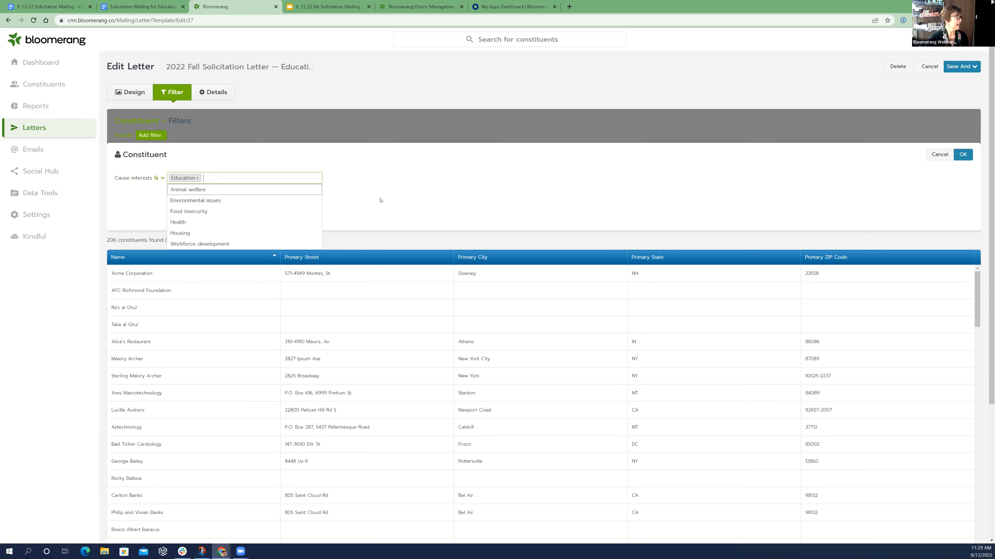
{"action": "left_click", "coordinate": [823, 171]}
{"action": "left_click", "coordinate": [963, 155]}
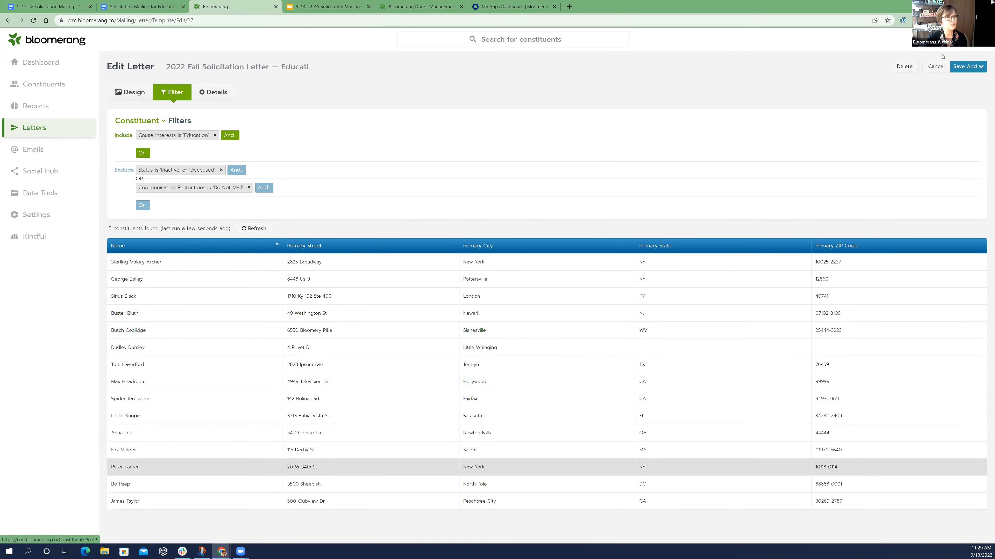
Save the letter to its preview and review the skipped recipients together with the help article on strategies for handling them
{"action": "left_click", "coordinate": [975, 69]}
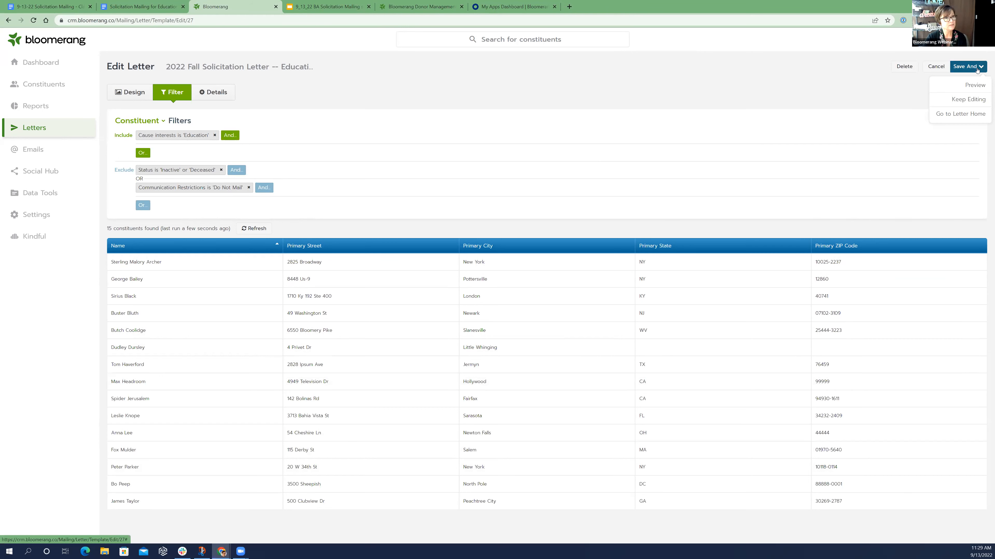
{"action": "left_click", "coordinate": [975, 86]}
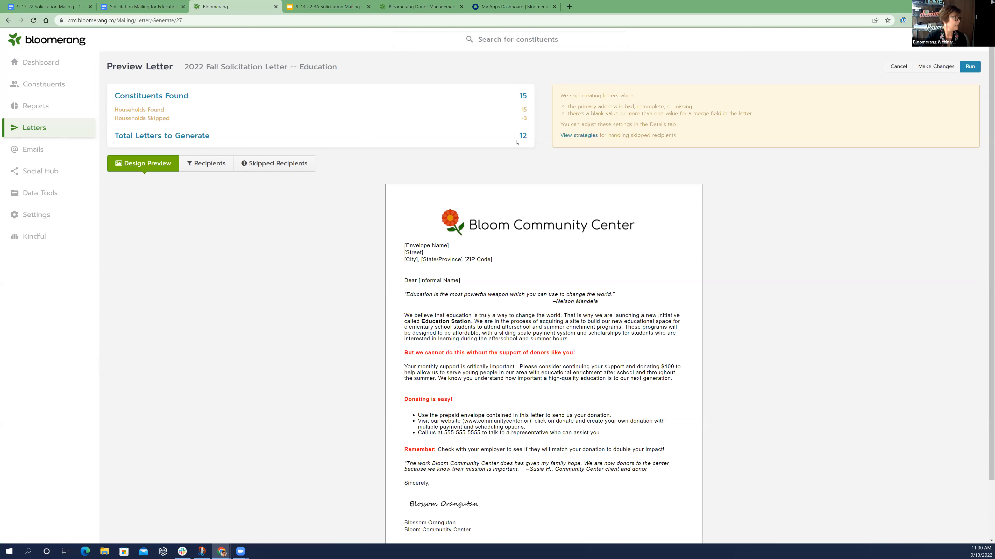
{"action": "left_click", "coordinate": [287, 163]}
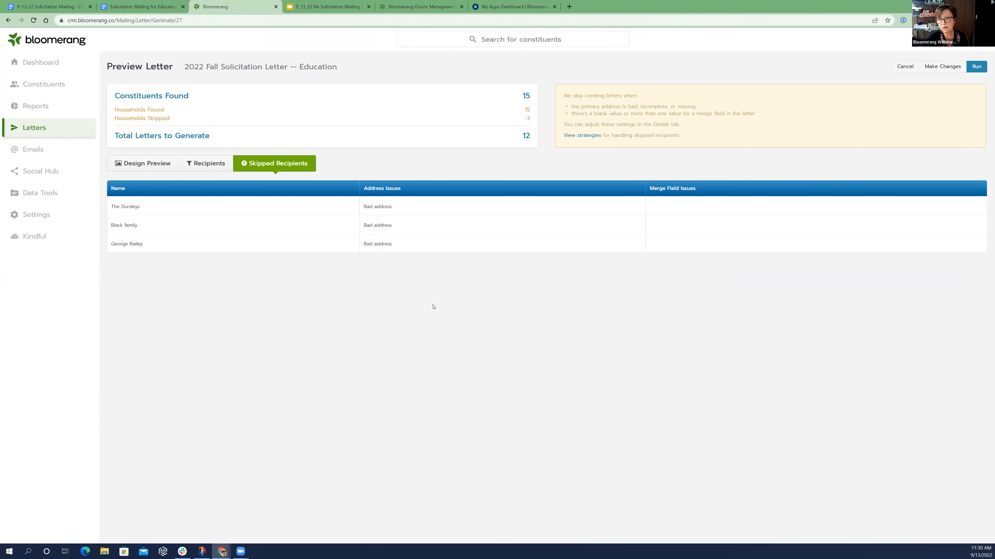
{"action": "left_click", "coordinate": [582, 135]}
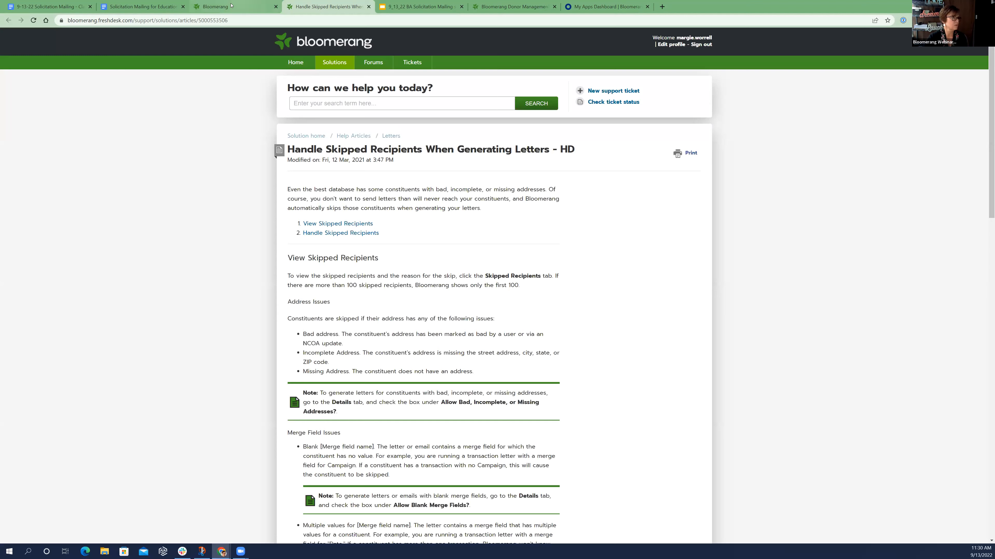
{"action": "key", "text": "ctrl+shift+Tab"}
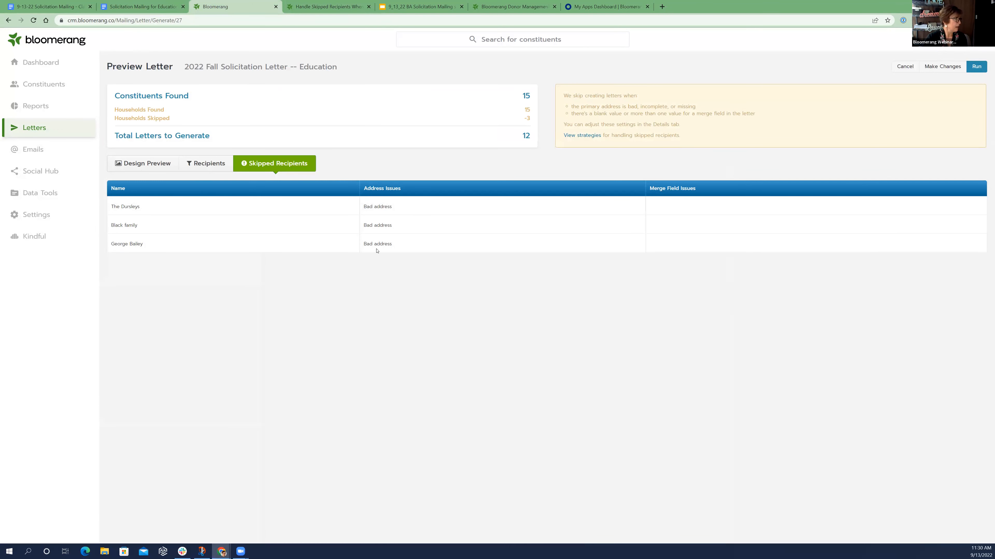
Run a test of the letter mailing, then download and open the PDF of sample letters
{"action": "left_click", "coordinate": [979, 69]}
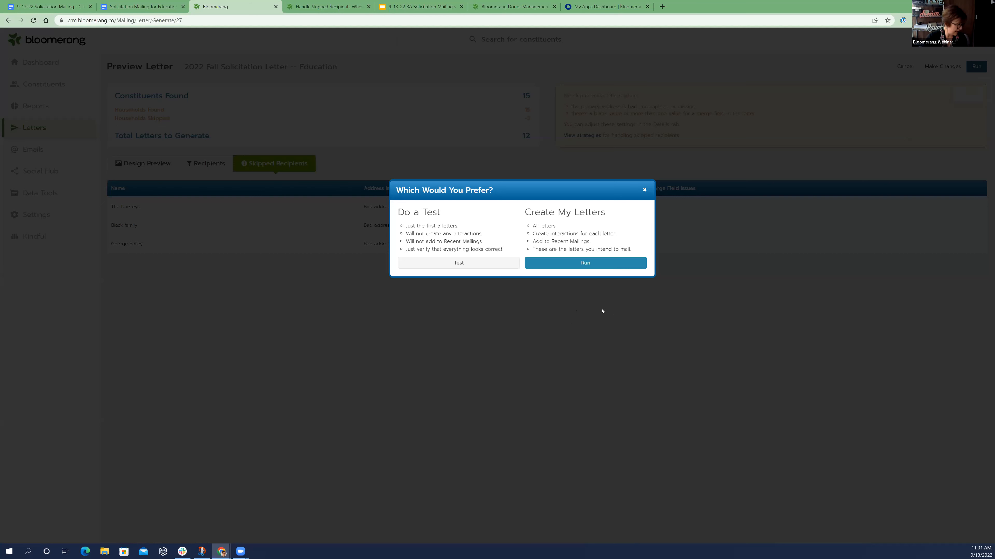
{"action": "left_click", "coordinate": [454, 265]}
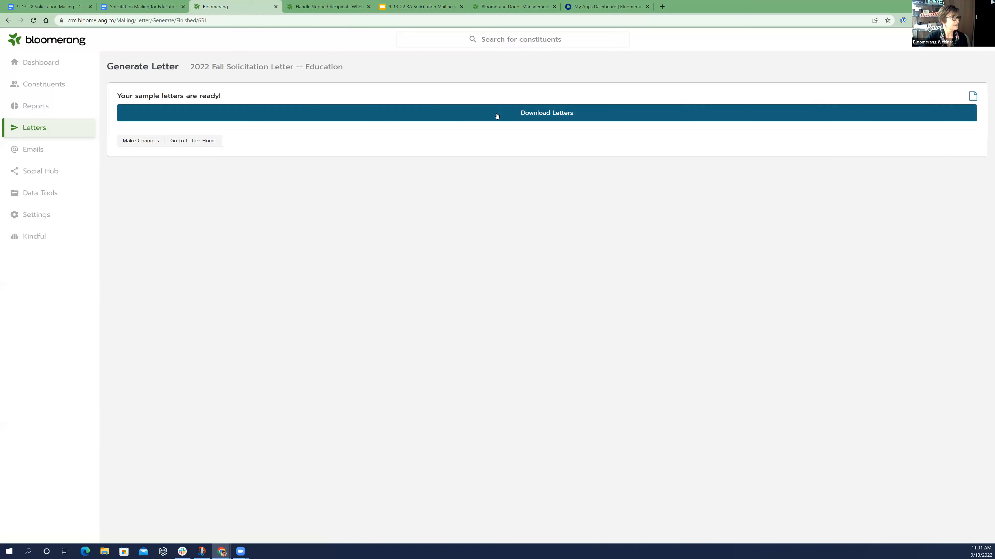
{"action": "left_click", "coordinate": [511, 119]}
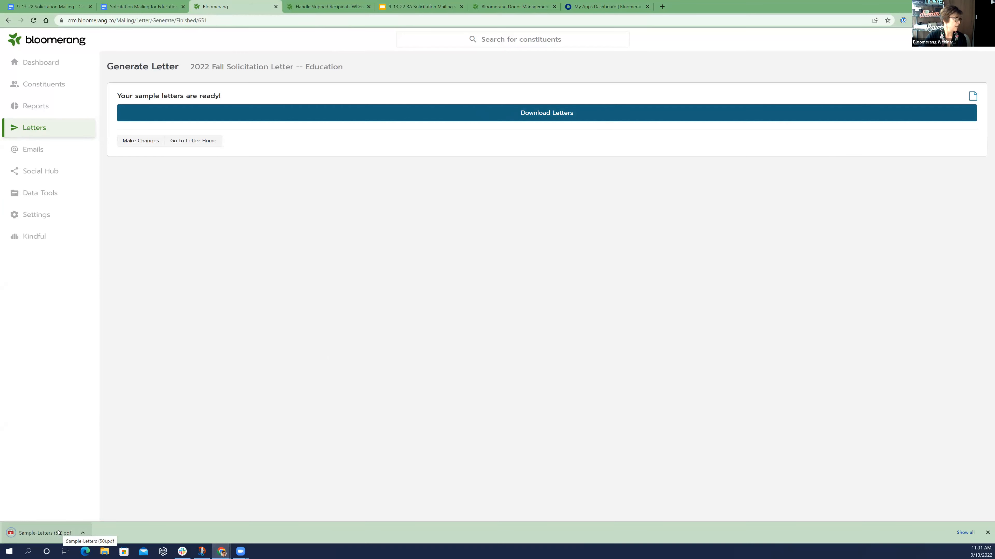
{"action": "left_click", "coordinate": [59, 533]}
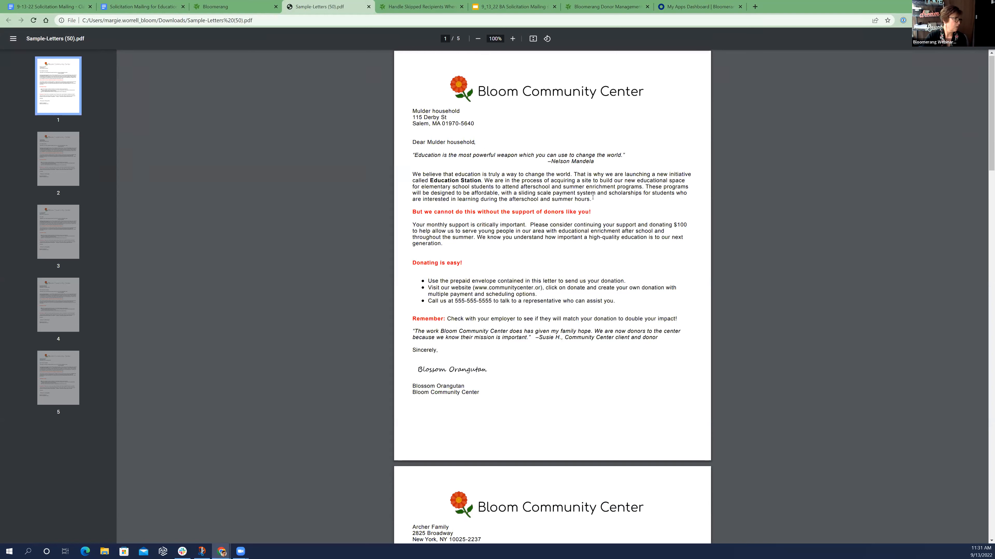
Look through all the sample letters in the PDF, checking names, addresses, greetings and layout, and close the file
{"action": "scroll", "coordinate": [595, 195], "scroll_direction": "down", "scroll_amount": 2}
{"action": "scroll", "coordinate": [596, 195], "scroll_direction": "down", "scroll_amount": 1}
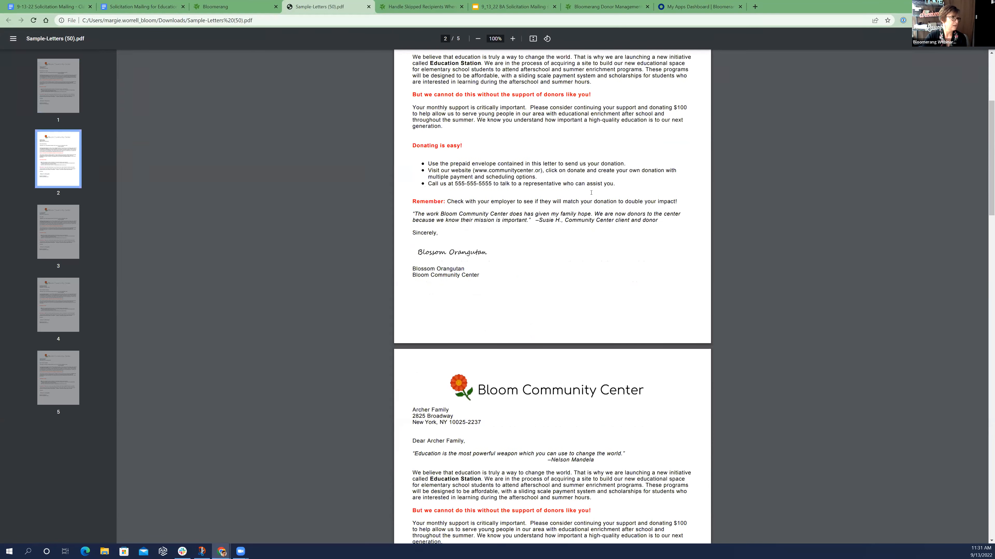
{"action": "scroll", "coordinate": [591, 193], "scroll_direction": "down", "scroll_amount": 7}
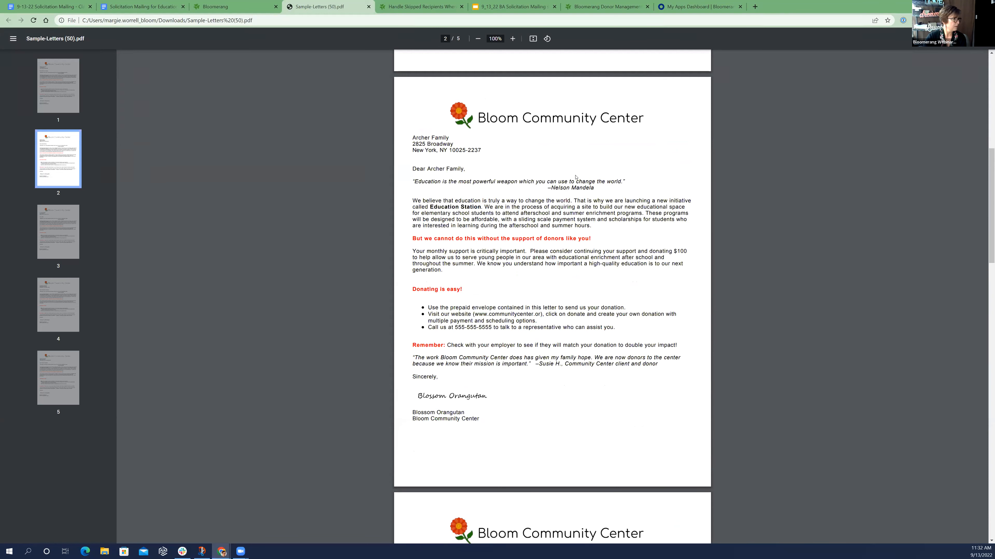
{"action": "scroll", "coordinate": [548, 164], "scroll_direction": "down", "scroll_amount": 5}
{"action": "scroll", "coordinate": [591, 183], "scroll_direction": "down", "scroll_amount": 6}
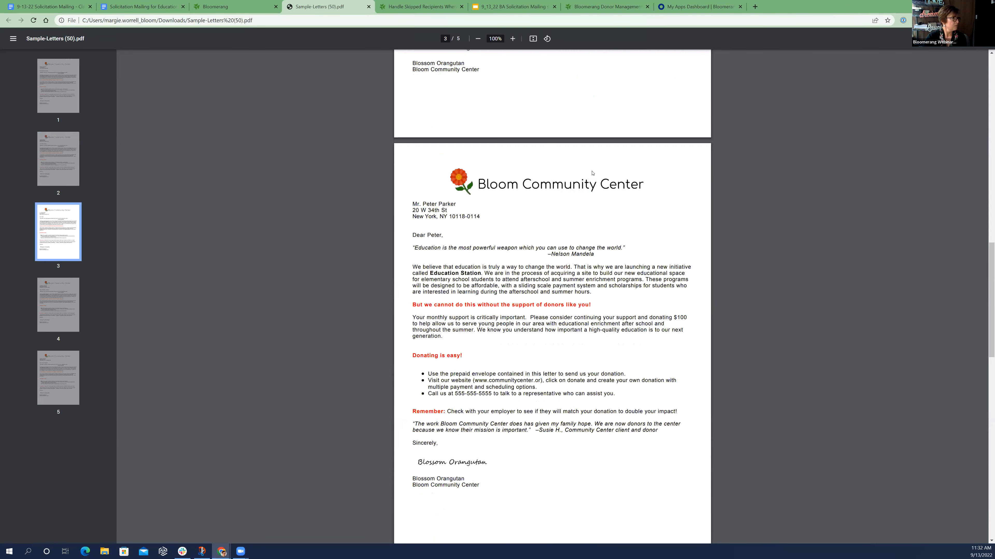
{"action": "scroll", "coordinate": [592, 172], "scroll_direction": "down", "scroll_amount": 1}
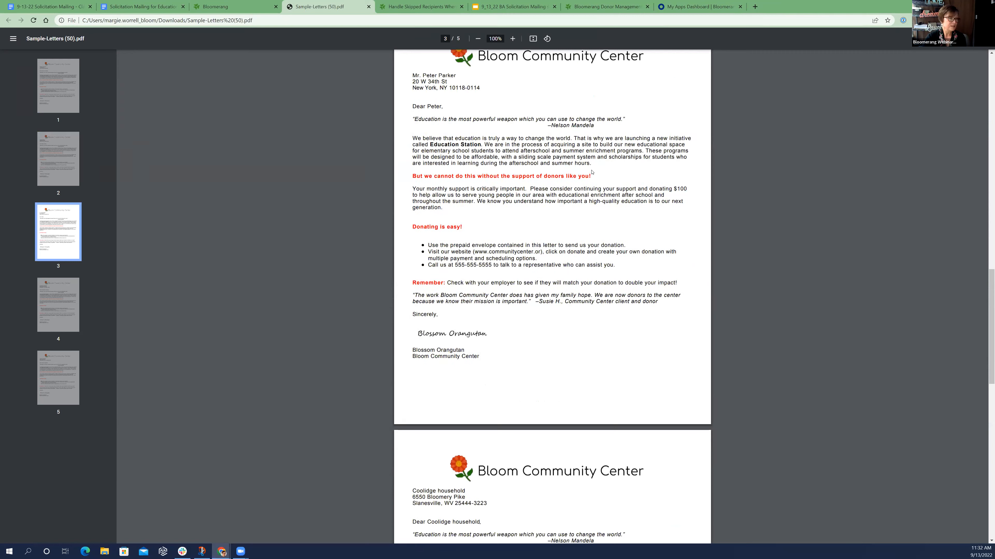
{"action": "scroll", "coordinate": [591, 176], "scroll_direction": "down", "scroll_amount": 10}
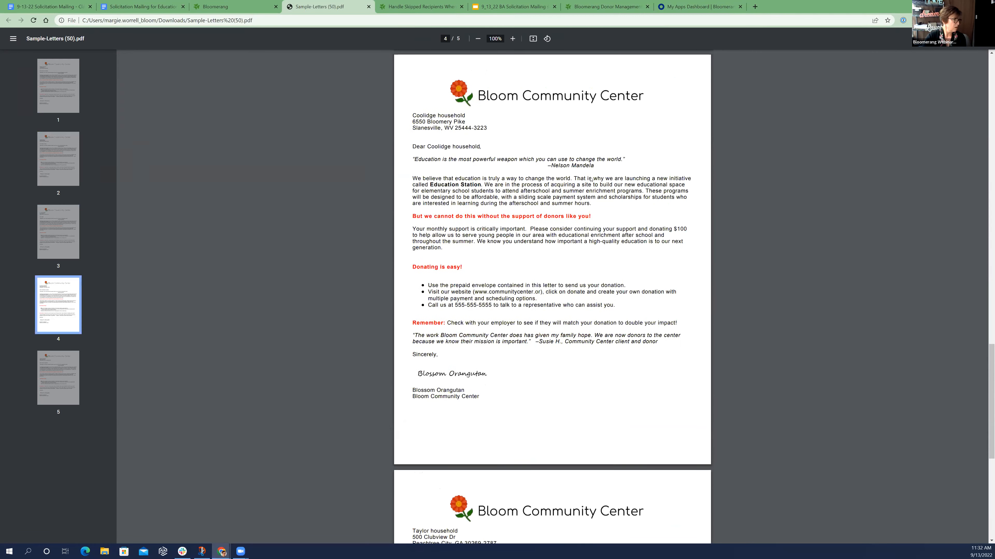
{"action": "scroll", "coordinate": [591, 183], "scroll_direction": "down", "scroll_amount": 9}
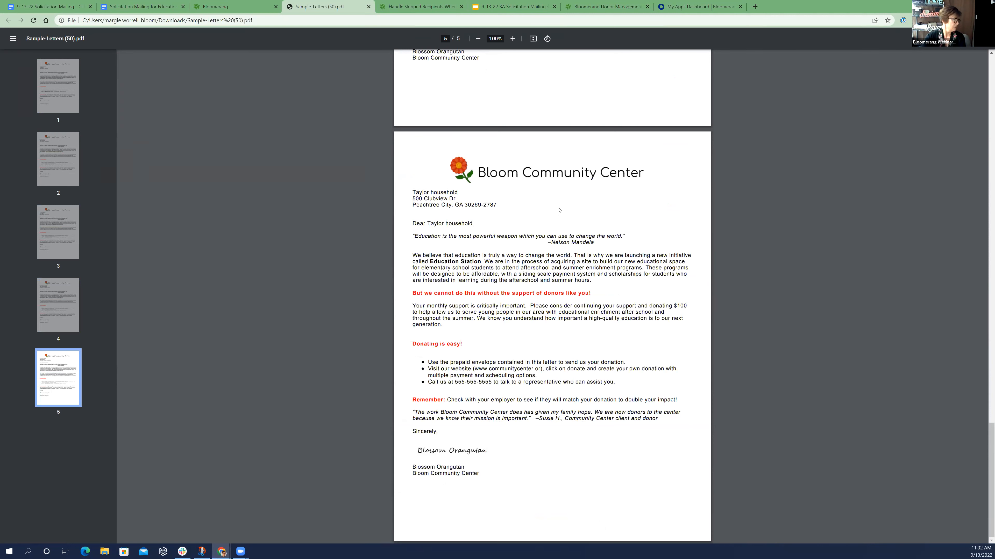
{"action": "scroll", "coordinate": [556, 209], "scroll_direction": "up", "scroll_amount": 5}
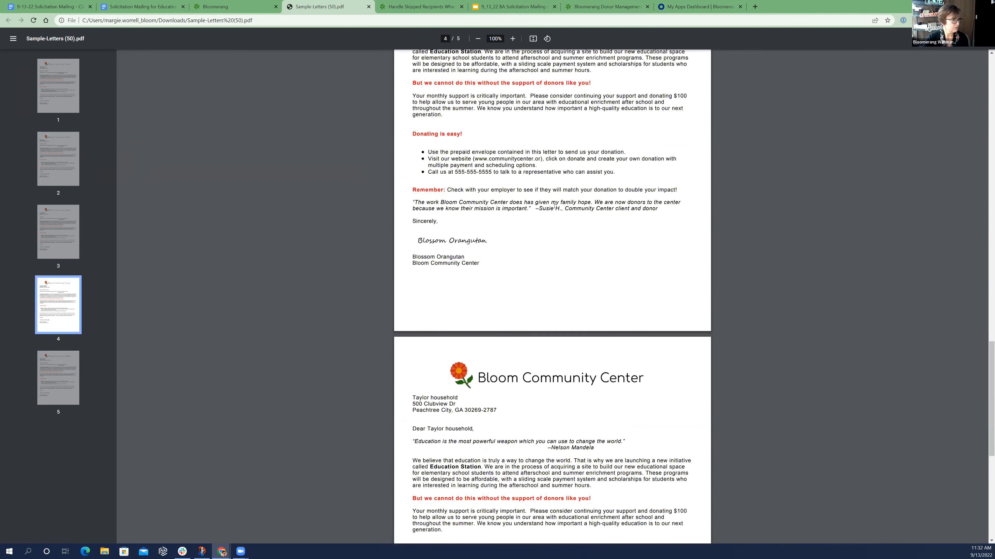
{"action": "scroll", "coordinate": [554, 207], "scroll_direction": "up", "scroll_amount": 2}
{"action": "scroll", "coordinate": [553, 202], "scroll_direction": "up", "scroll_amount": 13}
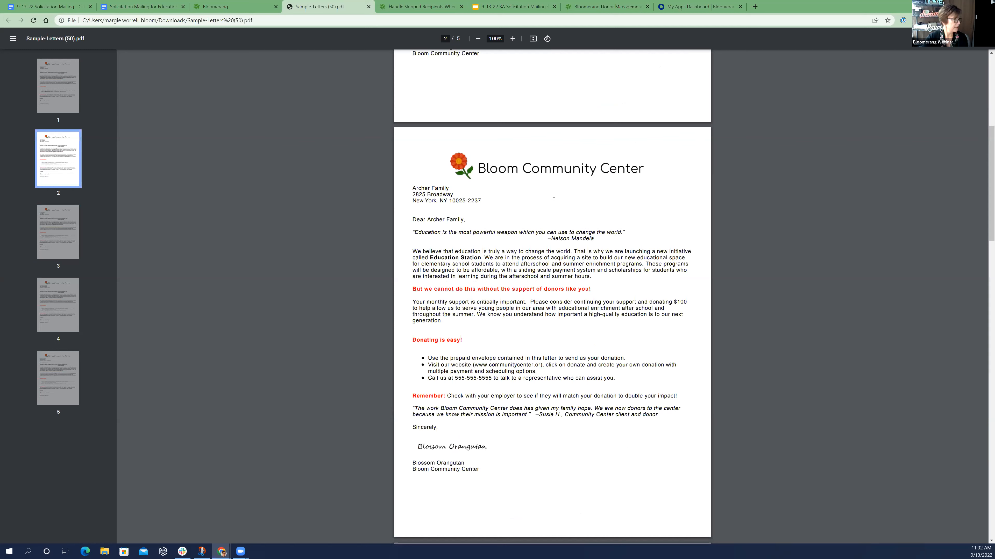
{"action": "scroll", "coordinate": [322, 17], "scroll_direction": "up", "scroll_amount": 1}
{"action": "scroll", "coordinate": [344, 13], "scroll_direction": "up", "scroll_amount": 8}
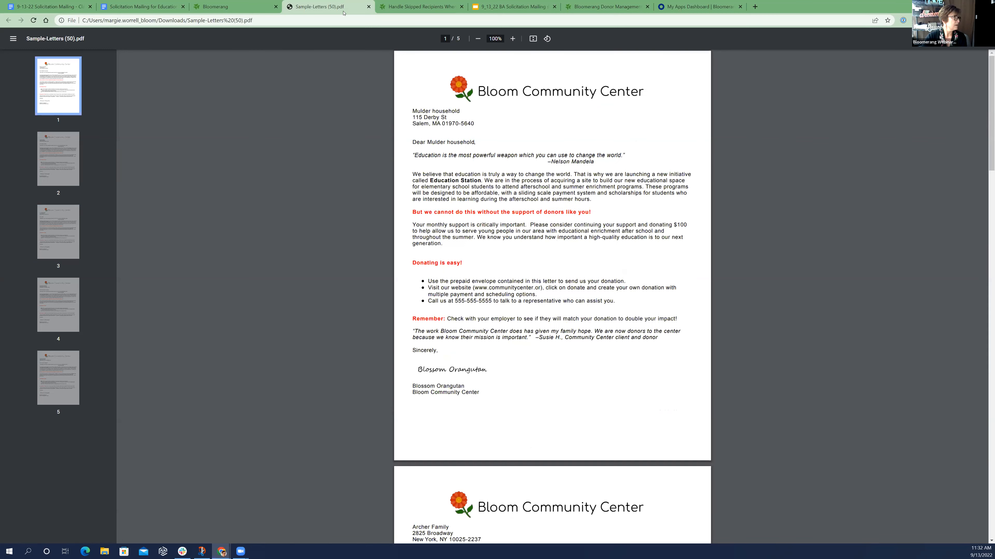
{"action": "left_click", "coordinate": [369, 7]}
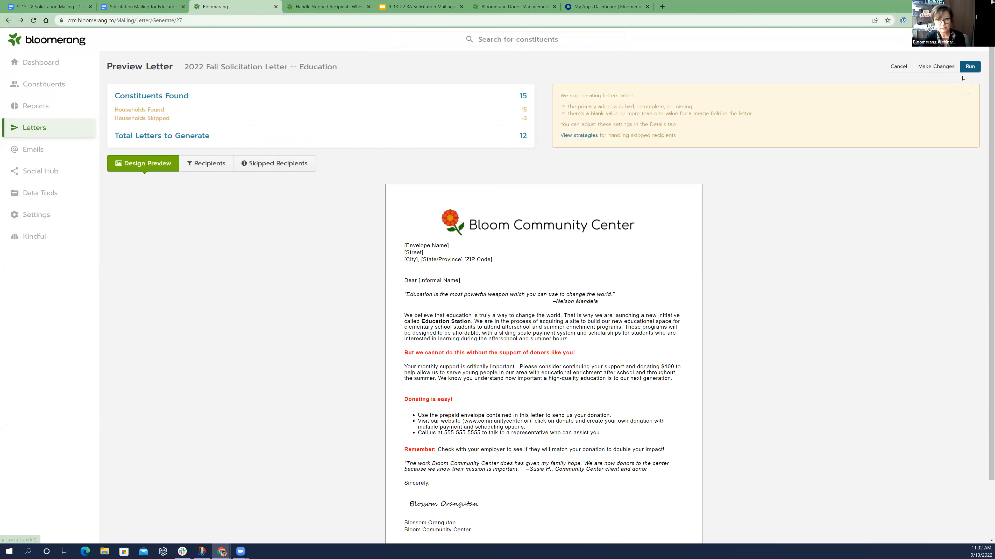
Run the mailing to create all the letters, then download and open the PDF of the finished letters
{"action": "left_click", "coordinate": [970, 66]}
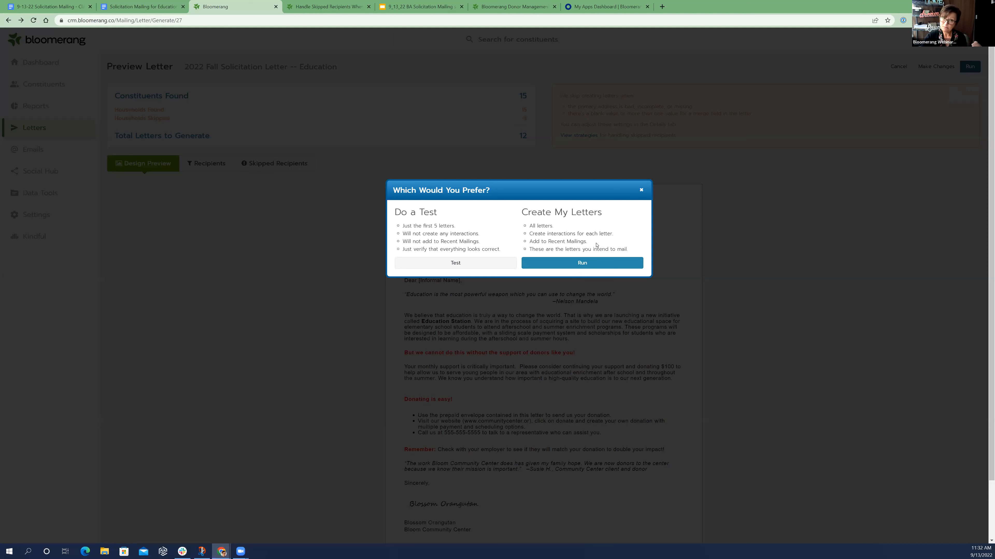
{"action": "left_click", "coordinate": [610, 264]}
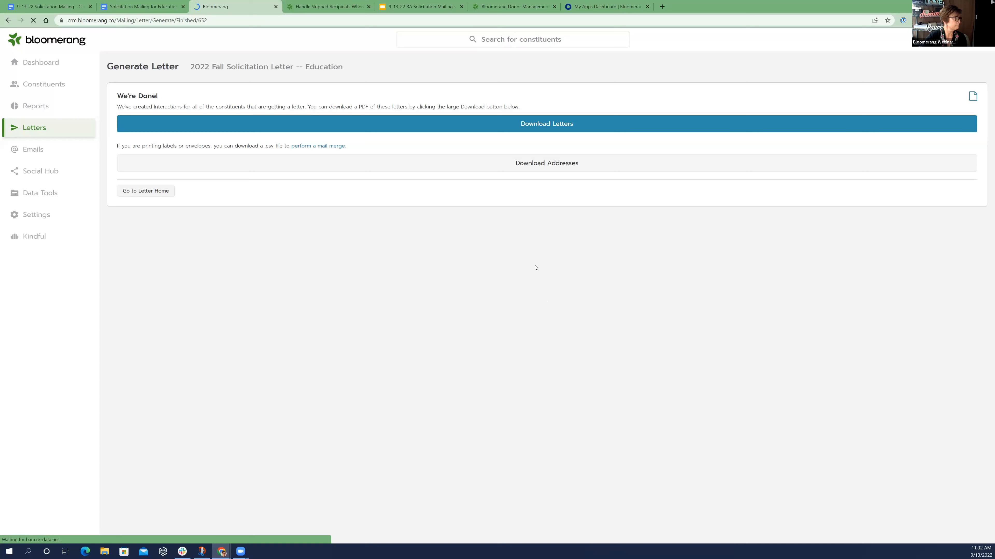
{"action": "left_click", "coordinate": [474, 125]}
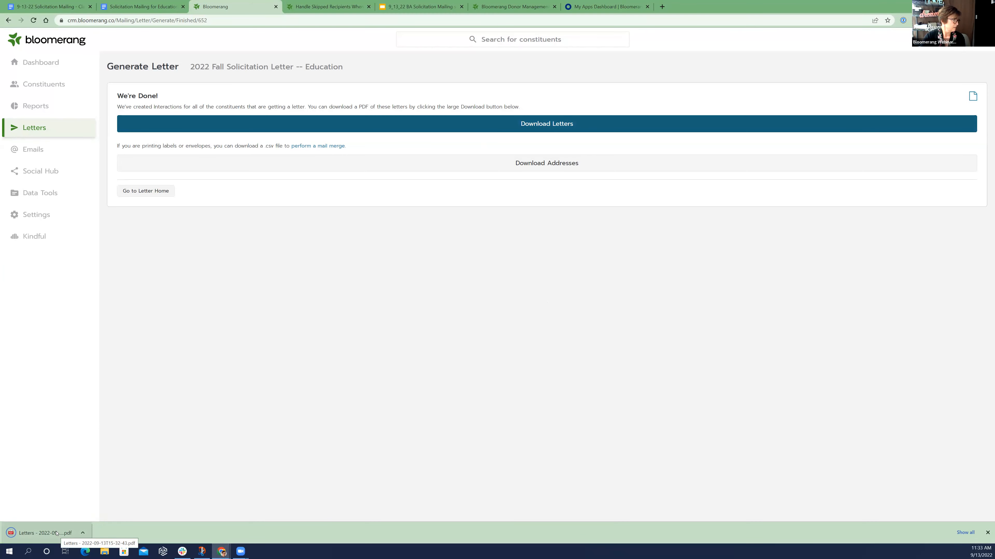
{"action": "left_click", "coordinate": [57, 534]}
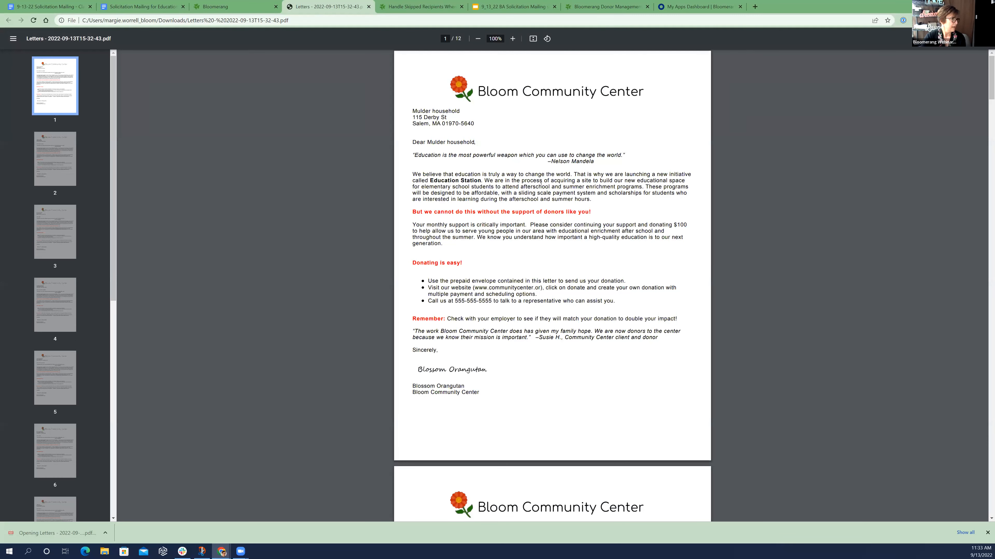
Look through the generated letters in the PDF, checking addresses, greetings and layout on each page, and close the file
{"action": "scroll", "coordinate": [537, 249], "scroll_direction": "down", "scroll_amount": 3}
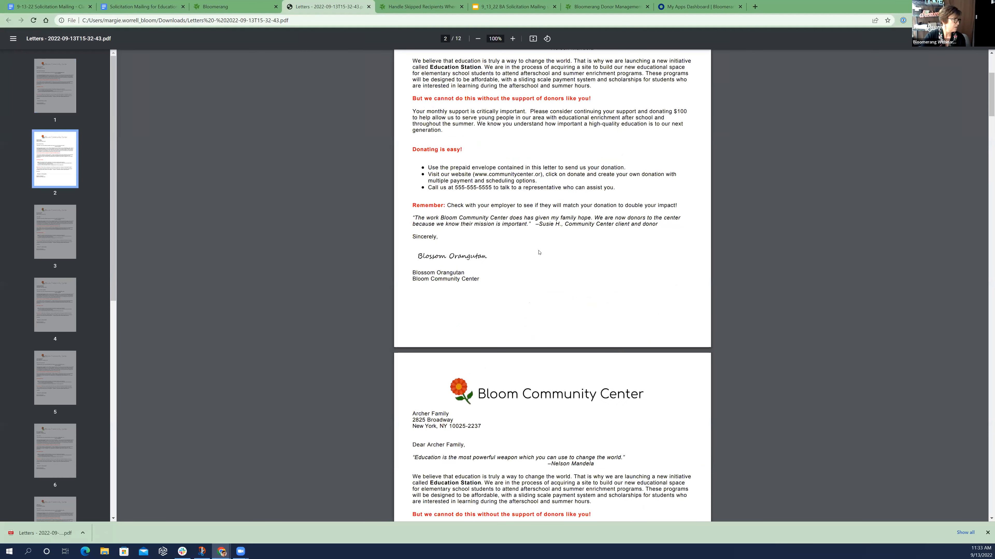
{"action": "scroll", "coordinate": [541, 250], "scroll_direction": "down", "scroll_amount": 8}
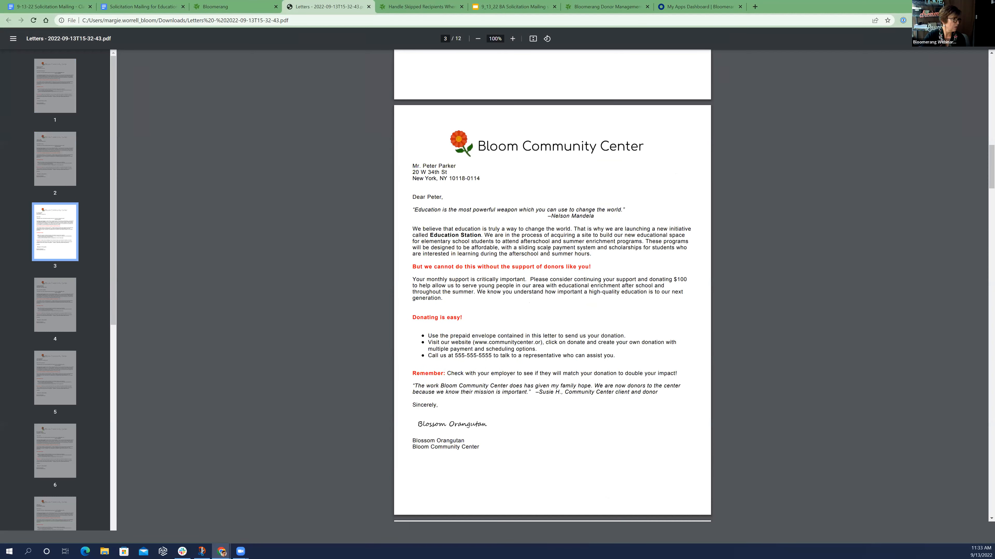
{"action": "scroll", "coordinate": [548, 254], "scroll_direction": "down", "scroll_amount": 13}
{"action": "scroll", "coordinate": [555, 252], "scroll_direction": "down", "scroll_amount": 10}
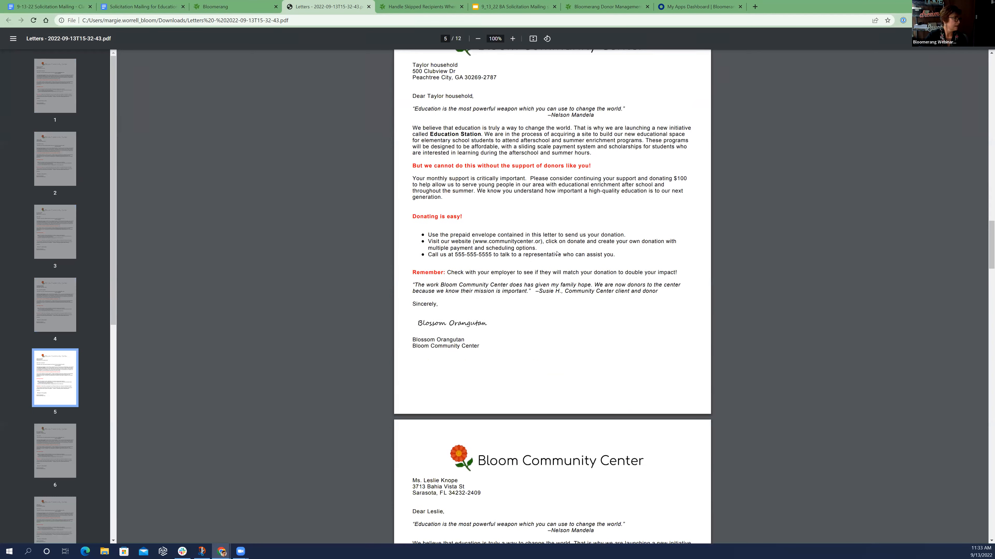
{"action": "scroll", "coordinate": [557, 253], "scroll_direction": "down", "scroll_amount": 4}
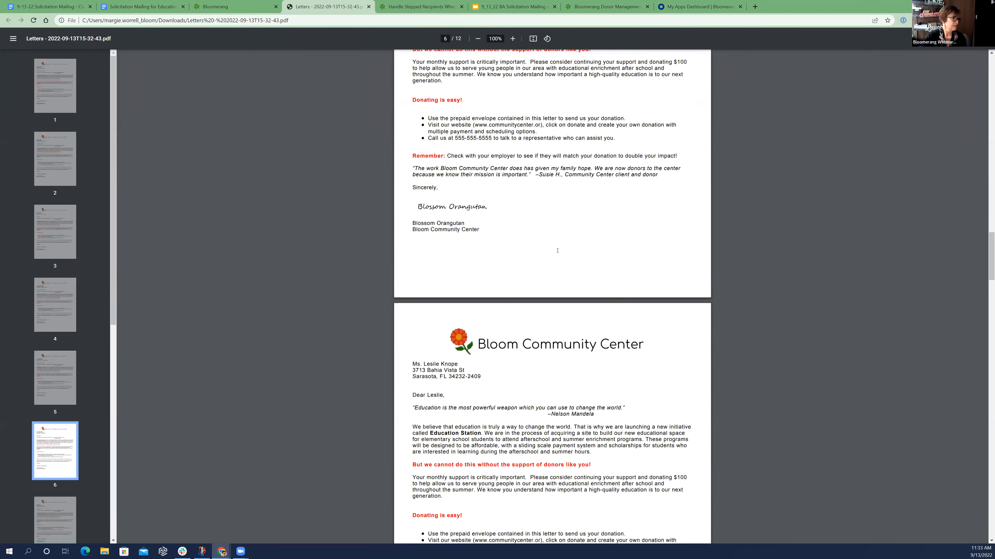
{"action": "scroll", "coordinate": [558, 253], "scroll_direction": "down", "scroll_amount": 2}
{"action": "scroll", "coordinate": [559, 251], "scroll_direction": "down", "scroll_amount": 2}
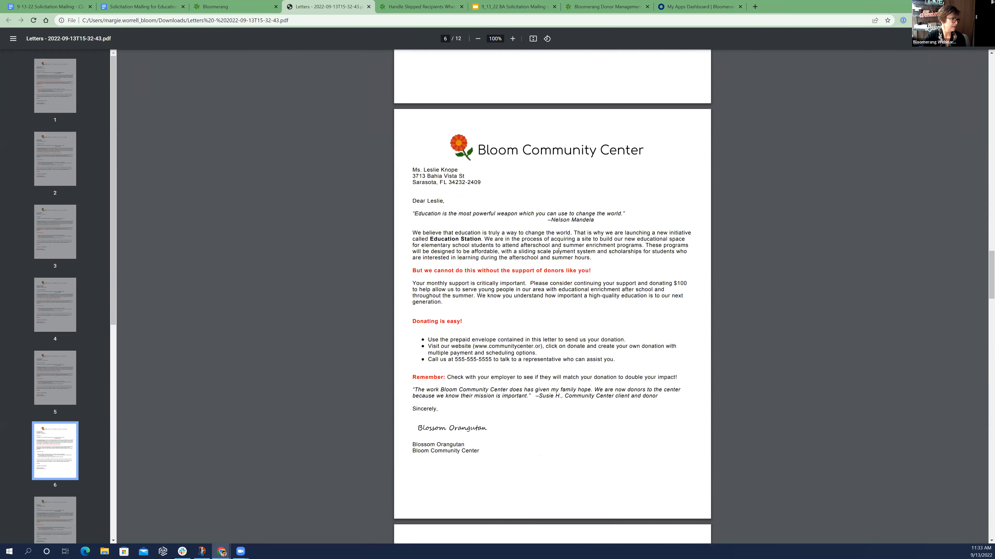
{"action": "scroll", "coordinate": [558, 251], "scroll_direction": "down", "scroll_amount": 3}
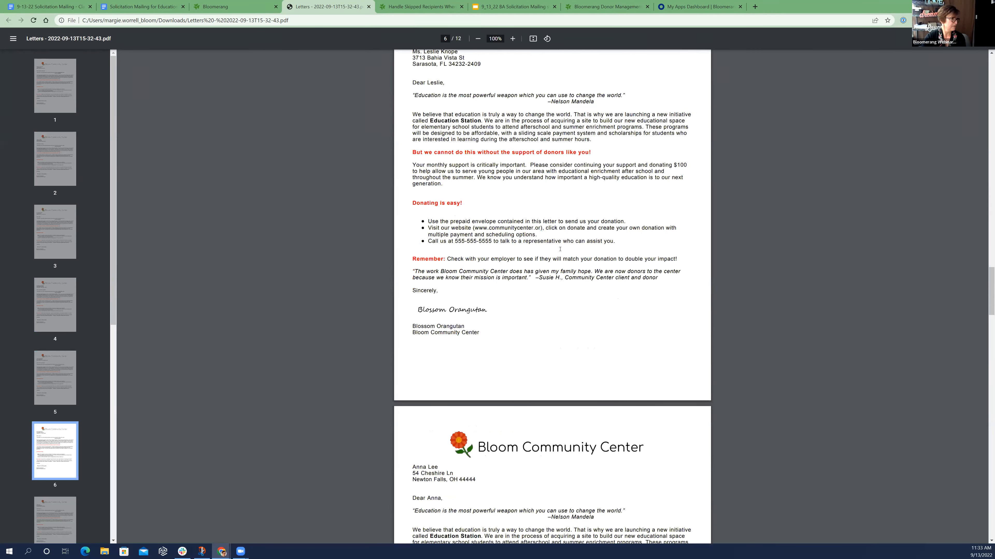
{"action": "scroll", "coordinate": [561, 249], "scroll_direction": "down", "scroll_amount": 6}
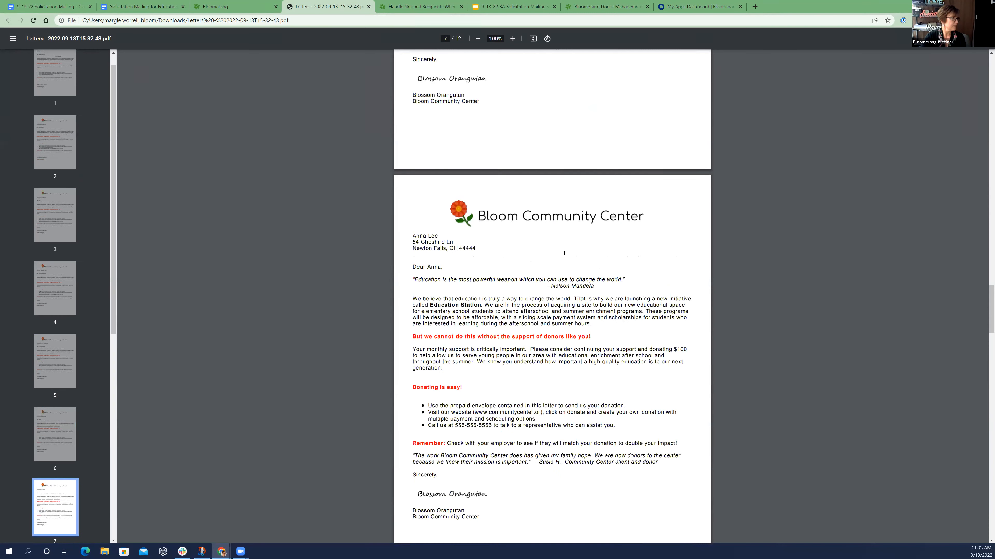
{"action": "scroll", "coordinate": [564, 253], "scroll_direction": "down", "scroll_amount": 2}
{"action": "scroll", "coordinate": [564, 256], "scroll_direction": "down", "scroll_amount": 11}
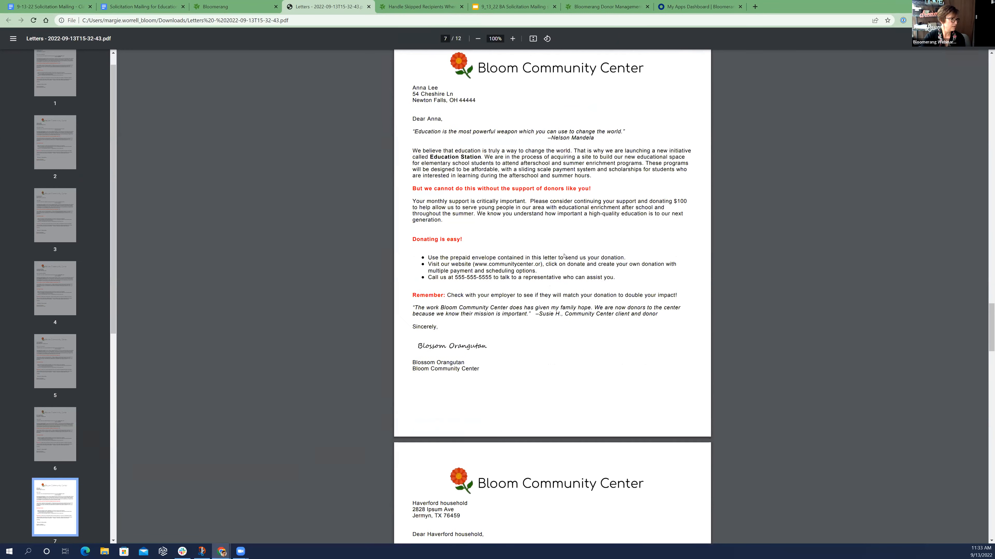
{"action": "scroll", "coordinate": [568, 261], "scroll_direction": "down", "scroll_amount": 3}
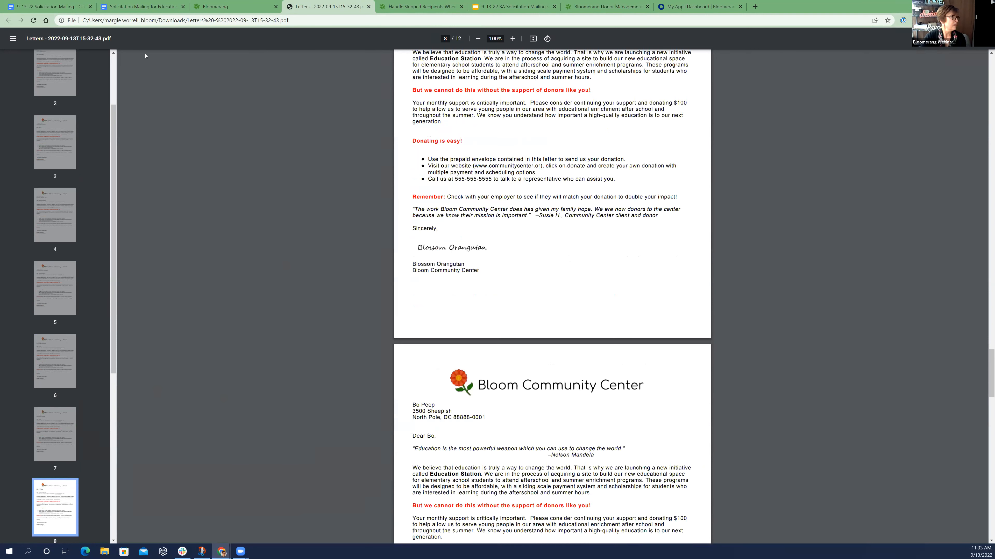
{"action": "scroll", "coordinate": [145, 56], "scroll_direction": "down", "scroll_amount": 8}
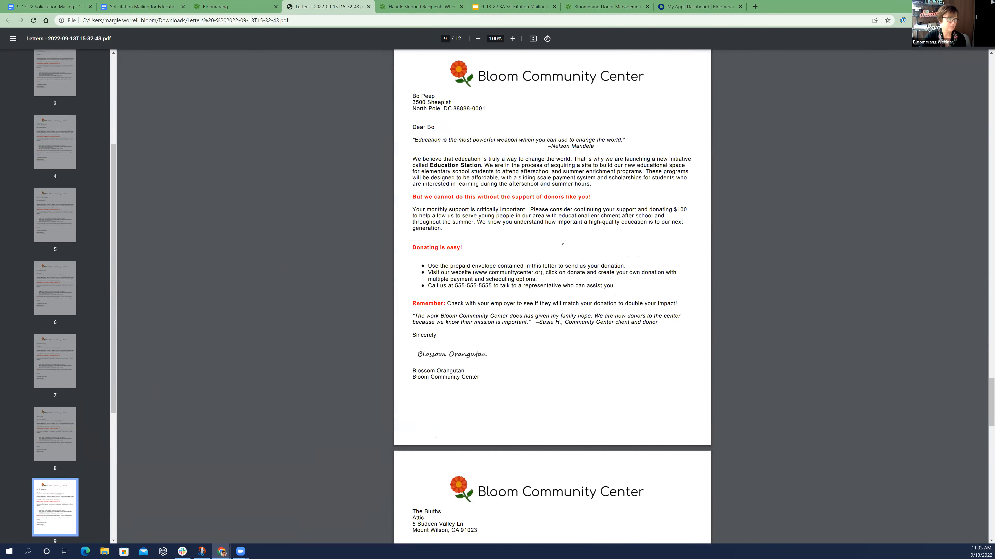
{"action": "key", "text": "ctrl+w"}
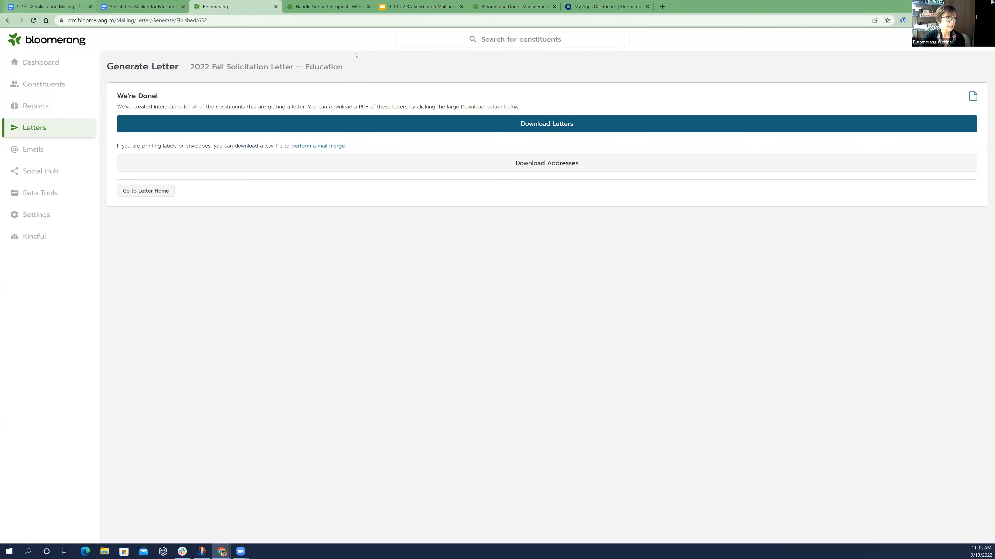
Return to the letter's preview, create all the letters again and download the recipients' addresses as a CSV file
{"action": "key", "text": "alt+Left"}
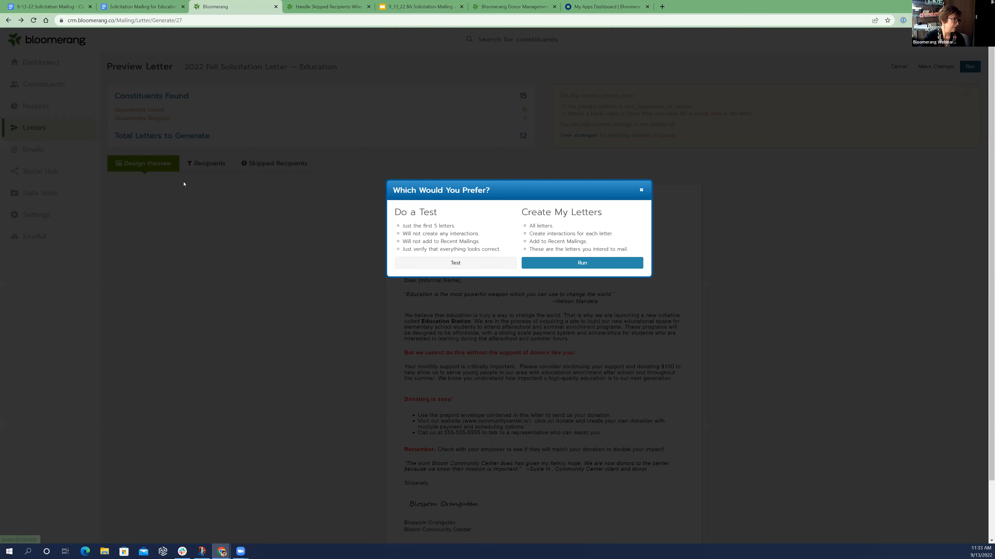
{"action": "key", "text": "Return"}
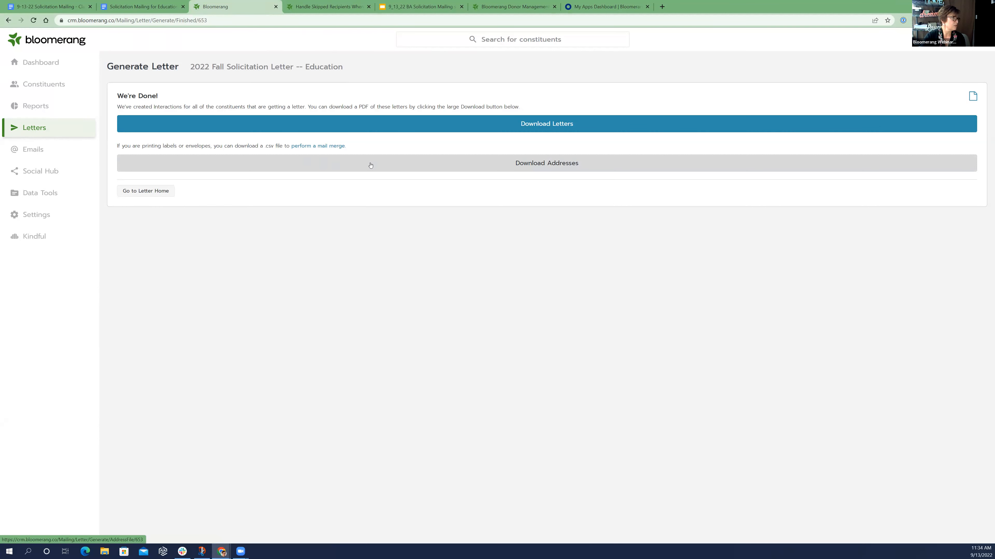
{"action": "left_click", "coordinate": [453, 154]}
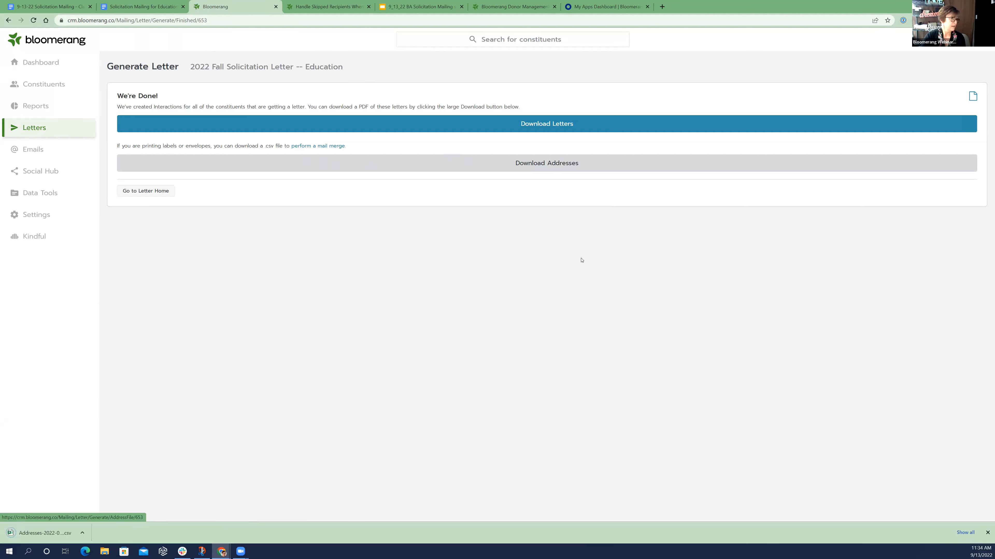
Open the downloaded addresses CSV in Excel, dismiss the Microsoft 365 offer, look over the address columns and close the file
{"action": "left_click", "coordinate": [67, 532]}
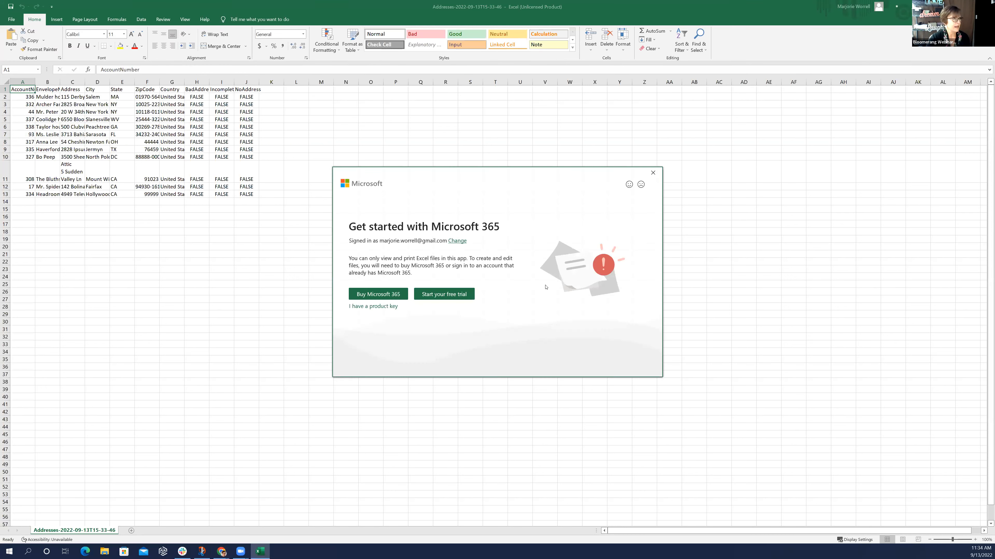
{"action": "left_click", "coordinate": [652, 173]}
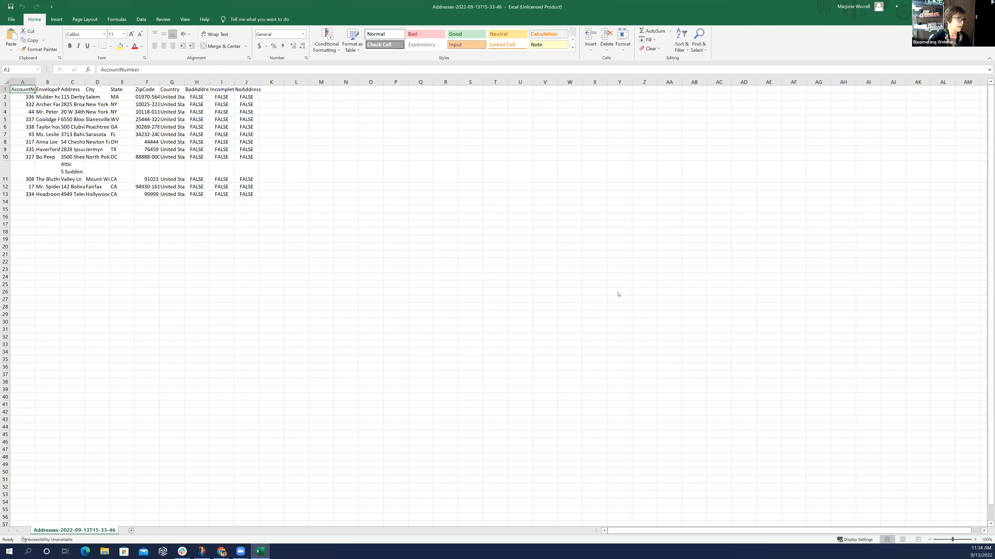
{"action": "left_click", "coordinate": [551, 314]}
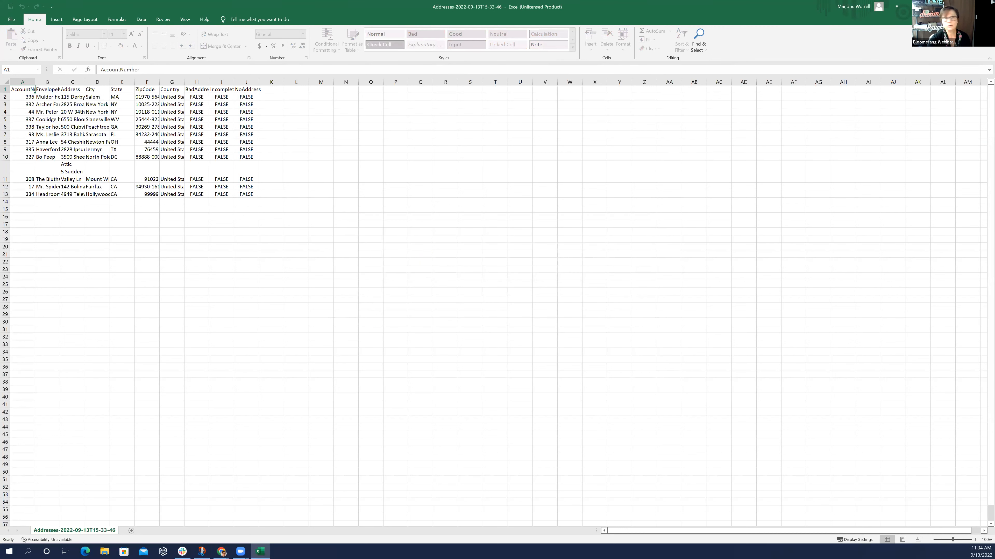
{"action": "key", "text": "alt+F4"}
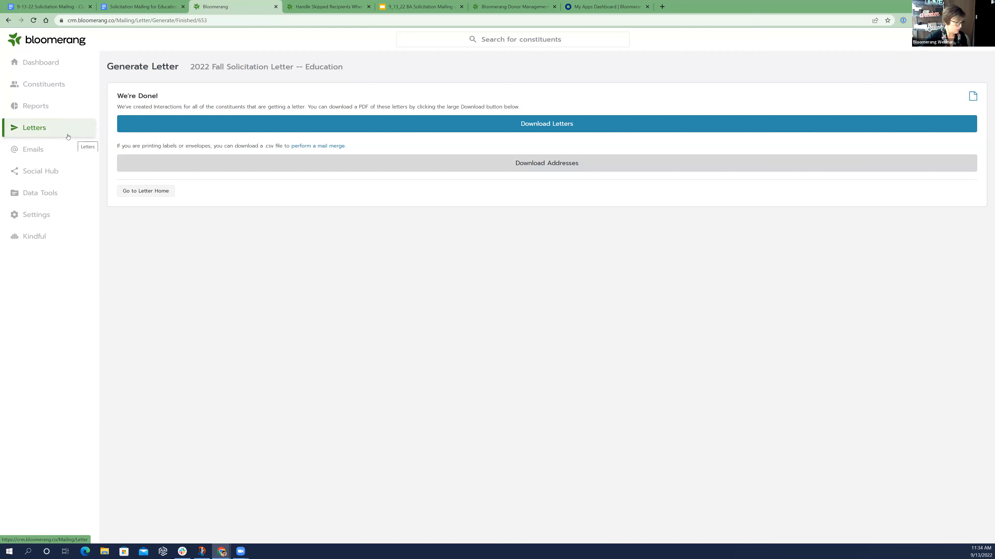
Go to the letter home page and delete the 9/13/2022 11:32 AM mailing of the 2022 Fall Solicitation Letter -- Education
{"action": "left_click", "coordinate": [156, 195]}
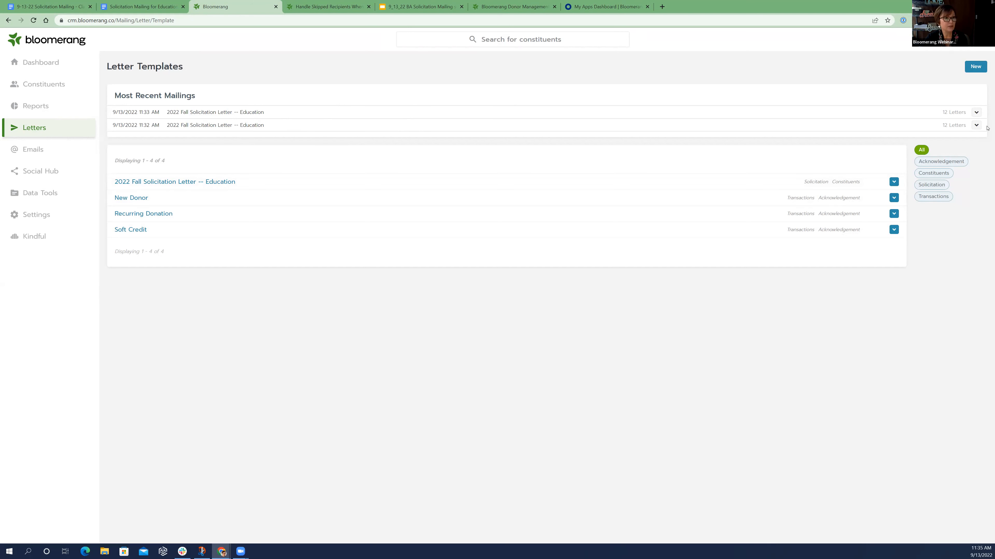
{"action": "left_click", "coordinate": [976, 129]}
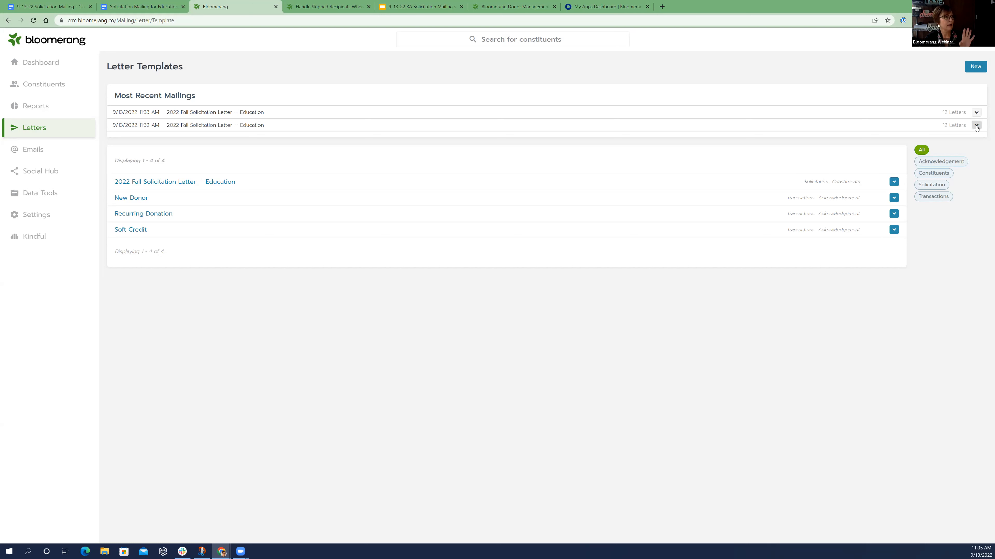
{"action": "left_click", "coordinate": [901, 117]}
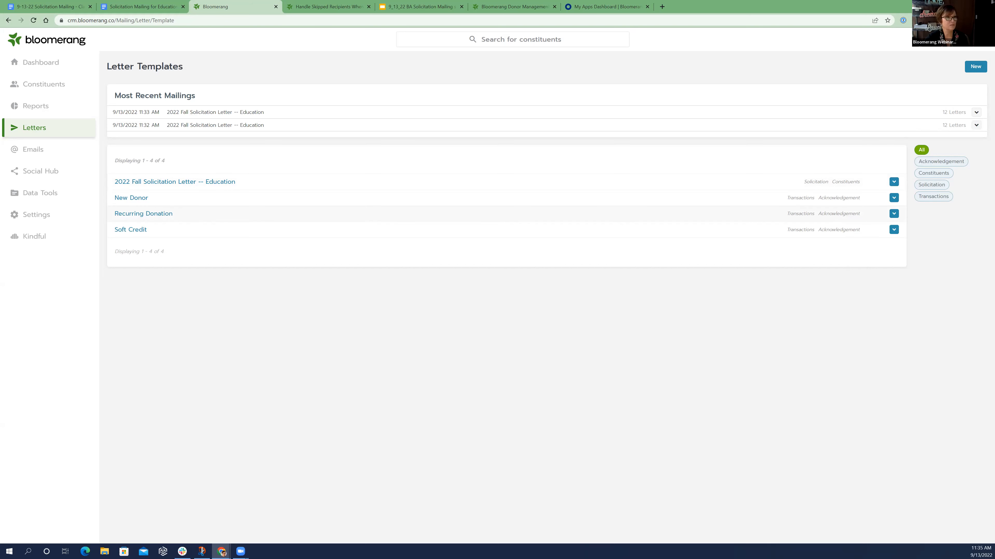
{"action": "left_click", "coordinate": [976, 126]}
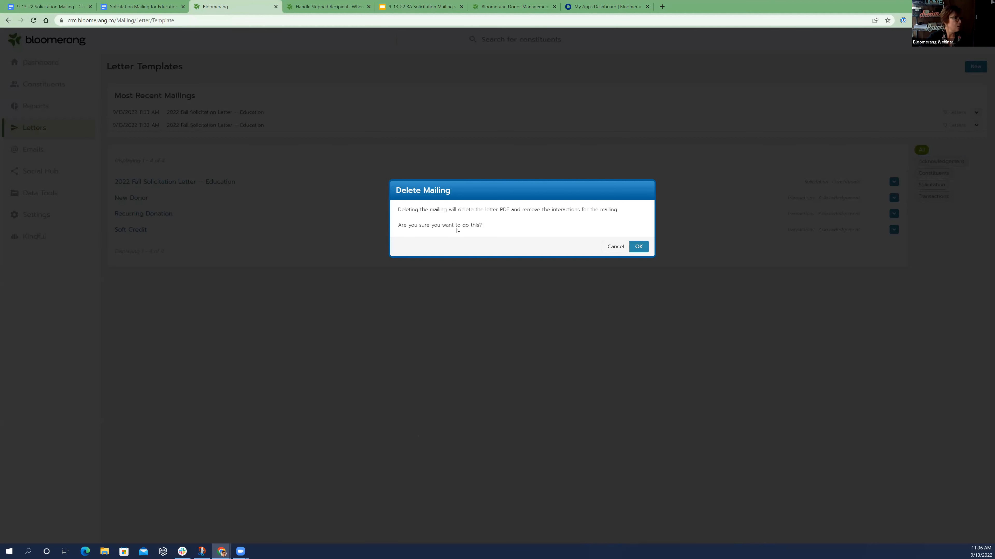
{"action": "left_click", "coordinate": [637, 250]}
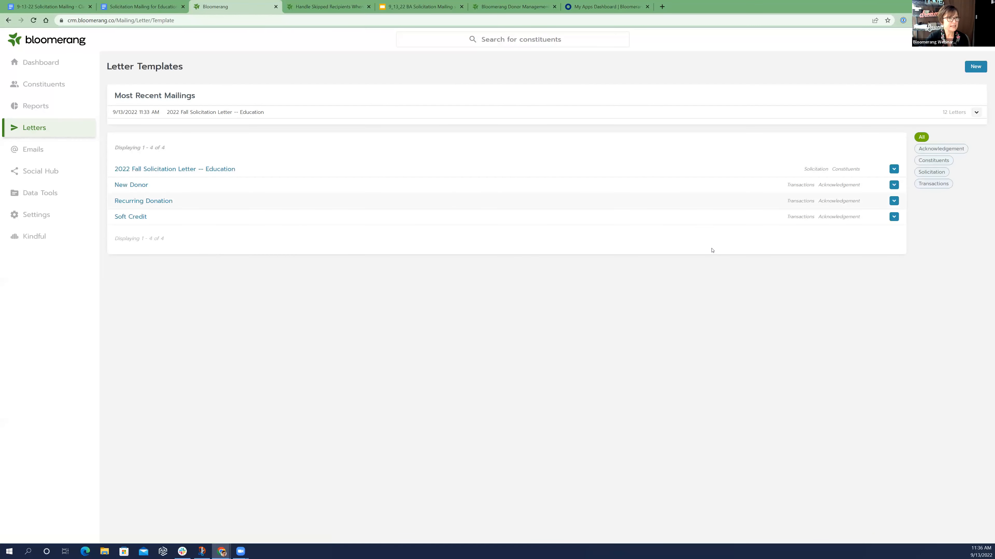
Make a copy of the 2022 Fall Solicitation Letter -- Education template and open the copy for editing
{"action": "left_click", "coordinate": [893, 170]}
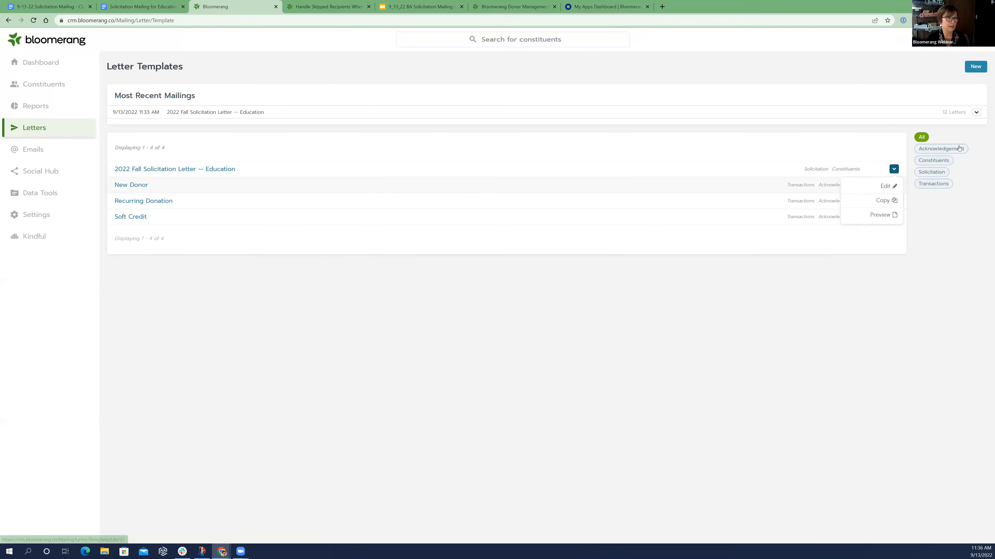
{"action": "left_click", "coordinate": [852, 195]}
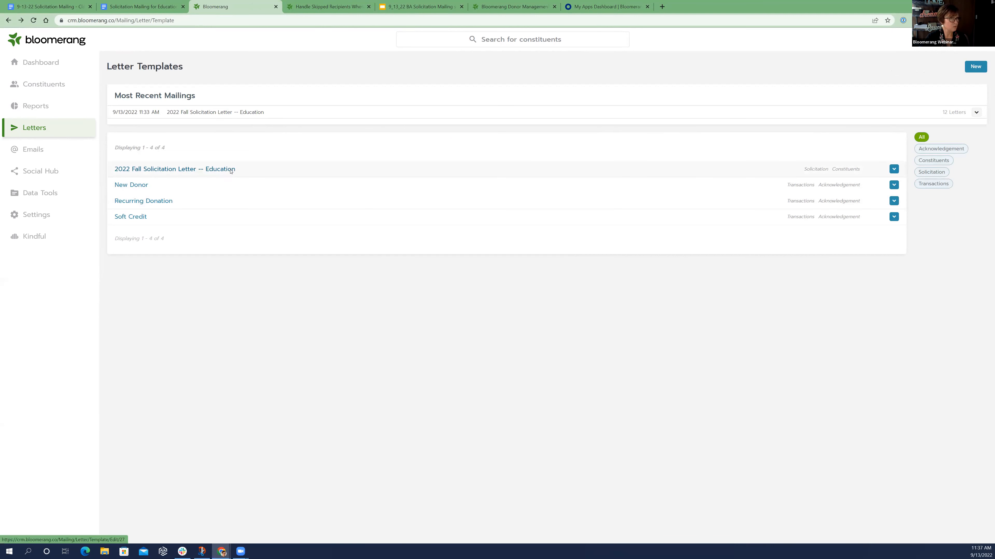
{"action": "left_click", "coordinate": [894, 169]}
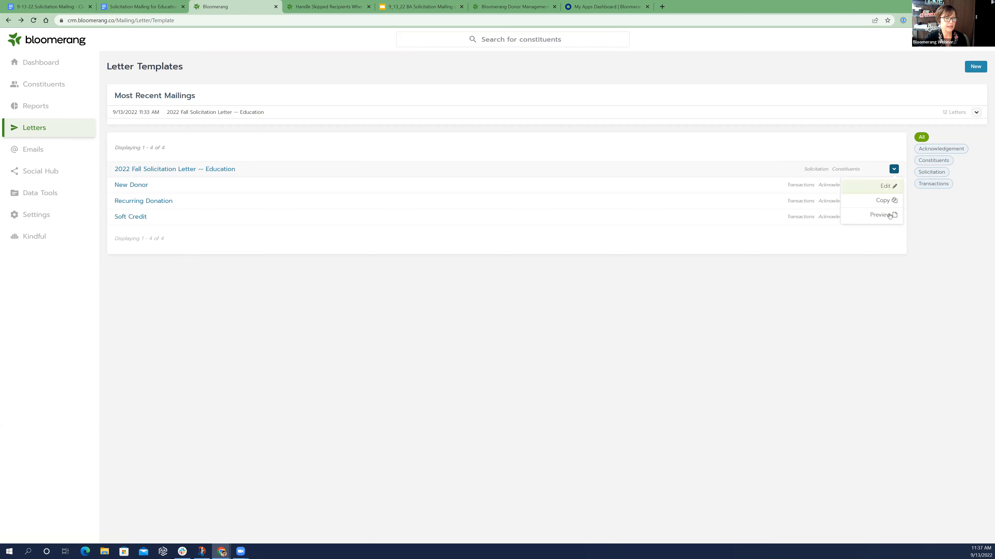
{"action": "left_click", "coordinate": [883, 201]}
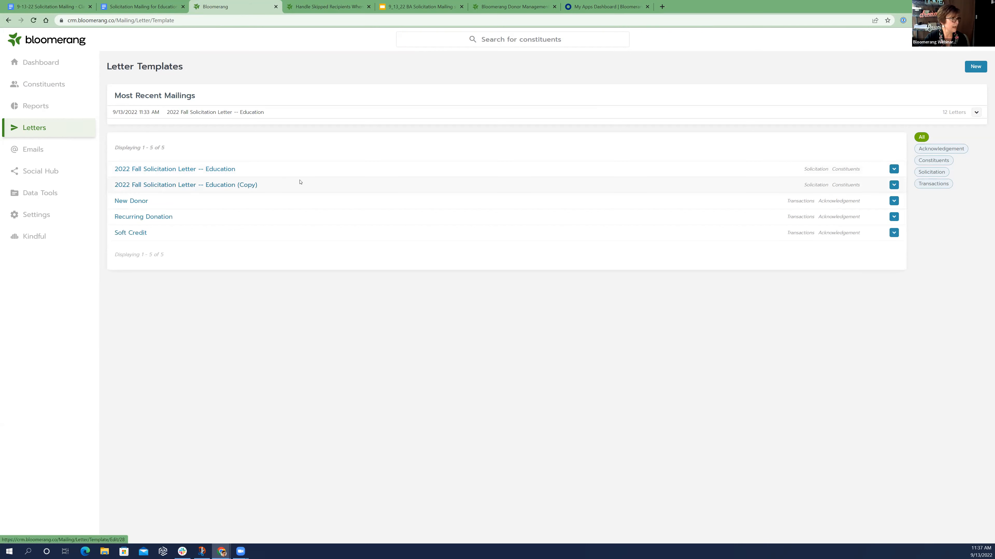
{"action": "left_click", "coordinate": [255, 190]}
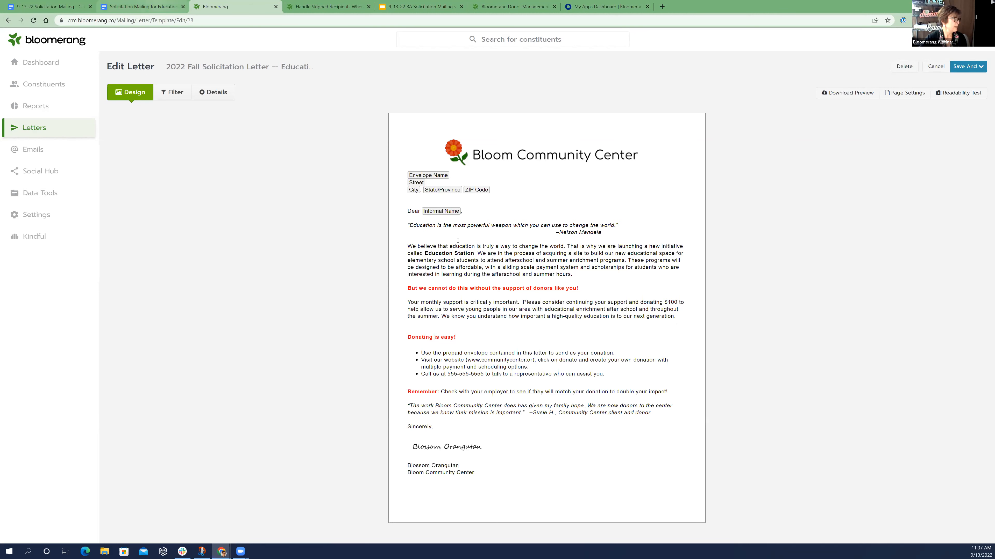
Replace the letter's monthly-support paragraph with the high engagement donors paragraph copied from the Education Station draft appeal document
{"action": "left_click", "coordinate": [142, 7]}
{"action": "left_click_drag", "start_coordinate": [392, 288], "coordinate": [340, 261]}
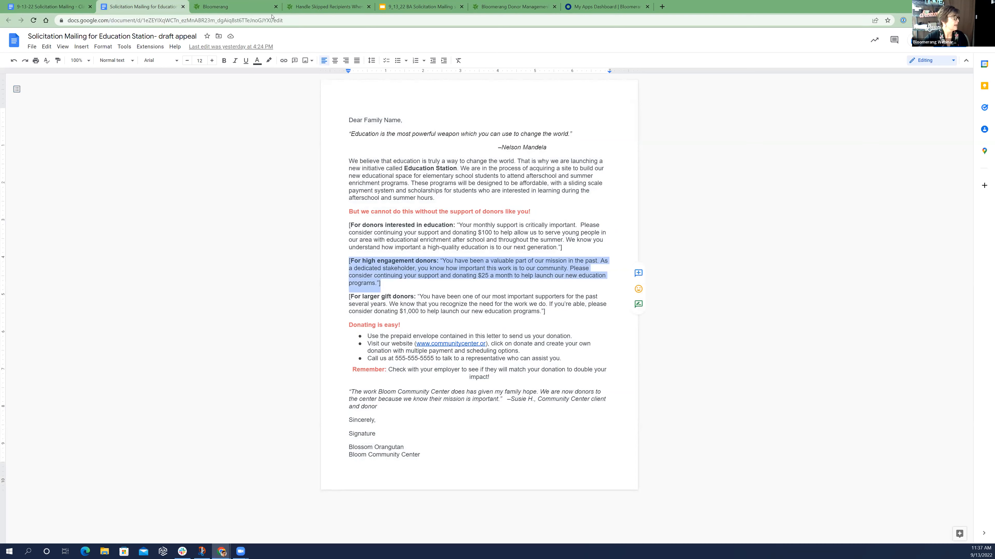
{"action": "key", "text": "ctrl+Tab"}
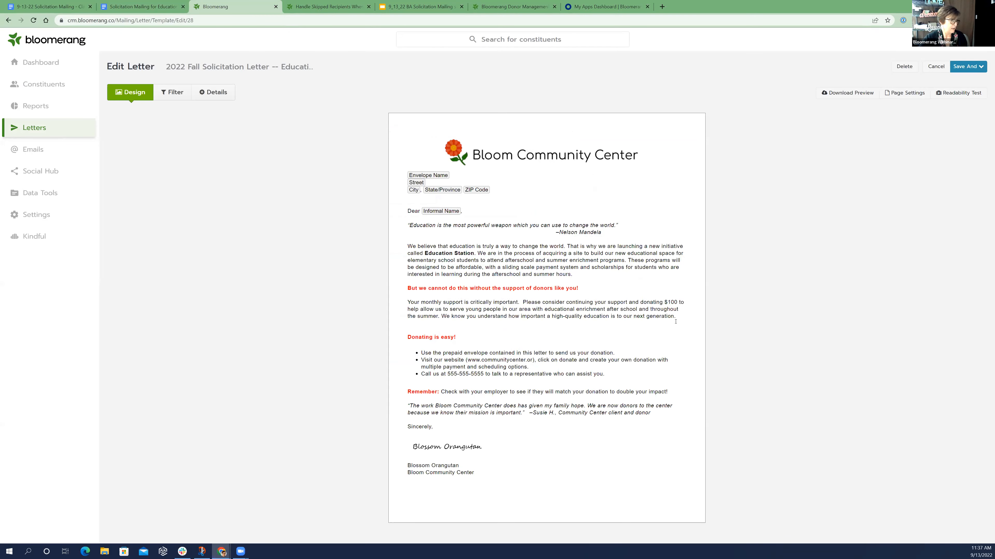
{"action": "left_click", "coordinate": [638, 348]}
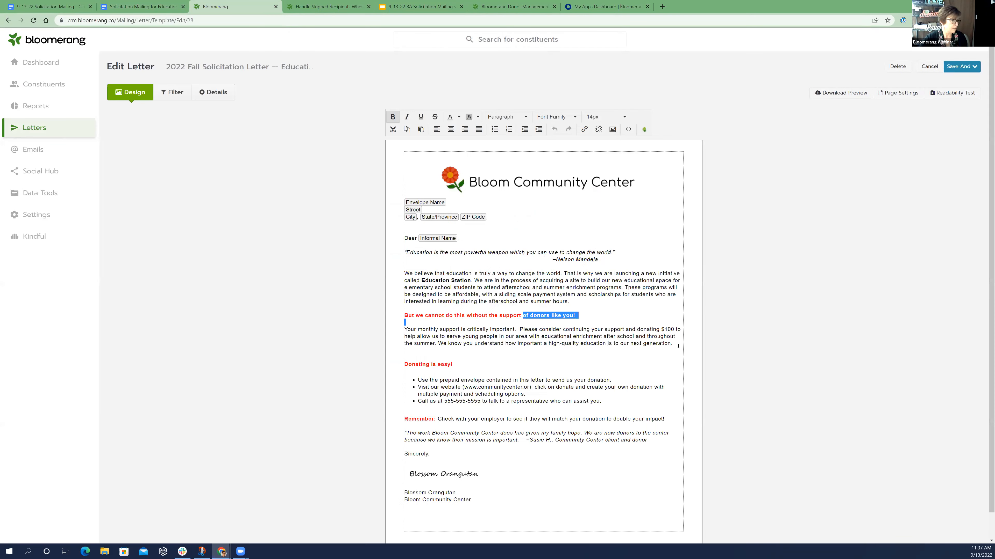
{"action": "left_click_drag", "start_coordinate": [673, 344], "coordinate": [405, 329]}
{"action": "key", "text": "Delete"}
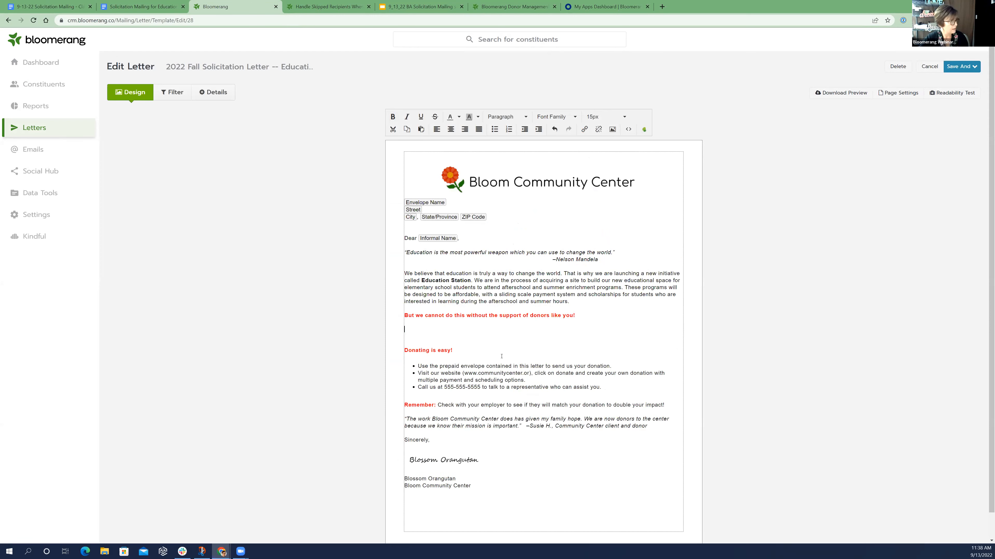
{"action": "key", "text": "ctrl+v"}
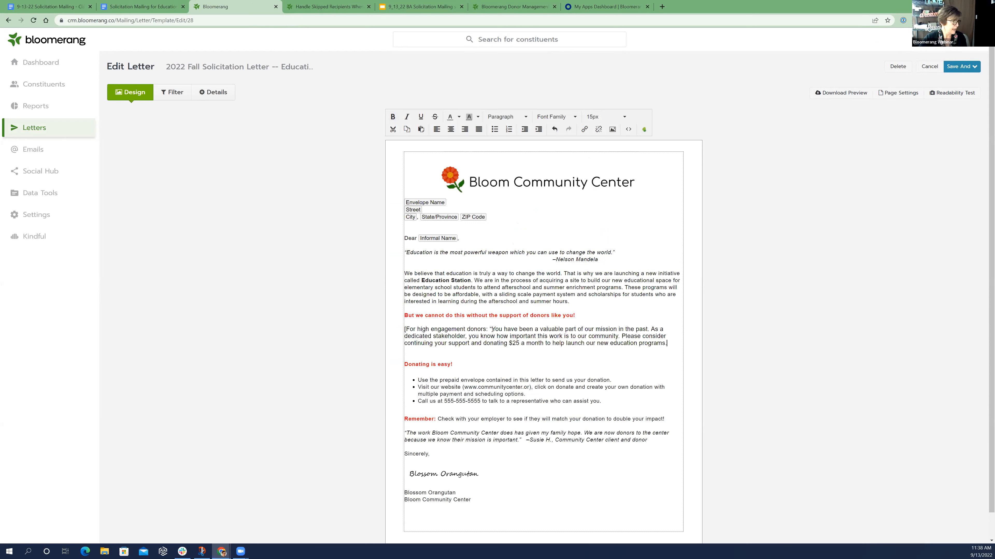
Remove the "[For high engagement donors:" lead-in from the pasted paragraph and match its font size to the surrounding letter text
{"action": "left_click", "coordinate": [405, 329], "text": "shift"}
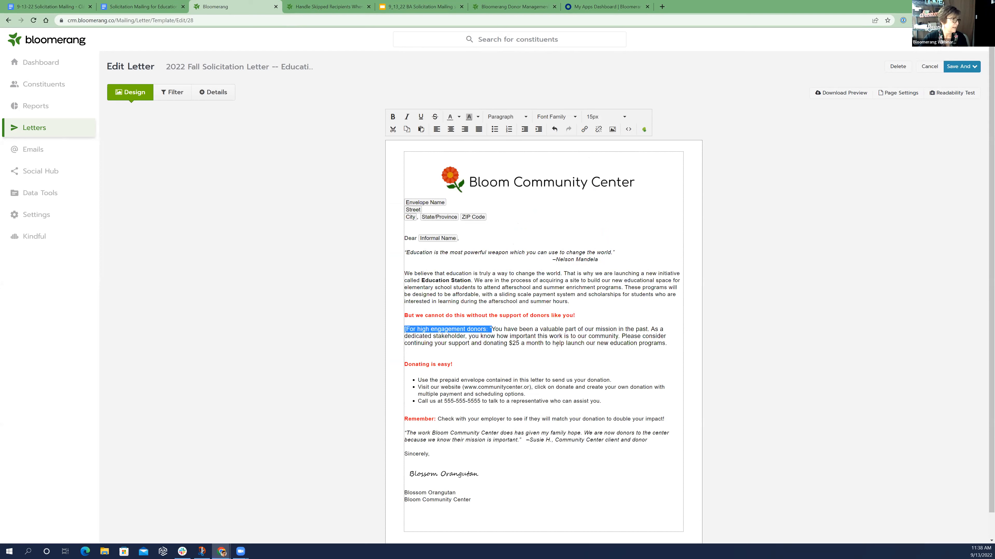
{"action": "key", "text": "BackSpace"}
{"action": "left_click_drag", "start_coordinate": [545, 344], "coordinate": [398, 333]}
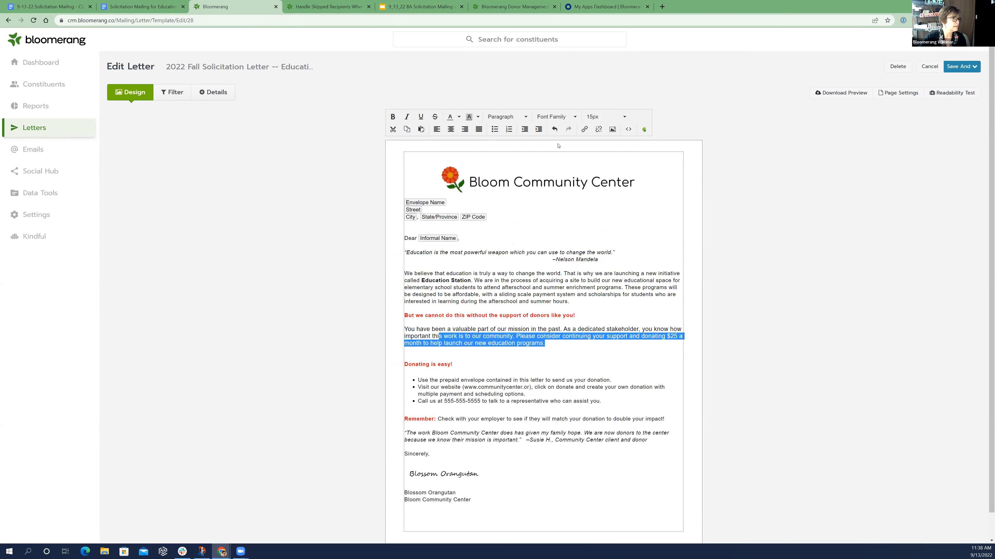
{"action": "left_click", "coordinate": [620, 117]}
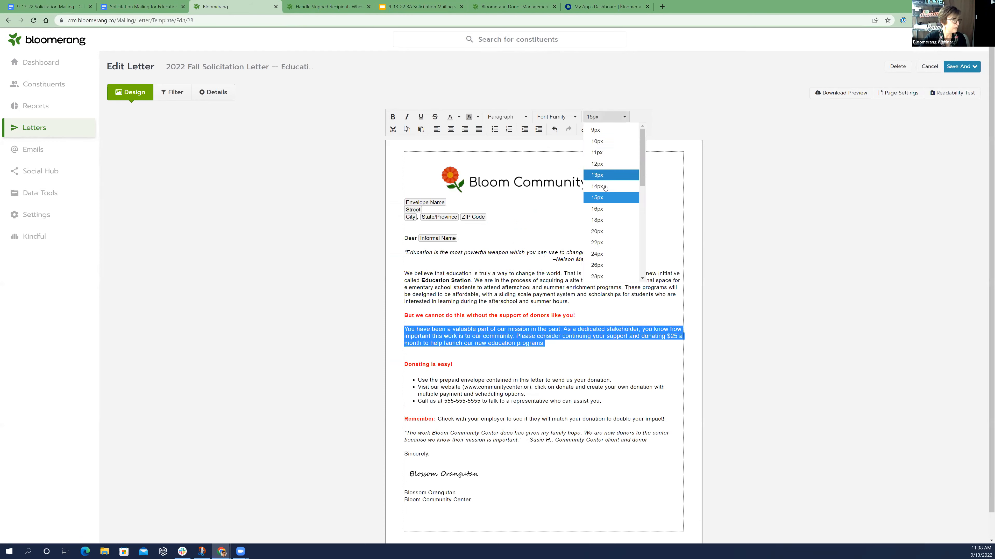
{"action": "left_click", "coordinate": [598, 481]}
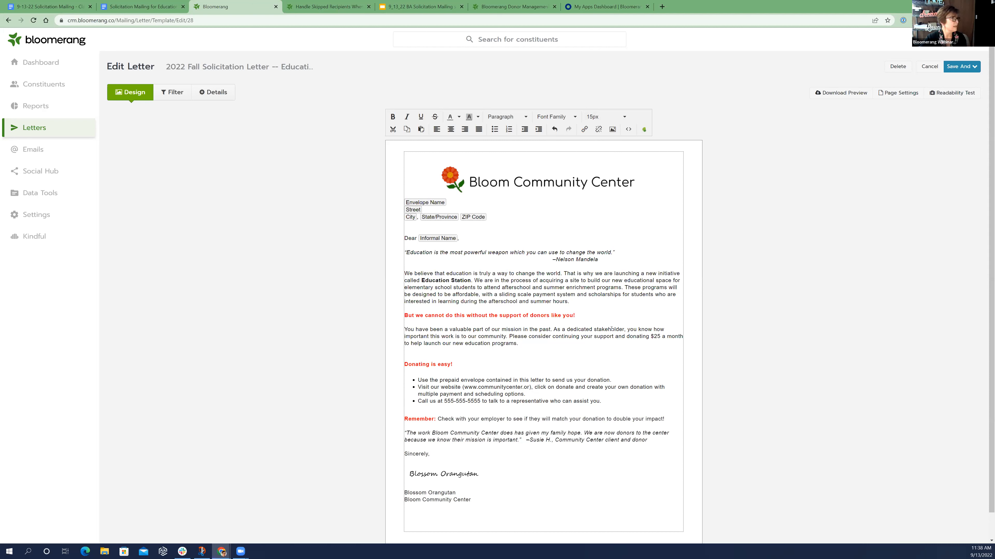
Rename the letter copy to "2022 Fall Solicitation Letter -- Highly Engaged"
{"action": "left_click", "coordinate": [224, 92]}
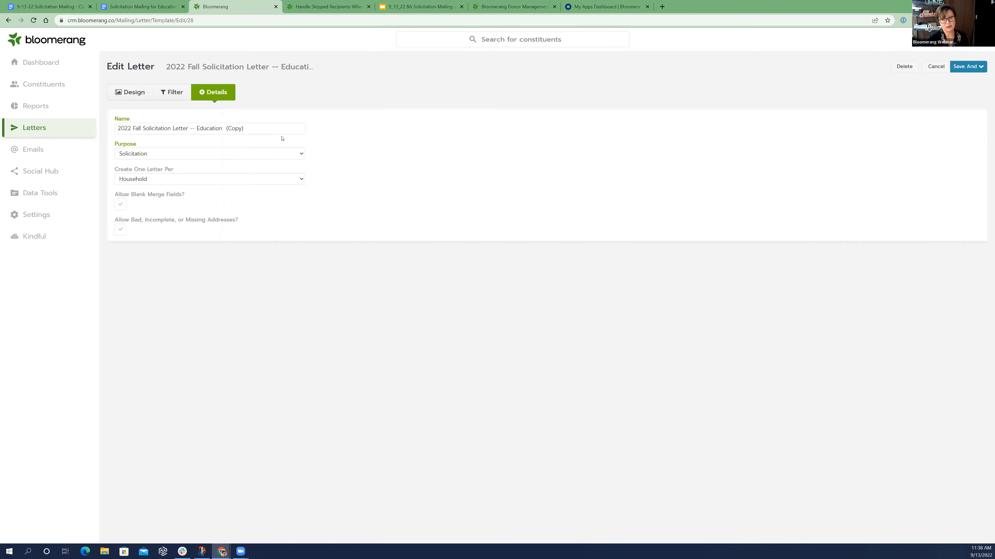
{"action": "left_click_drag", "start_coordinate": [243, 128], "coordinate": [198, 129]}
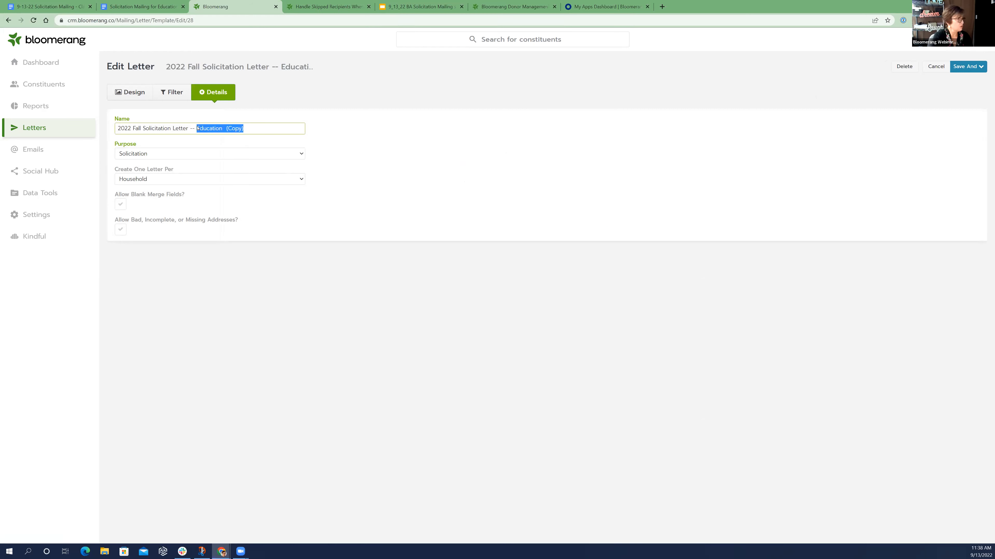
{"action": "type", "text": "Highly Engaged"}
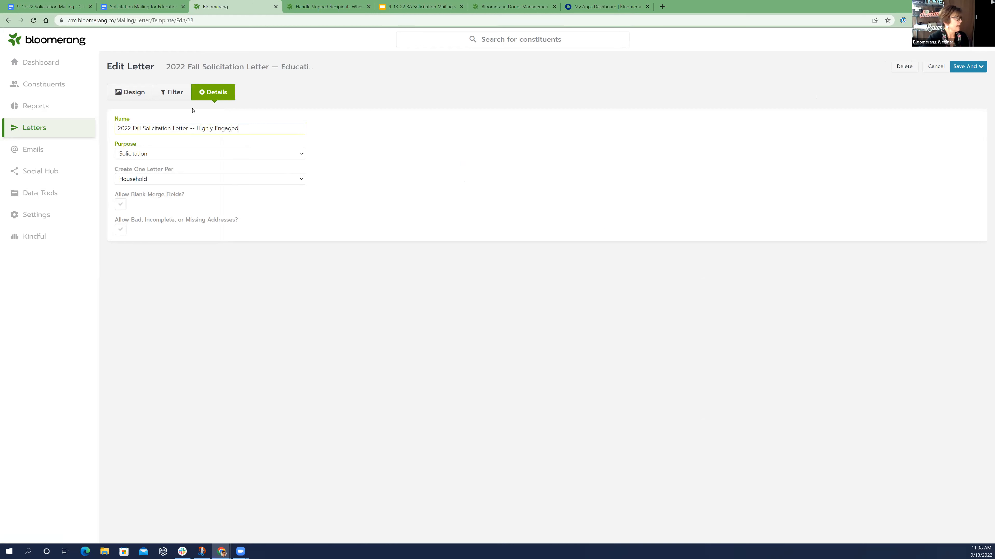
Move the Cause interests 'Education' filter to the exclusions and include constituents whose Engagement Level is Warm, Hot or On Fire!
{"action": "left_click", "coordinate": [168, 95]}
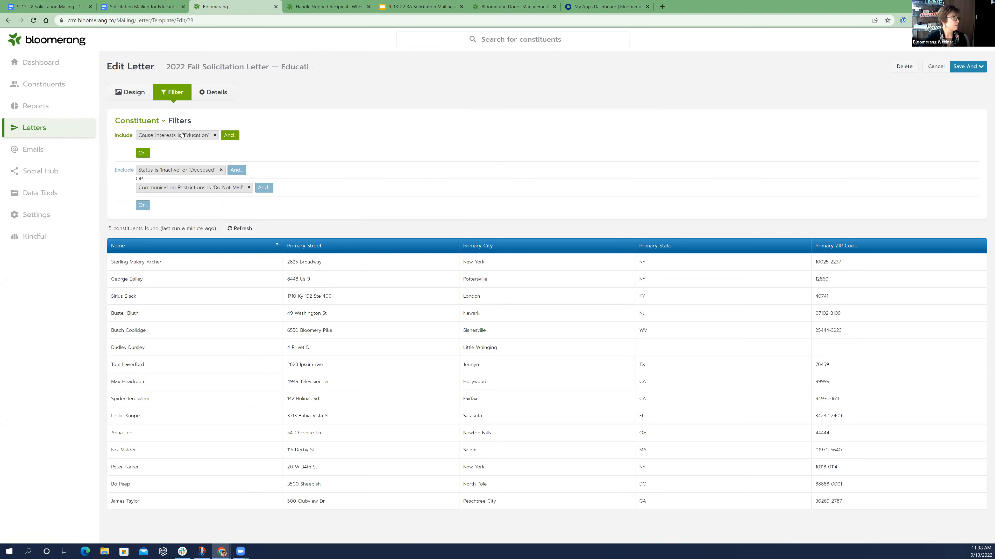
{"action": "left_click_drag", "start_coordinate": [168, 144], "coordinate": [132, 212]}
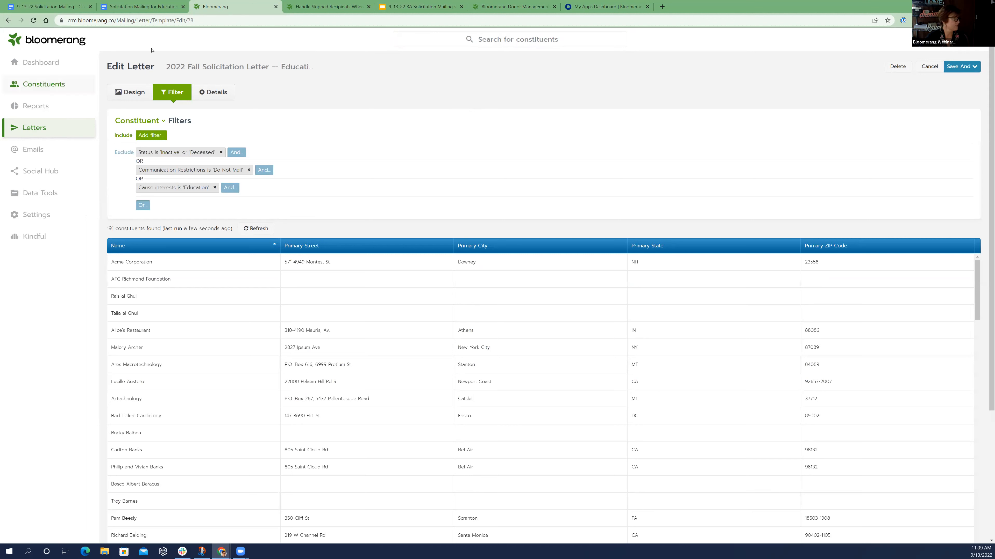
{"action": "left_click", "coordinate": [152, 136]}
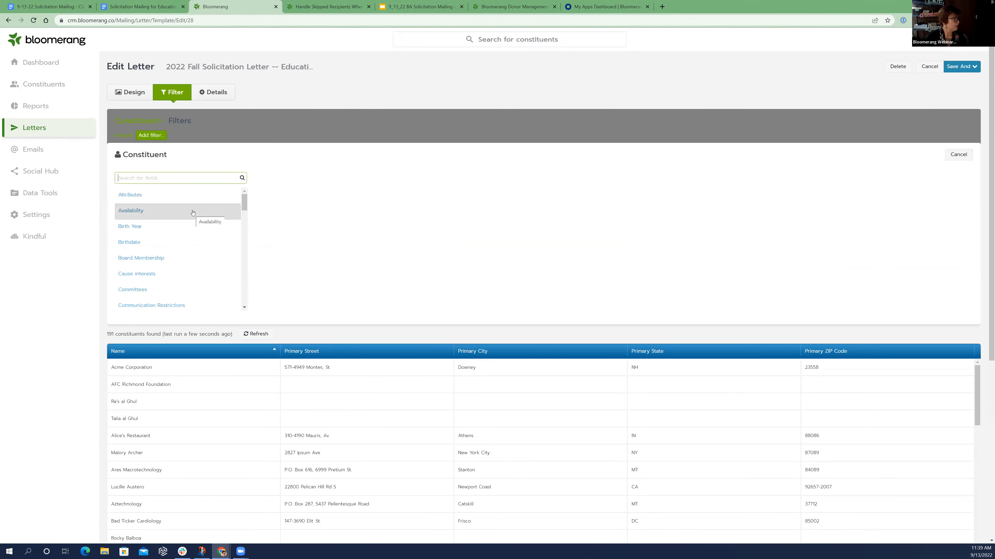
{"action": "scroll", "coordinate": [193, 213], "scroll_direction": "down", "scroll_amount": 5}
{"action": "scroll", "coordinate": [193, 213], "scroll_direction": "down", "scroll_amount": 1}
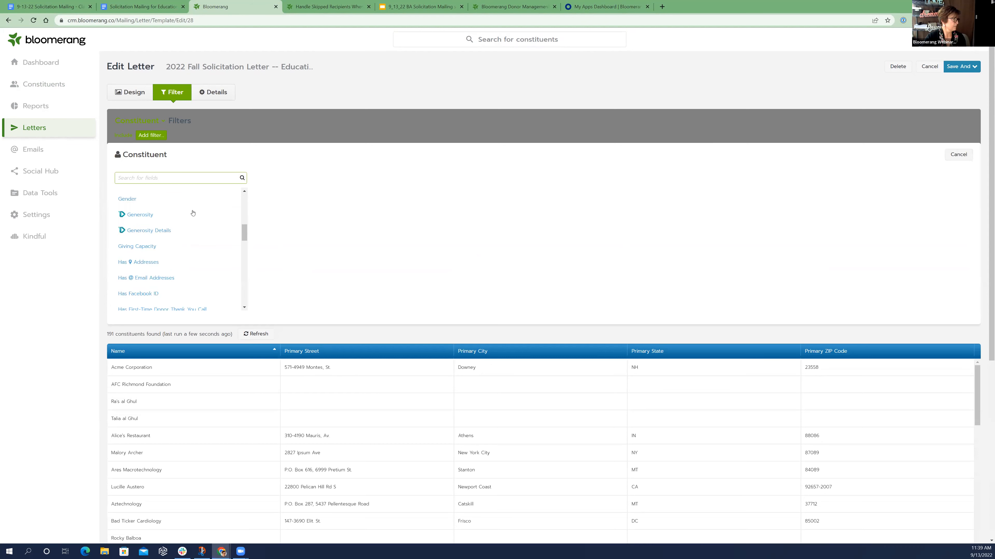
{"action": "scroll", "coordinate": [191, 210], "scroll_direction": "up", "scroll_amount": 1}
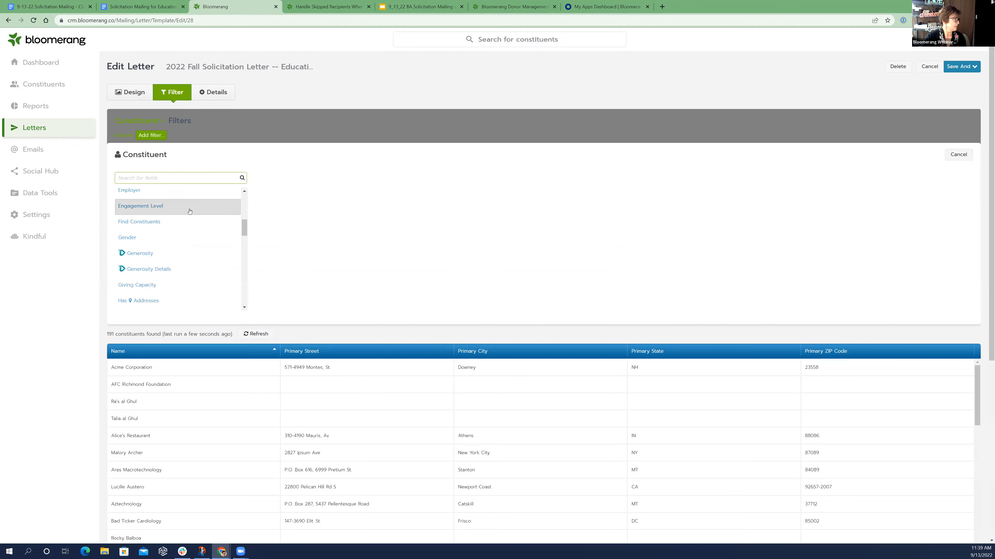
{"action": "left_click", "coordinate": [186, 210]}
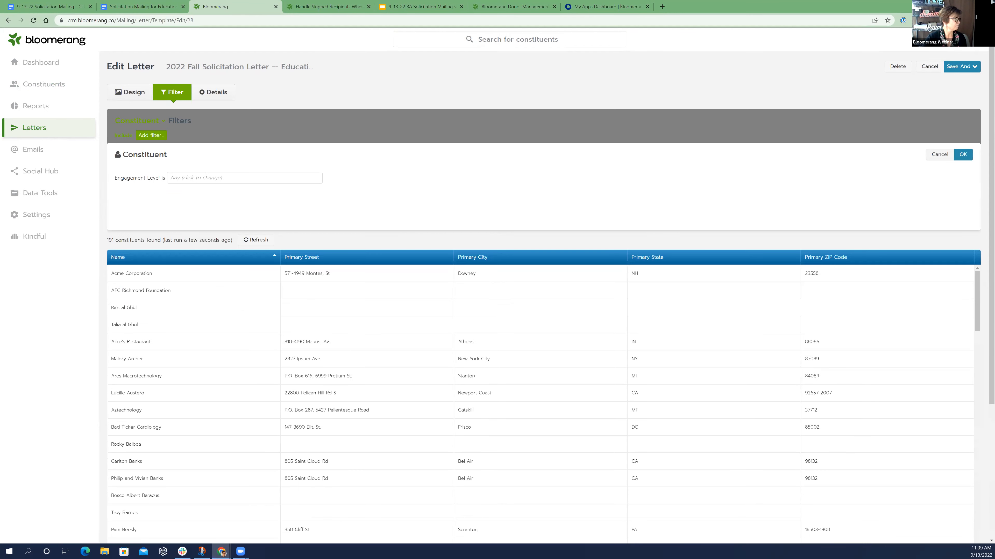
{"action": "left_click", "coordinate": [206, 177]}
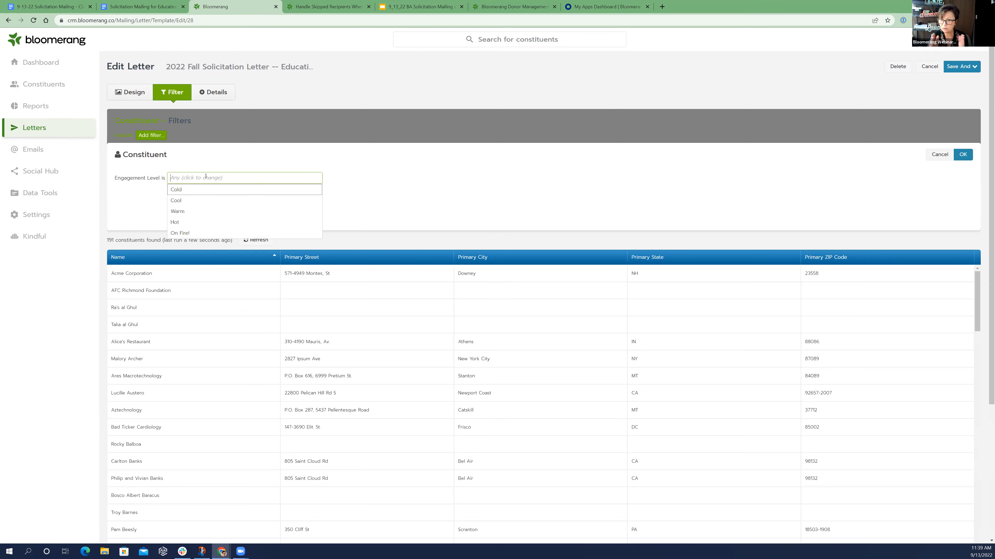
{"action": "left_click", "coordinate": [183, 212]}
{"action": "left_click", "coordinate": [183, 213]}
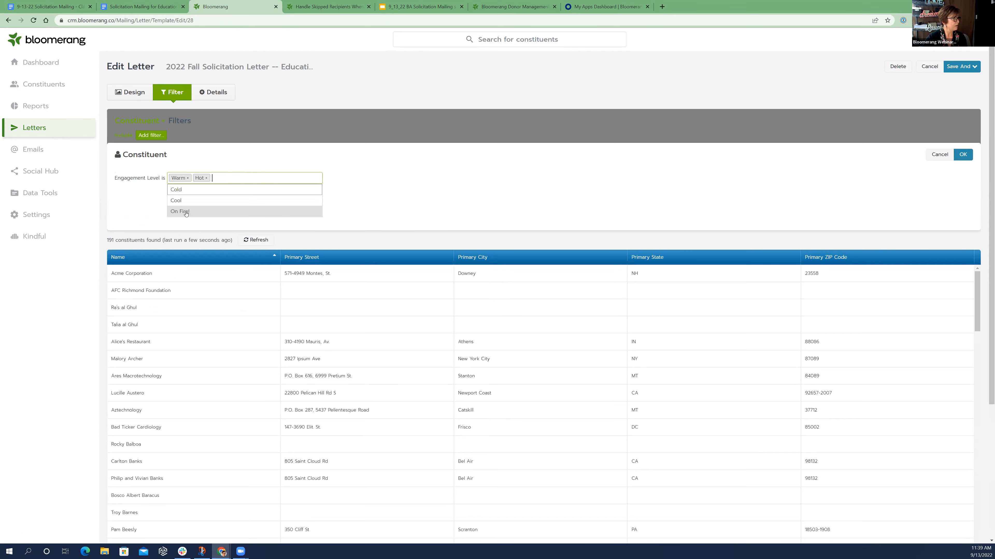
{"action": "left_click", "coordinate": [182, 213]}
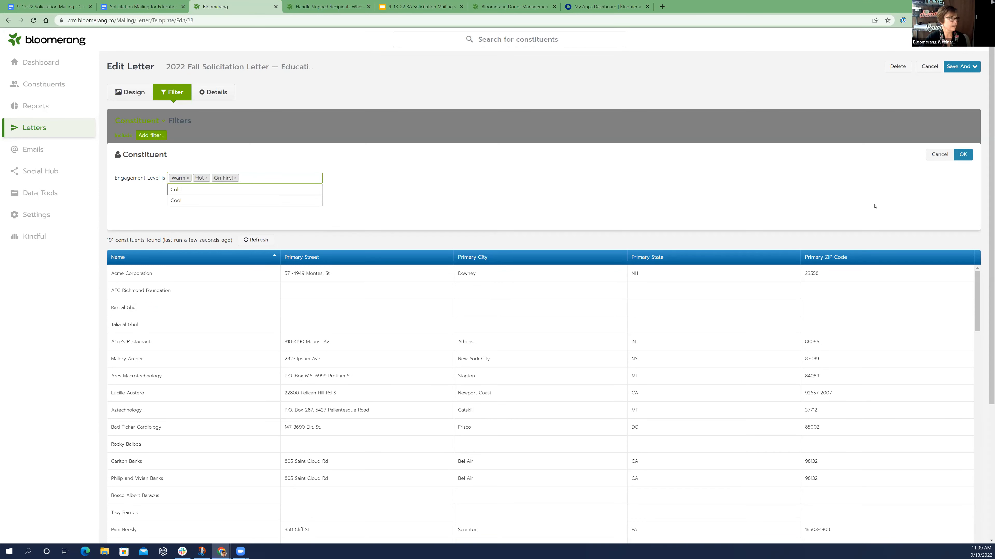
{"action": "left_click", "coordinate": [963, 158]}
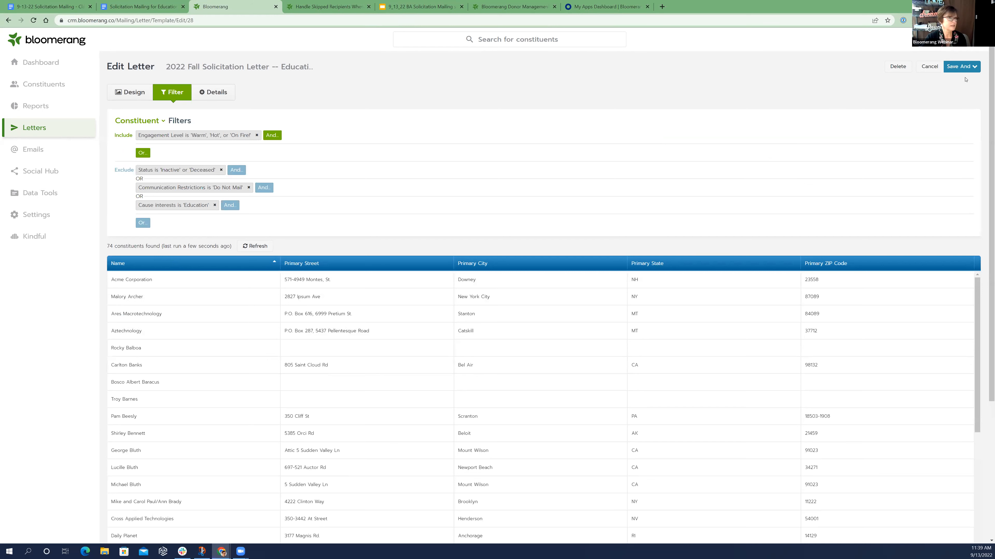
Save the Highly Engaged letter, go to its preview and review the skipped recipients and the recipients
{"action": "left_click", "coordinate": [964, 68]}
{"action": "left_click", "coordinate": [955, 84]}
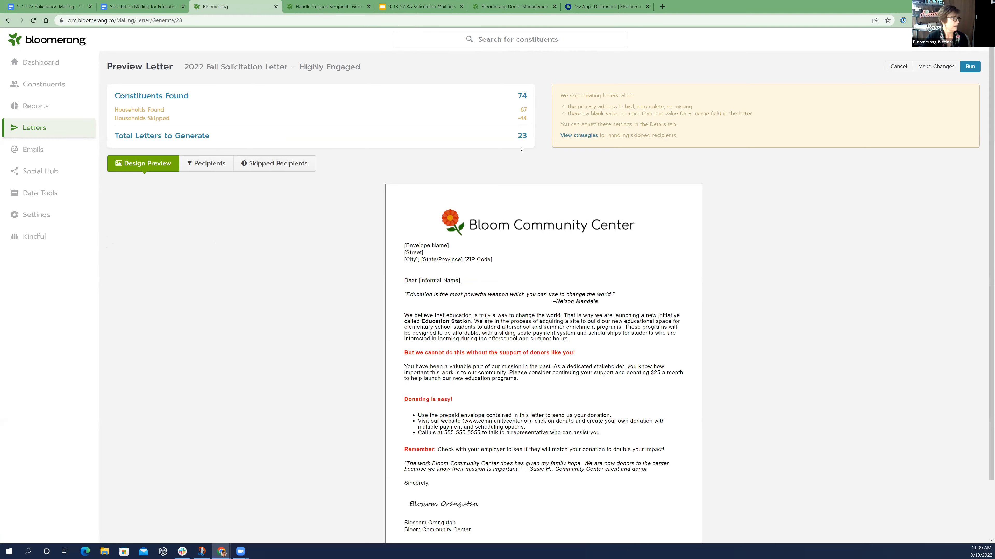
{"action": "left_click", "coordinate": [292, 164]}
{"action": "scroll", "coordinate": [618, 265], "scroll_direction": "down", "scroll_amount": 9}
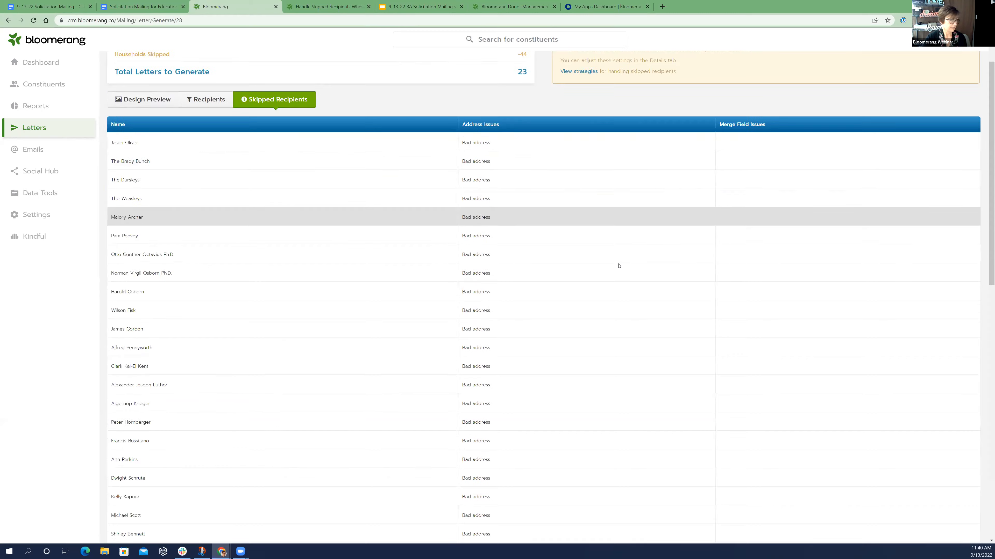
{"action": "scroll", "coordinate": [619, 264], "scroll_direction": "down", "scroll_amount": 4}
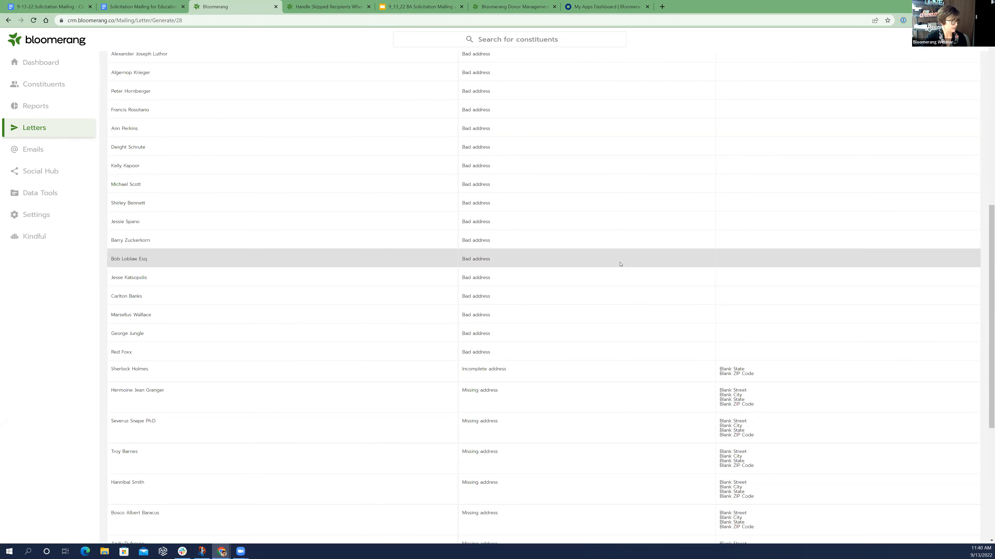
{"action": "scroll", "coordinate": [623, 262], "scroll_direction": "up", "scroll_amount": 7}
{"action": "scroll", "coordinate": [626, 260], "scroll_direction": "up", "scroll_amount": 6}
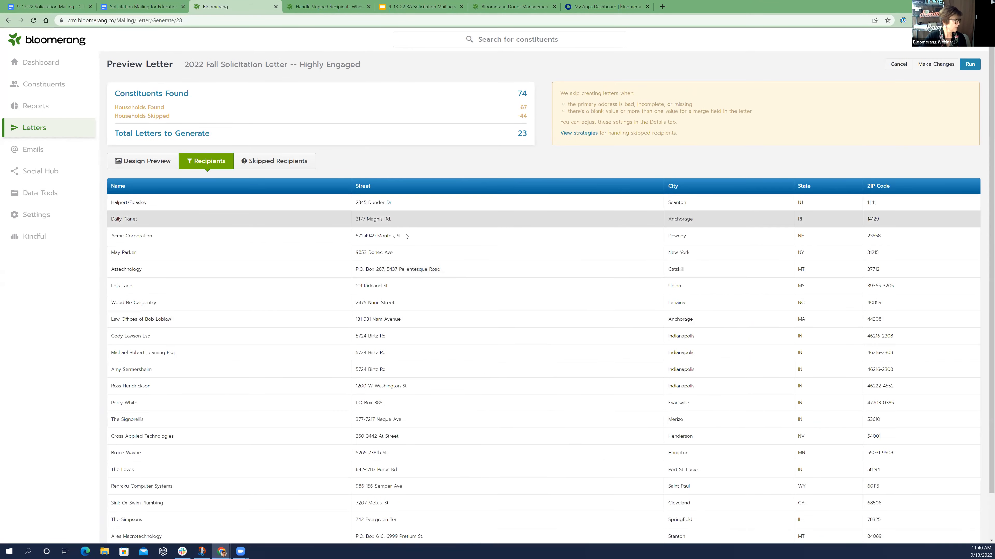
{"action": "scroll", "coordinate": [406, 231], "scroll_direction": "down", "scroll_amount": 1}
{"action": "scroll", "coordinate": [444, 239], "scroll_direction": "up", "scroll_amount": 1}
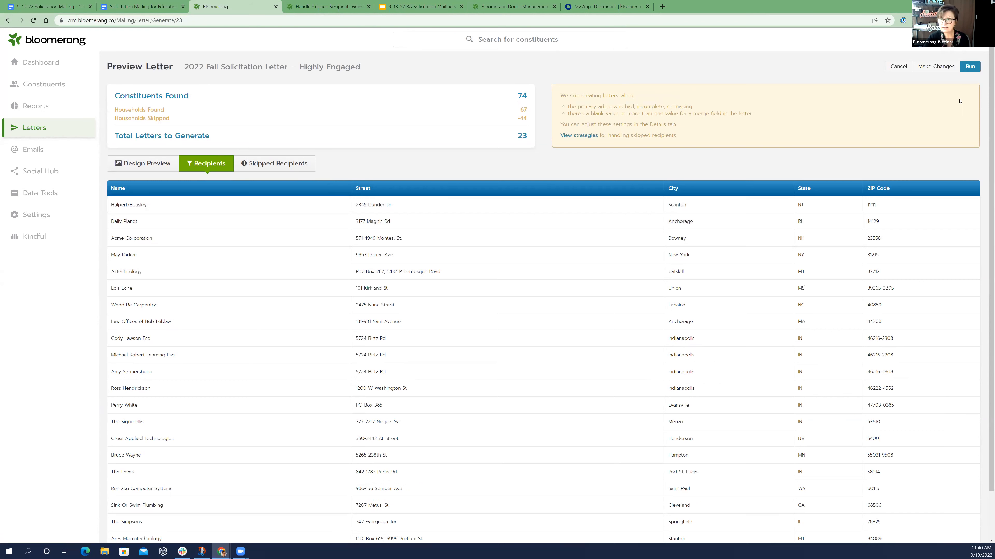
Run the Highly Engaged letter as a test and download the sample letters
{"action": "left_click", "coordinate": [967, 66]}
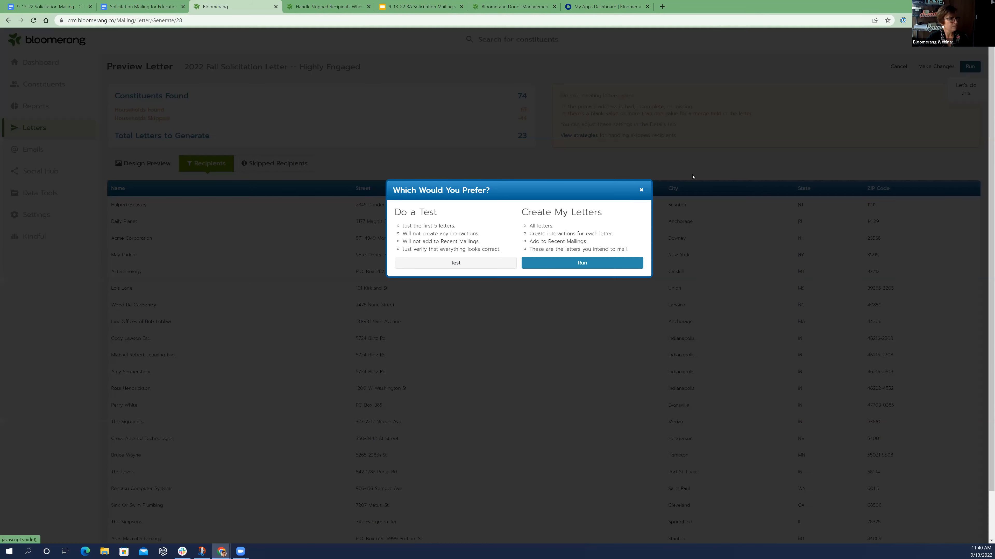
{"action": "left_click", "coordinate": [456, 263]}
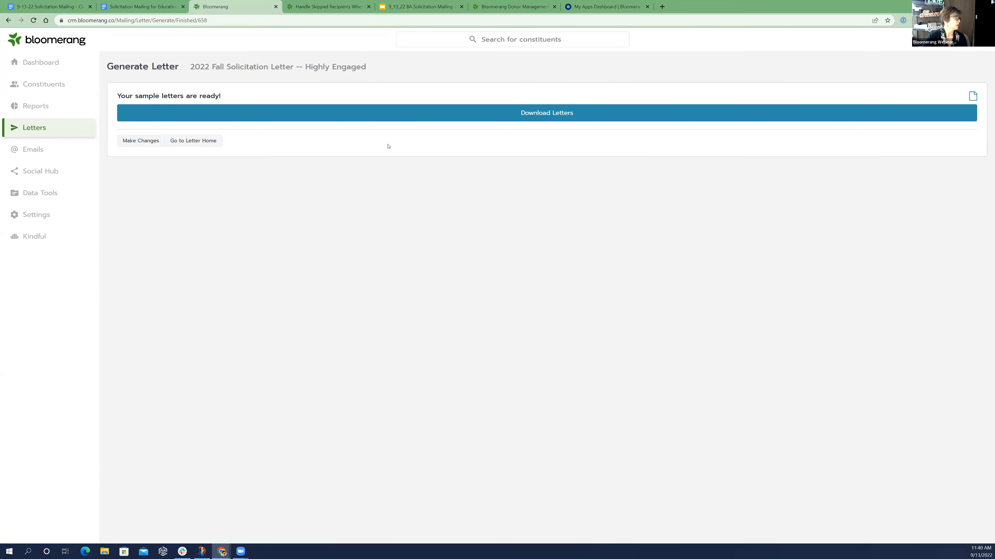
{"action": "left_click", "coordinate": [475, 113]}
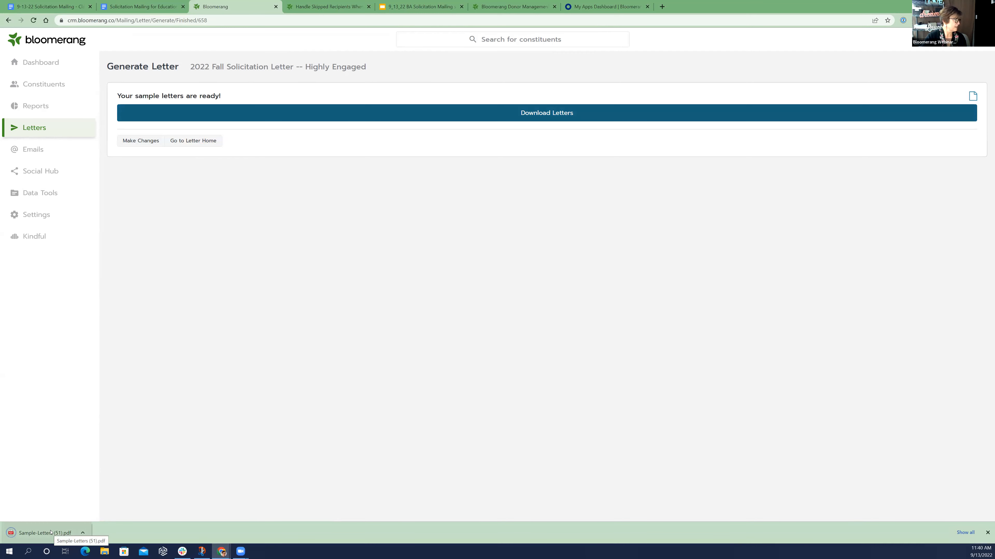
Open the downloaded sample letters PDF and check the merged names, addresses and high engagement paragraph on its pages
{"action": "left_click", "coordinate": [50, 533]}
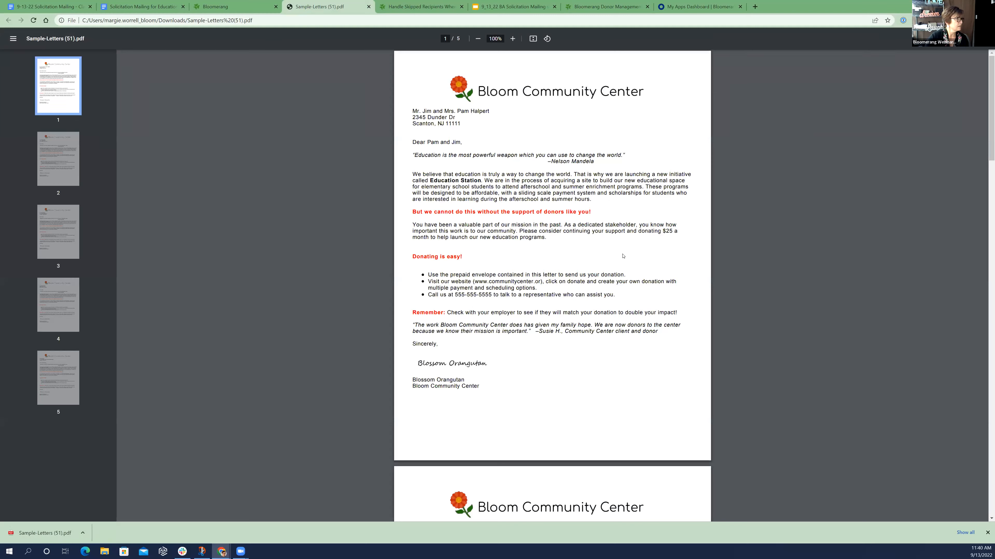
{"action": "scroll", "coordinate": [623, 256], "scroll_direction": "down", "scroll_amount": 2}
{"action": "scroll", "coordinate": [621, 257], "scroll_direction": "down", "scroll_amount": 4}
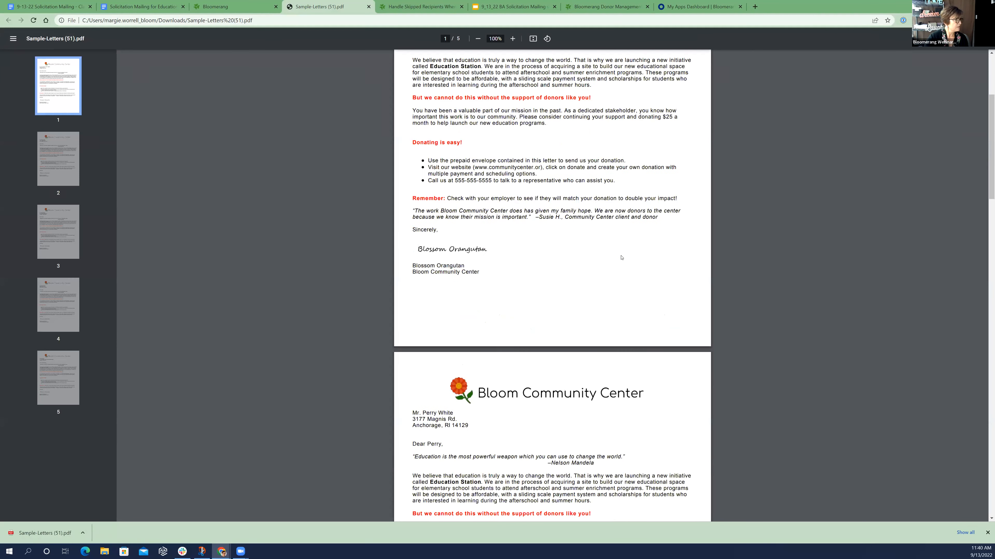
{"action": "scroll", "coordinate": [622, 257], "scroll_direction": "down", "scroll_amount": 5}
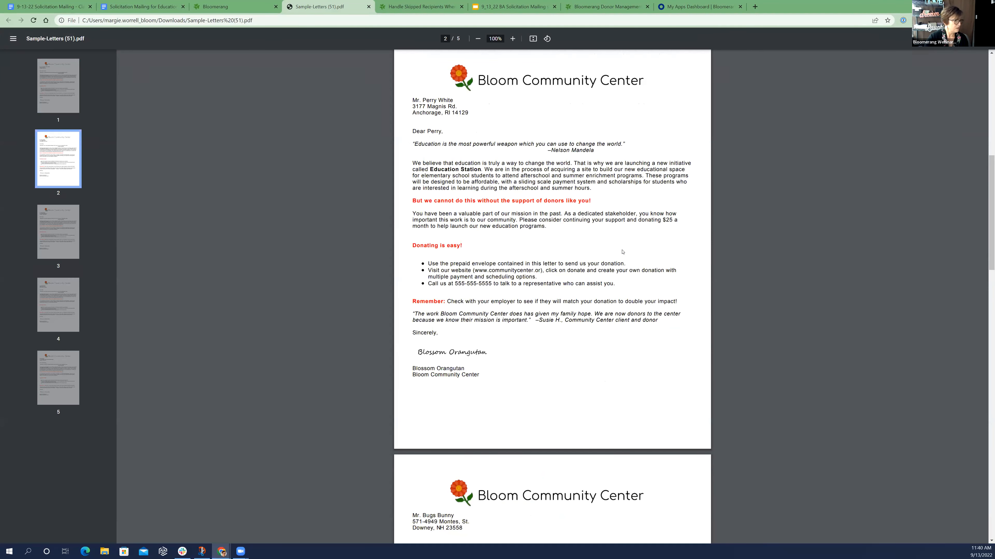
{"action": "scroll", "coordinate": [623, 252], "scroll_direction": "down", "scroll_amount": 1}
{"action": "scroll", "coordinate": [623, 252], "scroll_direction": "down", "scroll_amount": 9}
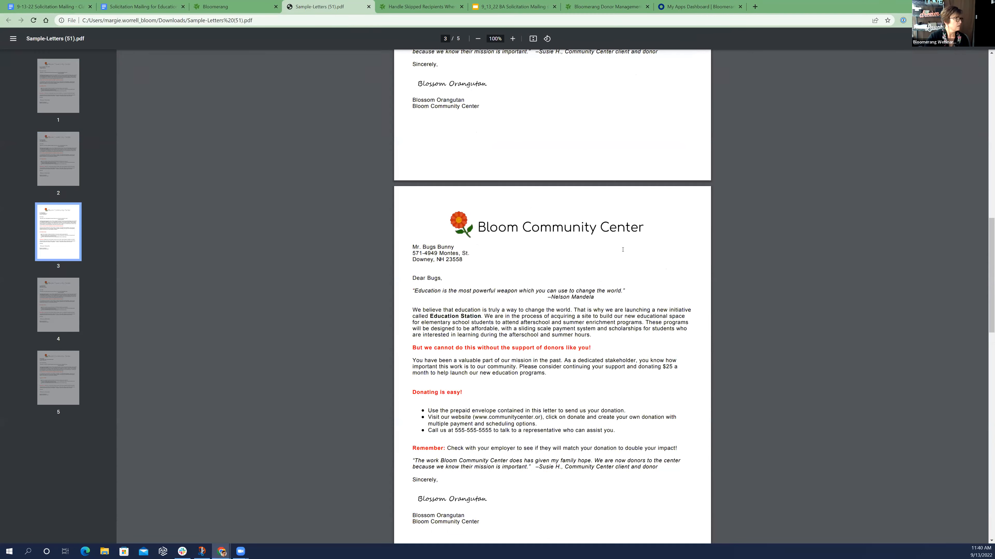
{"action": "scroll", "coordinate": [623, 249], "scroll_direction": "down", "scroll_amount": 1}
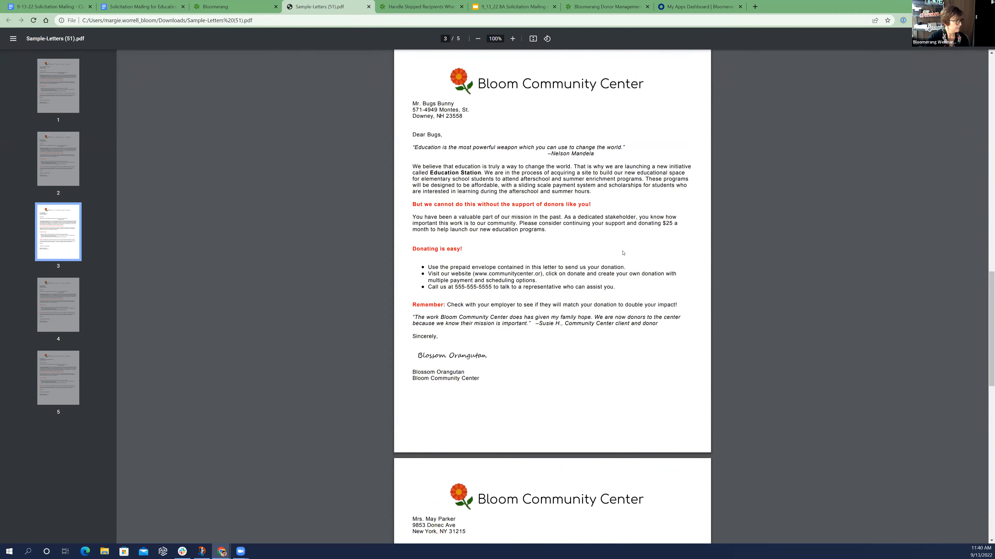
Finish checking the sample letters, return to the Highly Engaged letter's preview, then run the actual mailing and download the letters
{"action": "scroll", "coordinate": [623, 253], "scroll_direction": "down", "scroll_amount": 7}
{"action": "scroll", "coordinate": [599, 278], "scroll_direction": "down", "scroll_amount": 6}
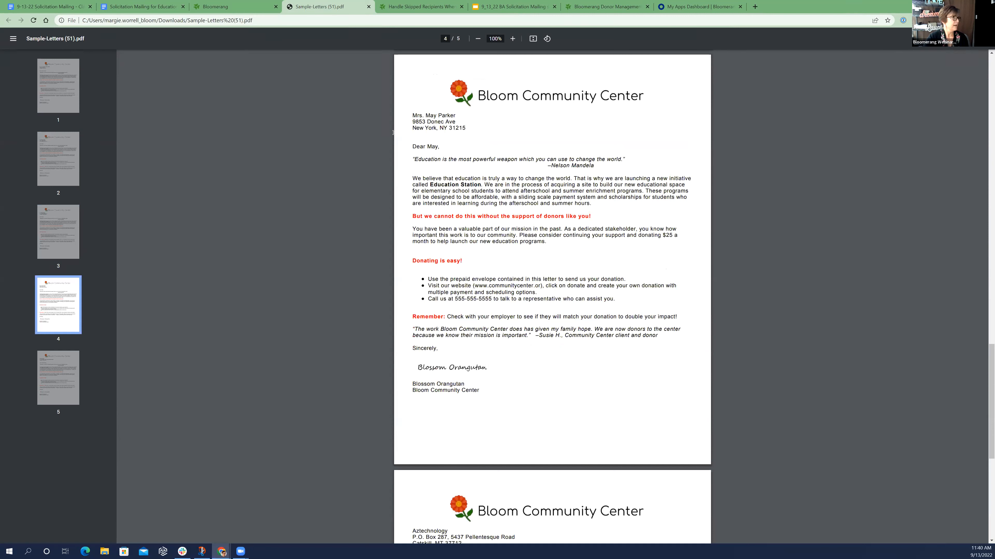
{"action": "left_click", "coordinate": [225, 8]}
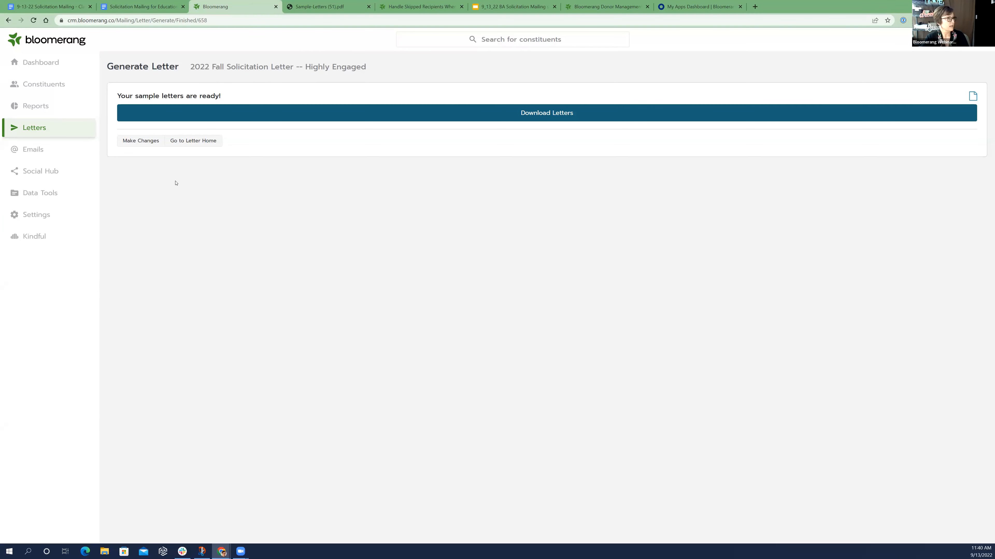
{"action": "left_click", "coordinate": [10, 20]}
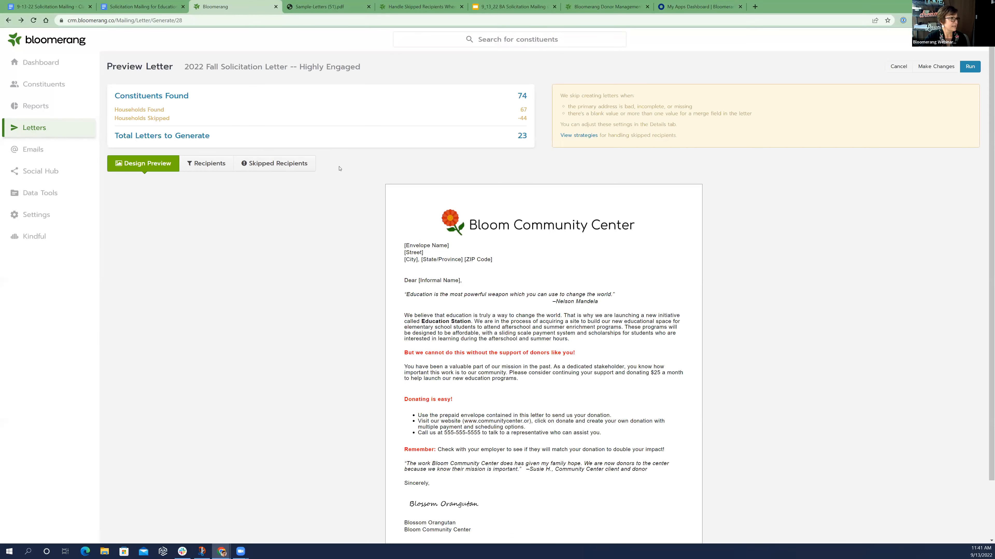
{"action": "left_click", "coordinate": [969, 66]}
{"action": "left_click", "coordinate": [596, 267]}
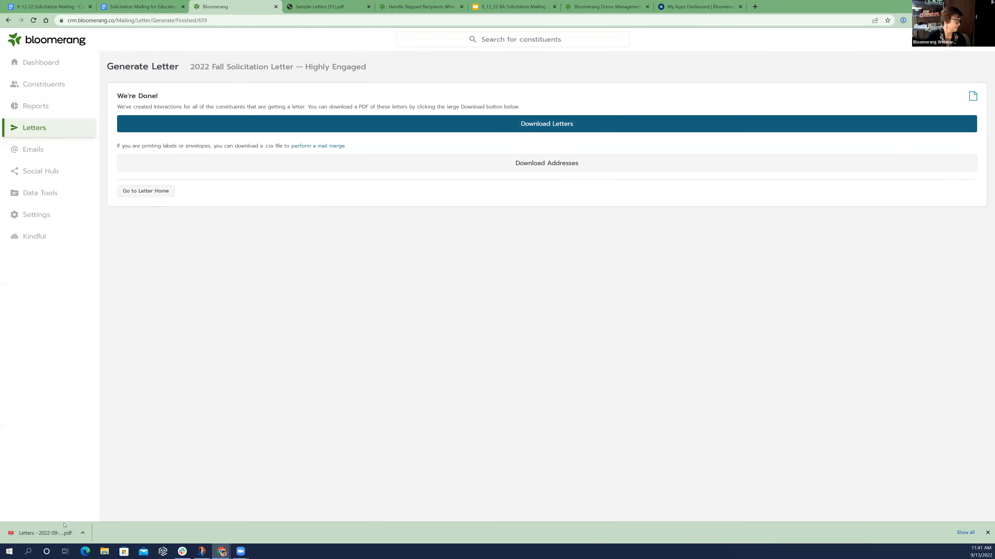
Open the downloaded letters PDF and check the merged names, addresses and text on page 13 and the following pages
{"action": "left_click", "coordinate": [55, 532]}
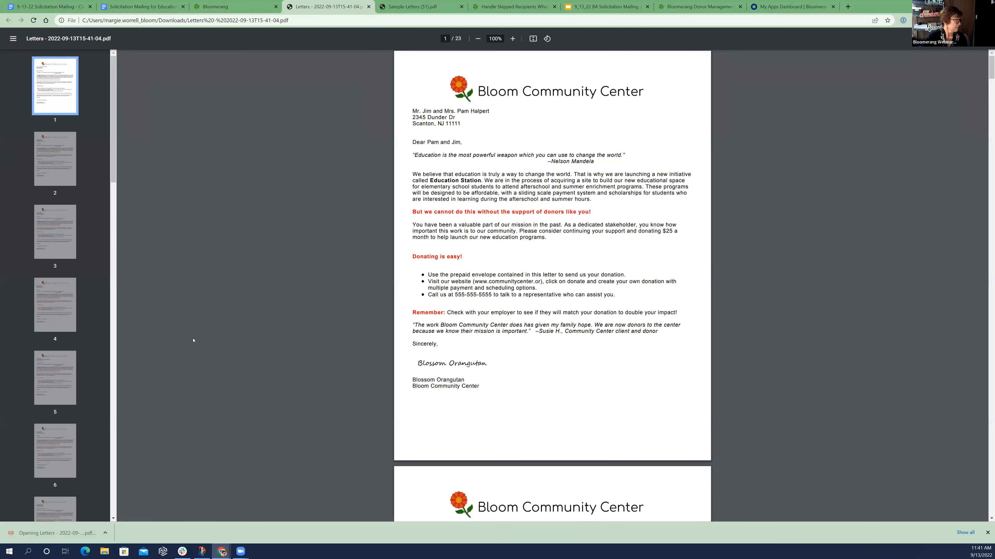
{"action": "scroll", "coordinate": [76, 315], "scroll_direction": "down", "scroll_amount": 15}
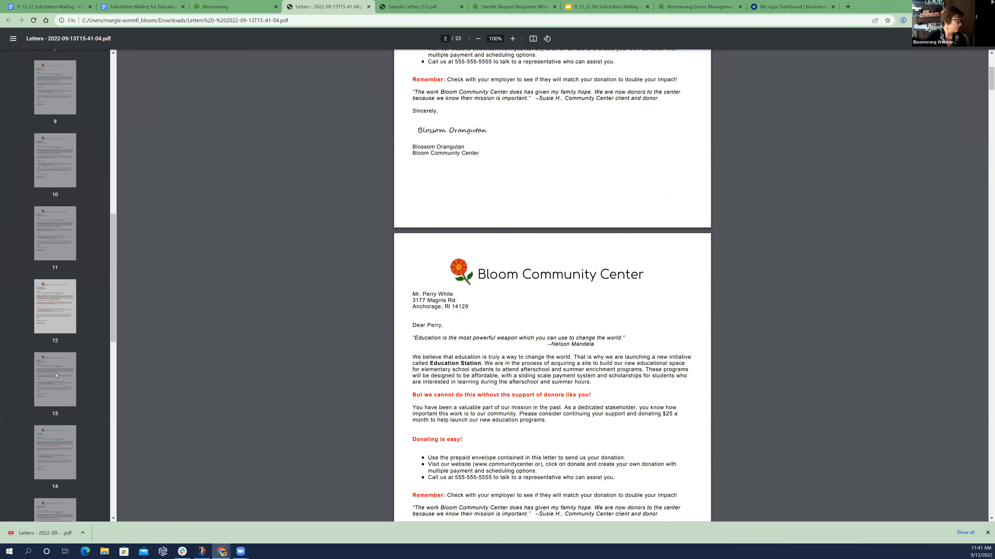
{"action": "left_click", "coordinate": [57, 379]}
{"action": "left_click", "coordinate": [62, 385]}
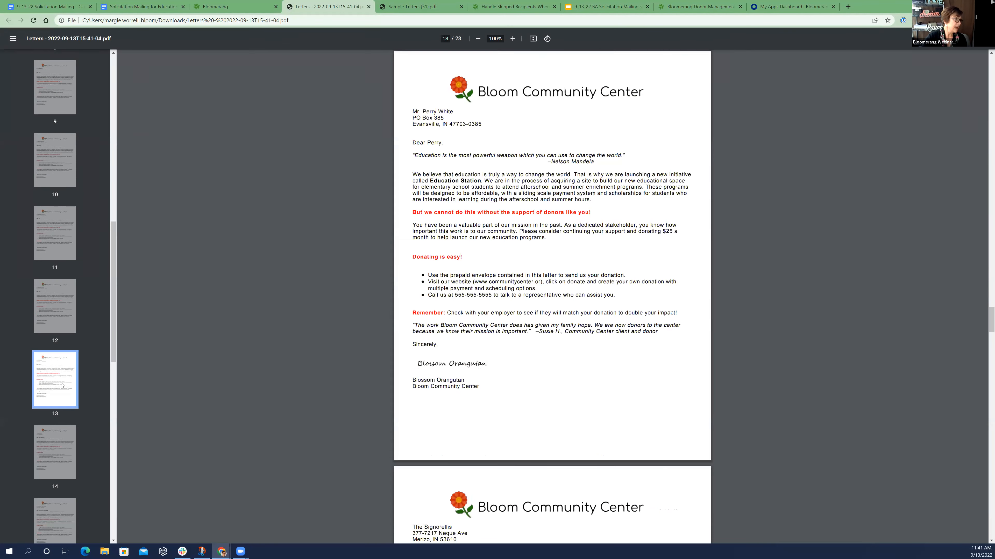
{"action": "scroll", "coordinate": [63, 427], "scroll_direction": "down", "scroll_amount": 5}
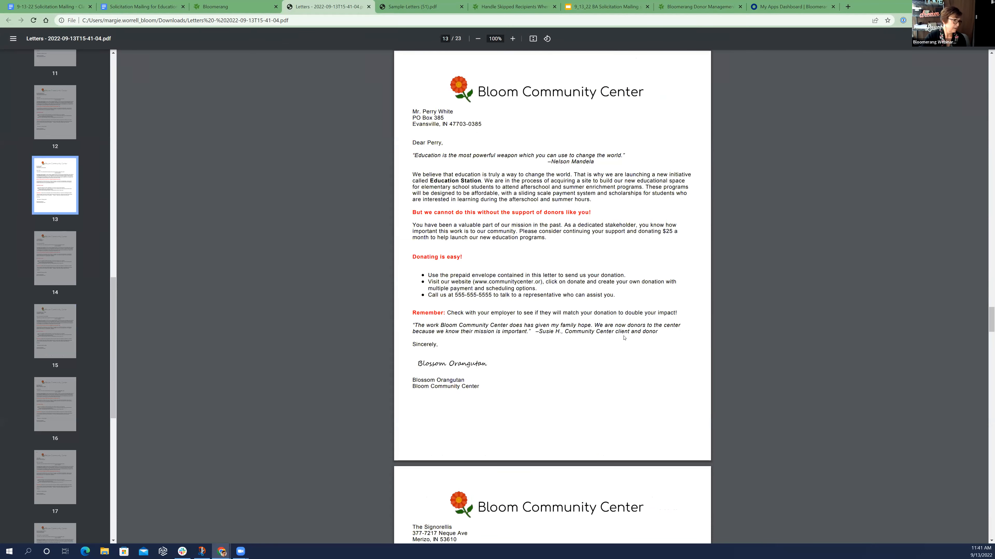
{"action": "scroll", "coordinate": [621, 335], "scroll_direction": "down", "scroll_amount": 10}
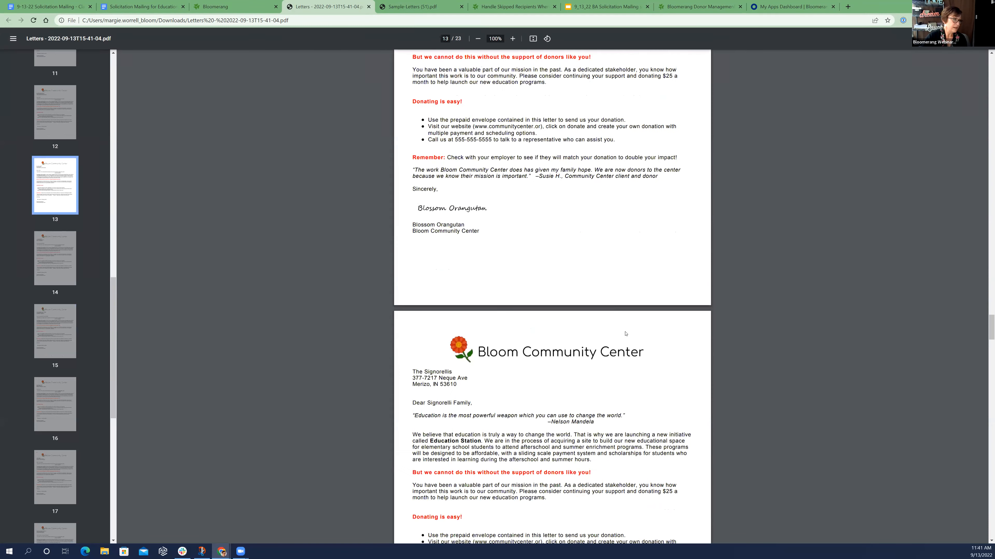
{"action": "scroll", "coordinate": [319, 105], "scroll_direction": "down", "scroll_amount": 1}
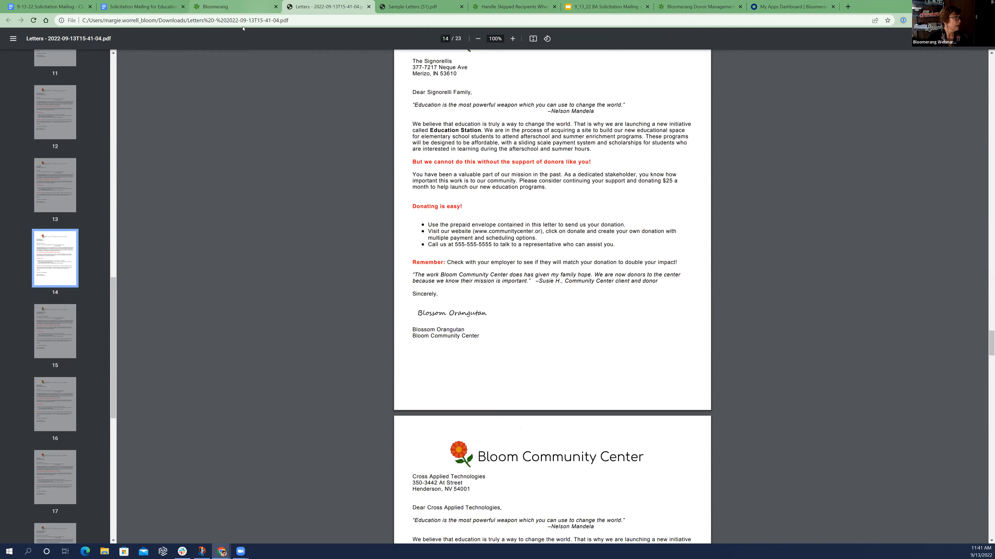
Return to the letter templates in Bloomerang and copy the 2022 Fall Solicitation Letter -- Highly Engaged template
{"action": "left_click", "coordinate": [259, 6]}
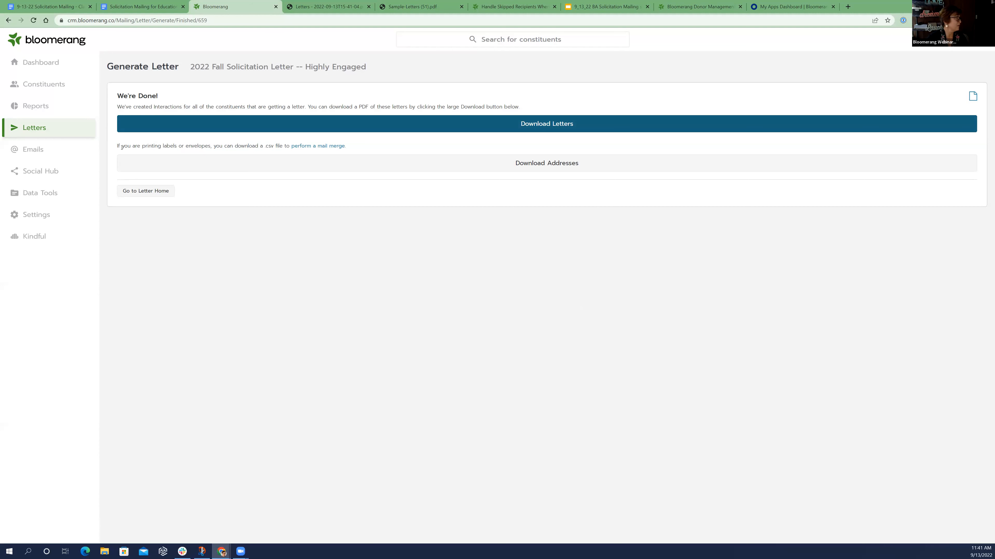
{"action": "left_click", "coordinate": [9, 20]}
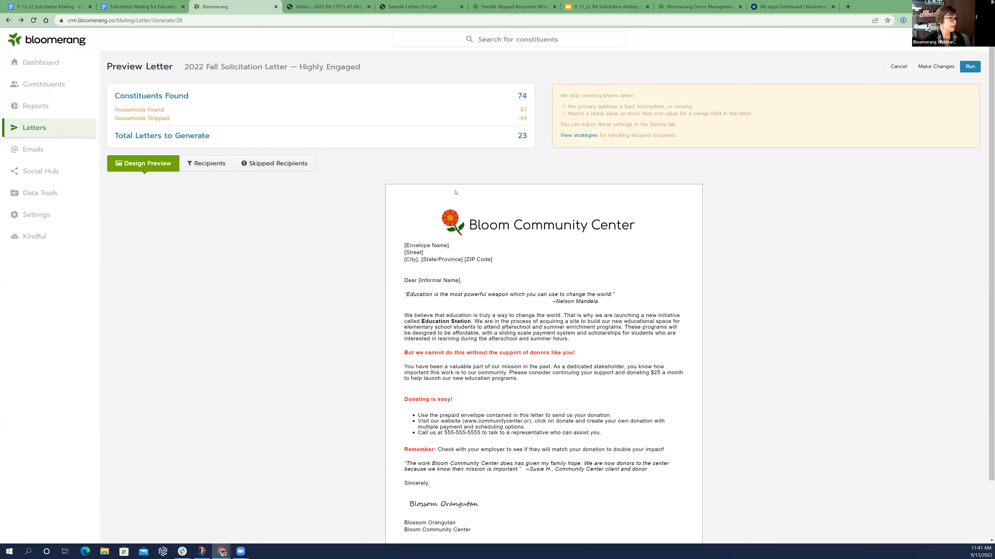
{"action": "left_click", "coordinate": [60, 128]}
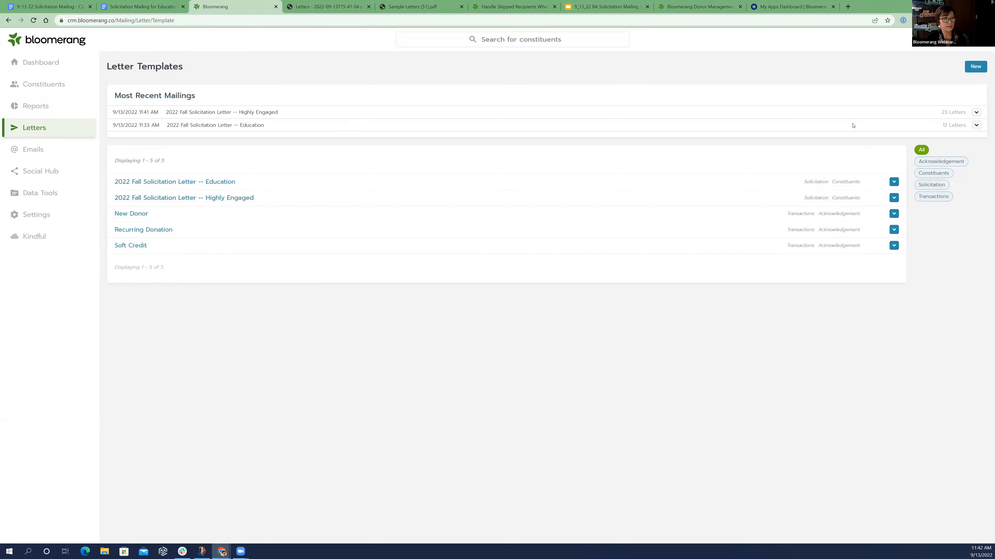
{"action": "left_click", "coordinate": [894, 199]}
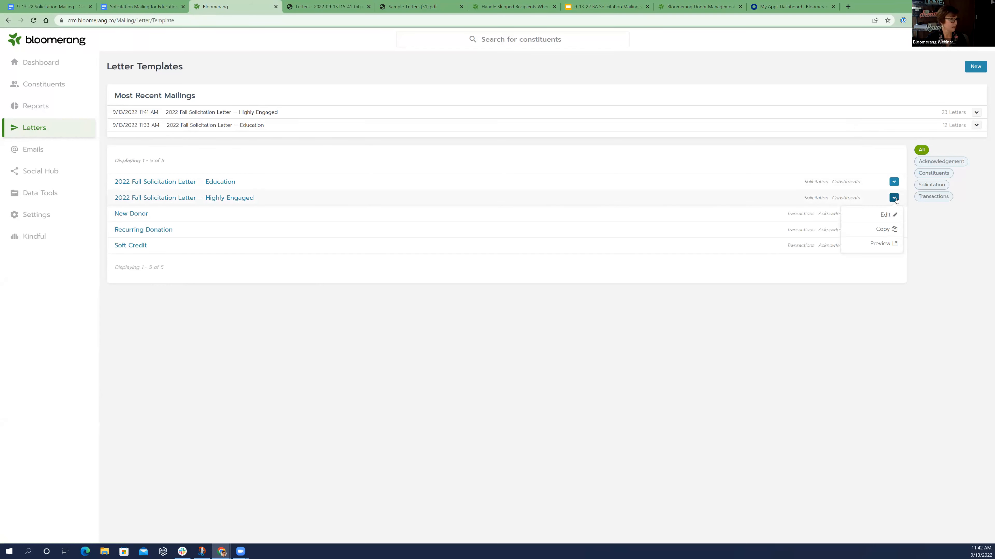
{"action": "left_click", "coordinate": [895, 230]}
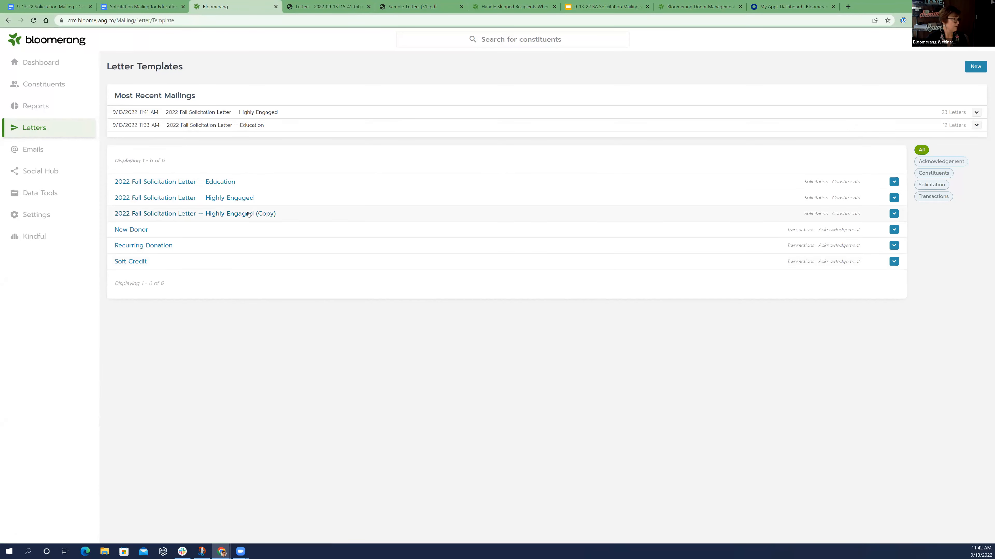
Open the copied Highly Engaged template and rename it "2022 Fall Solicitation Letter -- Large Donations"
{"action": "left_click", "coordinate": [266, 214]}
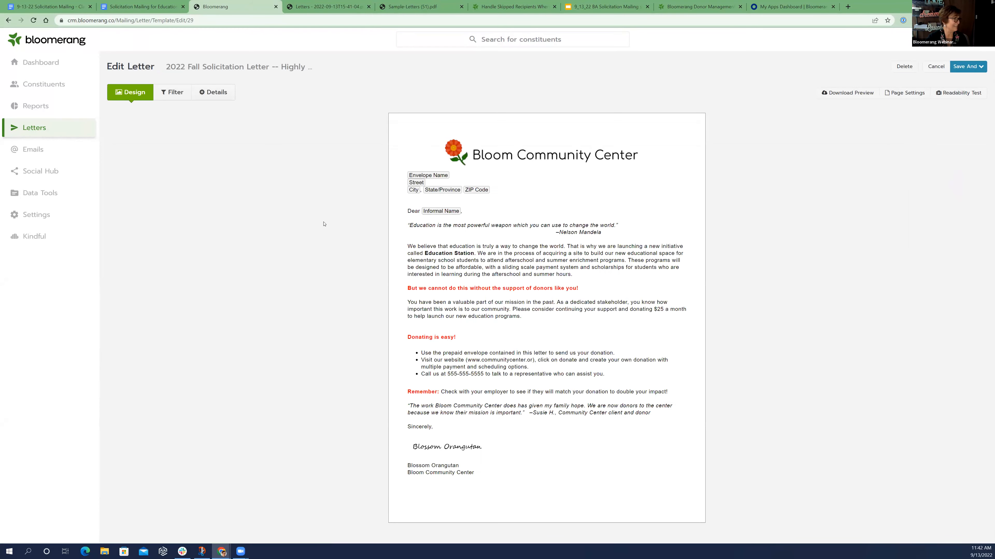
{"action": "left_click", "coordinate": [221, 93]}
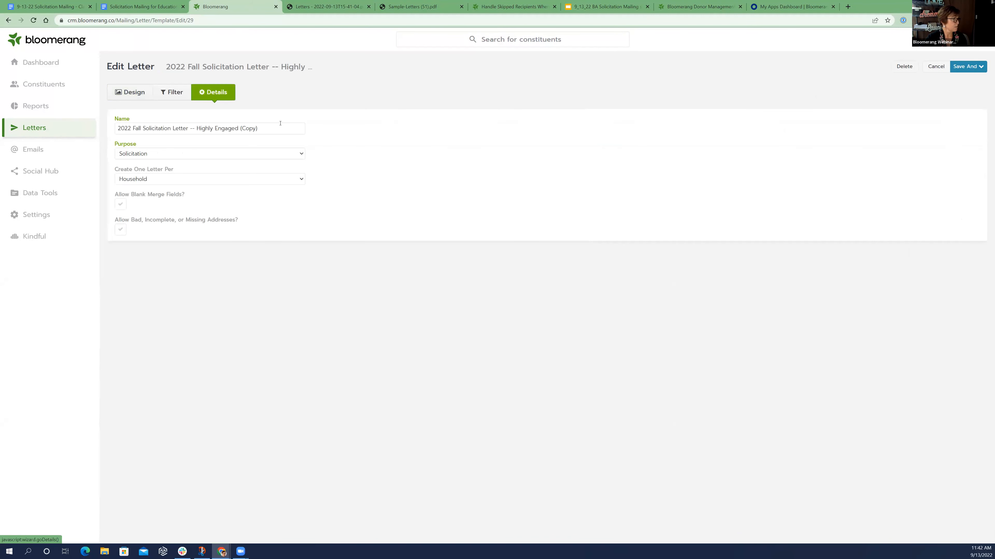
{"action": "left_click_drag", "start_coordinate": [258, 129], "coordinate": [195, 129]}
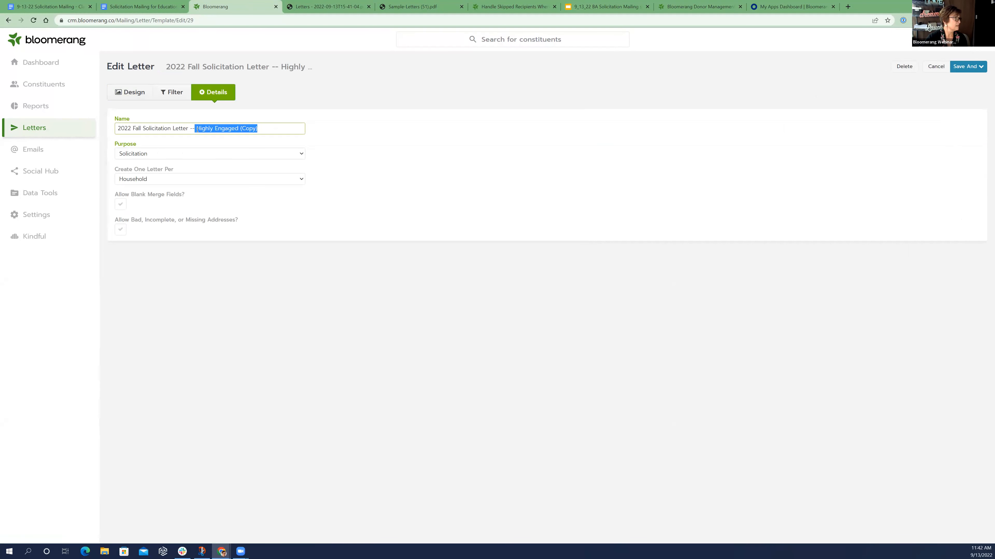
{"action": "type", "text": "Larg"}
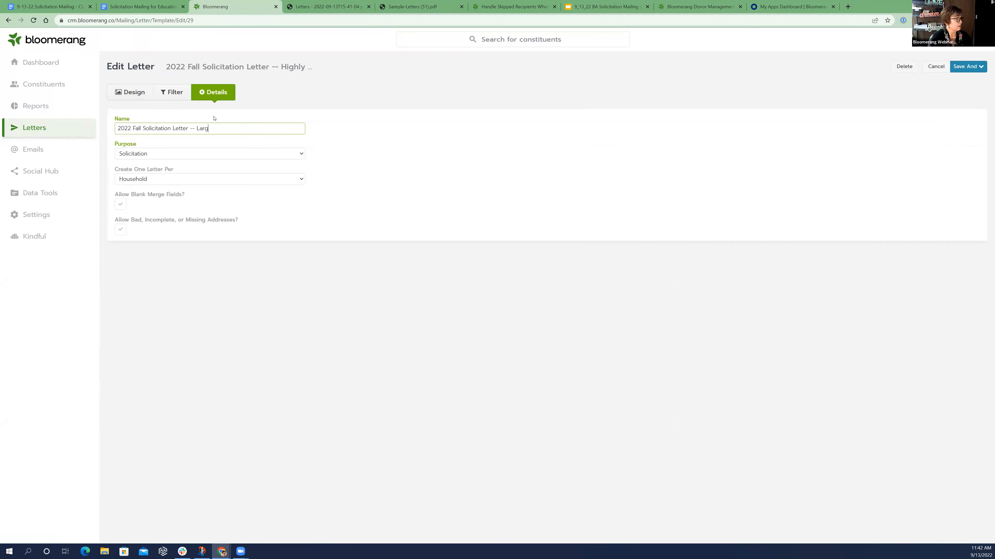
{"action": "type", "text": "e Donations"}
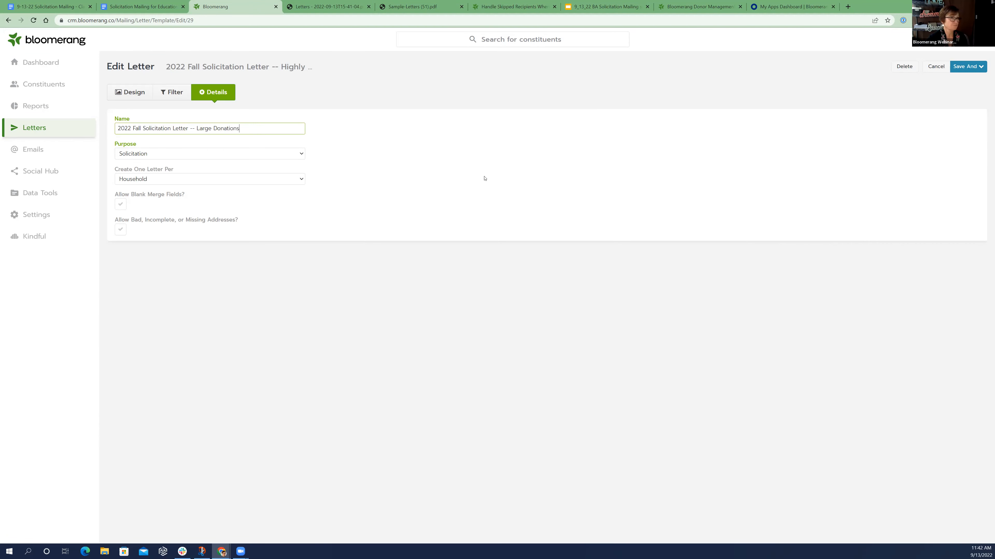
Copy the larger gift donors paragraph from the Google Docs draft appeal and paste it over the high engagement paragraph in the letter design
{"action": "left_click", "coordinate": [137, 93]}
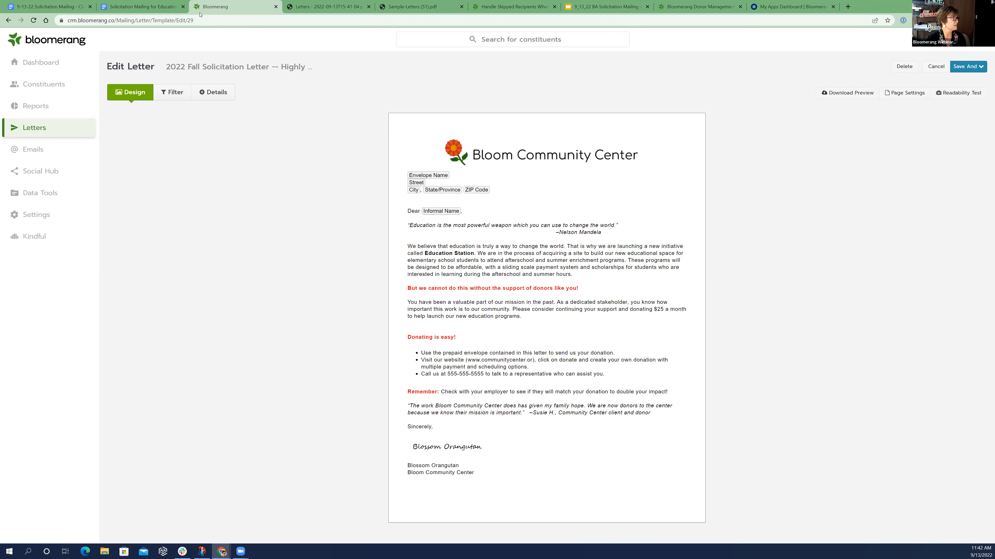
{"action": "left_click", "coordinate": [151, 5]}
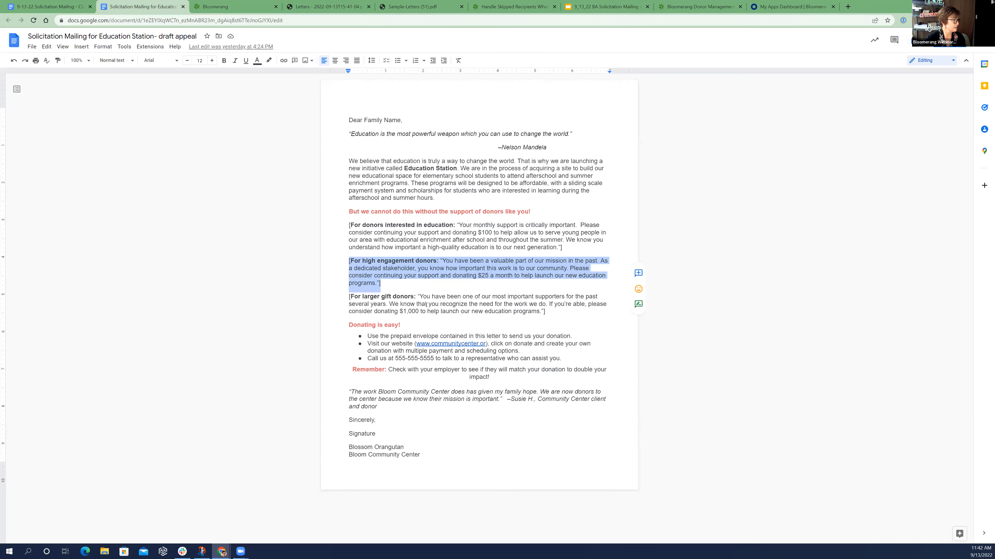
{"action": "left_click", "coordinate": [554, 315]}
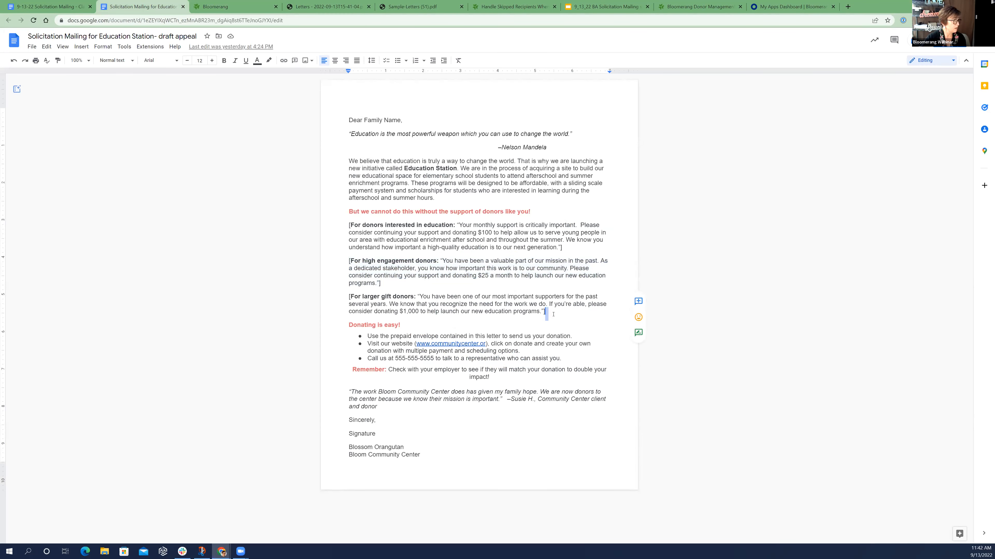
{"action": "left_click_drag", "start_coordinate": [552, 315], "coordinate": [349, 296]}
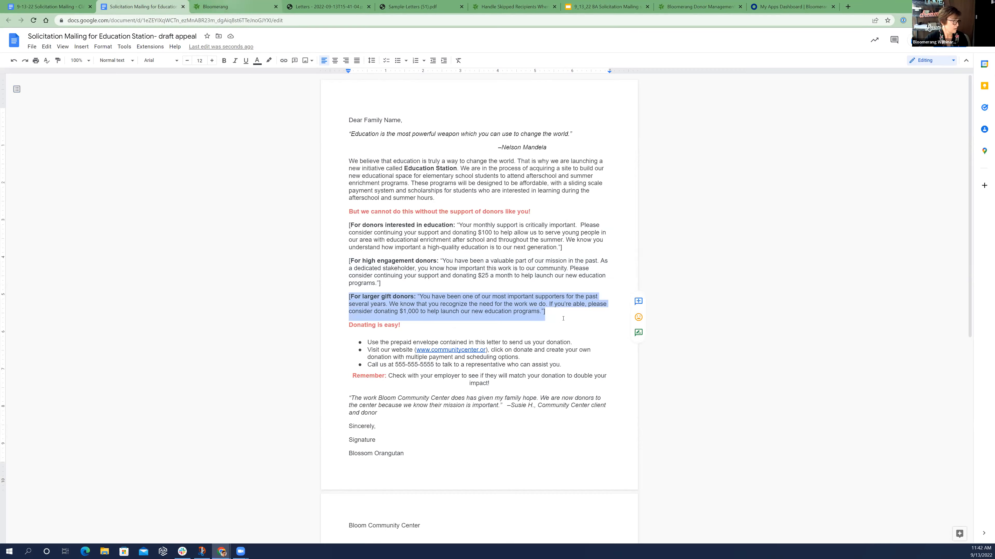
{"action": "key", "text": "ctrl+Tab"}
{"action": "left_click", "coordinate": [492, 323]}
{"action": "left_click_drag", "start_coordinate": [521, 350], "coordinate": [405, 333]}
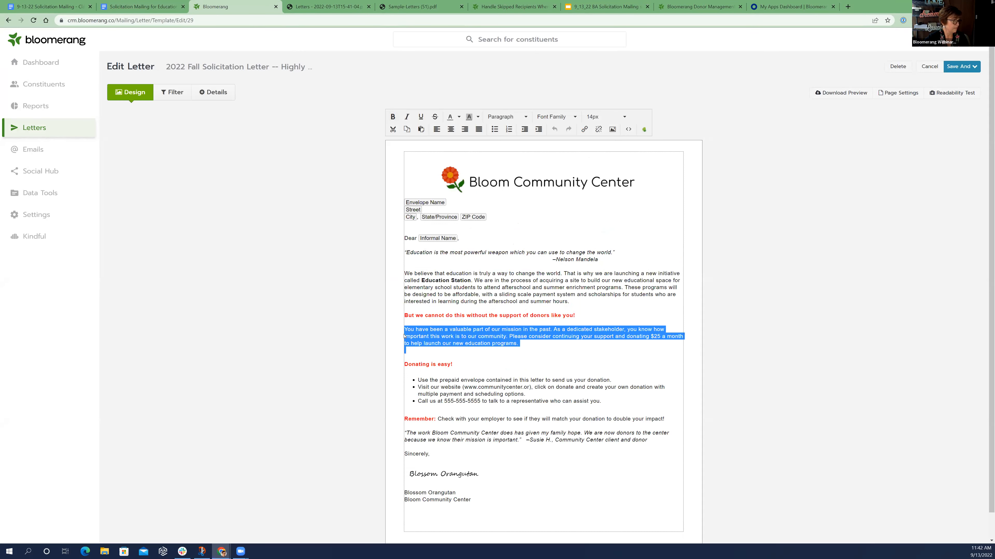
{"action": "key", "text": "ctrl+v"}
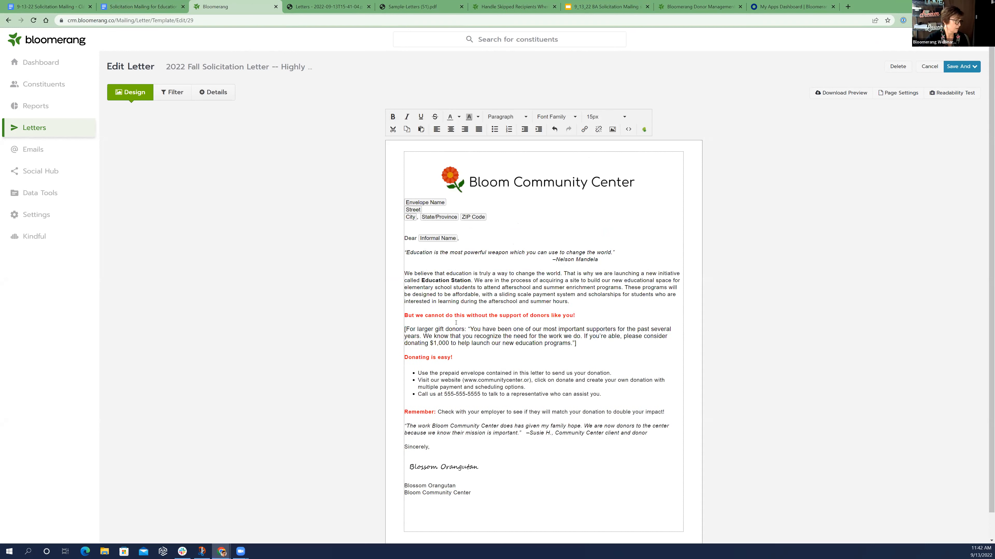
Remove the "[For larger gift donors:" label, the quotation marks and the closing bracket from the pasted paragraph
{"action": "left_click_drag", "start_coordinate": [469, 329], "coordinate": [404, 327]}
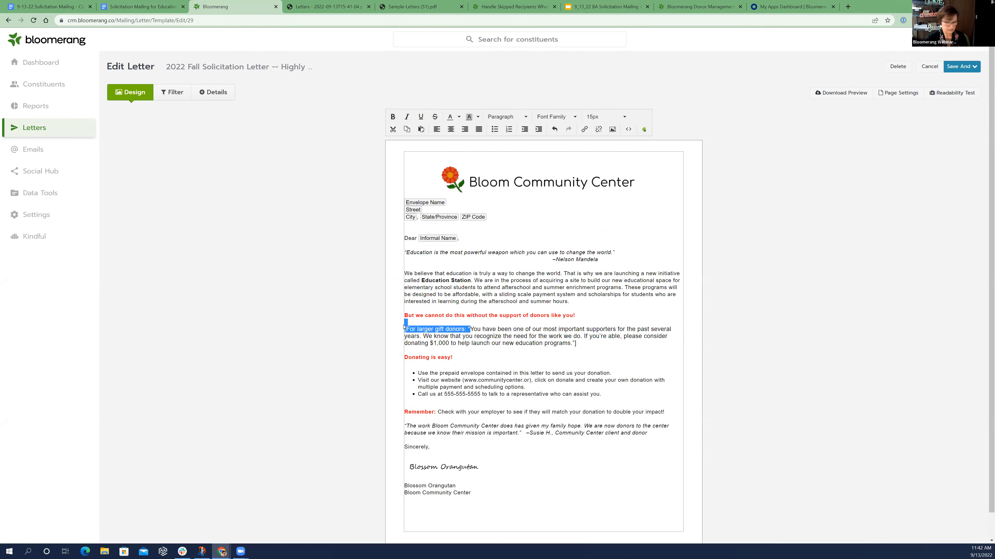
{"action": "key", "text": "BackSpace"}
{"action": "key", "text": "Return"}
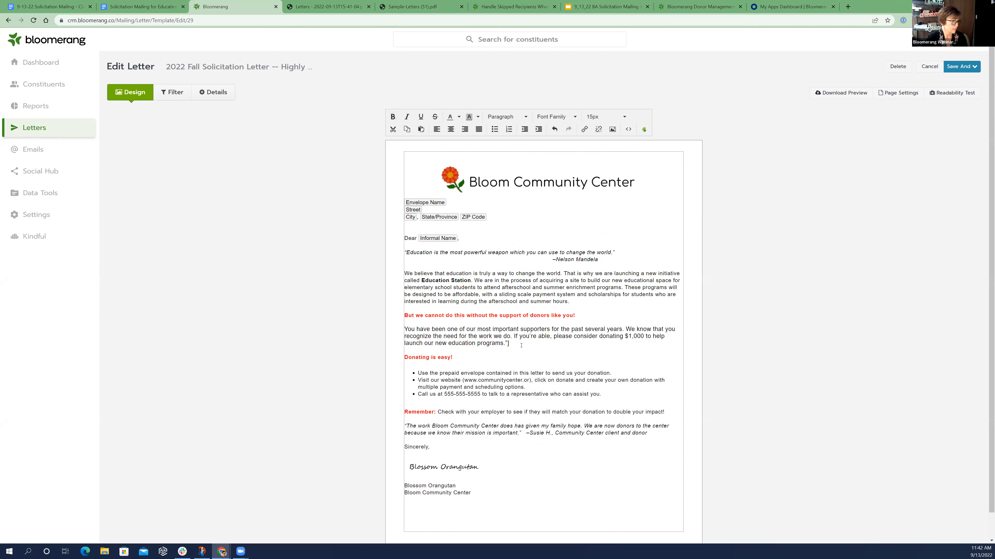
{"action": "left_click", "coordinate": [511, 345]}
{"action": "key", "text": "BackSpace"}
Set the font size of the larger gift donors paragraph to 14px
{"action": "left_click_drag", "start_coordinate": [407, 350], "coordinate": [399, 331]}
{"action": "left_click", "coordinate": [612, 117]}
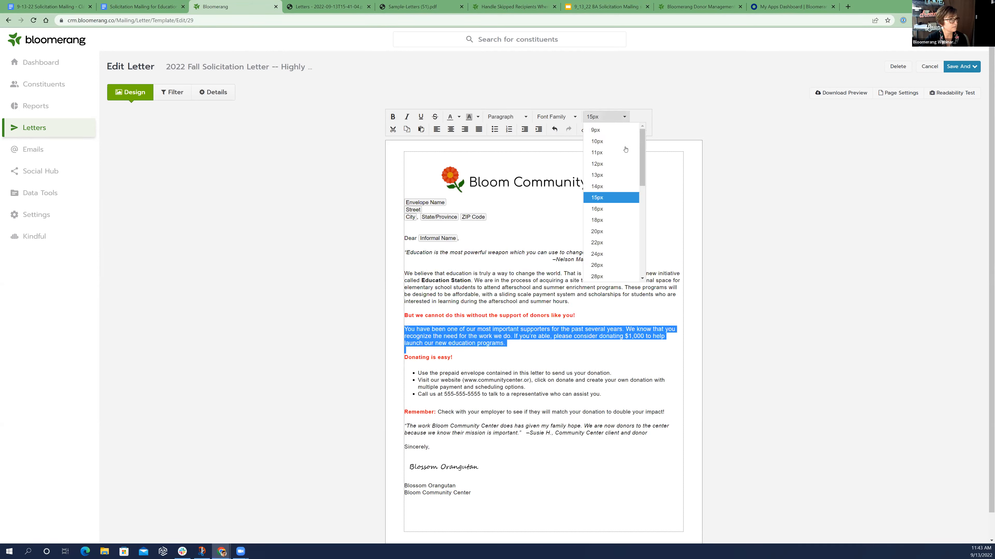
{"action": "left_click", "coordinate": [611, 186]}
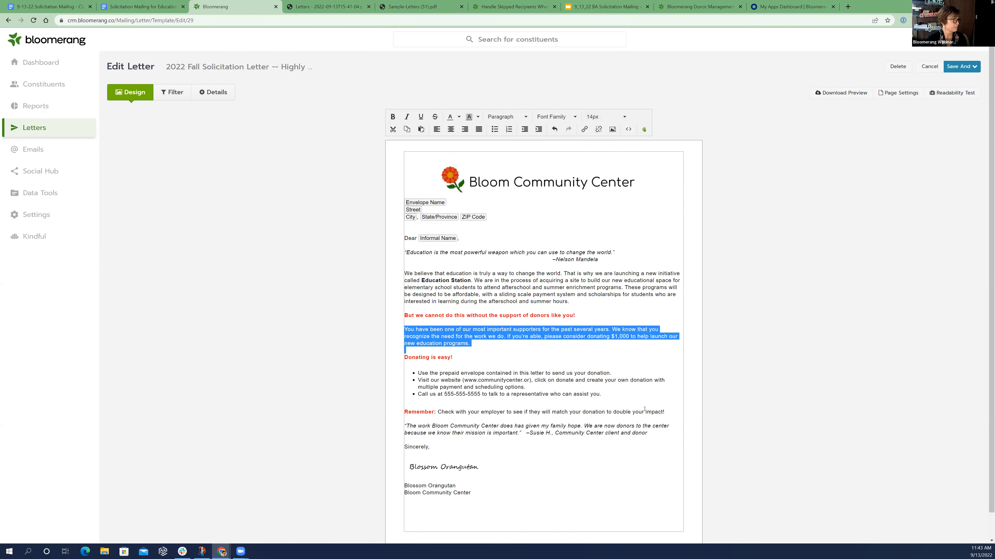
{"action": "left_click", "coordinate": [611, 471]}
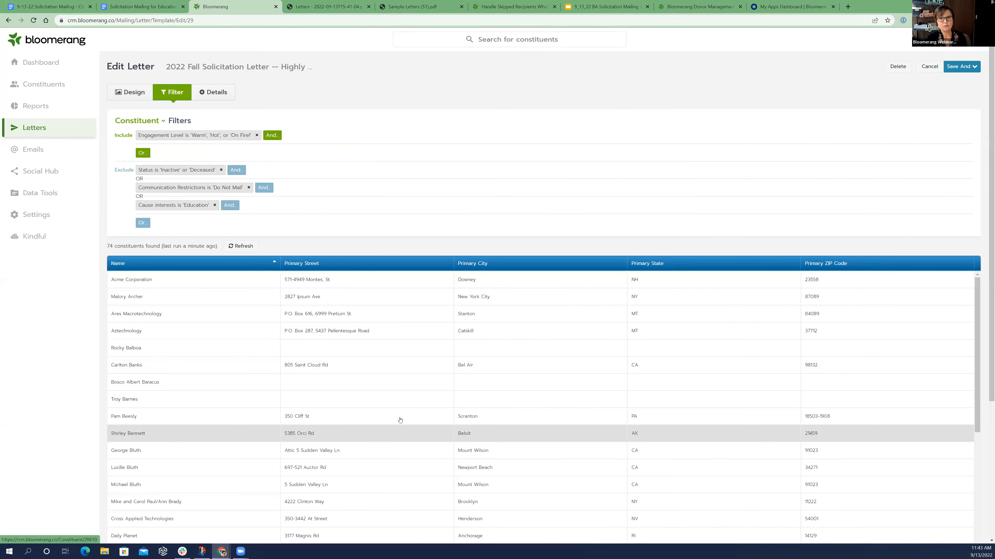
Move the Engagement Level filter from Include to Exclude and start an Include filter for constituents with any Specific Transactions
{"action": "left_click_drag", "start_coordinate": [231, 136], "coordinate": [142, 222]}
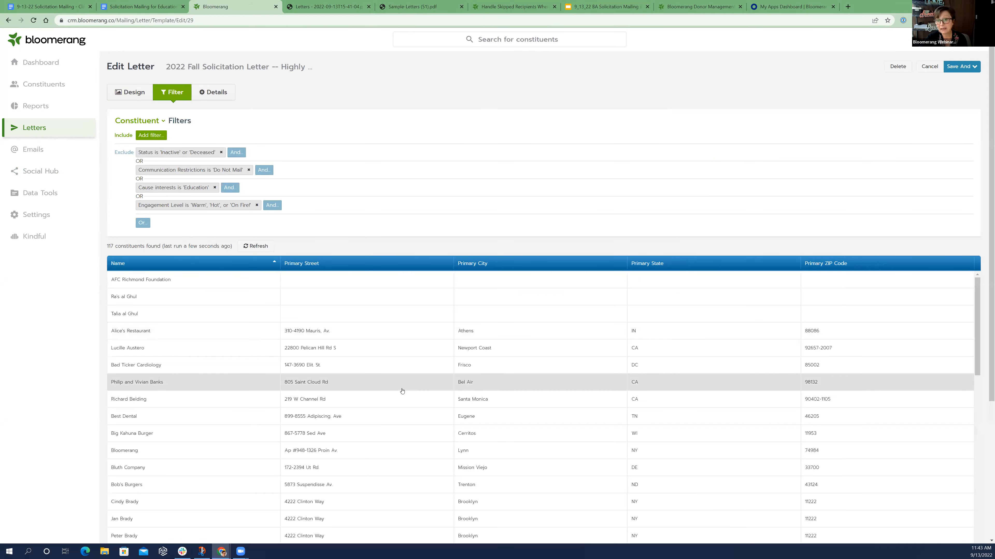
{"action": "left_click", "coordinate": [146, 135]}
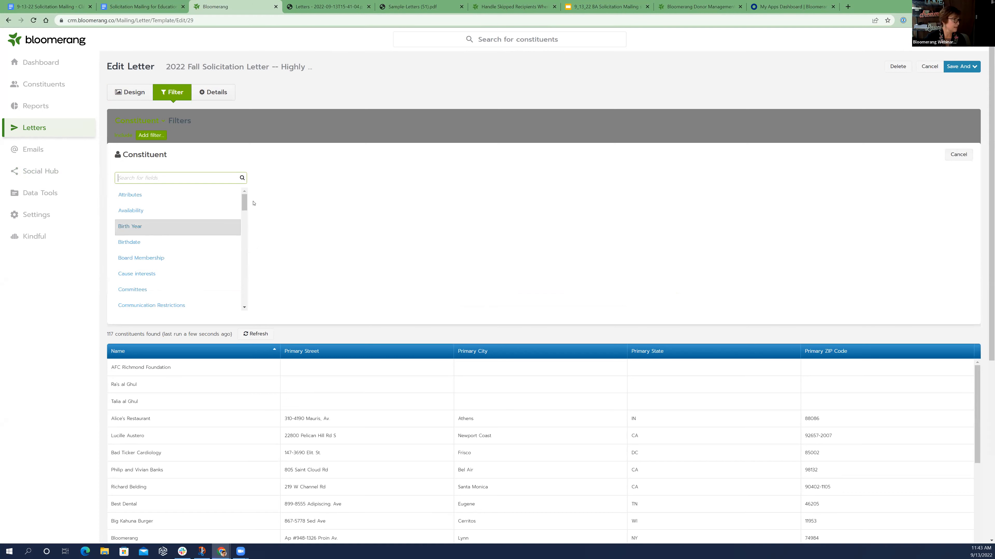
{"action": "left_click_drag", "start_coordinate": [240, 205], "coordinate": [239, 241]}
{"action": "scroll", "coordinate": [239, 244], "scroll_direction": "down", "scroll_amount": 2}
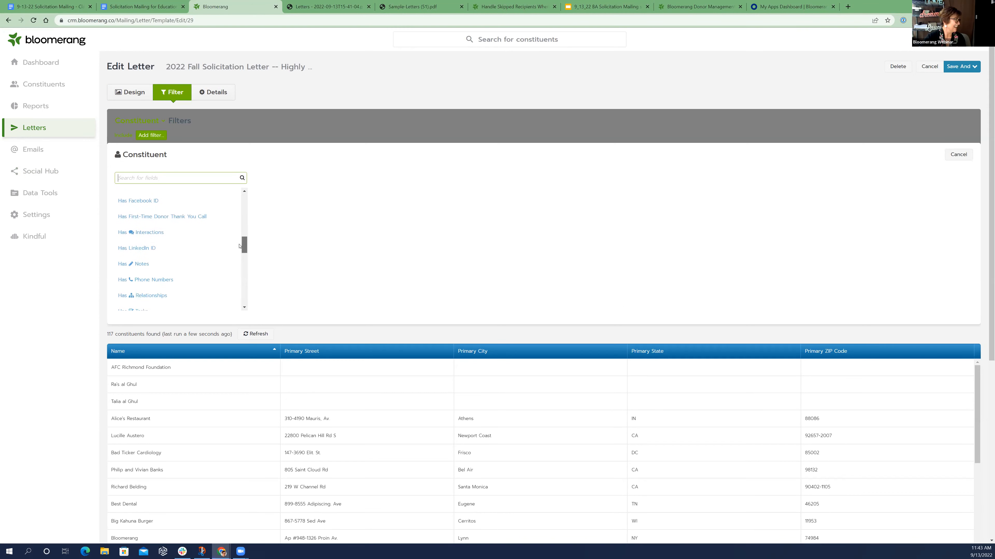
{"action": "left_click", "coordinate": [162, 296]}
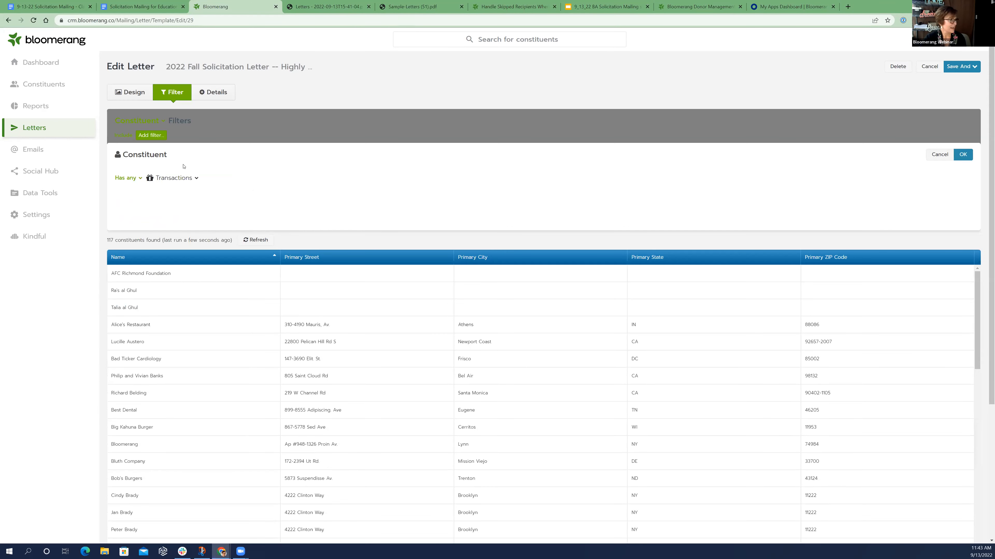
{"action": "left_click", "coordinate": [196, 179]}
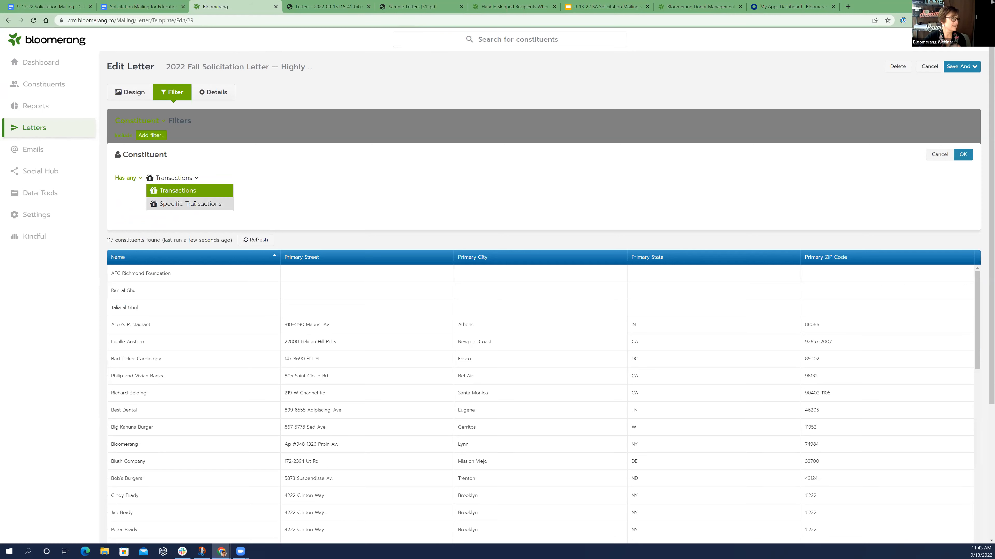
{"action": "left_click", "coordinate": [202, 205]}
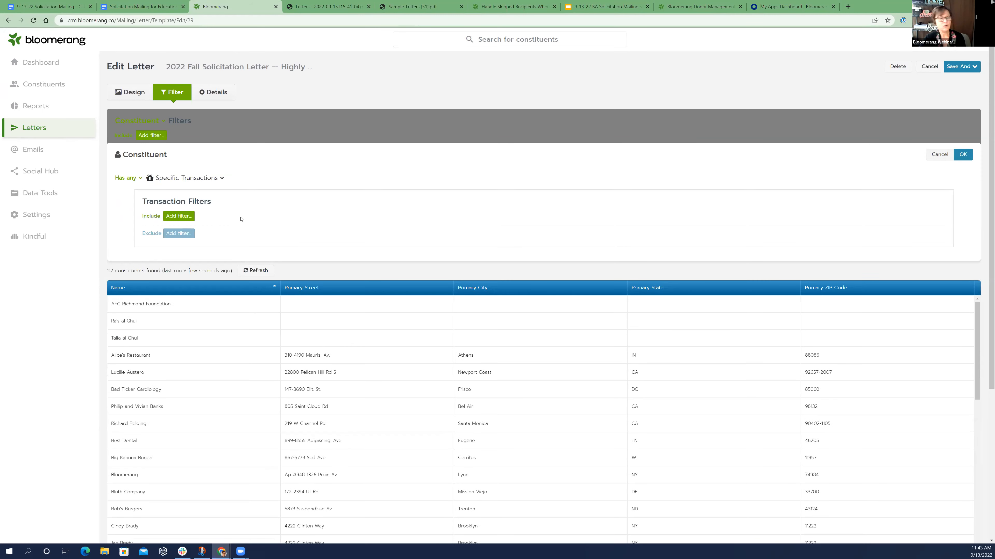
Limit the included specific transactions to amounts of at least 1000 and apply the constituent filter
{"action": "left_click", "coordinate": [189, 216]}
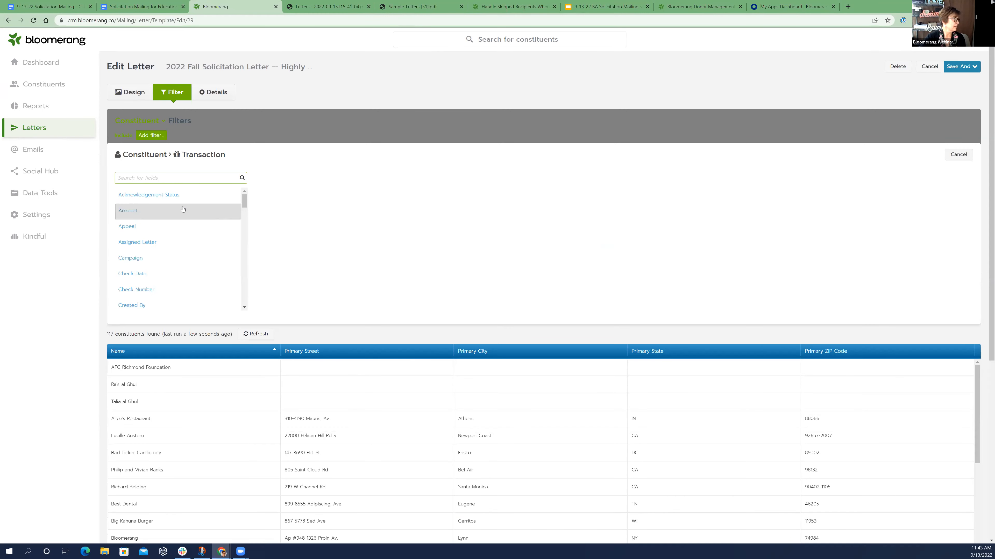
{"action": "left_click", "coordinate": [182, 210]}
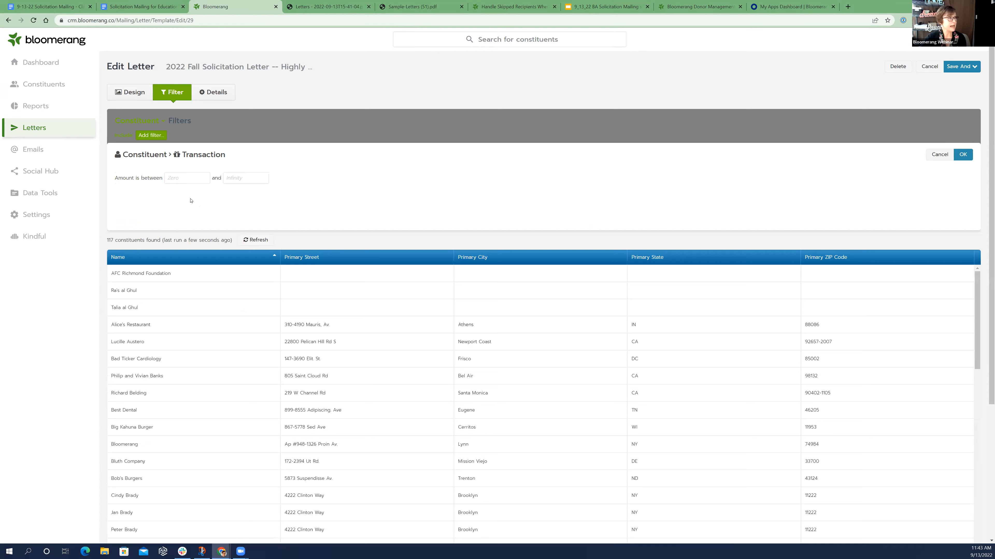
{"action": "left_click", "coordinate": [186, 182]}
{"action": "type", "text": "1000"}
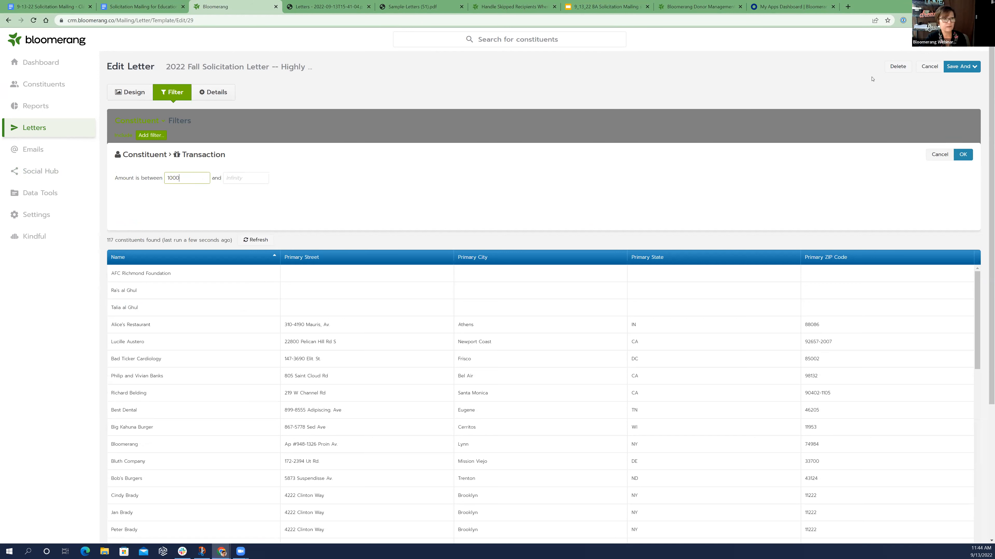
{"action": "left_click", "coordinate": [963, 155]}
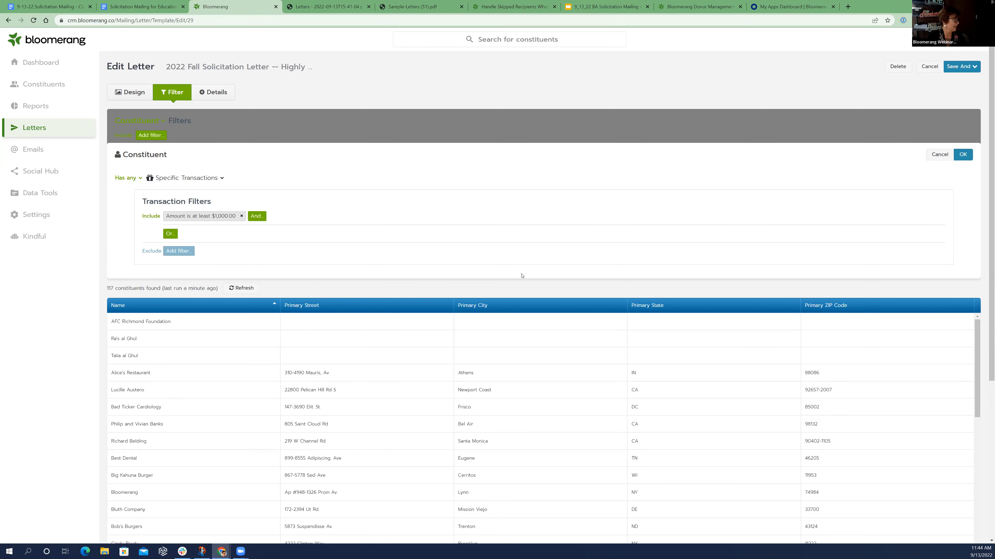
{"action": "left_click", "coordinate": [963, 155]}
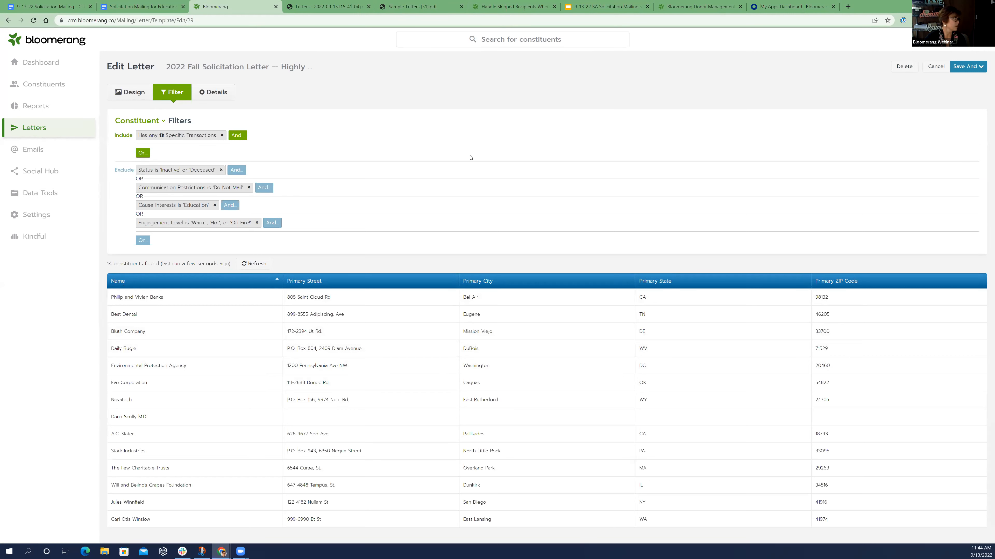
Save the letter and preview its generation, checking the skipped recipients and the recipients
{"action": "left_click", "coordinate": [972, 70]}
{"action": "left_click", "coordinate": [974, 85]}
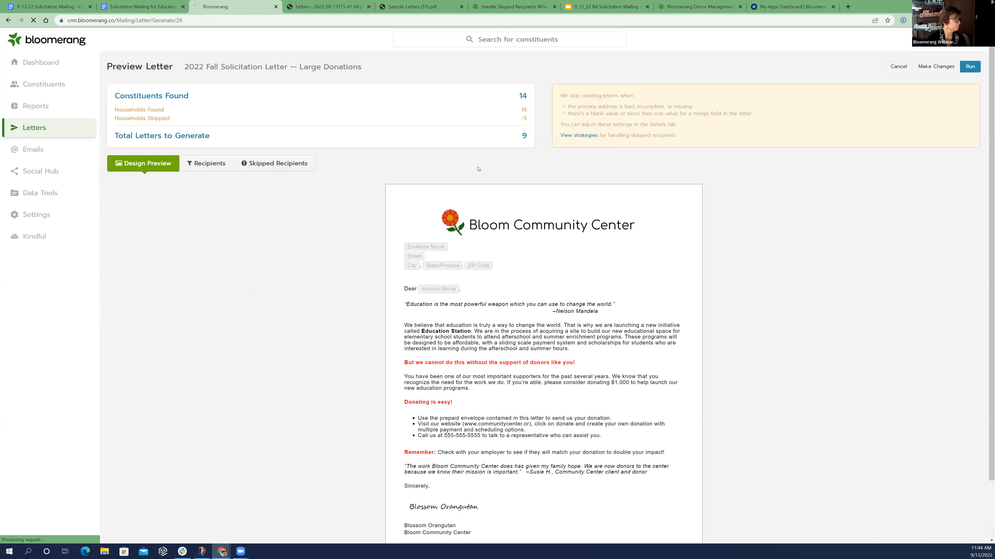
{"action": "left_click", "coordinate": [242, 164]}
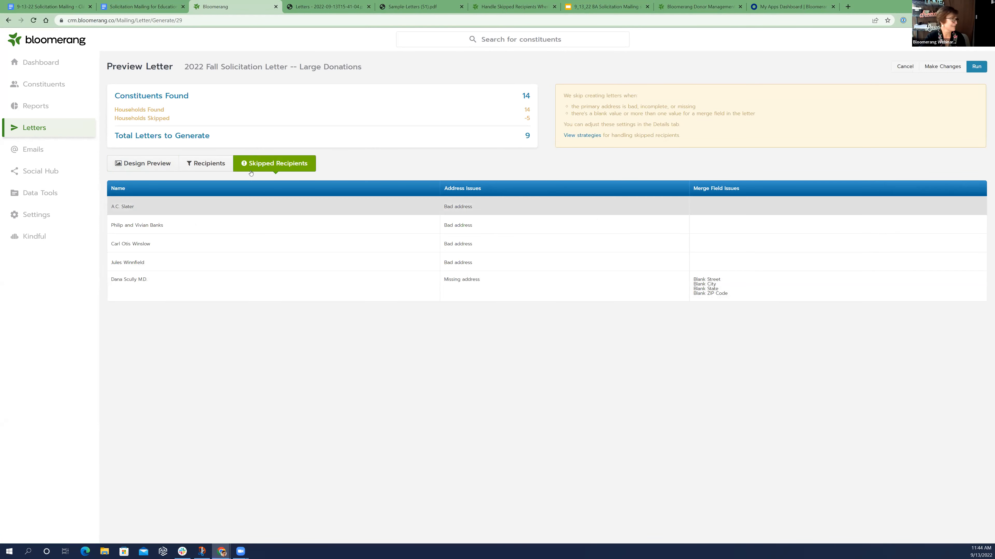
{"action": "left_click", "coordinate": [216, 166]}
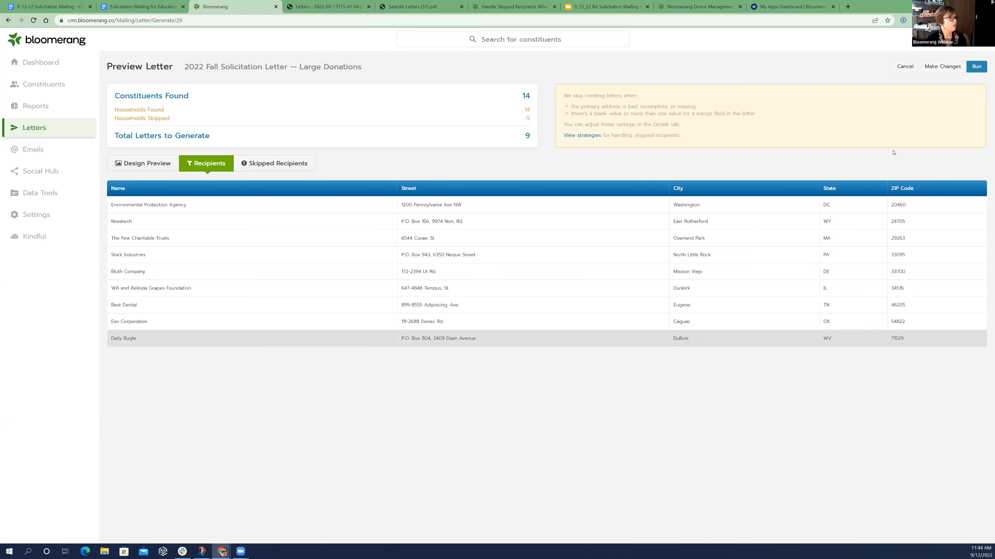
Generate all the Large Donations letters as a real run, not a test, and download them
{"action": "left_click", "coordinate": [972, 66]}
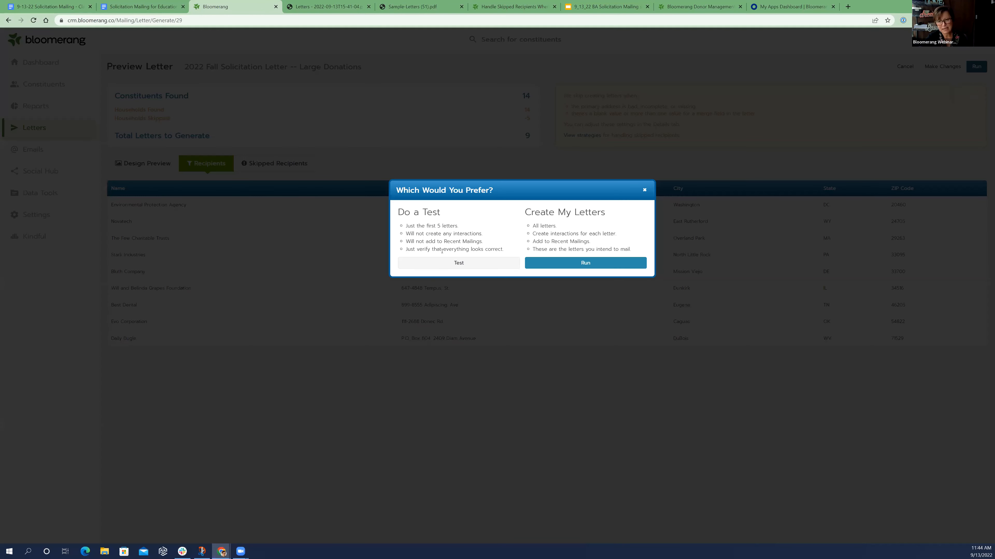
{"action": "left_click", "coordinate": [582, 264]}
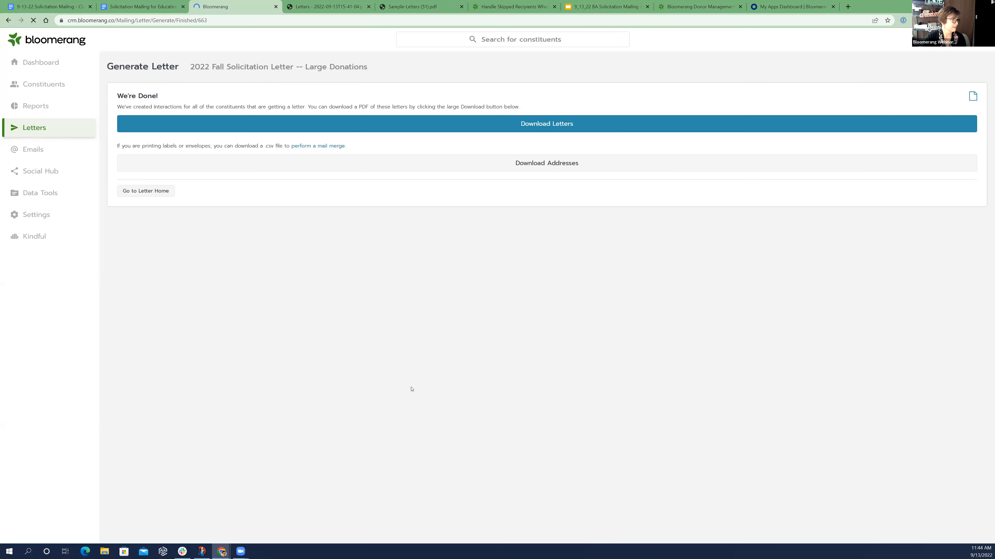
{"action": "left_click", "coordinate": [432, 130]}
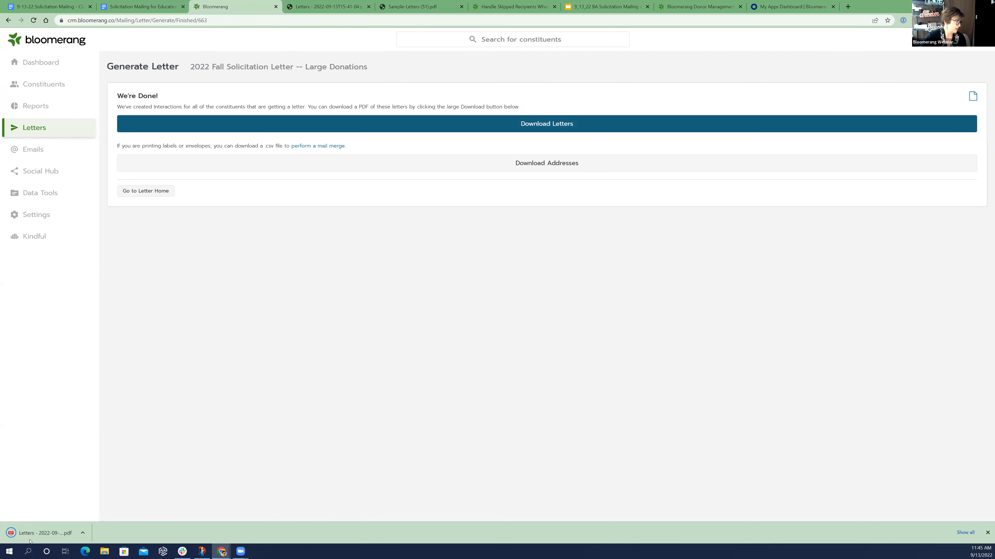
Open the downloaded letters PDF and review the merged addresses, greetings and large donor text across its pages
{"action": "left_click", "coordinate": [40, 527]}
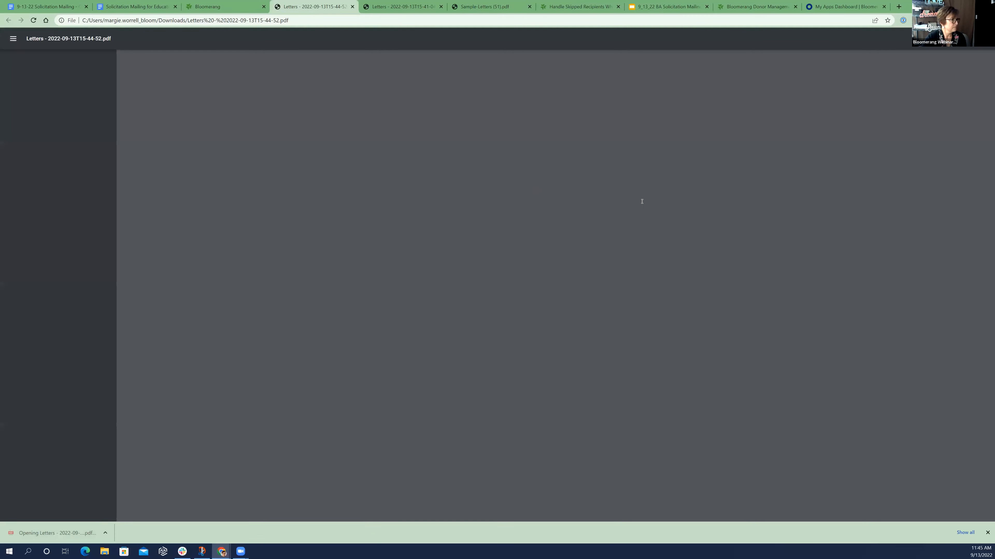
{"action": "scroll", "coordinate": [579, 213], "scroll_direction": "down", "scroll_amount": 2}
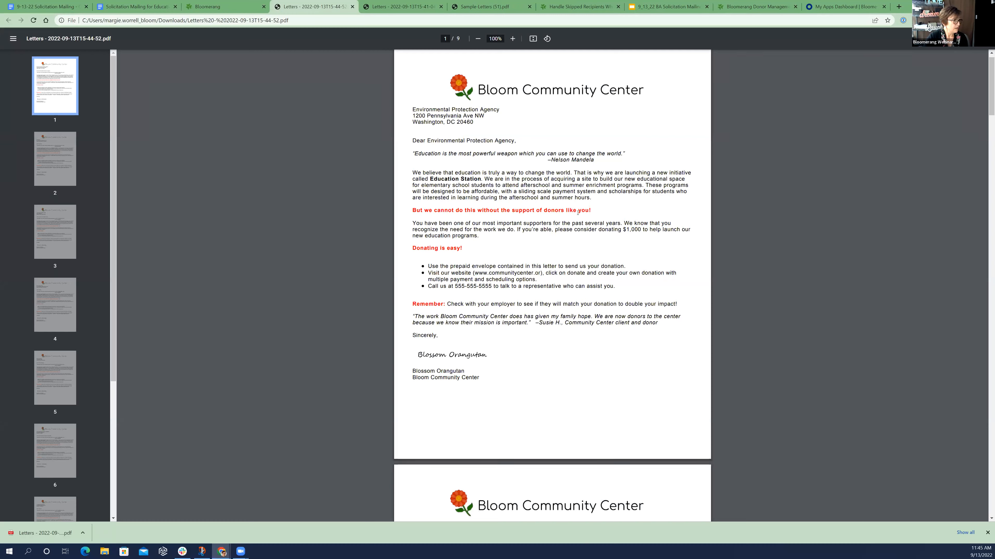
{"action": "scroll", "coordinate": [579, 212], "scroll_direction": "down", "scroll_amount": 4}
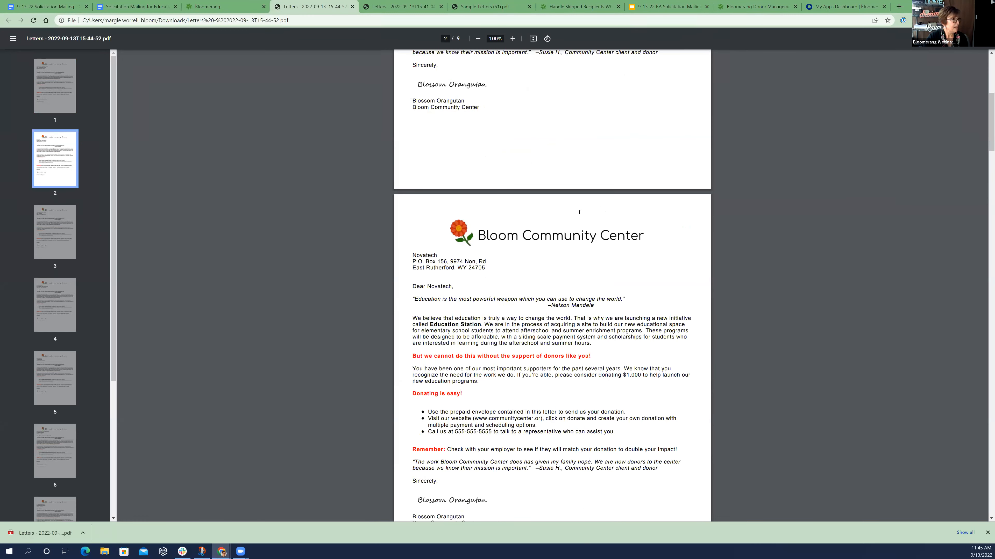
{"action": "scroll", "coordinate": [580, 212], "scroll_direction": "down", "scroll_amount": 10}
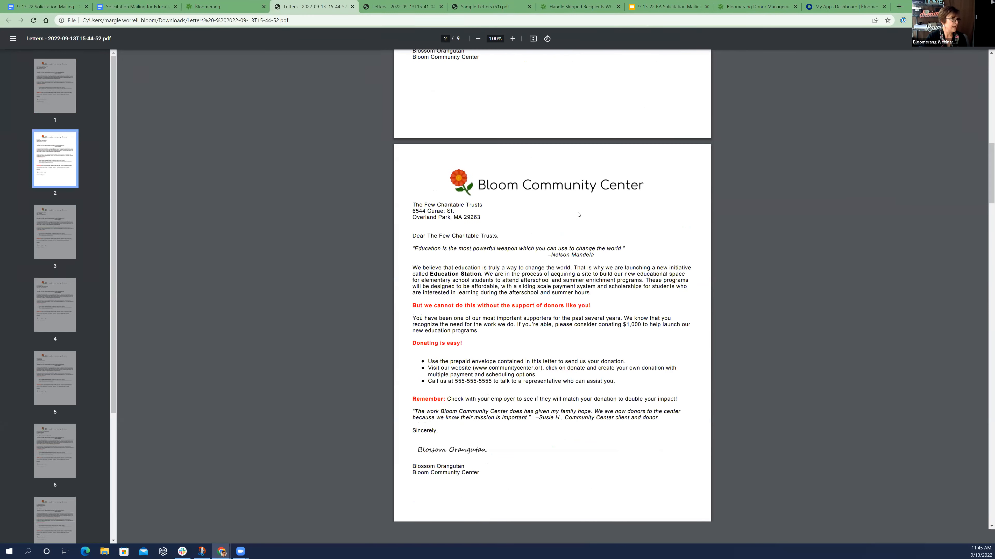
{"action": "scroll", "coordinate": [578, 214], "scroll_direction": "down", "scroll_amount": 6}
{"action": "scroll", "coordinate": [577, 214], "scroll_direction": "up", "scroll_amount": 3}
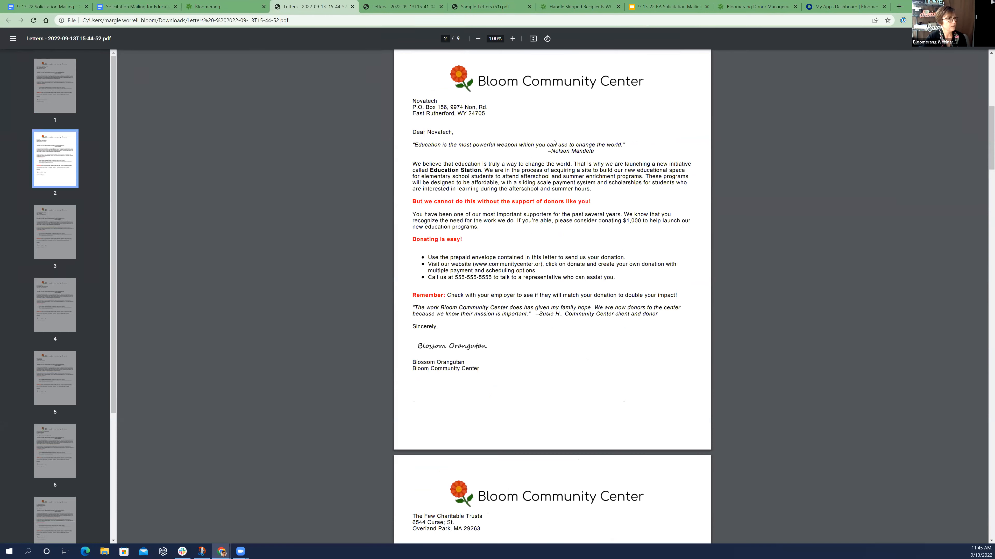
{"action": "scroll", "coordinate": [554, 142], "scroll_direction": "up", "scroll_amount": 8}
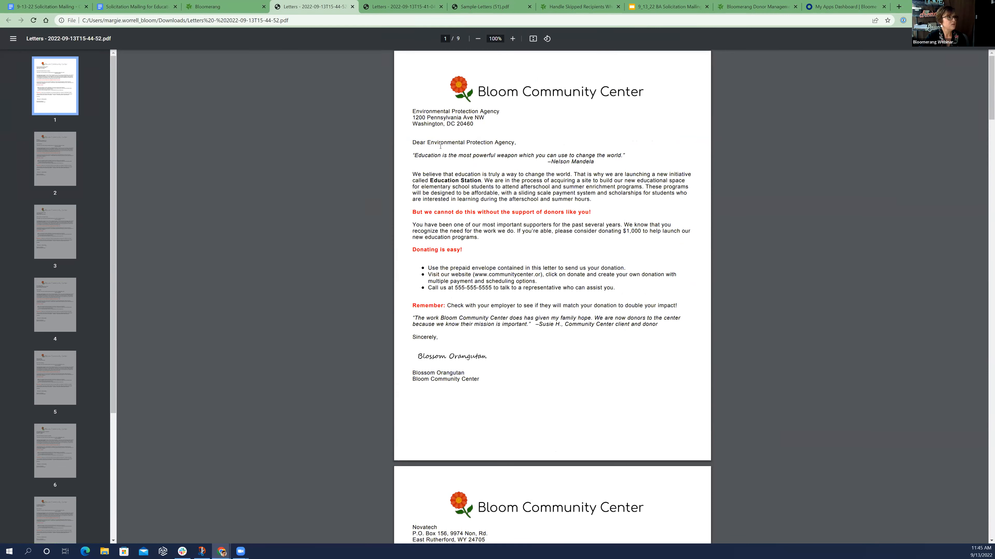
Return to the letter templates in Bloomerang and open the filters of "2022 Fall Solicitation Letter -- Large Donations"
{"action": "left_click", "coordinate": [227, 8]}
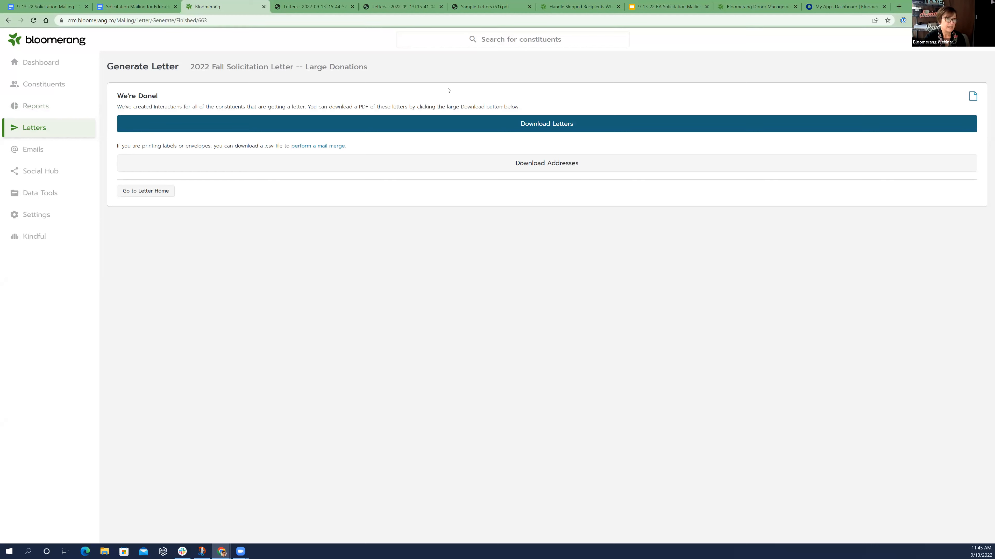
{"action": "left_click", "coordinate": [151, 192]}
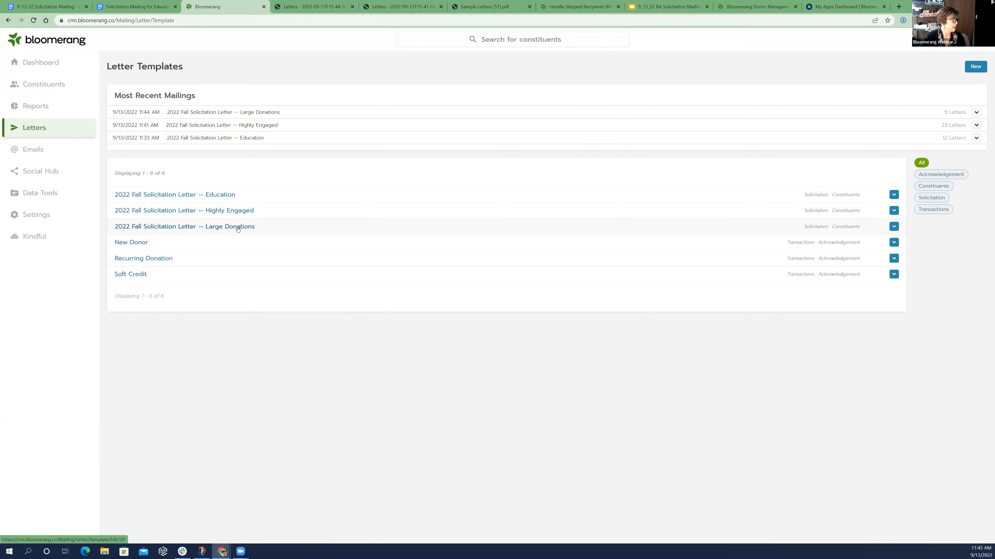
{"action": "left_click", "coordinate": [237, 230]}
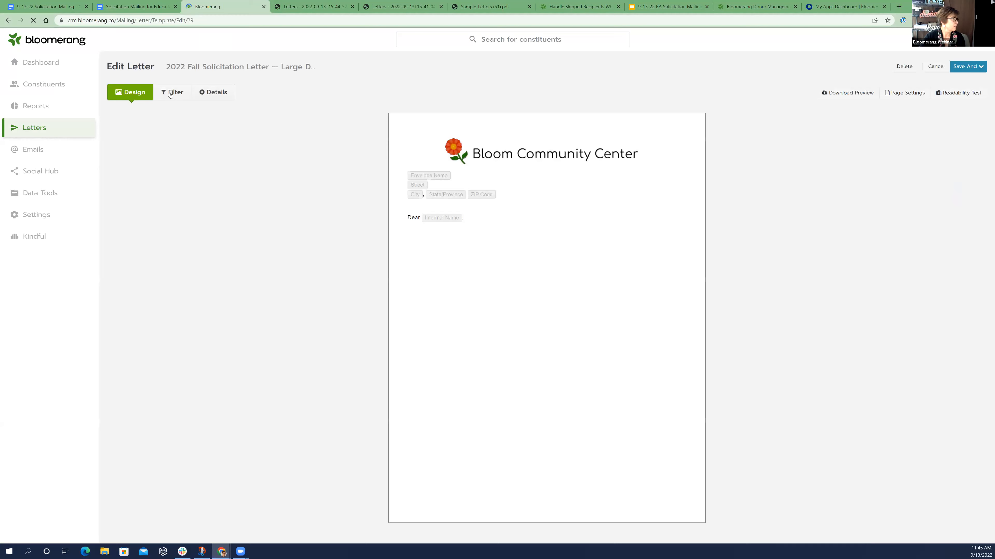
{"action": "left_click", "coordinate": [170, 93]}
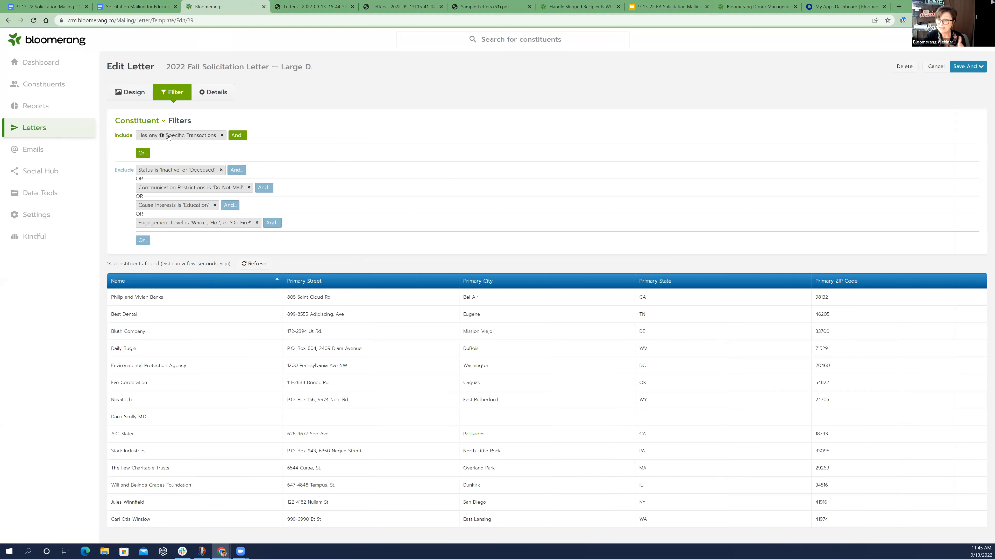
Add an Include condition to the Specific Transactions filter requiring the constituent Type to be Individual
{"action": "left_click", "coordinate": [236, 136]}
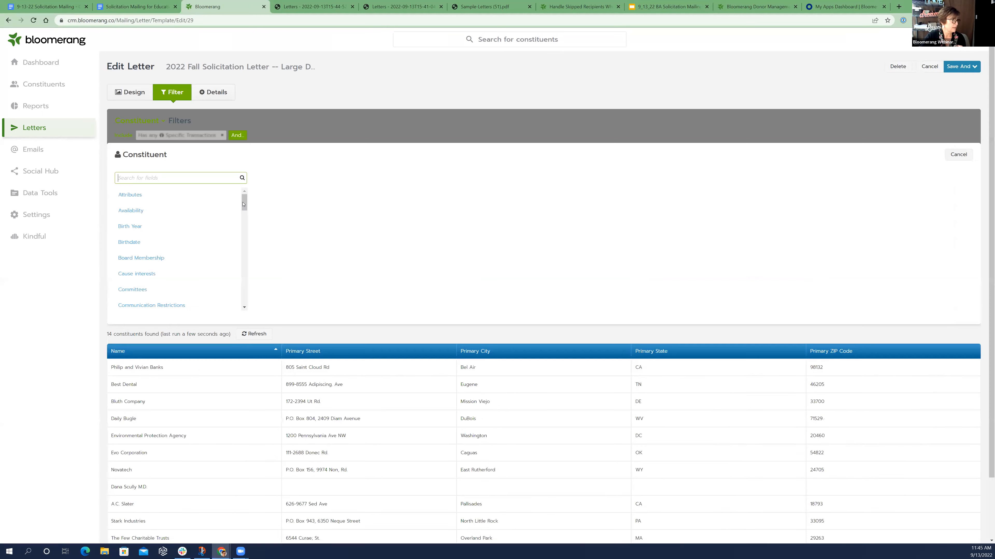
{"action": "scroll", "coordinate": [191, 274], "scroll_direction": "down", "scroll_amount": 10}
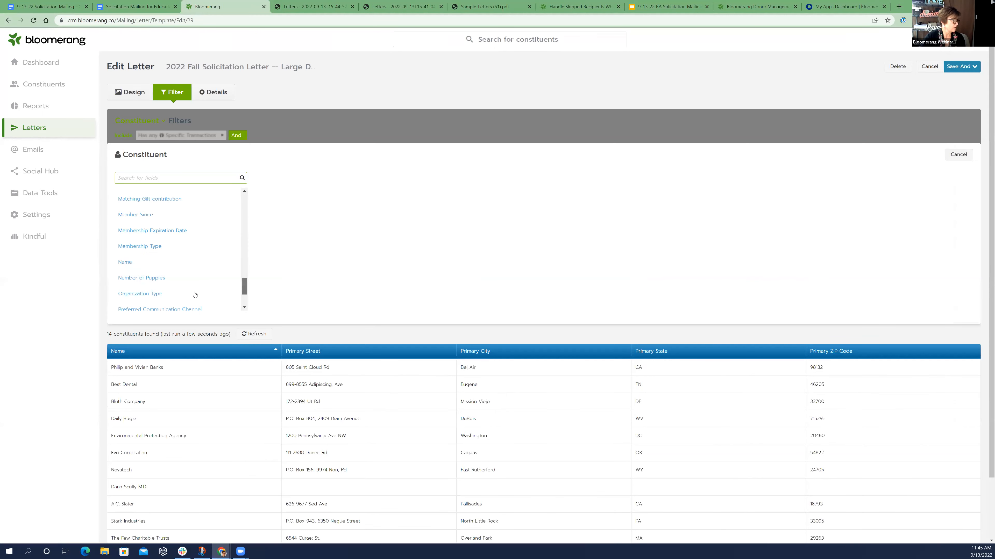
{"action": "left_click", "coordinate": [190, 288]}
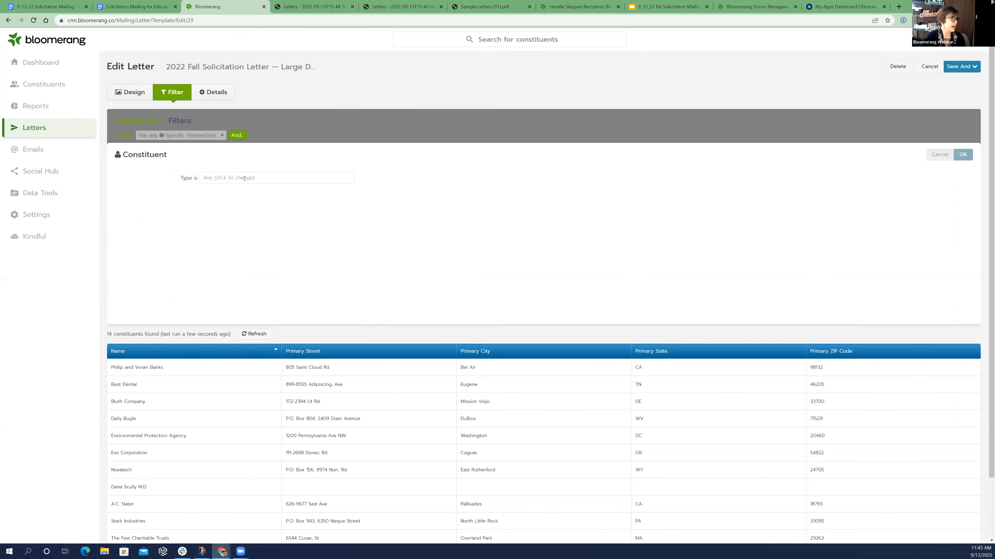
{"action": "left_click", "coordinate": [228, 193]}
{"action": "left_click", "coordinate": [229, 190]}
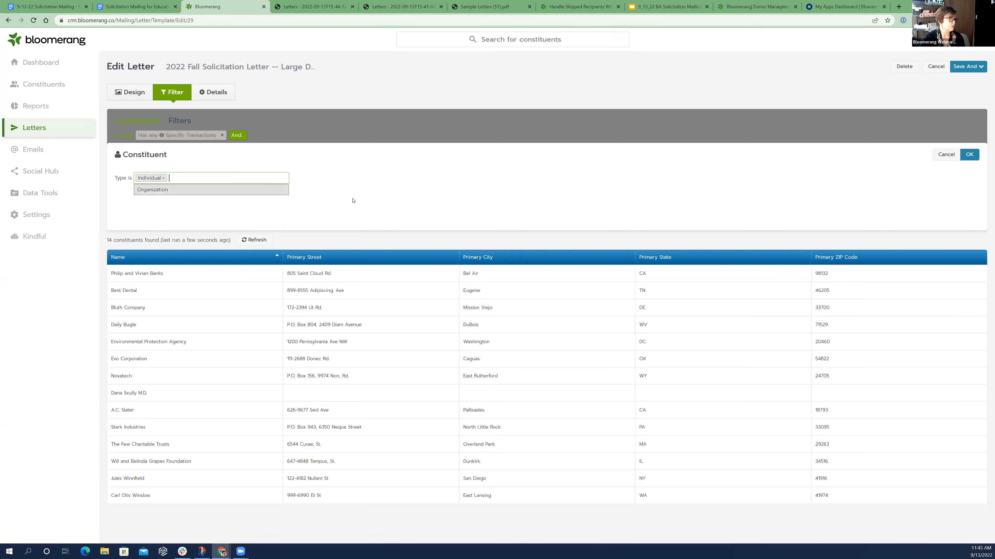
{"action": "left_click", "coordinate": [552, 183]}
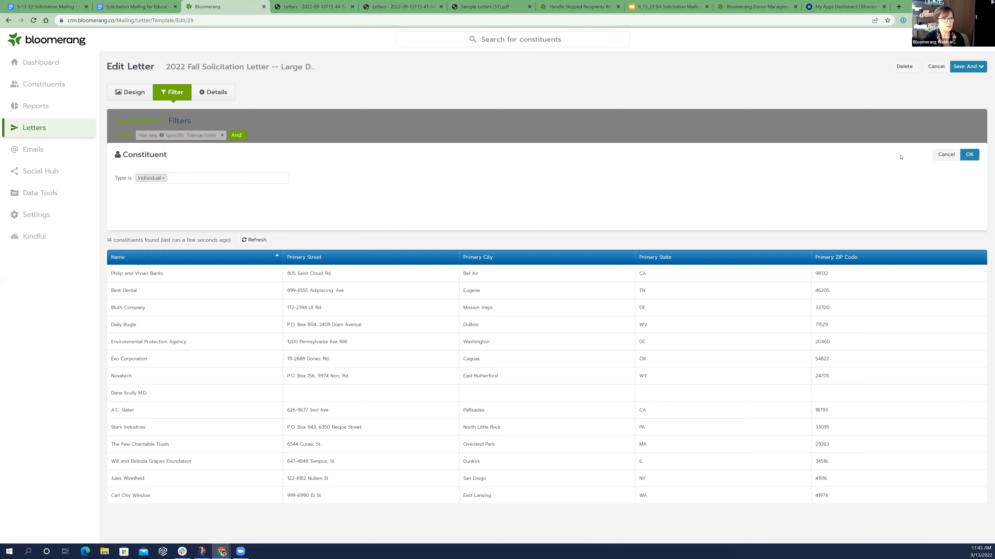
{"action": "left_click", "coordinate": [970, 157]}
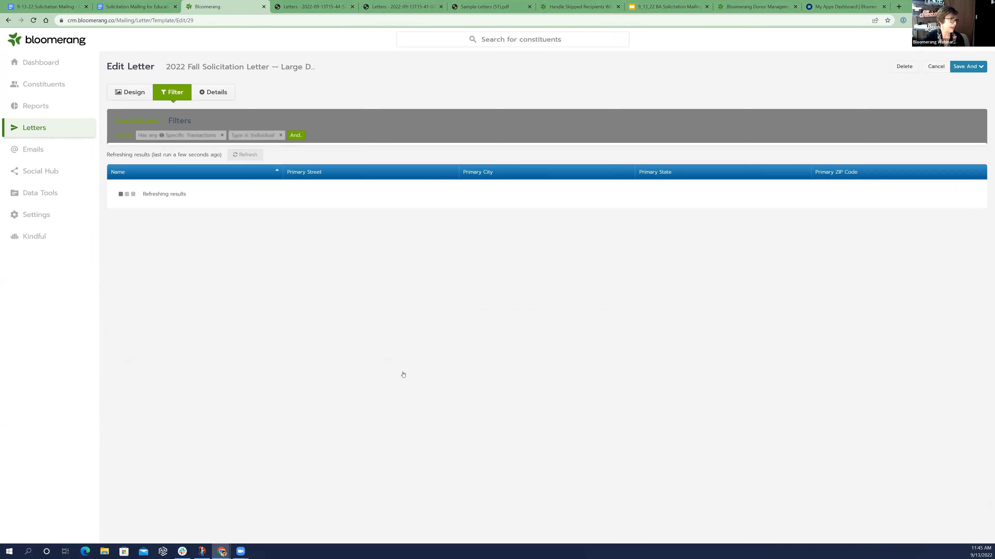
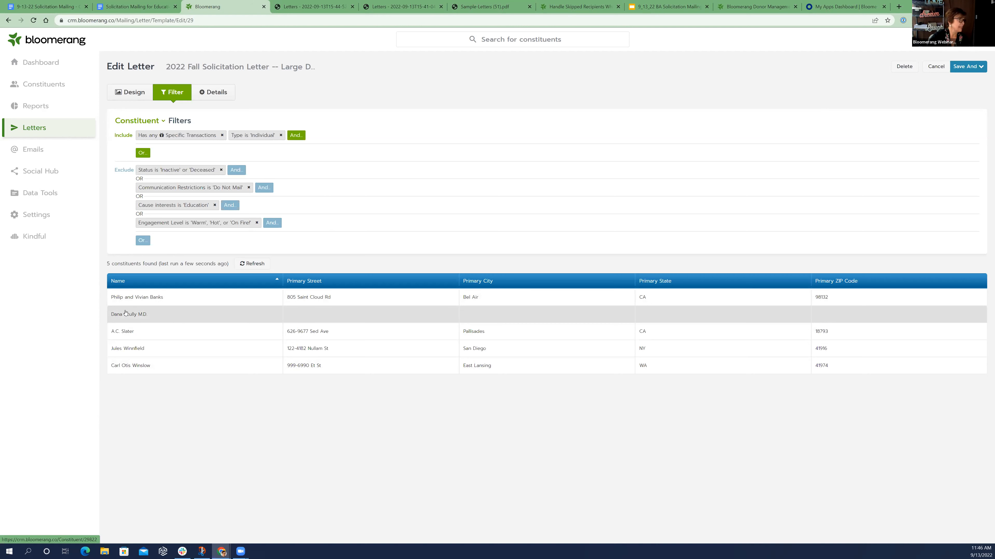
Leave the Large Donations letter without saving, find the listed recipient with no address among the constituents, and open that person's profile details
{"action": "left_click", "coordinate": [49, 89]}
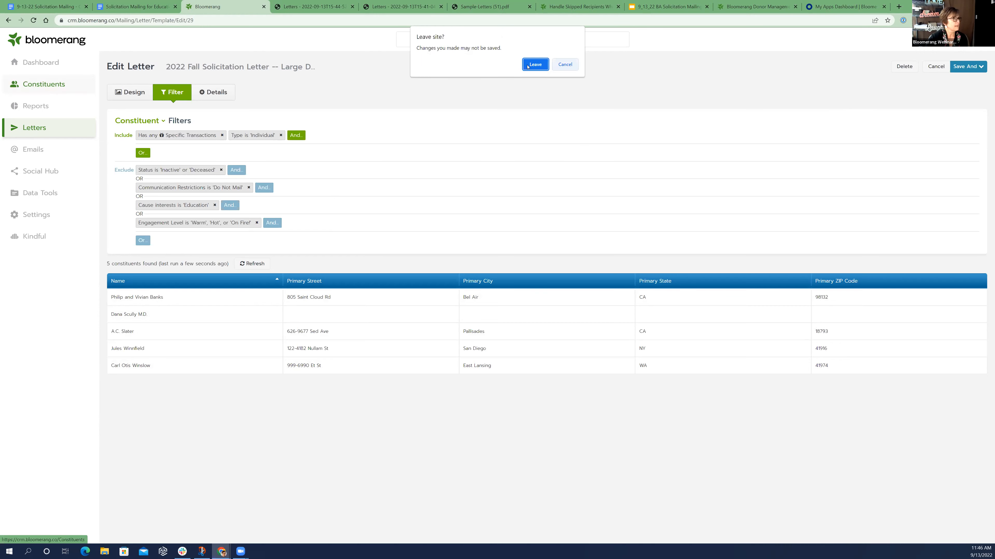
{"action": "left_click", "coordinate": [535, 64]}
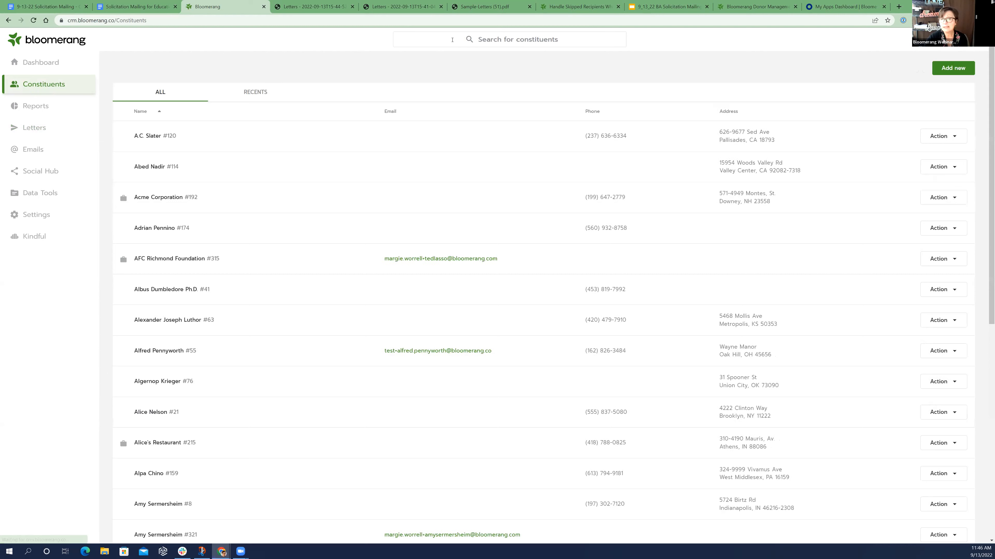
{"action": "left_click", "coordinate": [453, 40]}
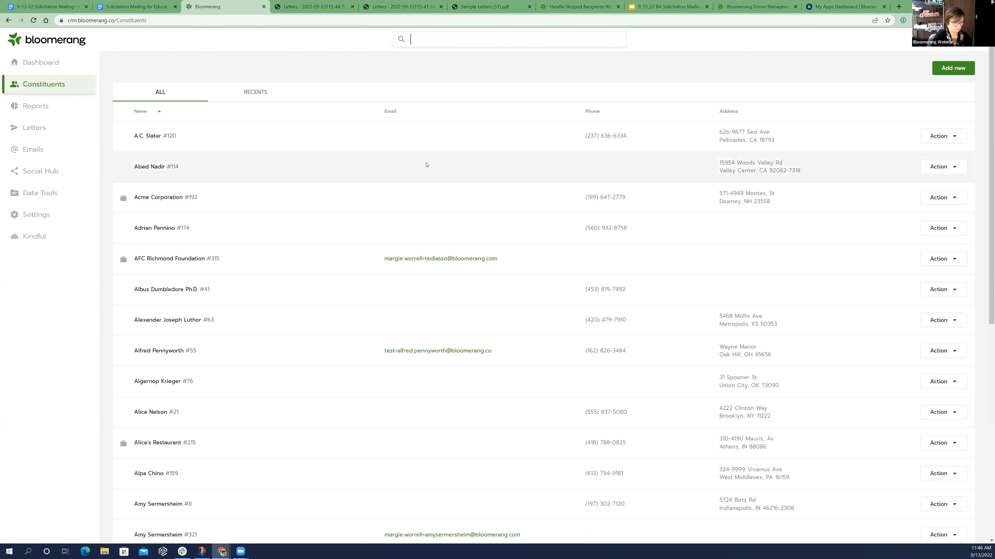
{"action": "type", "text": "dana"}
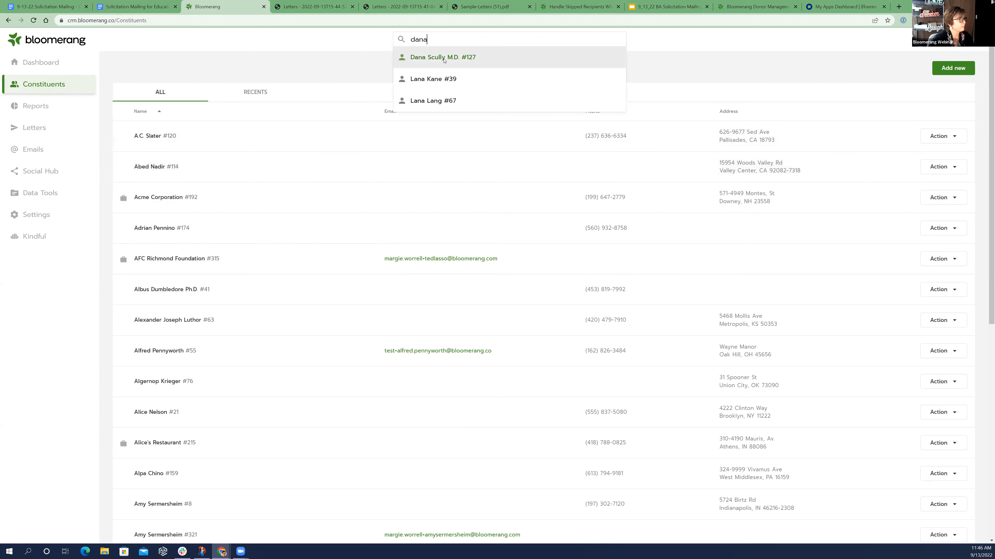
{"action": "left_click", "coordinate": [441, 58]}
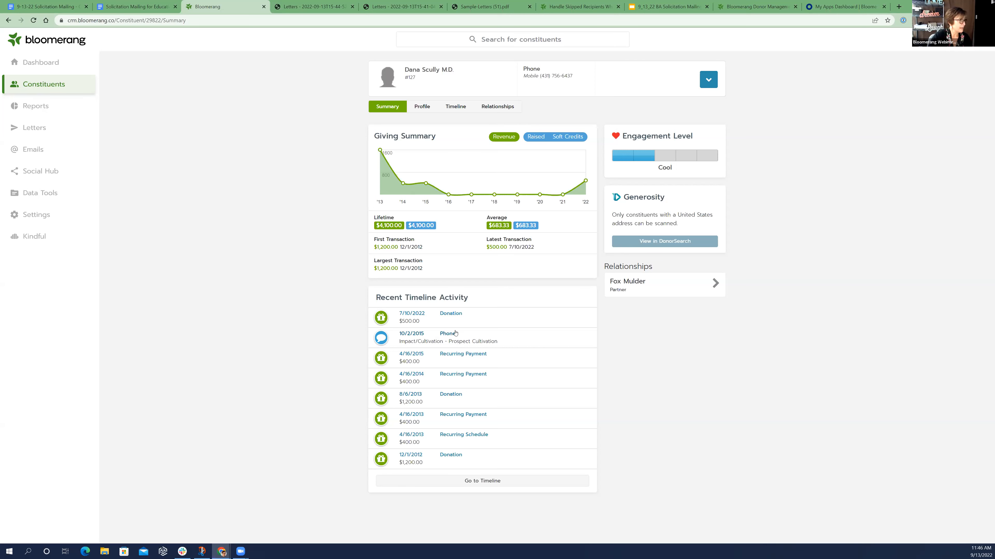
{"action": "left_click", "coordinate": [427, 106]}
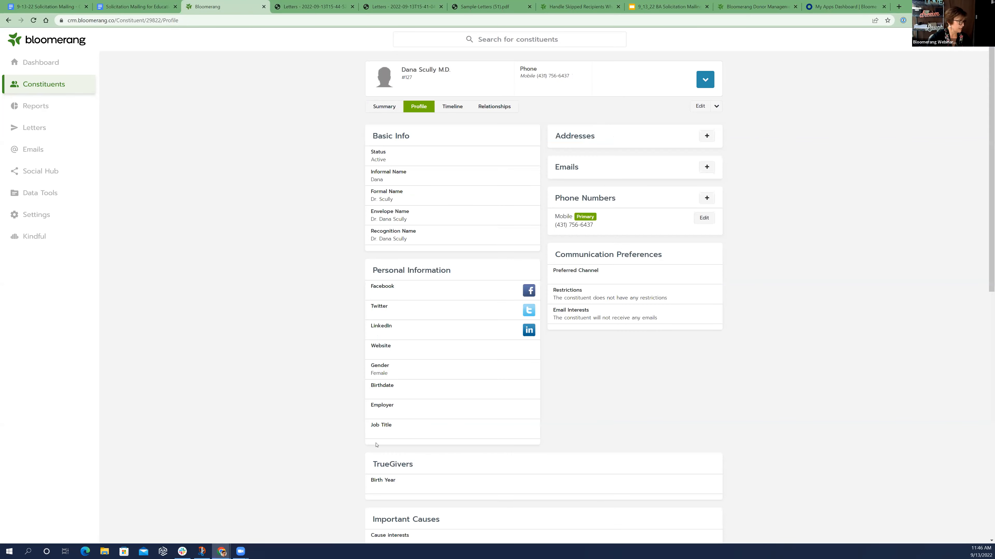
Return to the "2022 Fall Solicitation Letter -- Large Donations" recipient list and open the record of the recipient on Sed Ave to check the address
{"action": "left_click", "coordinate": [63, 129]}
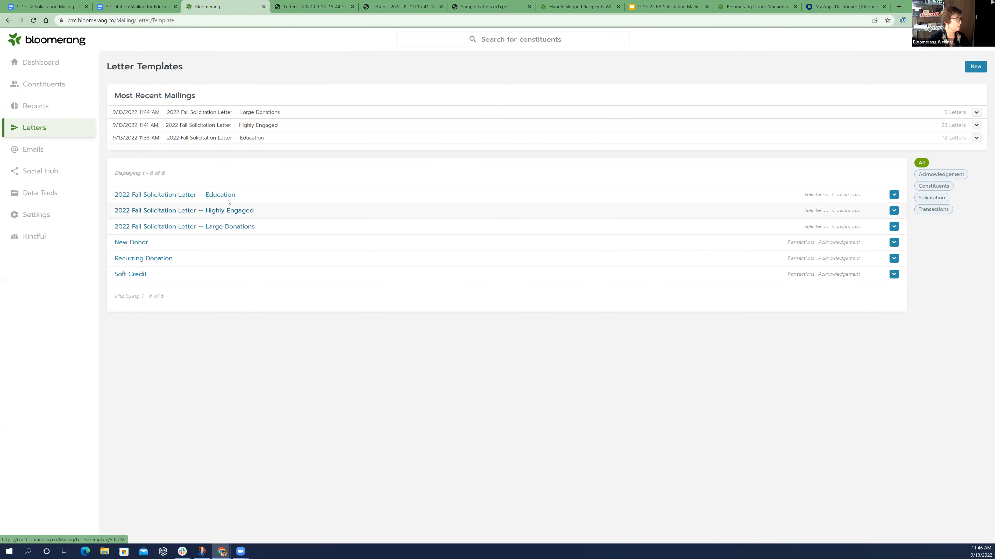
{"action": "left_click", "coordinate": [244, 227]}
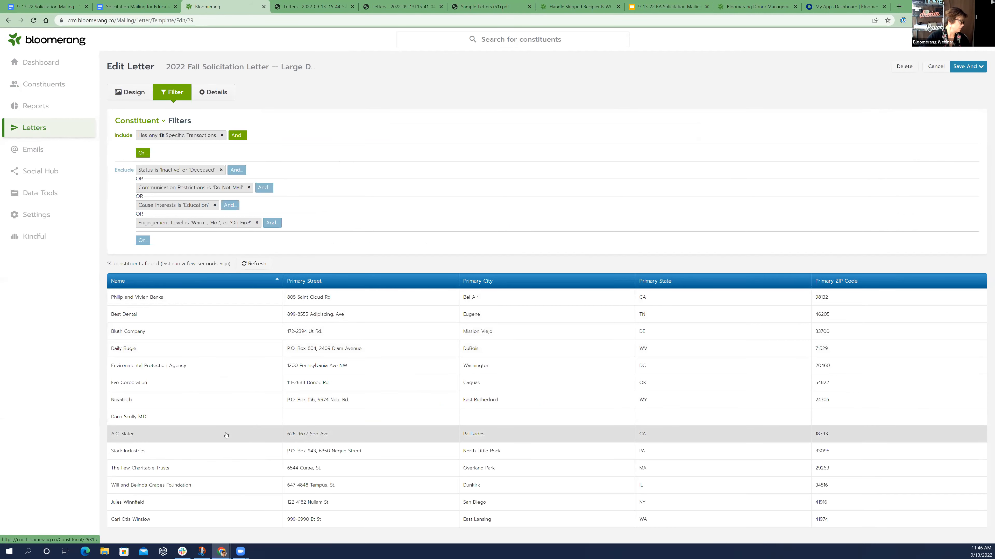
{"action": "left_click", "coordinate": [59, 86]}
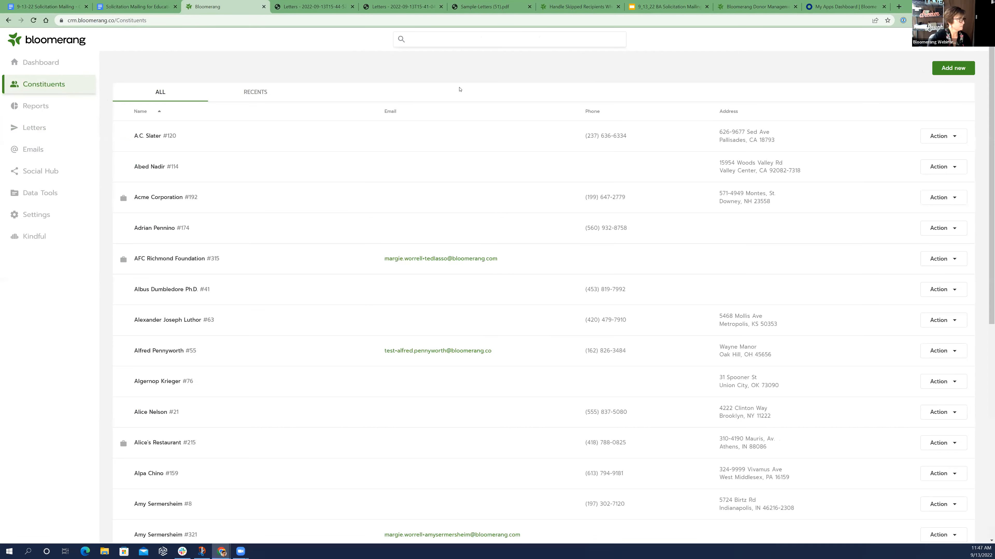
{"action": "left_click", "coordinate": [231, 138]}
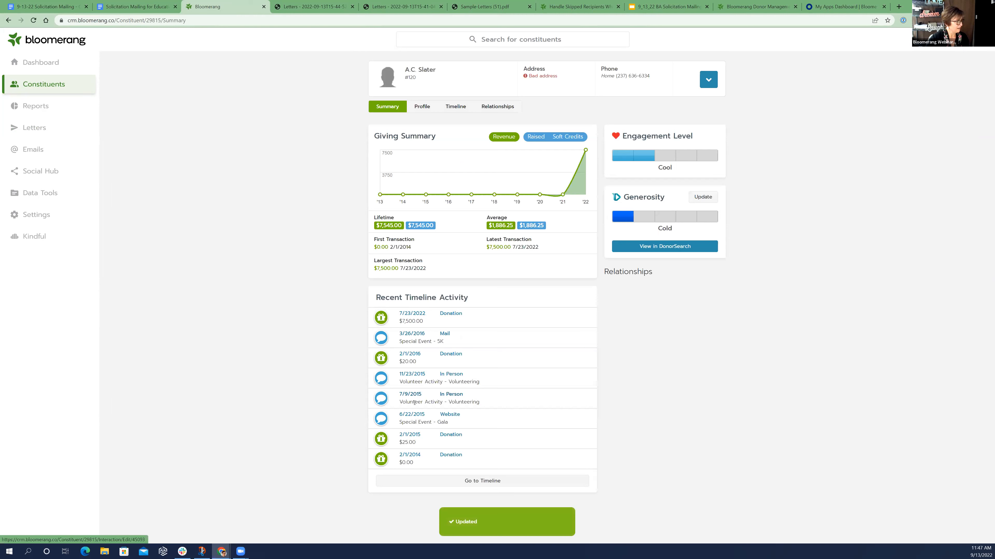
Open the recipient list of "2022 Fall Solicitation Letter -- Education" and look up the recipient on Washington St in the constituent records
{"action": "left_click", "coordinate": [50, 128]}
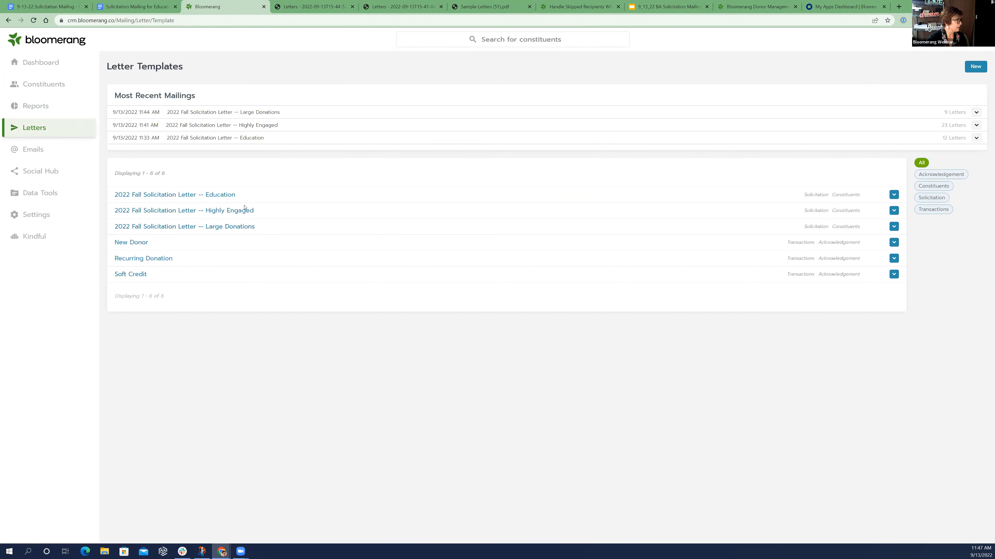
{"action": "left_click", "coordinate": [231, 195]}
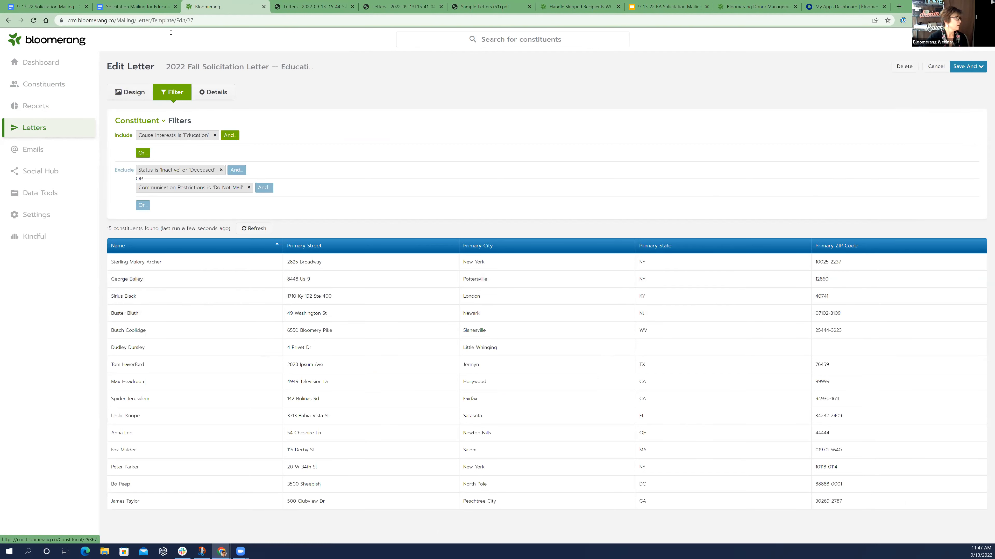
{"action": "left_click", "coordinate": [55, 89]}
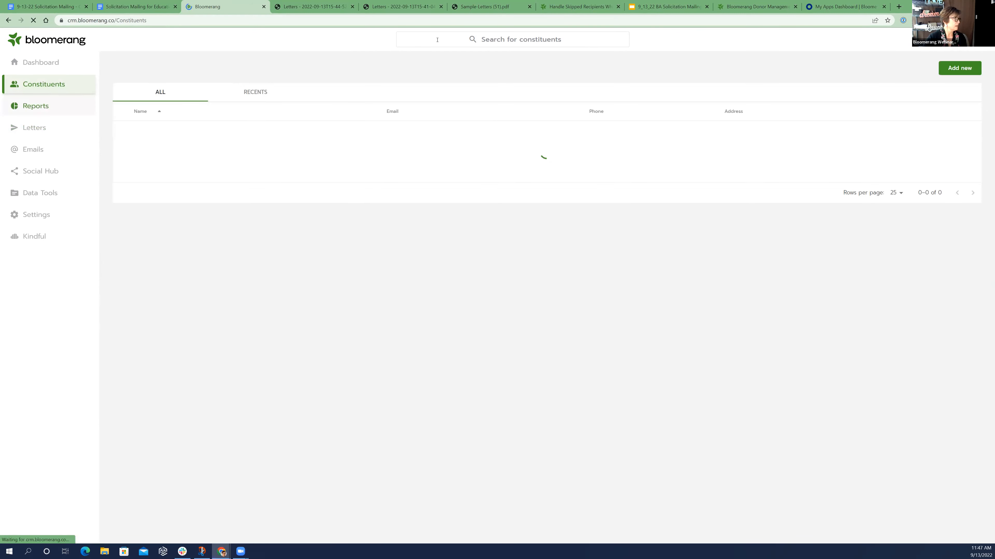
{"action": "type", "text": "buster "}
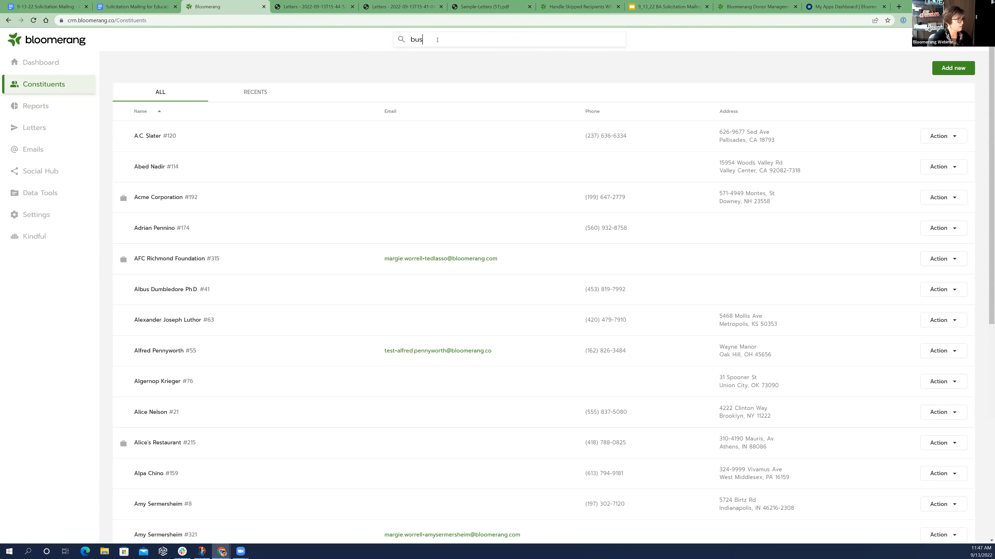
{"action": "type", "text": "bluth"}
{"action": "key", "text": "Return"}
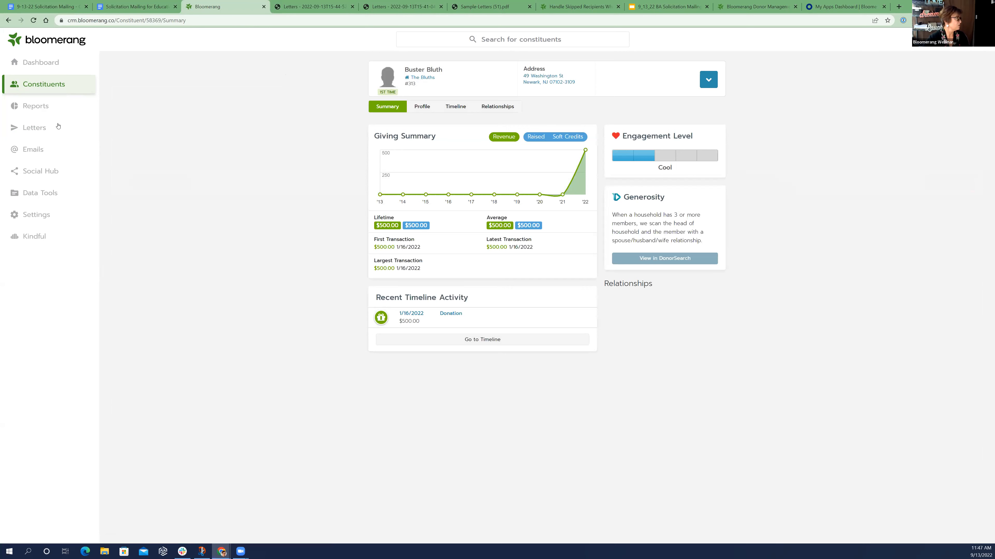
Reopen "2022 Fall Solicitation Letter -- Large Donations" and review the constituents matched by its filters
{"action": "left_click", "coordinate": [47, 132]}
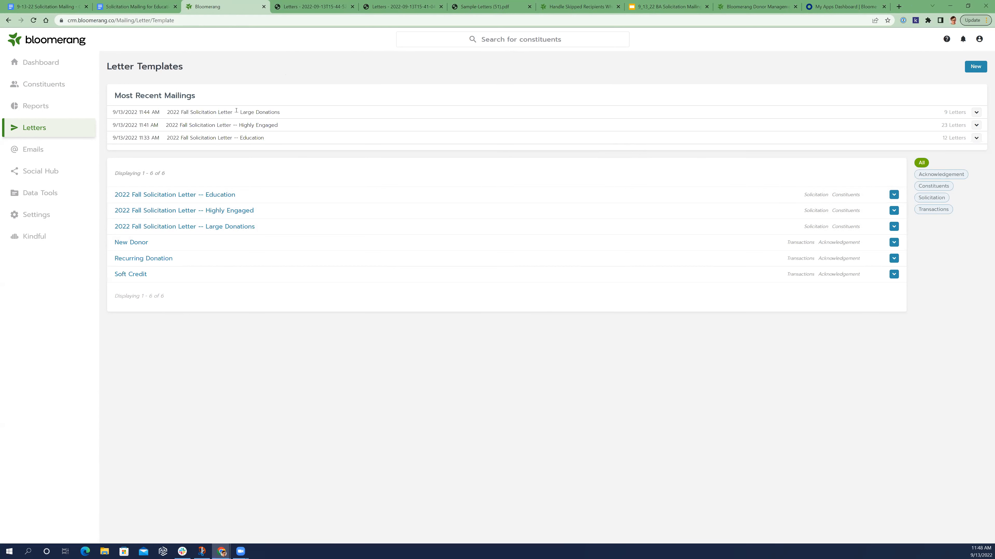
{"action": "left_click", "coordinate": [246, 228]}
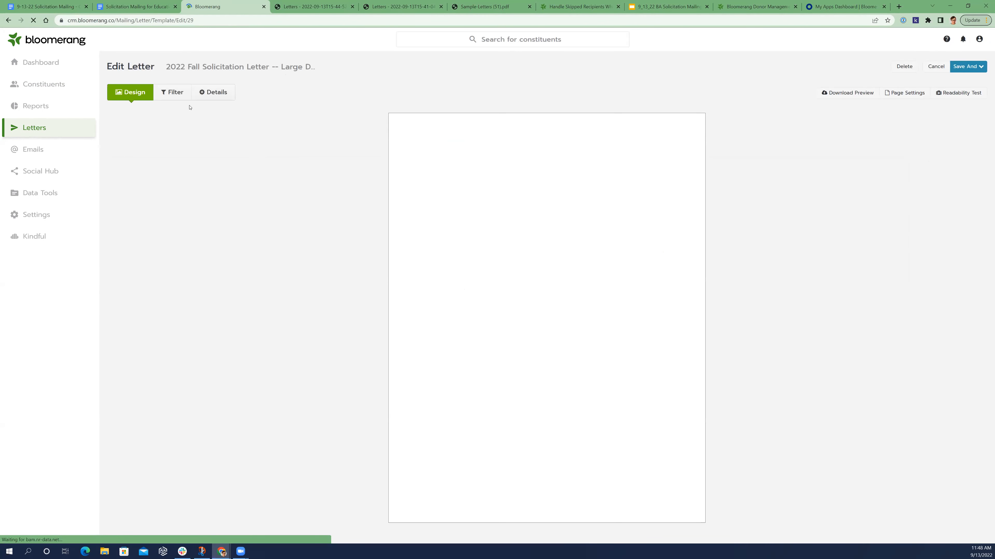
{"action": "left_click", "coordinate": [172, 92]}
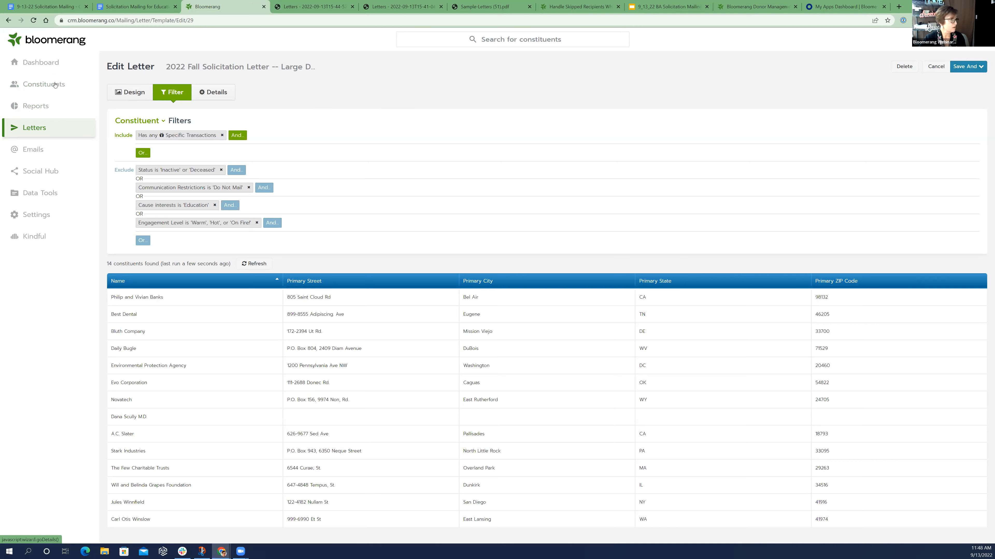
{"action": "left_click", "coordinate": [45, 83]}
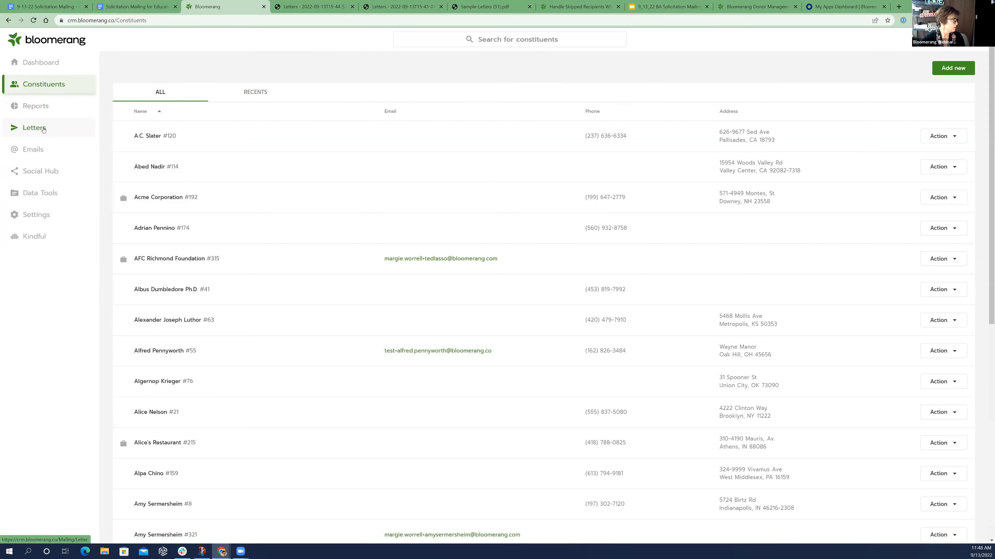
Download the PDF of the most recent Large Donations mailing and review the addresses and greetings of its letters
{"action": "left_click", "coordinate": [42, 128]}
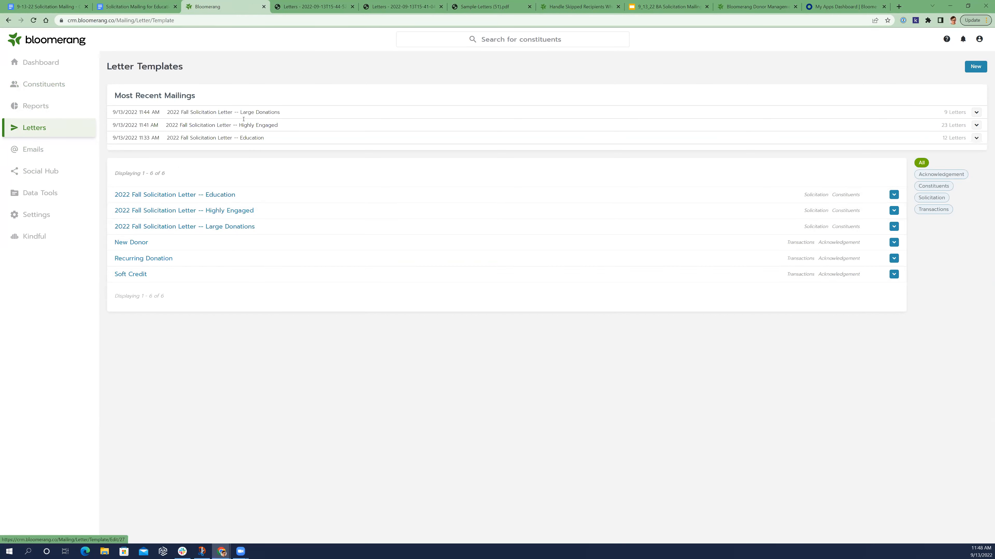
{"action": "left_click", "coordinate": [976, 112]}
{"action": "left_click", "coordinate": [976, 129]}
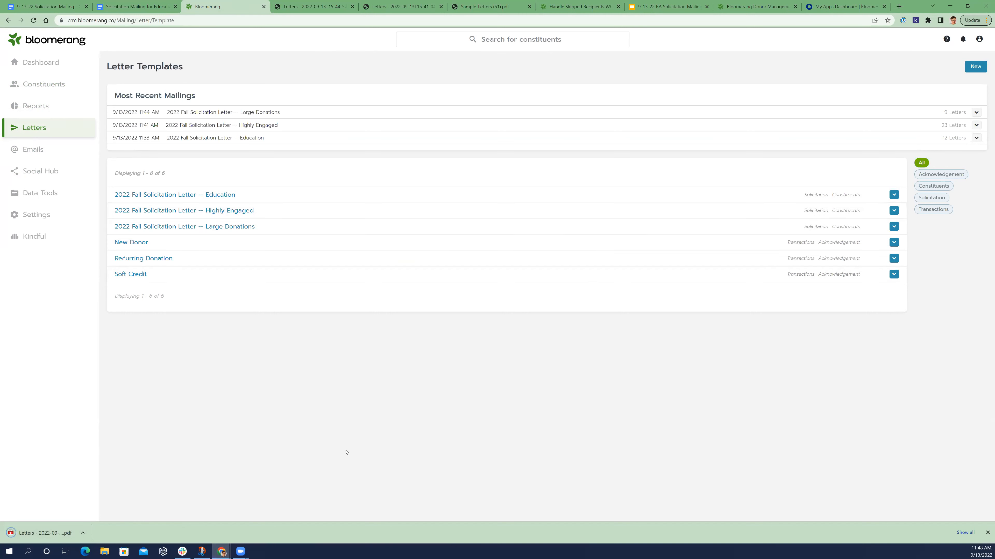
{"action": "left_click", "coordinate": [48, 540]}
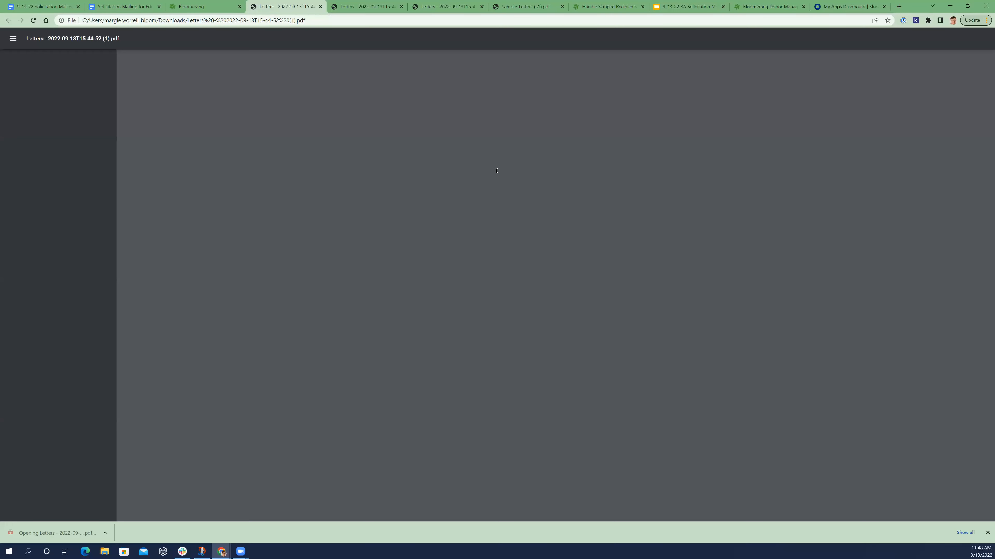
{"action": "scroll", "coordinate": [544, 255], "scroll_direction": "down", "scroll_amount": 1}
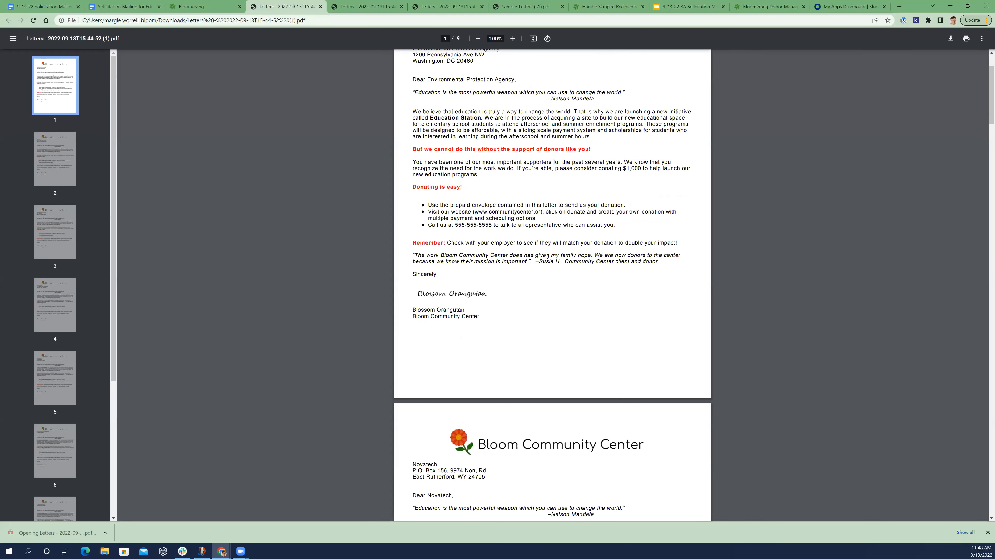
{"action": "scroll", "coordinate": [546, 257], "scroll_direction": "down", "scroll_amount": 20}
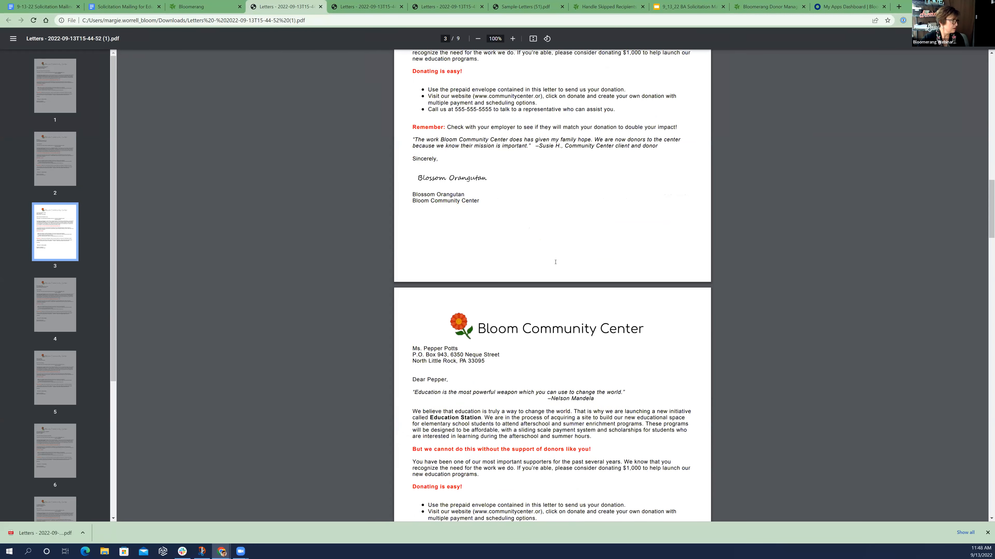
{"action": "scroll", "coordinate": [556, 262], "scroll_direction": "down", "scroll_amount": 4}
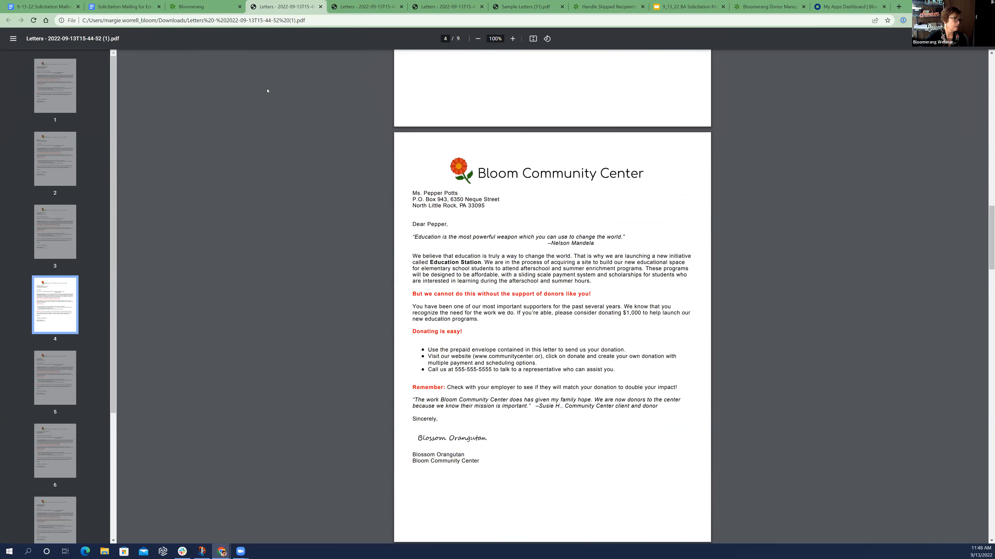
Return to Bloomerang and search the constituents by first name for the contact addressed in the fourth Large Donations letter
{"action": "left_click", "coordinate": [190, 6]}
{"action": "left_click", "coordinate": [58, 87]}
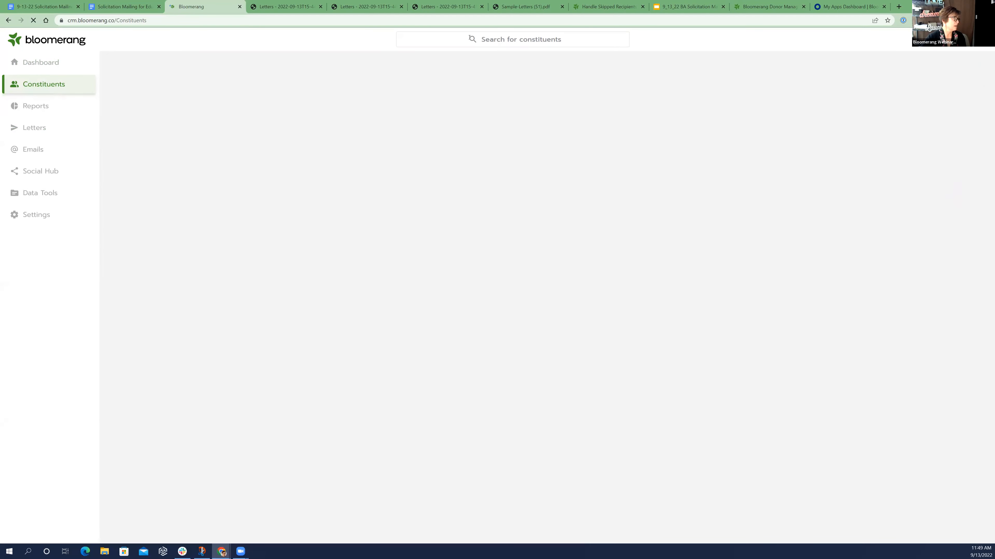
{"action": "left_click", "coordinate": [467, 41]}
{"action": "type", "text": "m"}
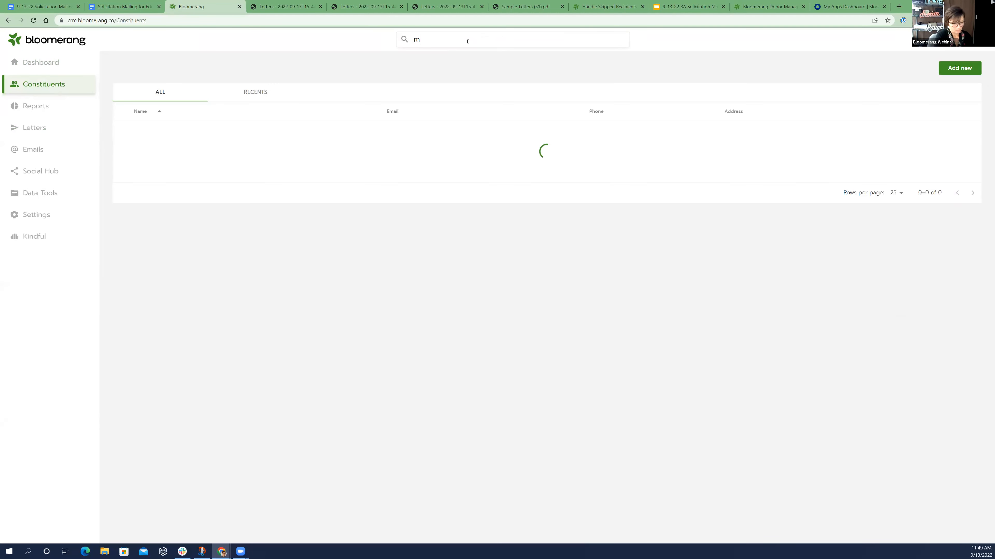
{"action": "type", "text": "s. pepper"}
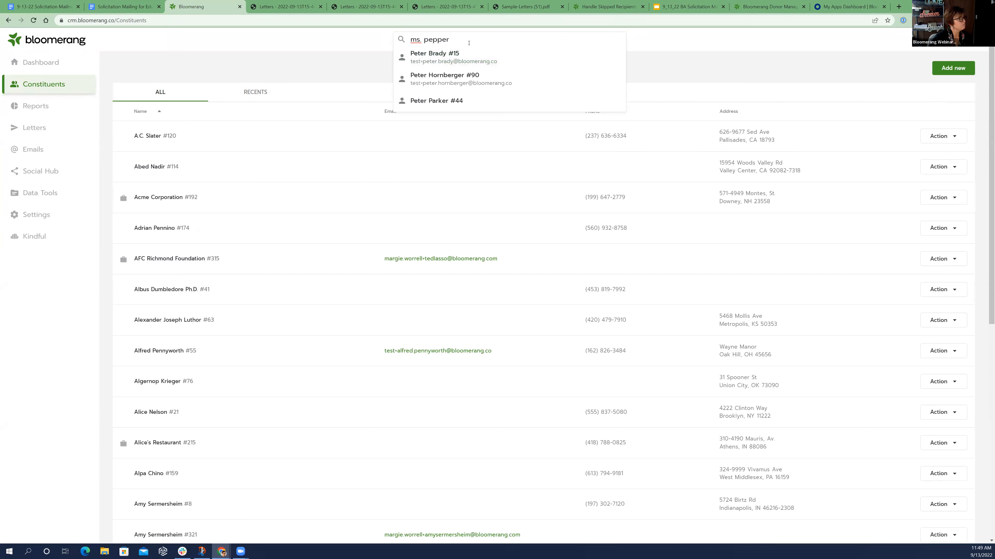
{"action": "double_click", "coordinate": [421, 39]}
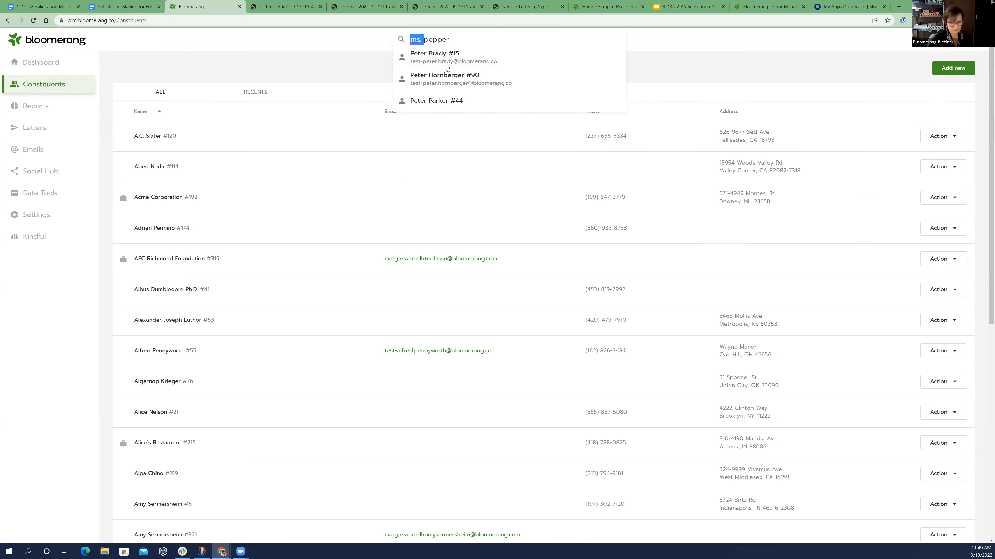
{"action": "key", "text": "BackSpace"}
{"action": "key", "text": "Return"}
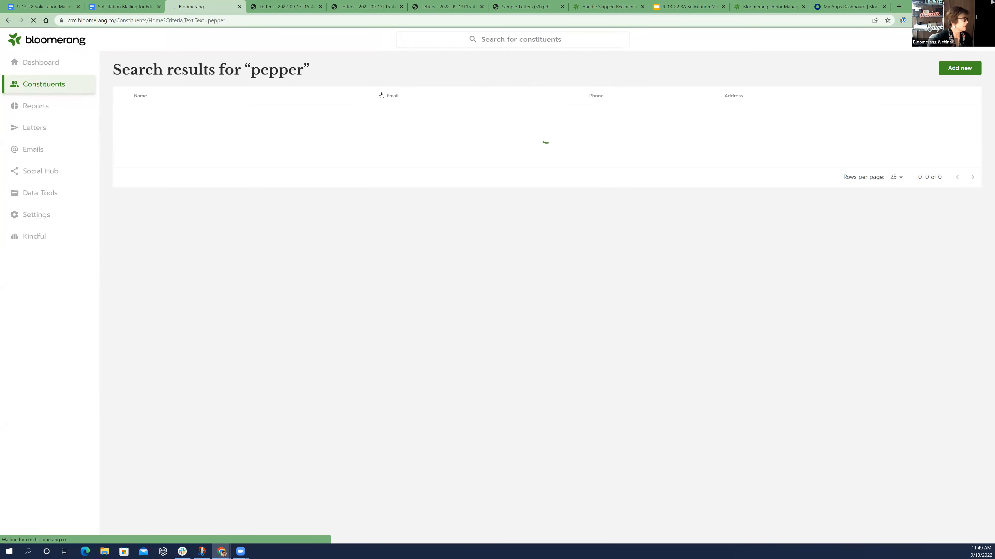
{"action": "left_click", "coordinate": [432, 34]}
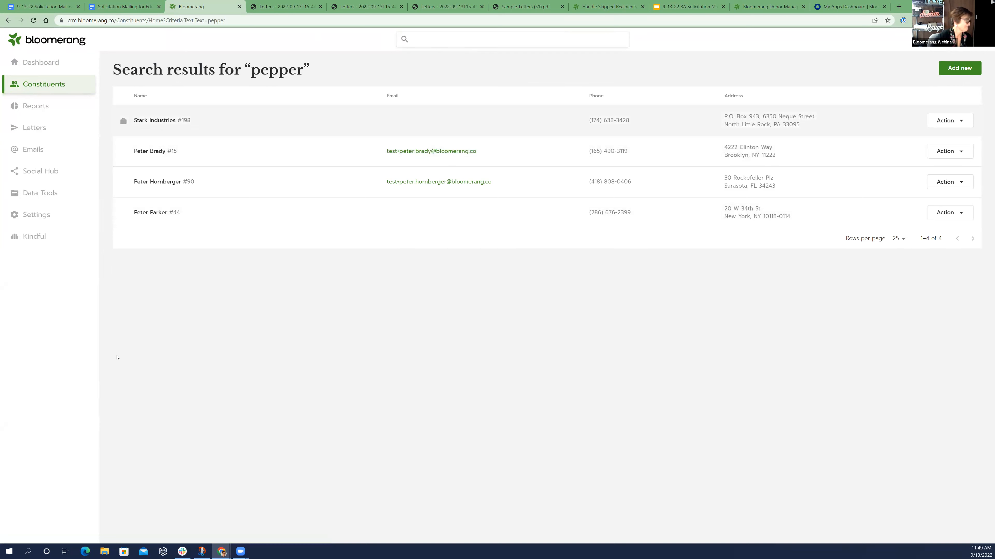
Go back to the constituent list and search by first name for the Education letter recipient on W 34th St
{"action": "left_click", "coordinate": [42, 130]}
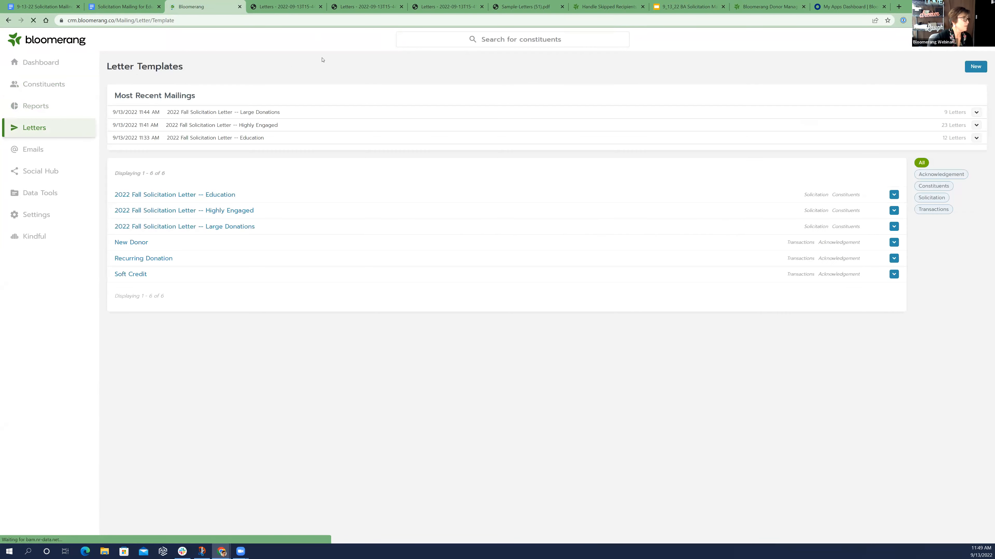
{"action": "left_click", "coordinate": [51, 85]}
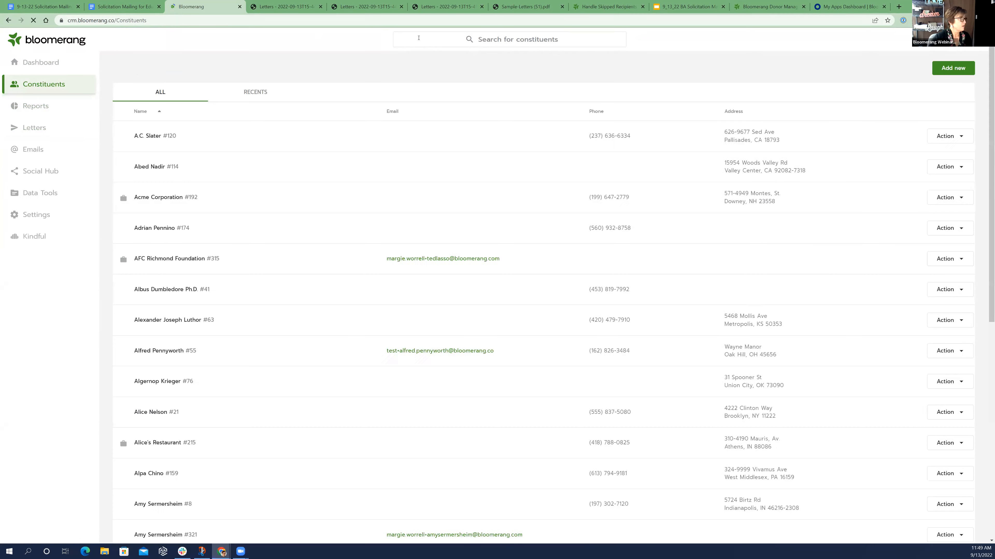
{"action": "left_click", "coordinate": [419, 39]}
{"action": "type", "text": "pete"}
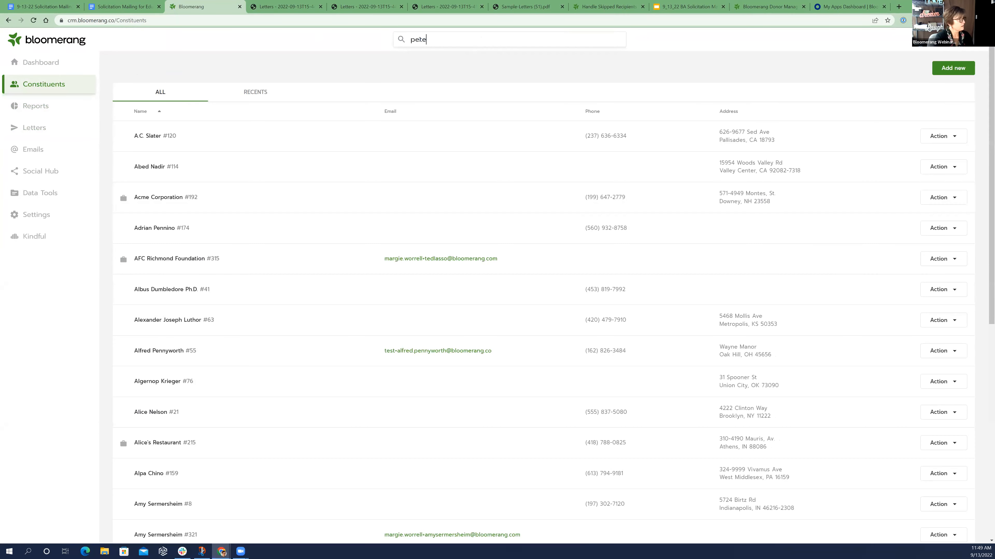
{"action": "type", "text": "r"}
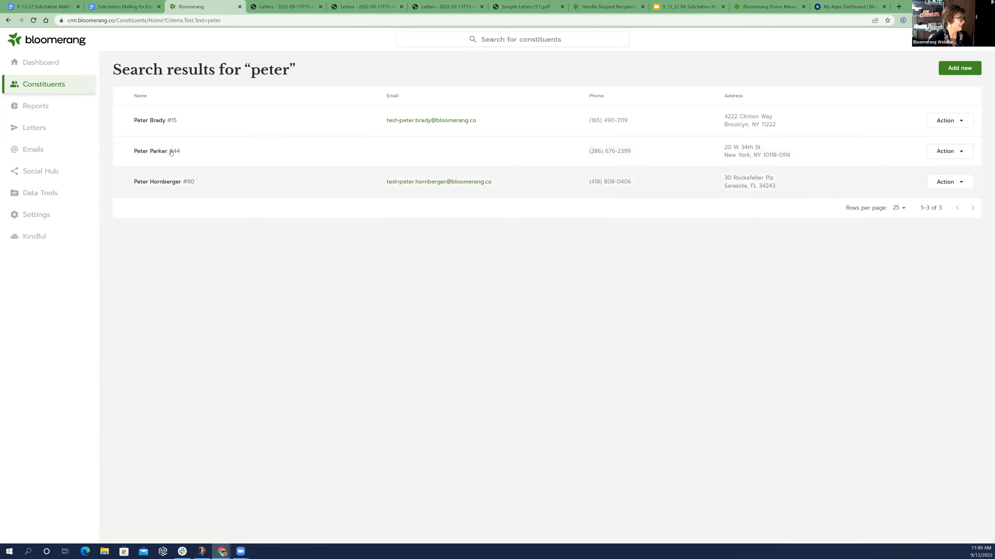
Open the Education letter generated for the constituent on W 34th St from the September 2022 mail interaction in their timeline
{"action": "left_click", "coordinate": [163, 153]}
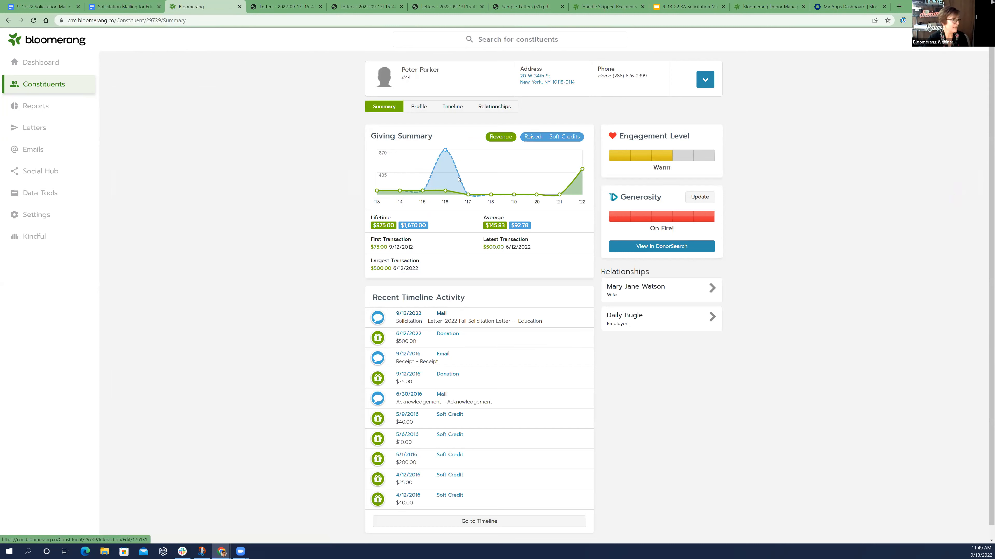
{"action": "left_click", "coordinate": [445, 108]}
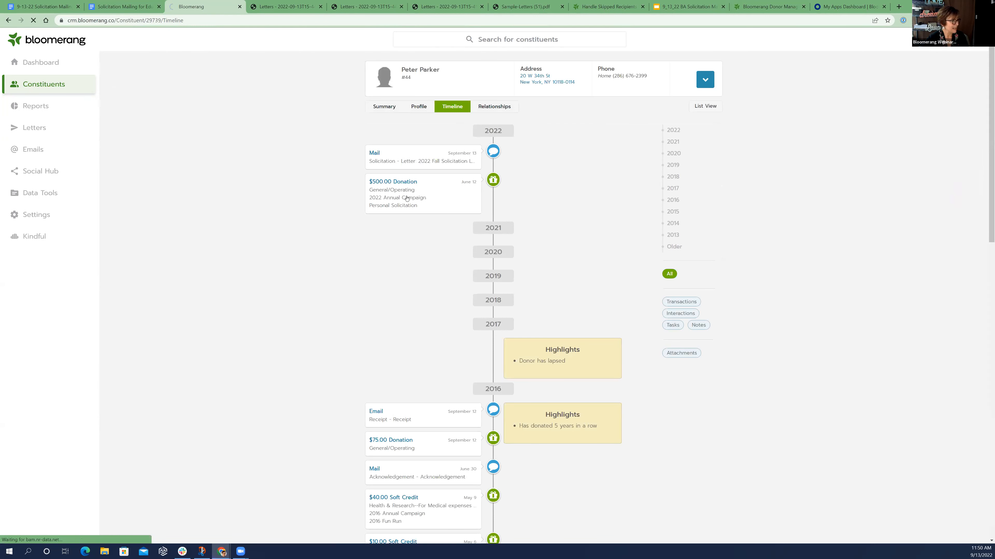
{"action": "left_click", "coordinate": [415, 162]}
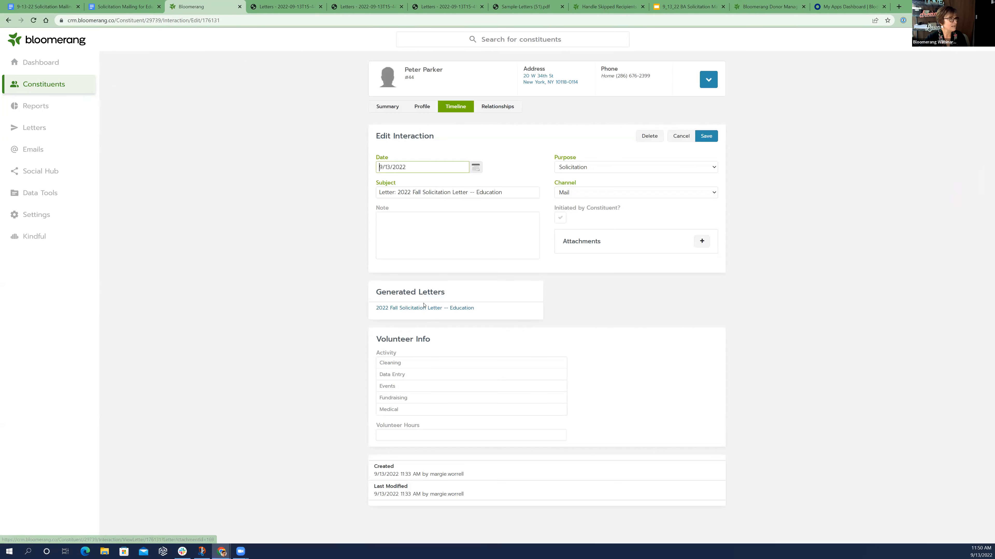
{"action": "left_click", "coordinate": [430, 308]}
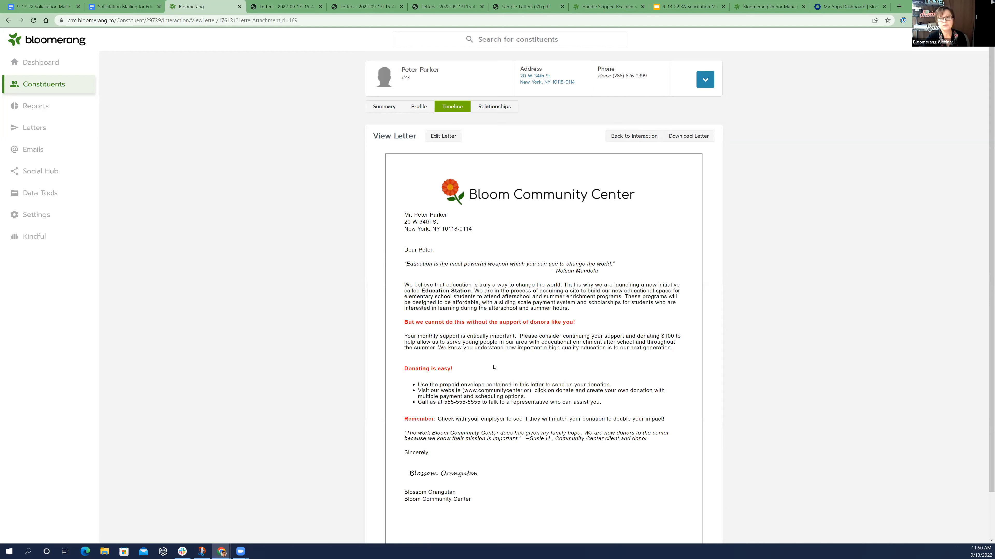
Edit this letter to add "PS--Great to see you at the event last week!" below the signature block, and save it
{"action": "left_click", "coordinate": [449, 136]}
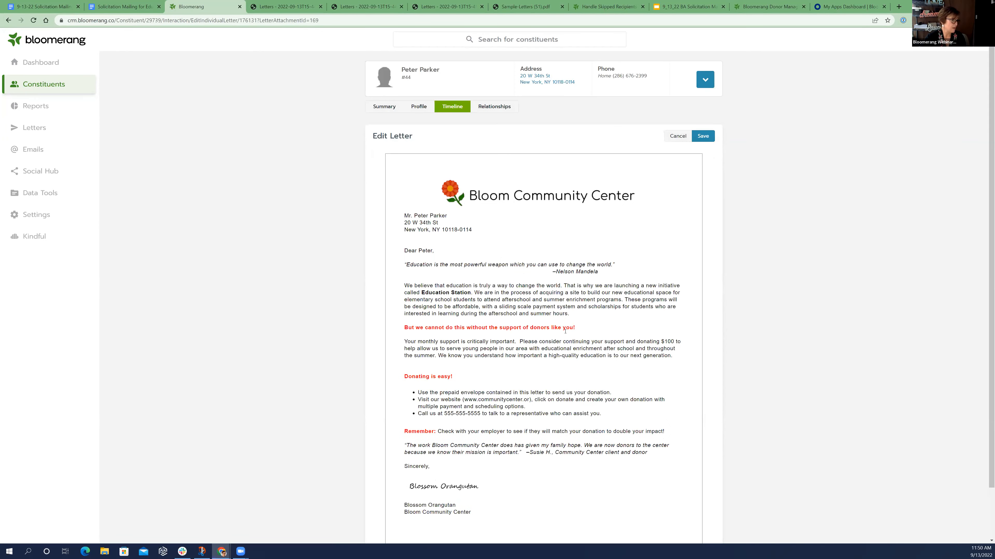
{"action": "left_click", "coordinate": [536, 509]}
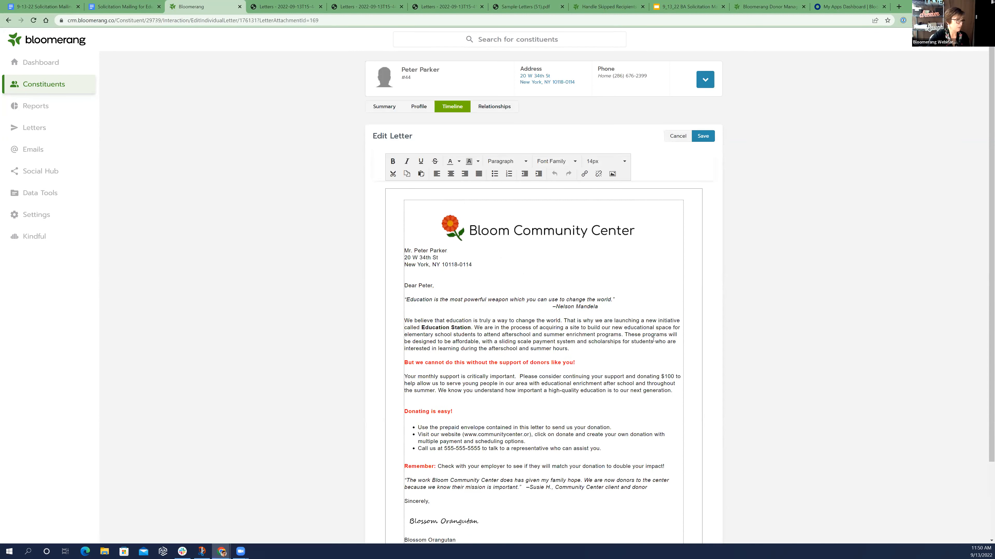
{"action": "scroll", "coordinate": [588, 426], "scroll_direction": "down", "scroll_amount": 2}
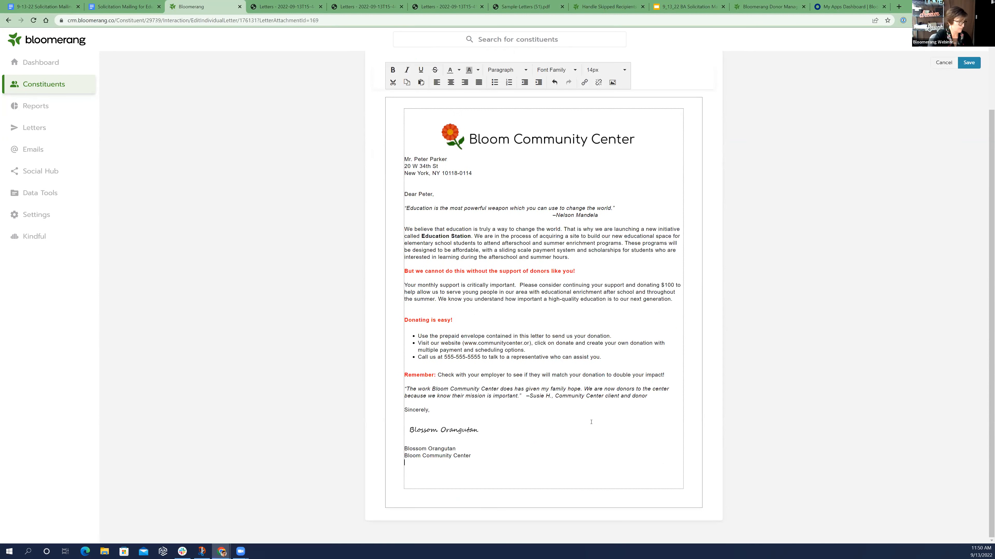
{"action": "type", "text": "PS--Great to"}
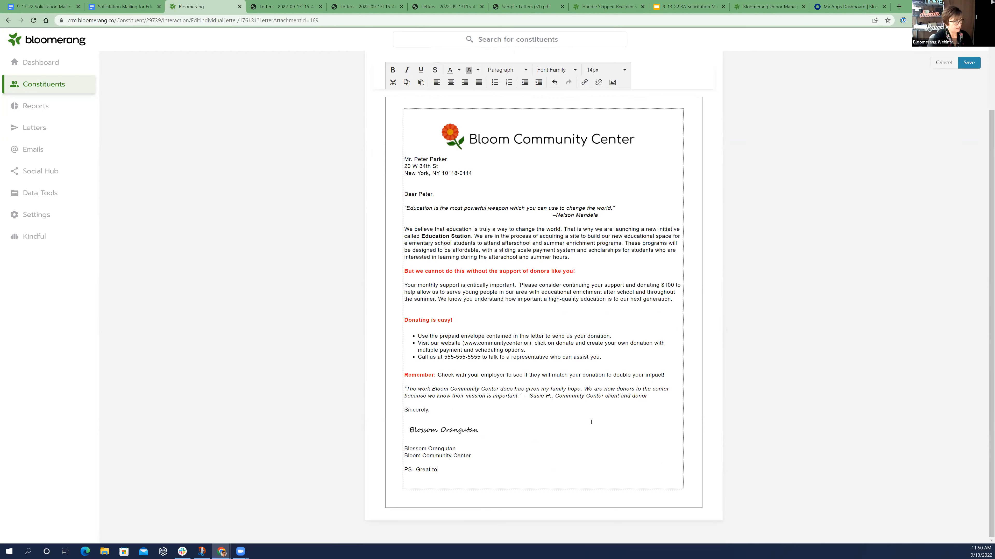
{"action": "type", "text": " see you at the event last "}
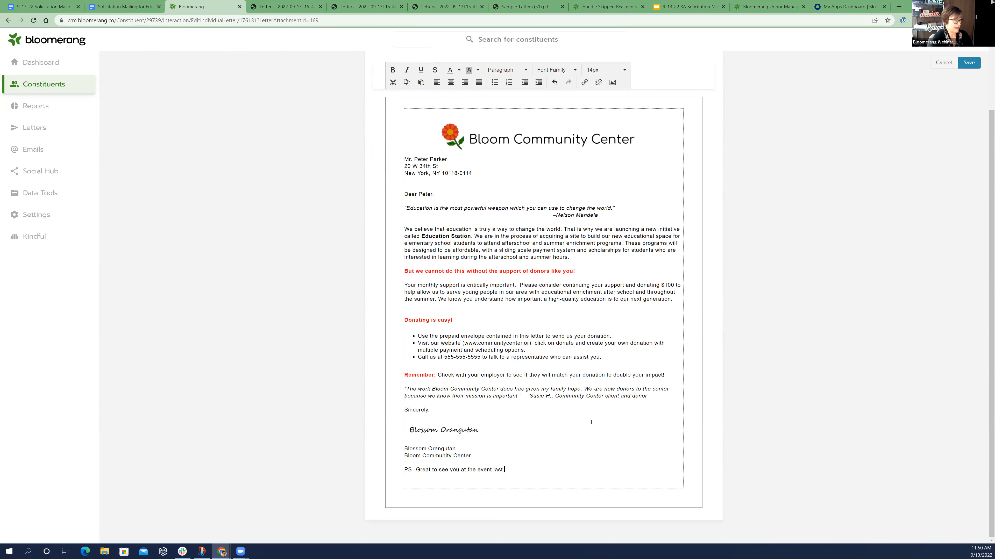
{"action": "type", "text": "week"}
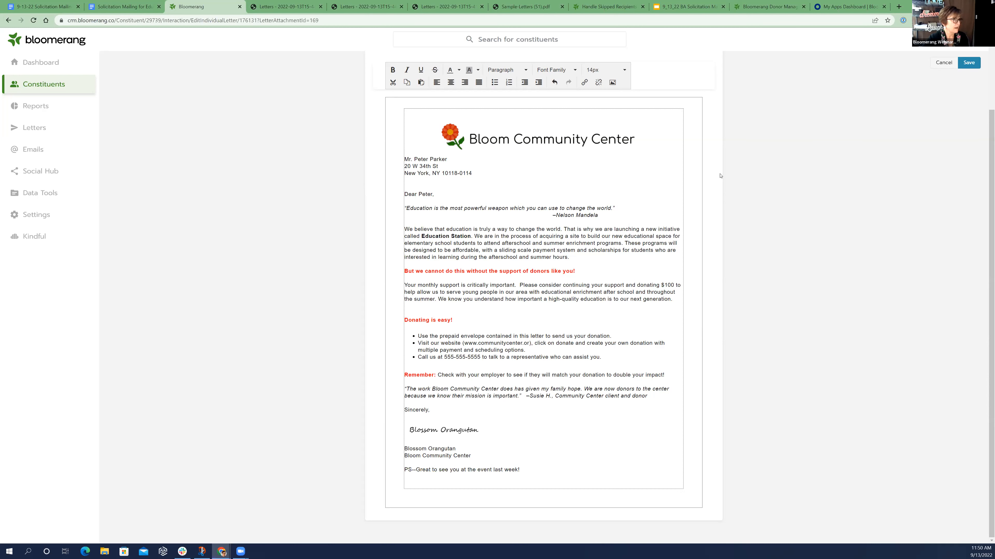
{"action": "type", "text": "!"}
{"action": "left_click", "coordinate": [729, 171]}
{"action": "scroll", "coordinate": [711, 103], "scroll_direction": "up", "scroll_amount": 2}
{"action": "left_click", "coordinate": [709, 136]}
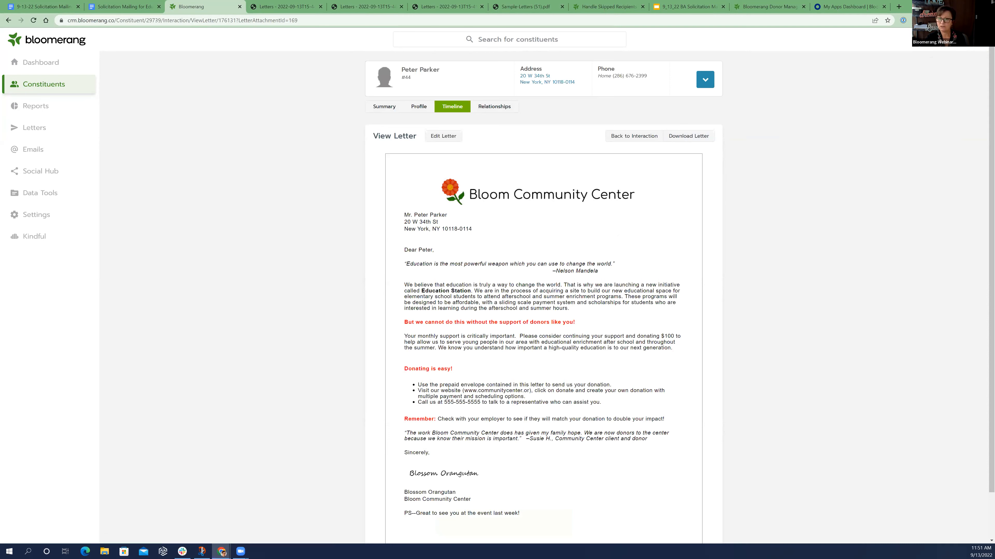
Review the "2022 Fall Solicitation Letter -- Large Donations" template design and the list of email templates, and return to the letter templates
{"action": "left_click", "coordinate": [35, 127]}
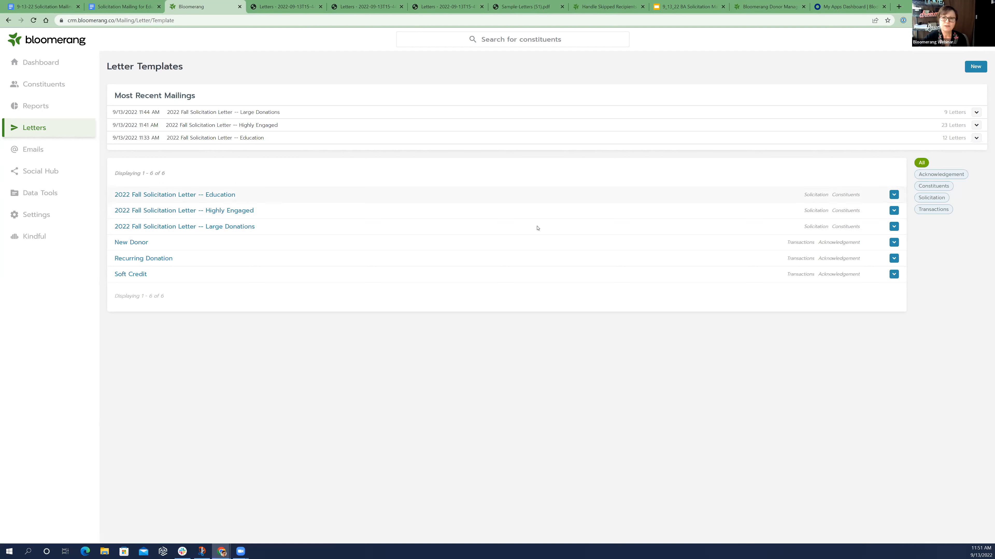
{"action": "left_click", "coordinate": [250, 227]}
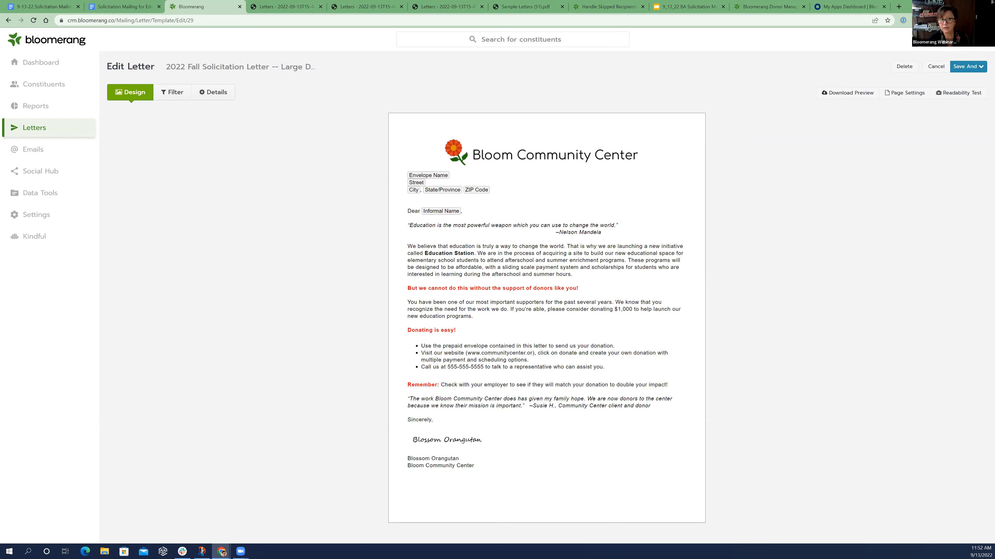
{"action": "left_click", "coordinate": [54, 152]}
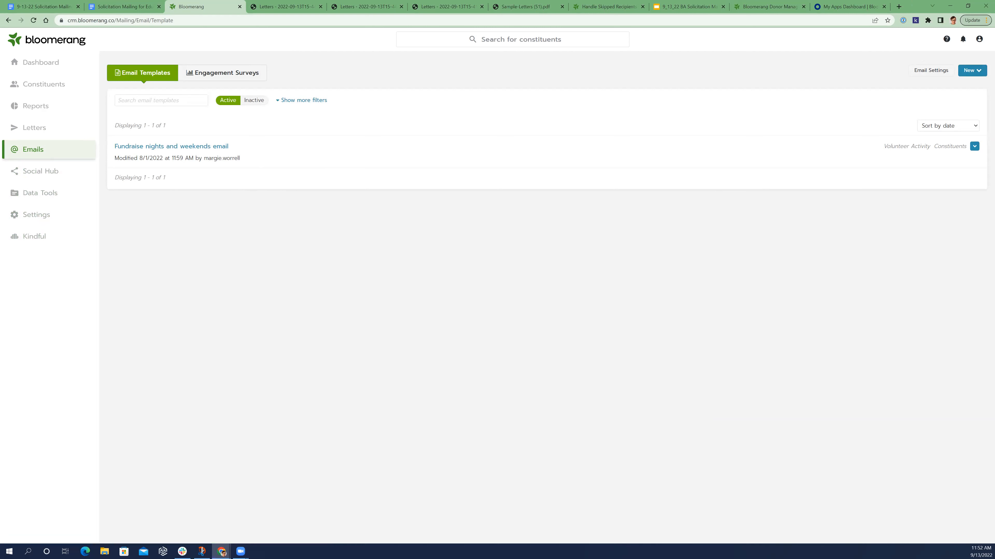
{"action": "left_click", "coordinate": [19, 130]}
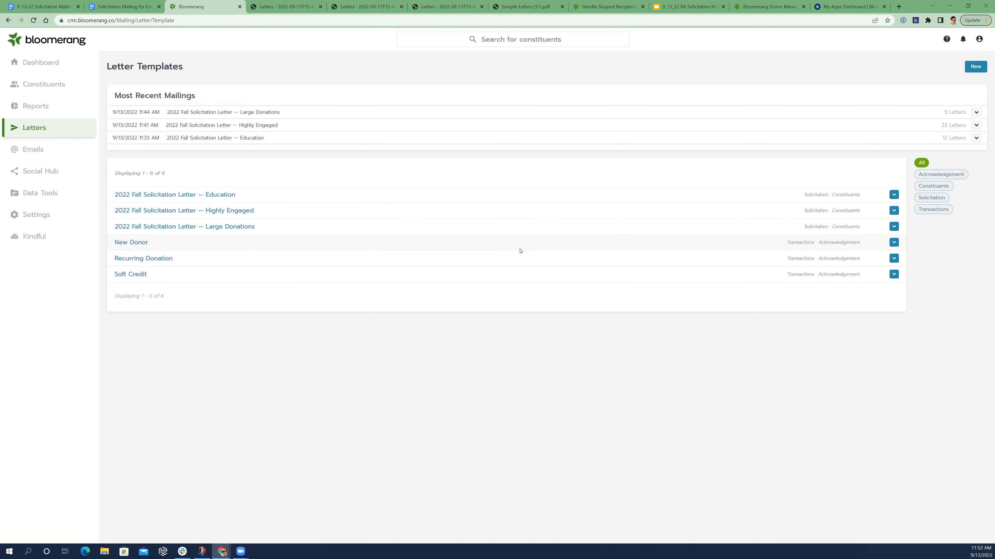
Reopen the Large Donations letter and examine the amount condition inside its Specific Transactions filter, leaving the filter as it is
{"action": "left_click", "coordinate": [230, 229]}
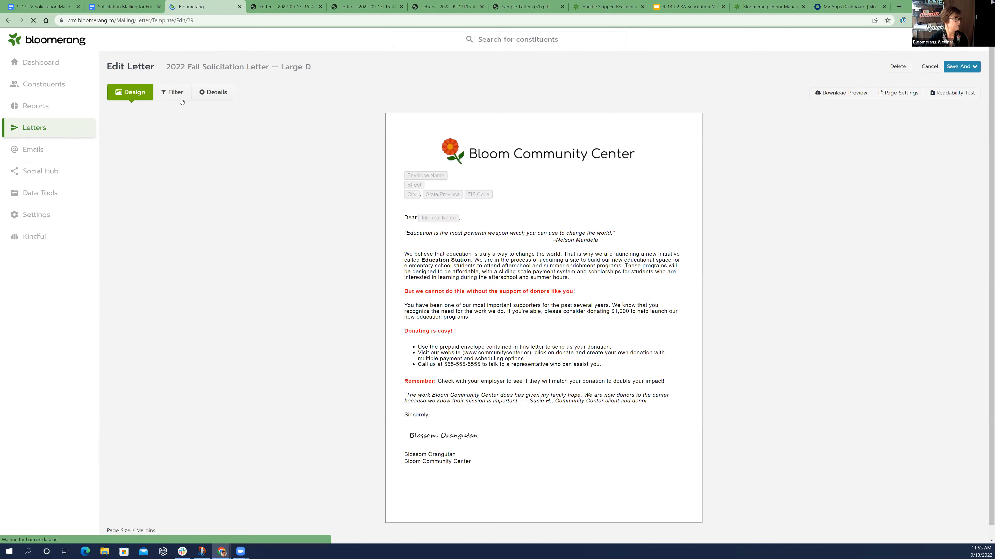
{"action": "left_click", "coordinate": [176, 94]}
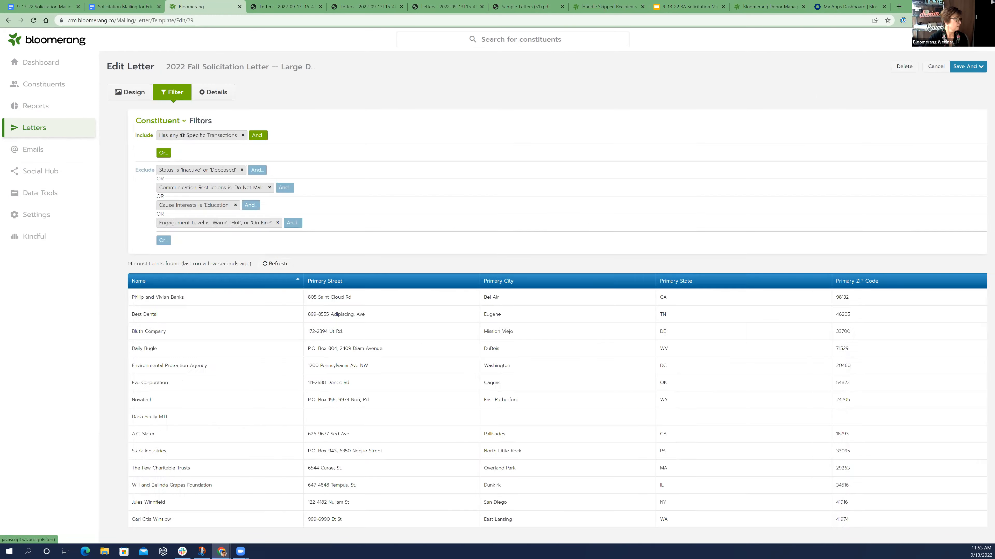
{"action": "left_click", "coordinate": [169, 136]}
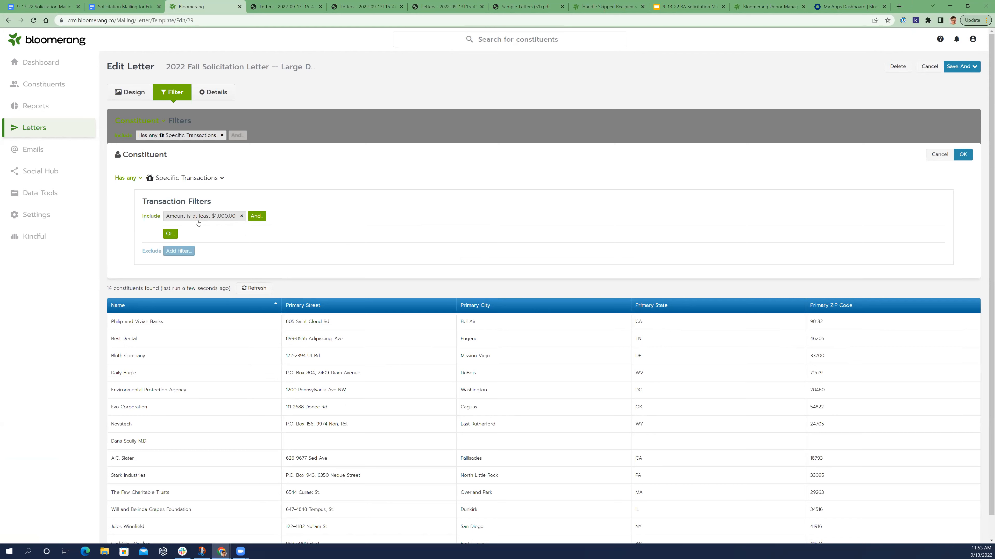
{"action": "left_click", "coordinate": [190, 218]}
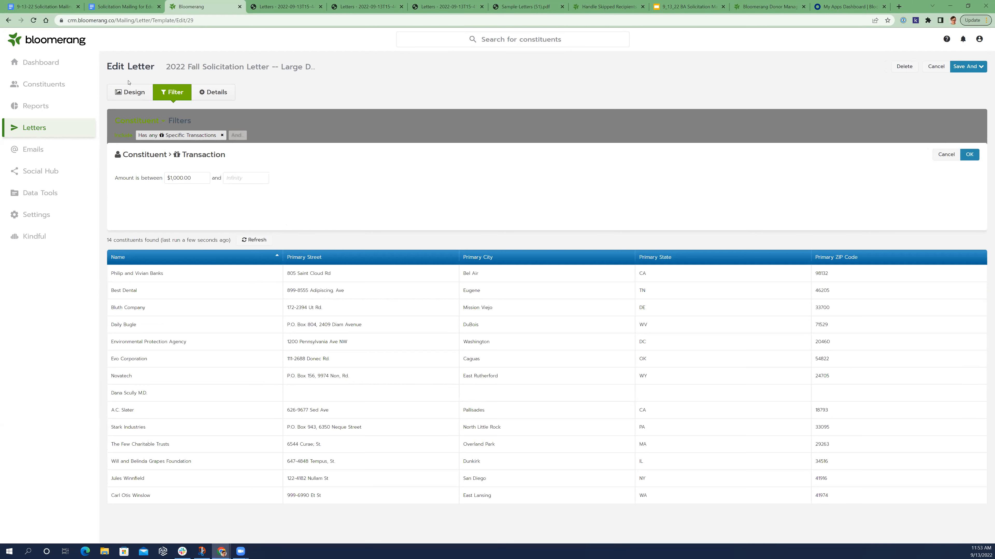
{"action": "left_click", "coordinate": [8, 20]}
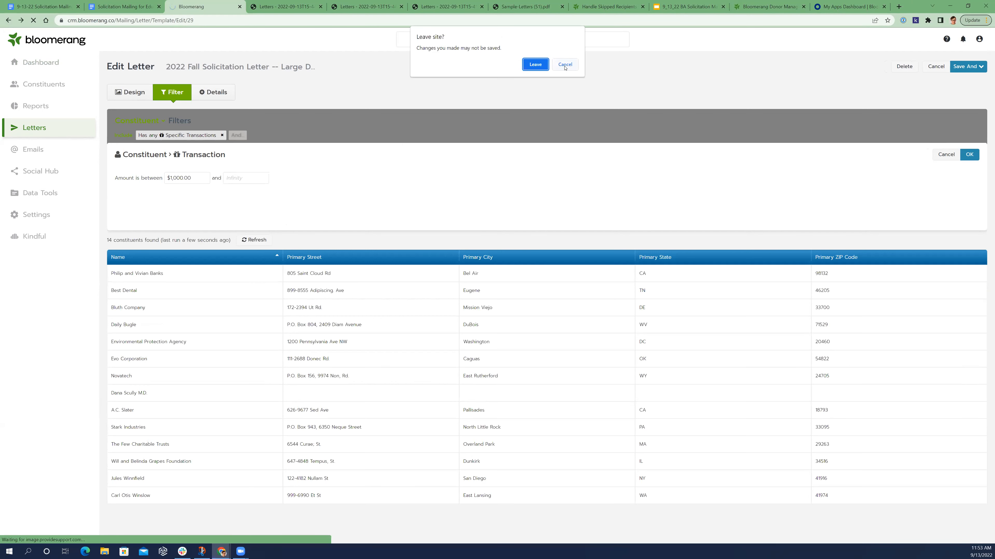
{"action": "left_click", "coordinate": [566, 65]}
{"action": "left_click", "coordinate": [941, 155]}
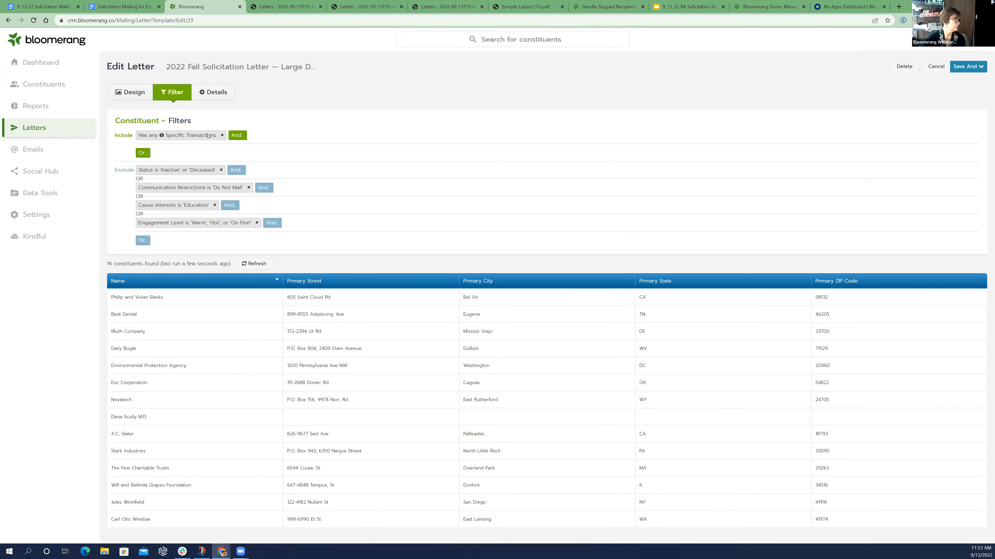
Try switching the Specific Transactions filter from "Has any" to "The calculated" sum of the amount, and leave the letter without saving
{"action": "left_click", "coordinate": [209, 136]}
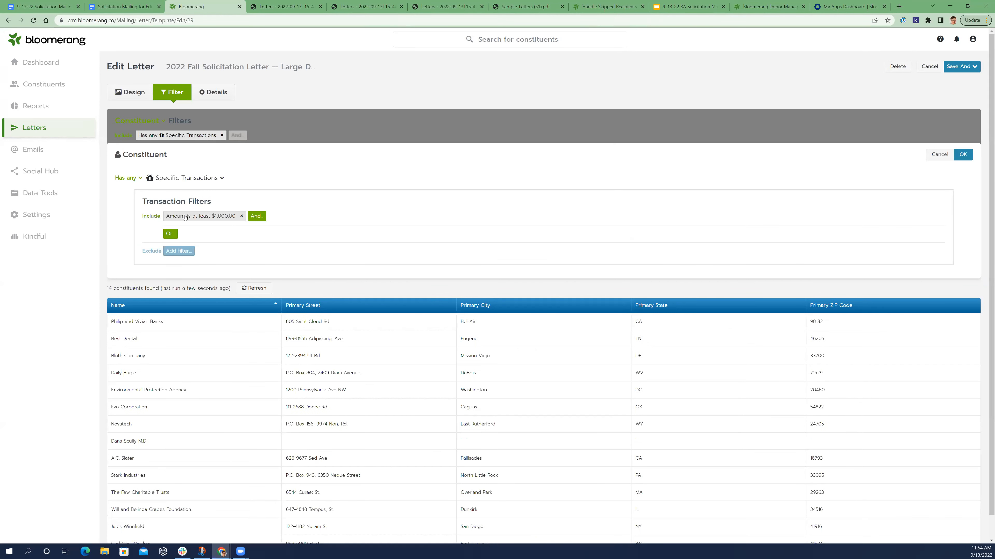
{"action": "left_click", "coordinate": [133, 178]}
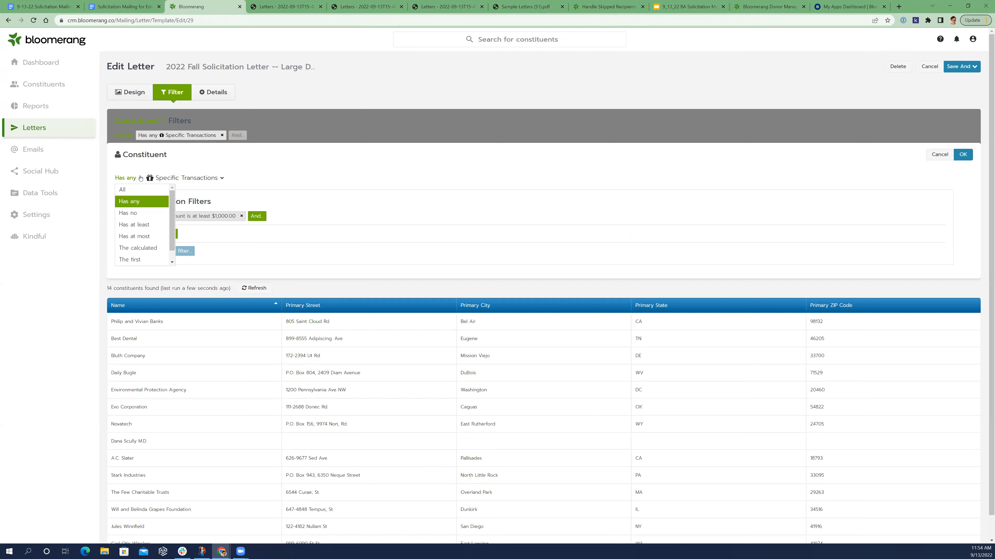
{"action": "left_click", "coordinate": [161, 247]}
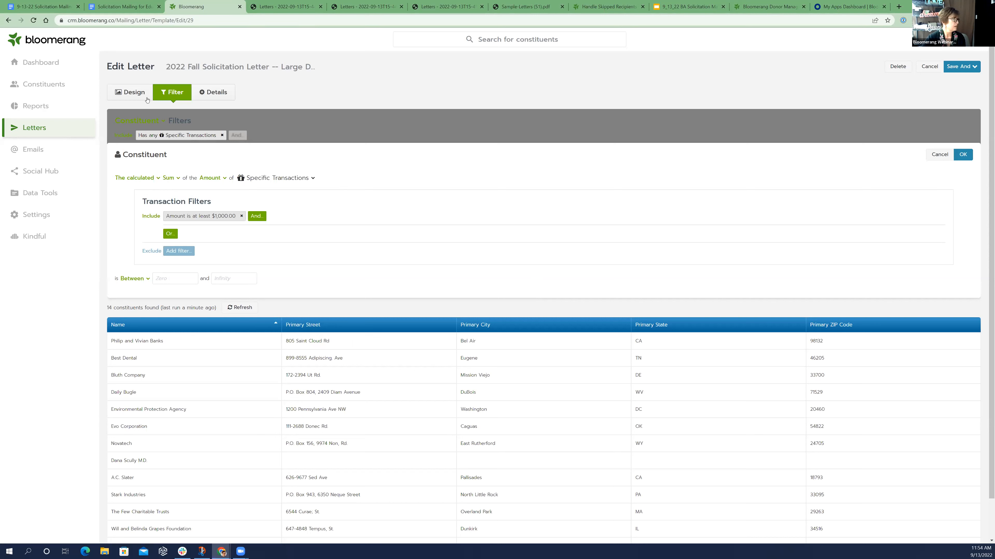
{"action": "left_click", "coordinate": [62, 131]}
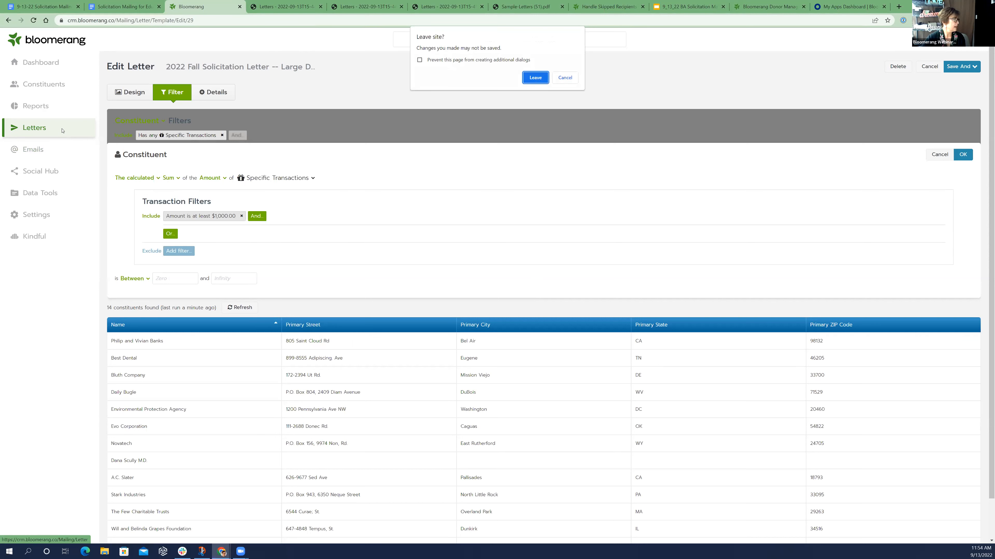
{"action": "left_click", "coordinate": [528, 80]}
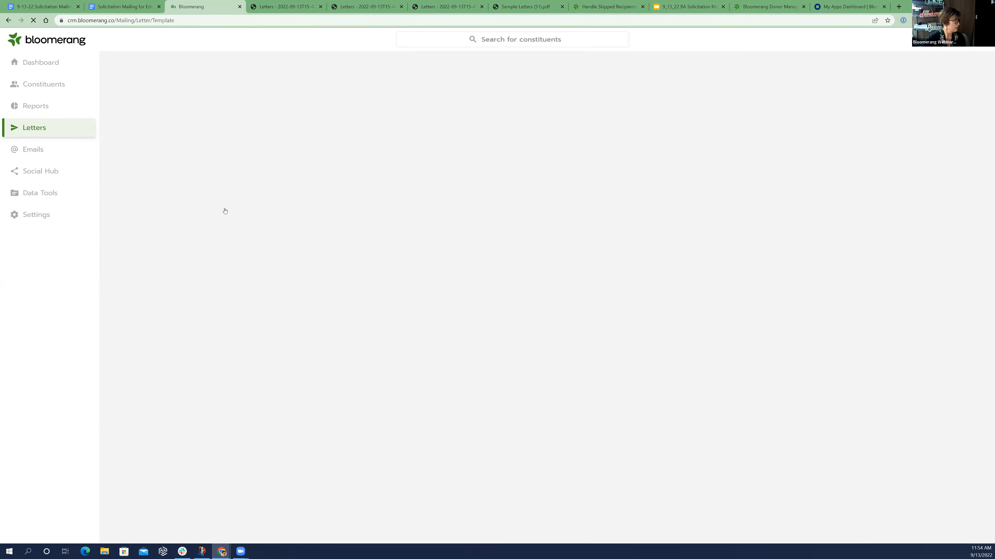
Open the filters of the "2022 Fall Solicitation Letter -- Education" template and add a "Has any Email Addresses" condition to the Include group
{"action": "left_click", "coordinate": [213, 195]}
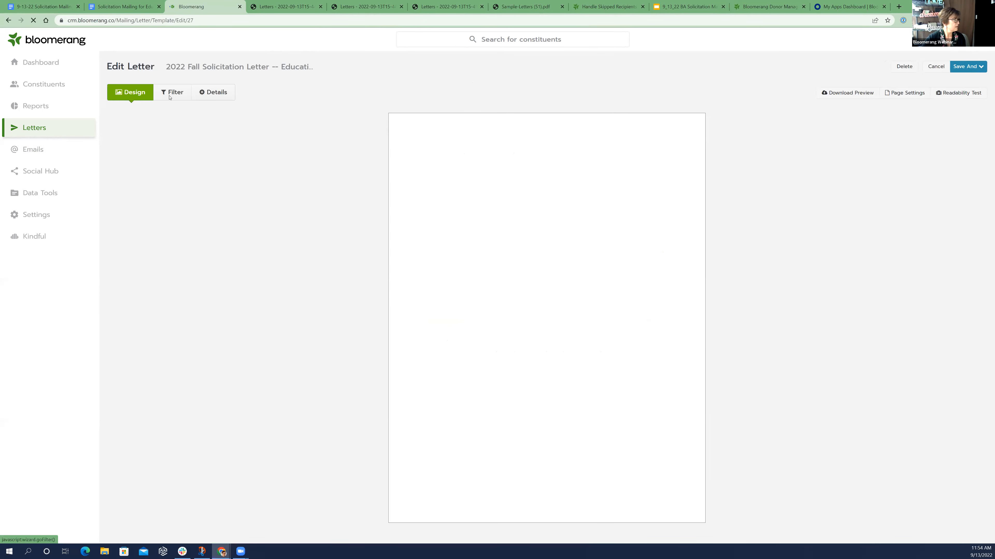
{"action": "left_click", "coordinate": [172, 92]}
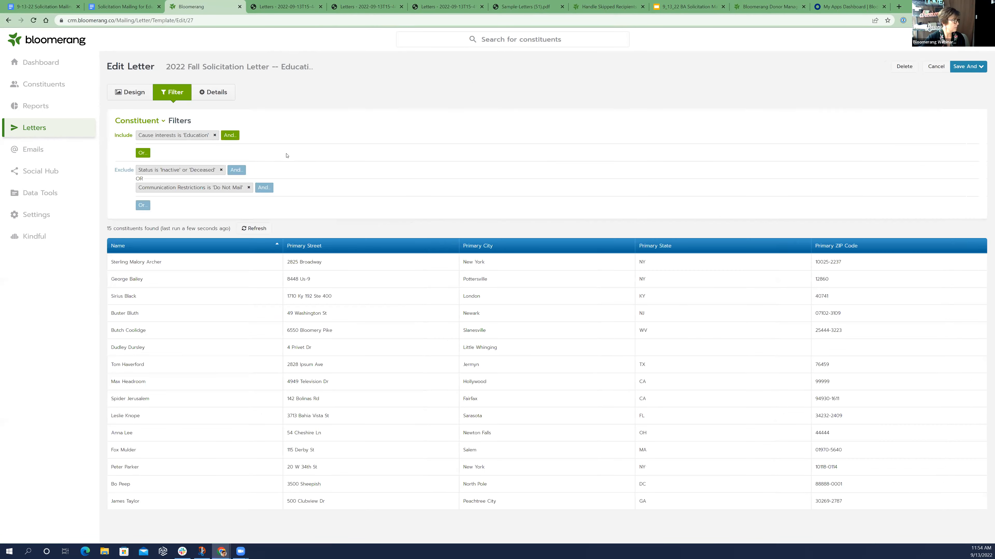
{"action": "left_click", "coordinate": [230, 136]}
{"action": "scroll", "coordinate": [211, 221], "scroll_direction": "down", "scroll_amount": 3}
{"action": "scroll", "coordinate": [221, 213], "scroll_direction": "down", "scroll_amount": 5}
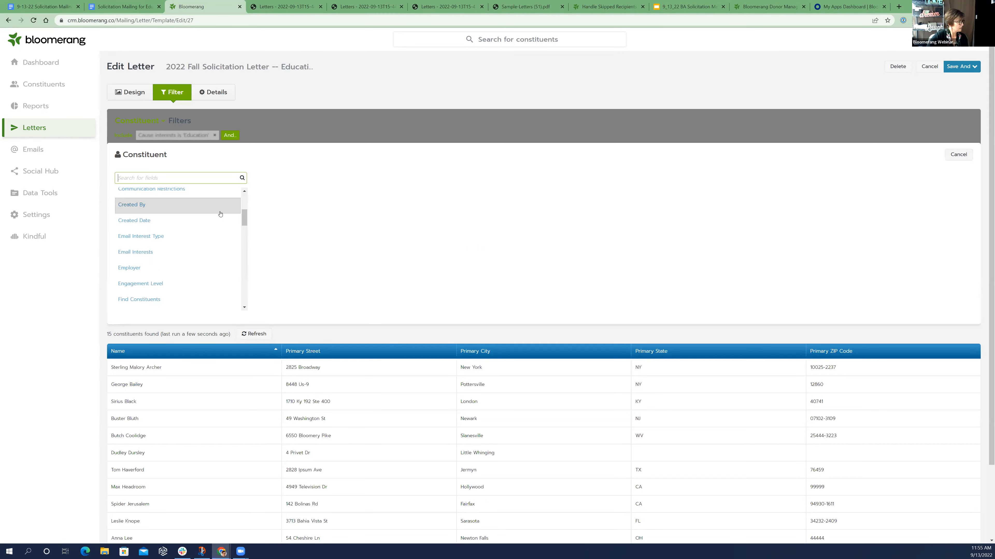
{"action": "scroll", "coordinate": [231, 238], "scroll_direction": "up", "scroll_amount": 1}
{"action": "scroll", "coordinate": [231, 239], "scroll_direction": "down", "scroll_amount": 1}
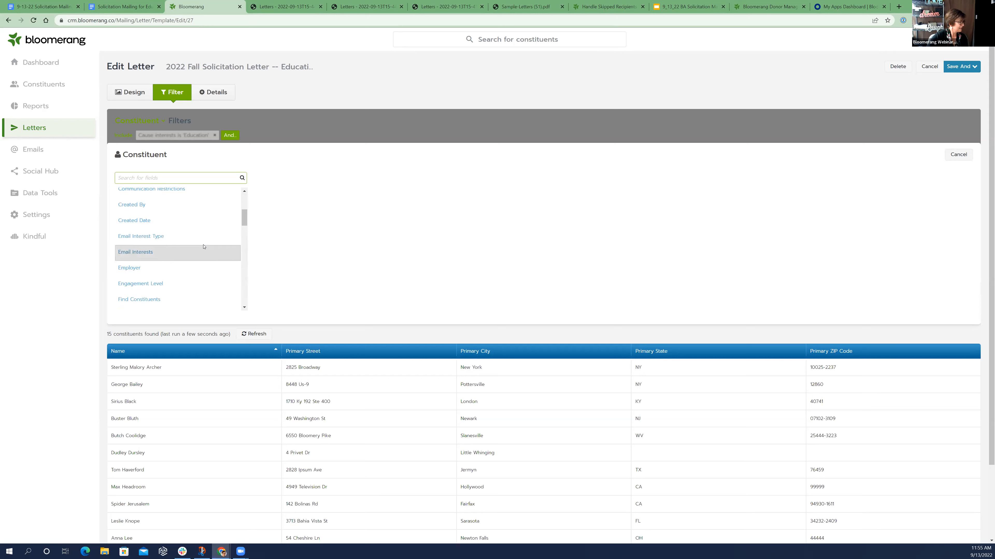
{"action": "left_click", "coordinate": [244, 307]}
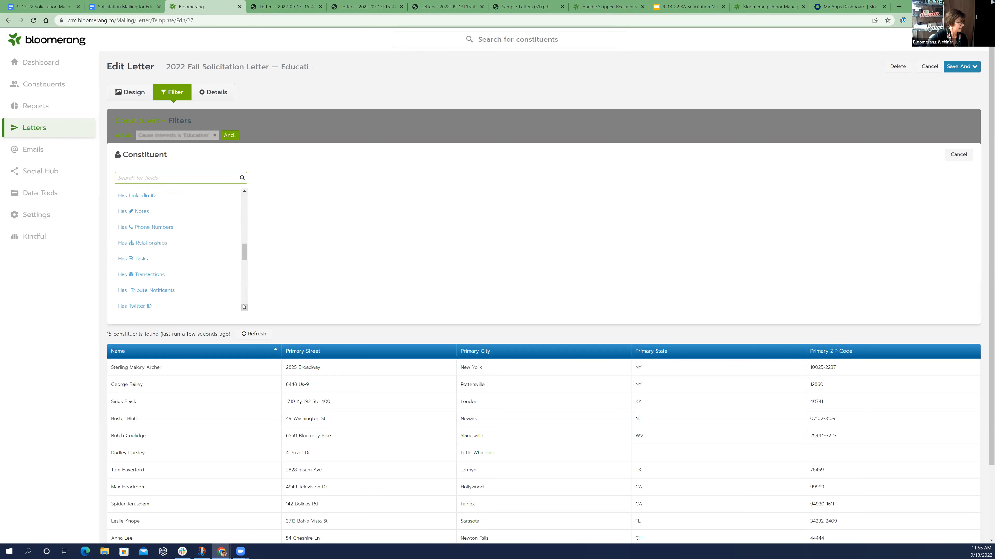
{"action": "left_click", "coordinate": [244, 307]}
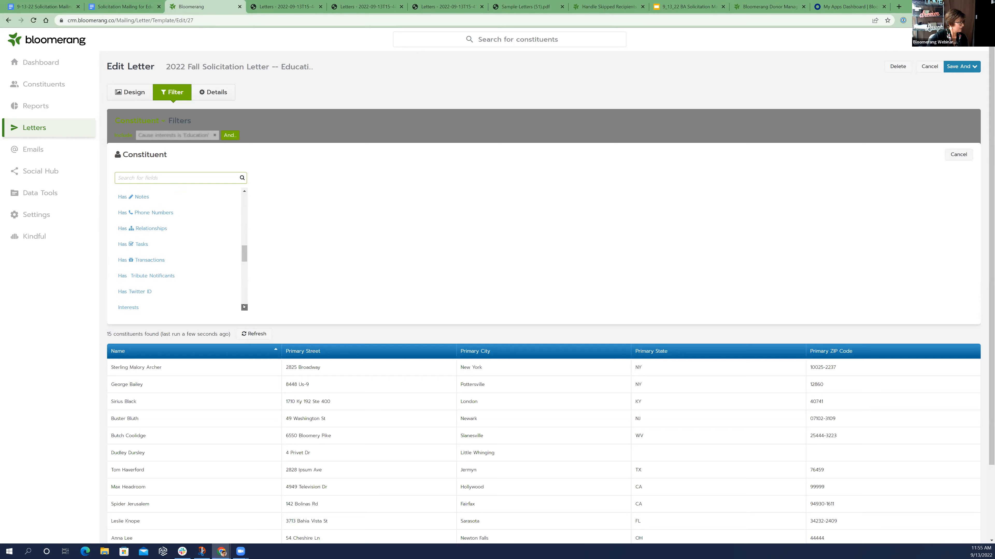
{"action": "left_click", "coordinate": [244, 307]}
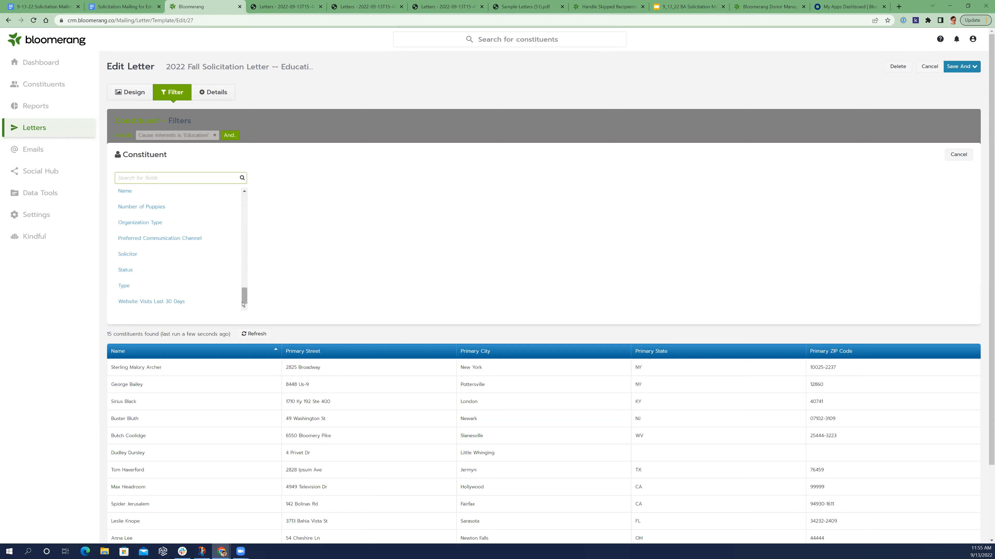
{"action": "scroll", "coordinate": [207, 249], "scroll_direction": "up", "scroll_amount": 6}
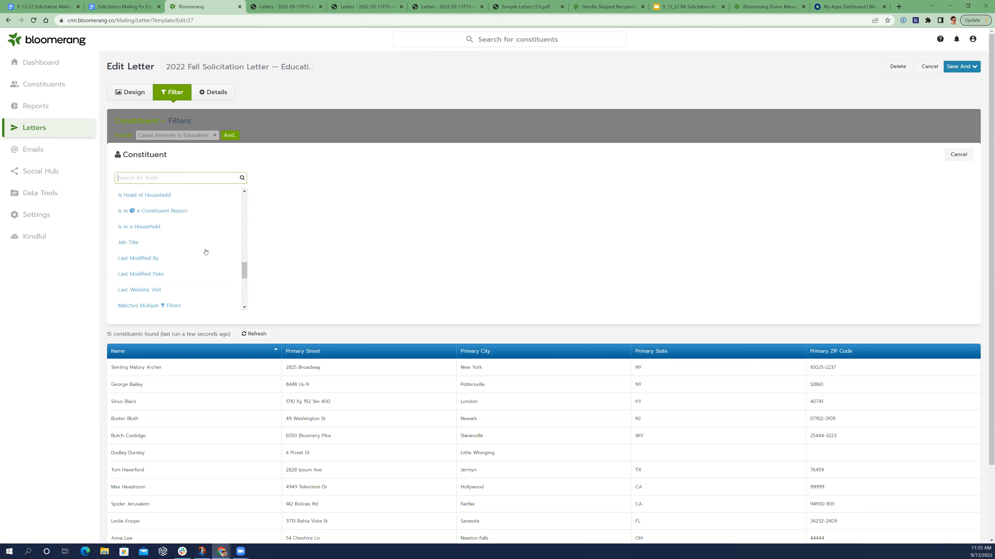
{"action": "scroll", "coordinate": [206, 257], "scroll_direction": "up", "scroll_amount": 5}
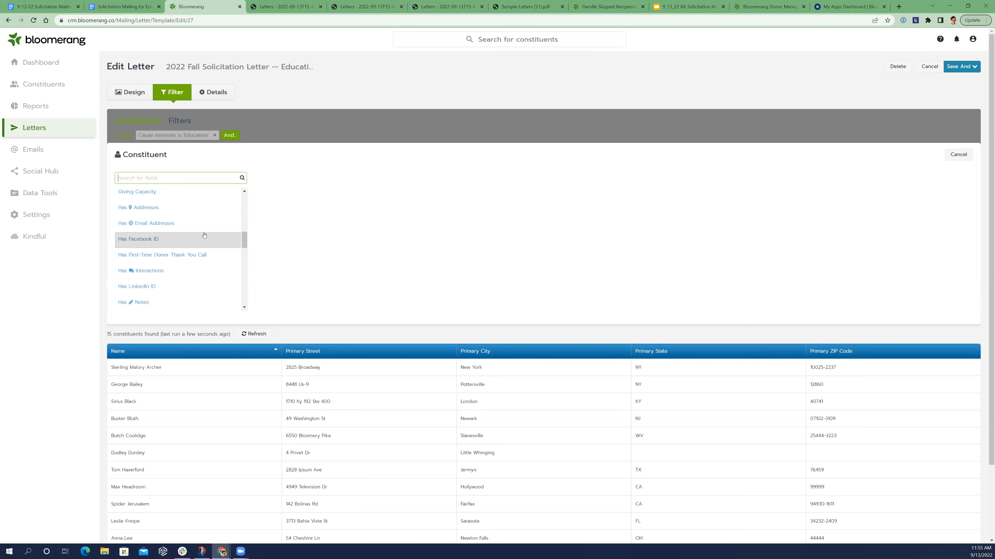
{"action": "left_click", "coordinate": [204, 223]}
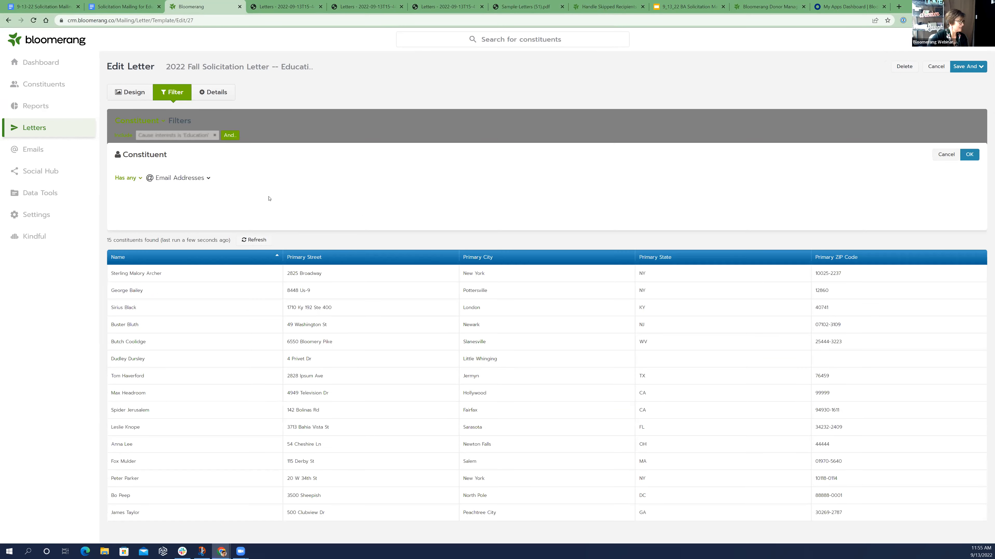
{"action": "left_click", "coordinate": [140, 178]}
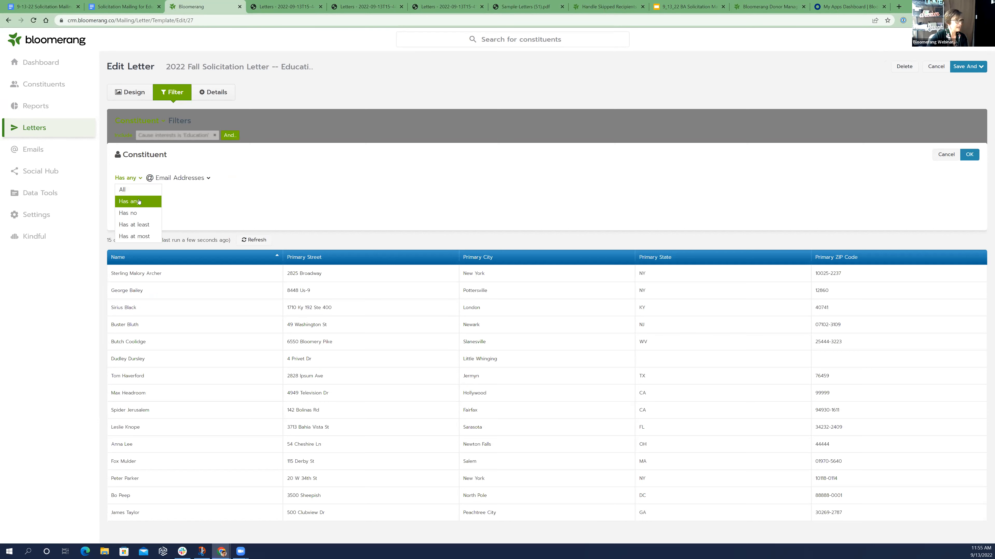
{"action": "left_click", "coordinate": [129, 201]}
{"action": "left_click", "coordinate": [969, 155]}
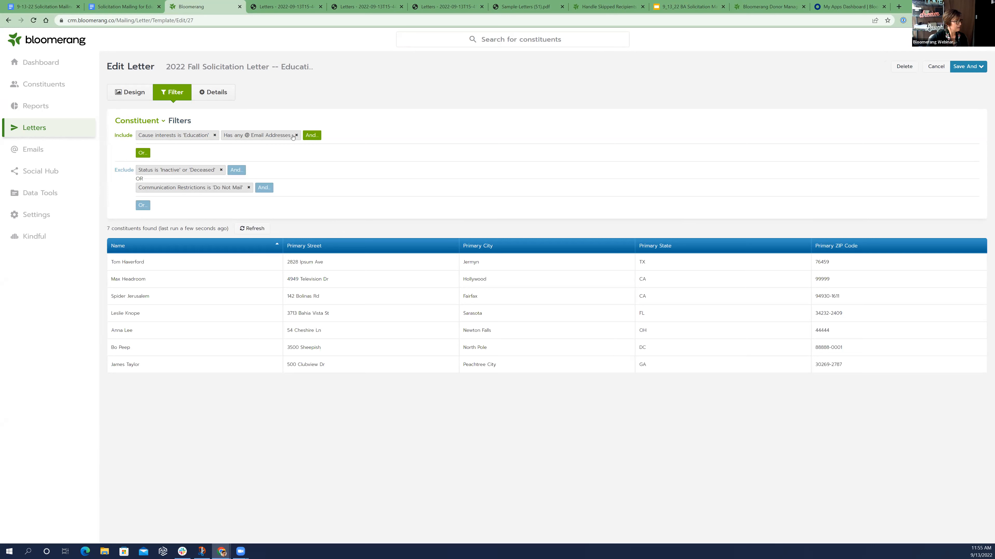
Add a further Include condition, "Has no Addresses", alongside the Education interest and email address conditions
{"action": "left_click", "coordinate": [312, 136]}
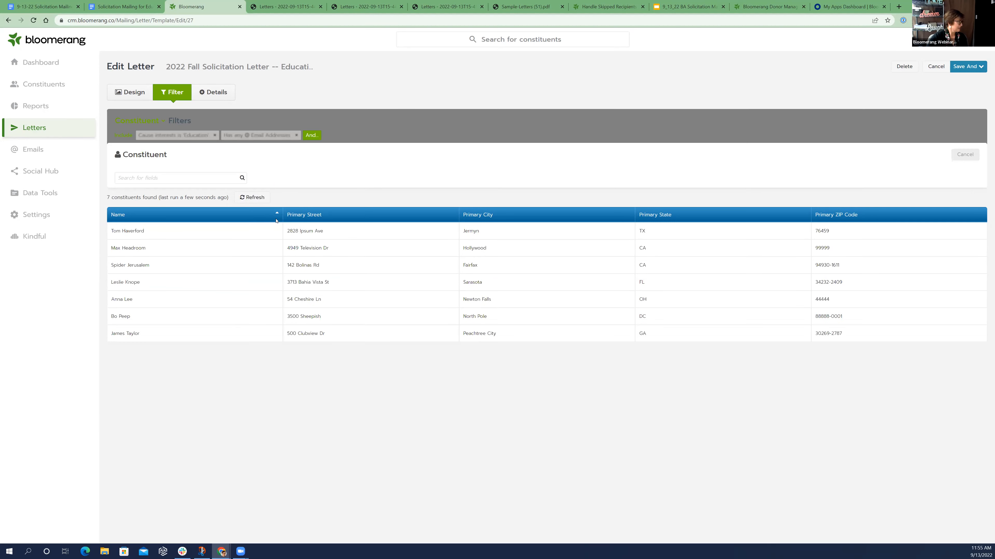
{"action": "scroll", "coordinate": [231, 231], "scroll_direction": "down", "scroll_amount": 3}
{"action": "scroll", "coordinate": [223, 239], "scroll_direction": "down", "scroll_amount": 10}
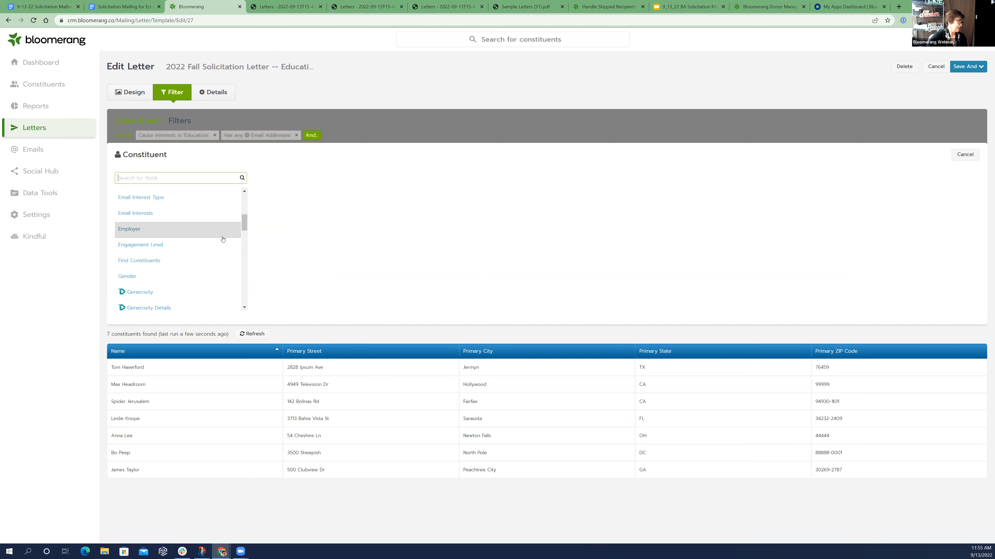
{"action": "scroll", "coordinate": [223, 240], "scroll_direction": "down", "scroll_amount": 6}
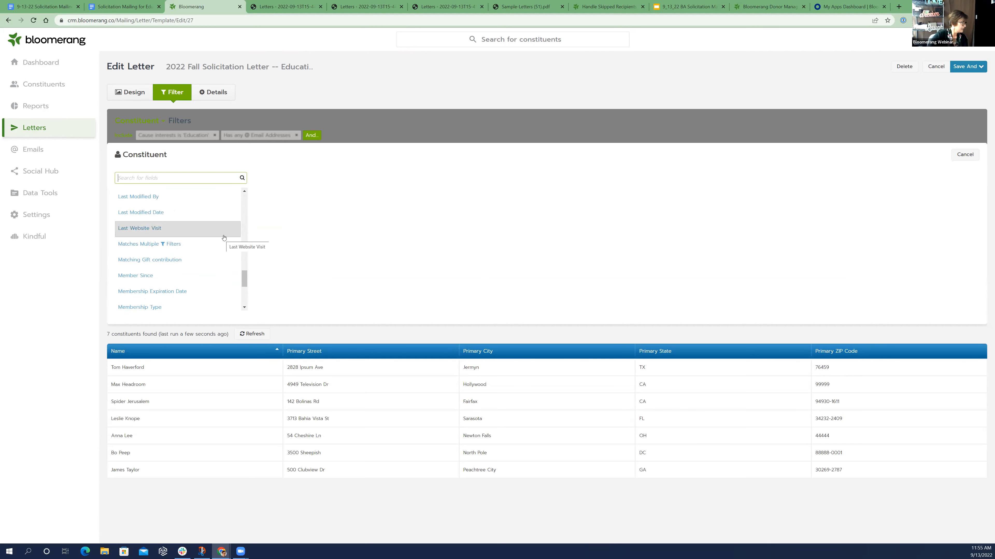
{"action": "scroll", "coordinate": [224, 238], "scroll_direction": "down", "scroll_amount": 2}
{"action": "scroll", "coordinate": [225, 237], "scroll_direction": "down", "scroll_amount": 2}
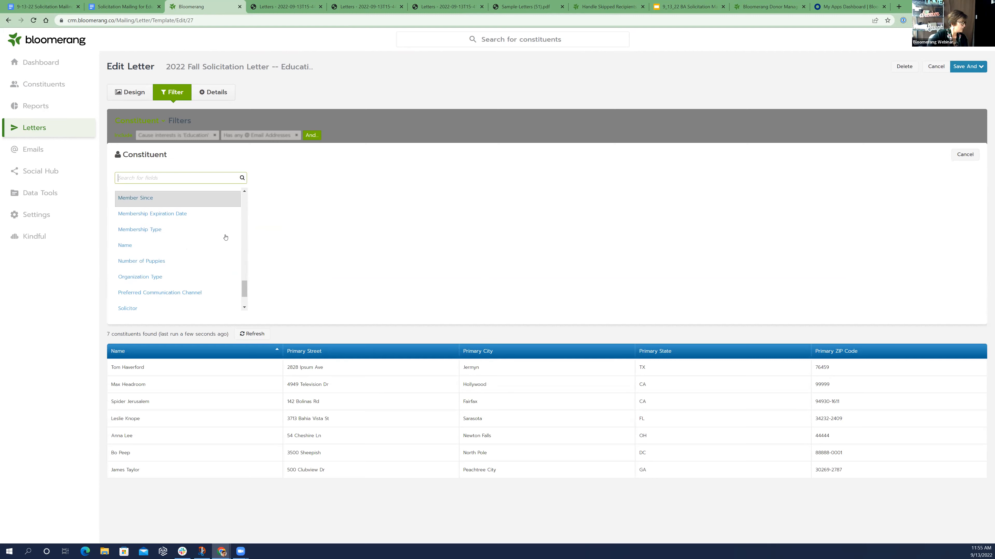
{"action": "scroll", "coordinate": [227, 237], "scroll_direction": "up", "scroll_amount": 4}
{"action": "scroll", "coordinate": [231, 239], "scroll_direction": "up", "scroll_amount": 5}
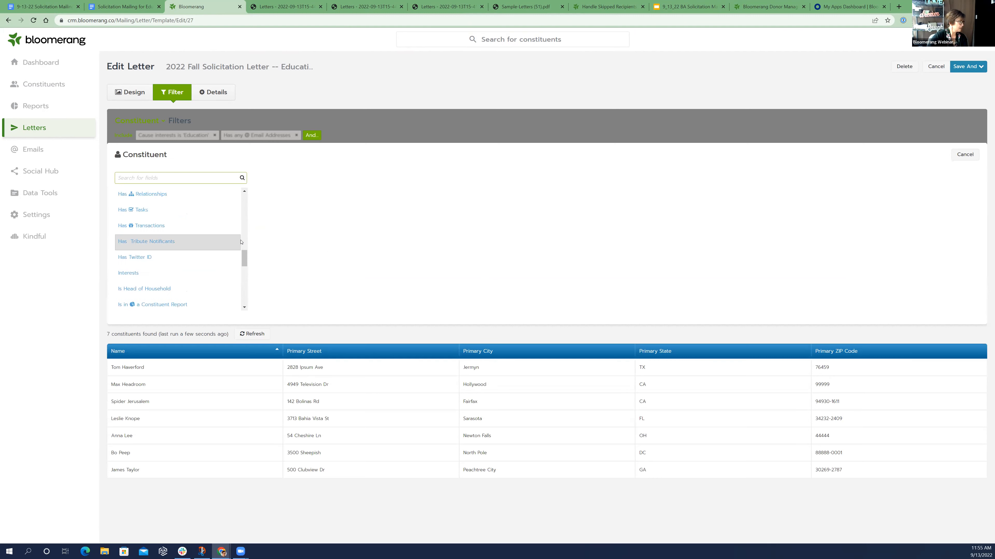
{"action": "scroll", "coordinate": [242, 241], "scroll_direction": "up", "scroll_amount": 5}
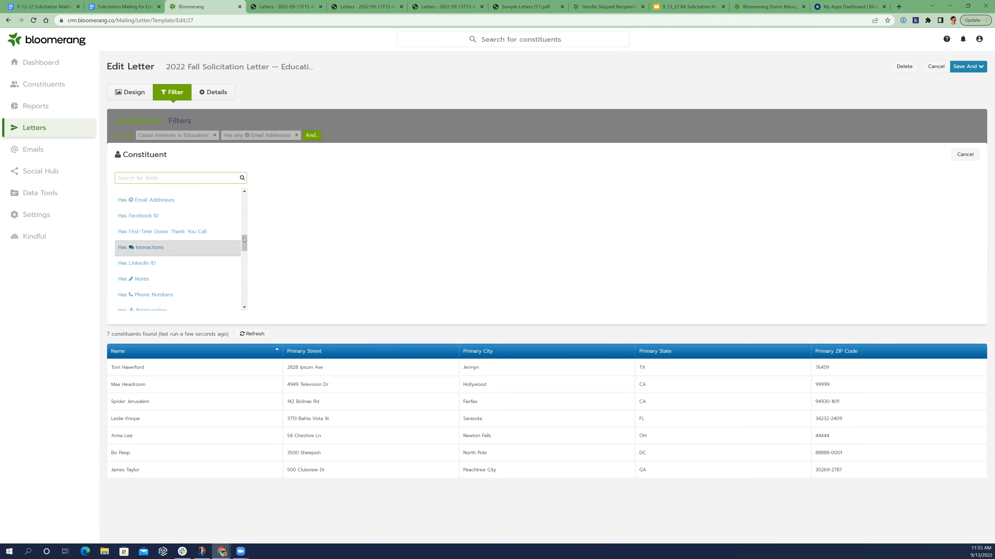
{"action": "scroll", "coordinate": [229, 222], "scroll_direction": "up", "scroll_amount": 1}
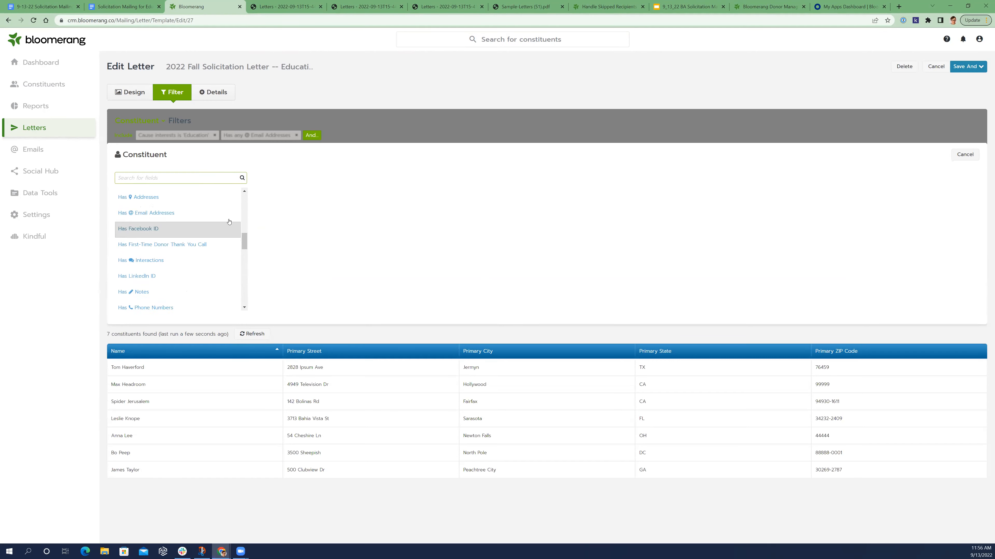
{"action": "left_click", "coordinate": [209, 196]}
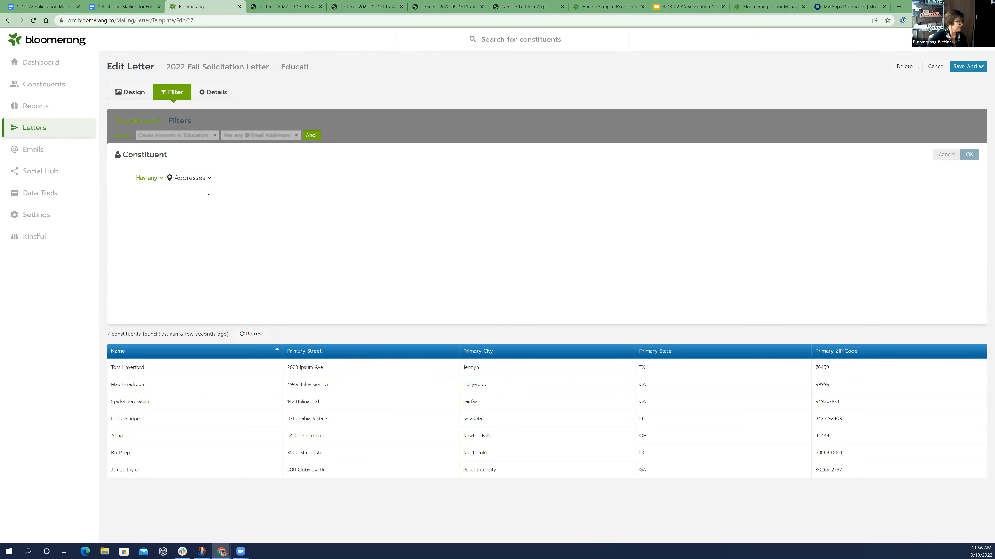
{"action": "left_click", "coordinate": [142, 179]}
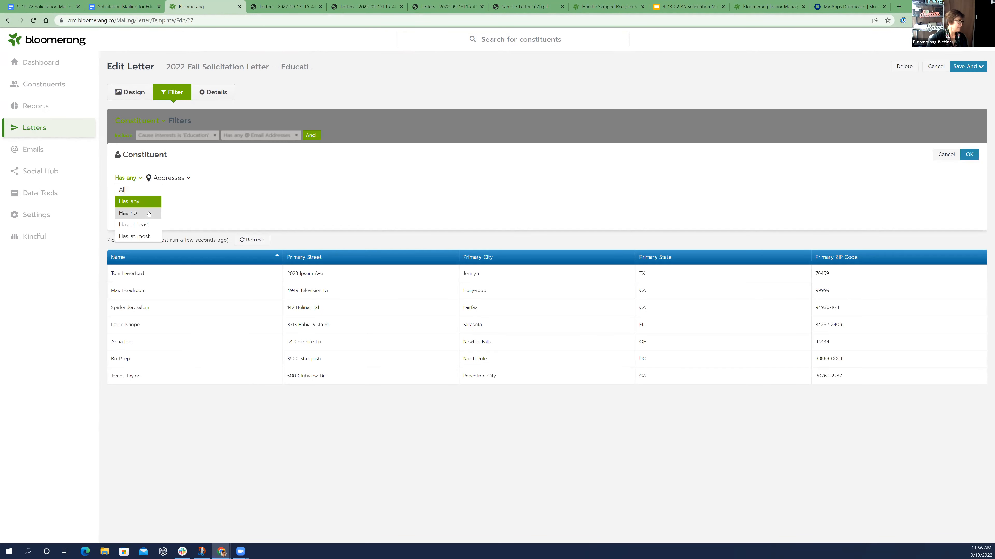
{"action": "left_click", "coordinate": [149, 214]}
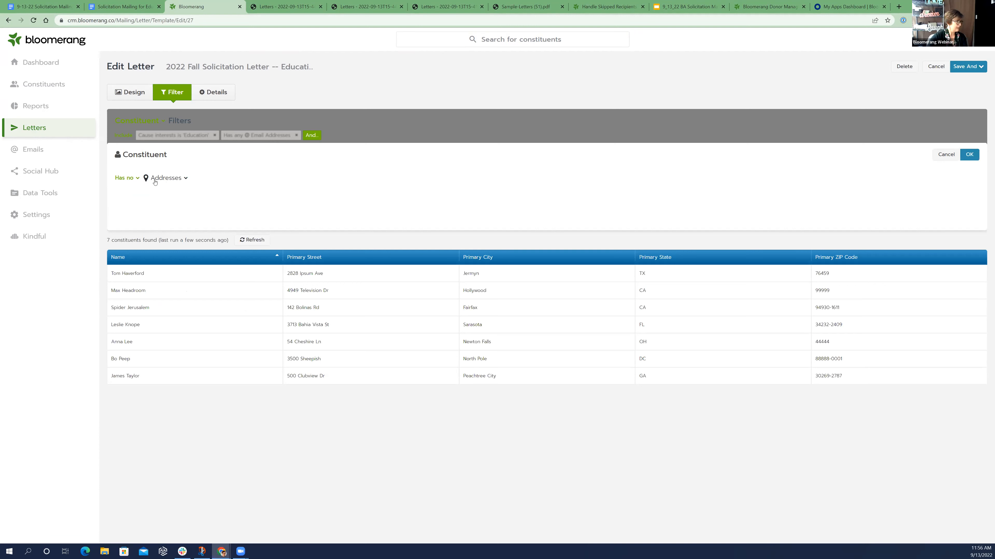
{"action": "left_click", "coordinate": [139, 178]}
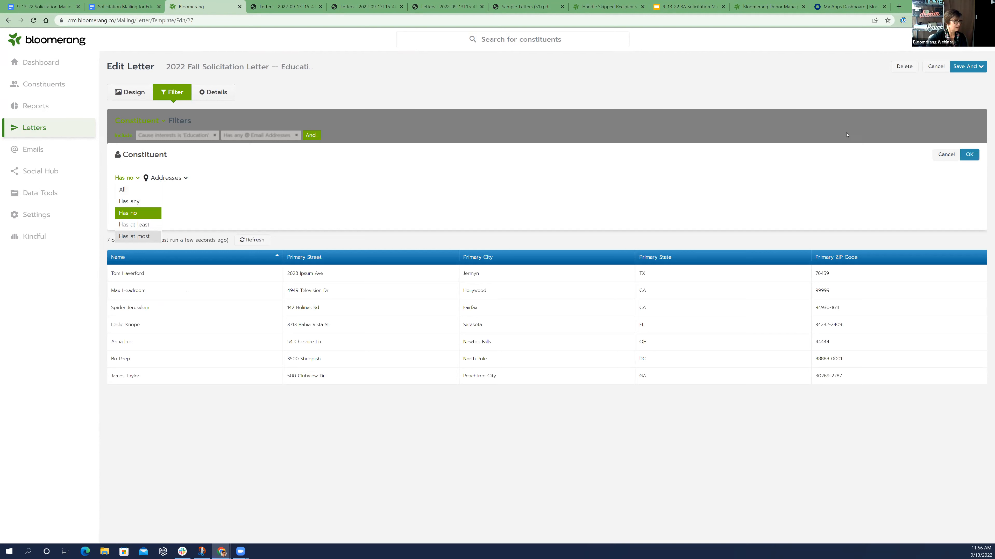
{"action": "left_click", "coordinate": [976, 156]}
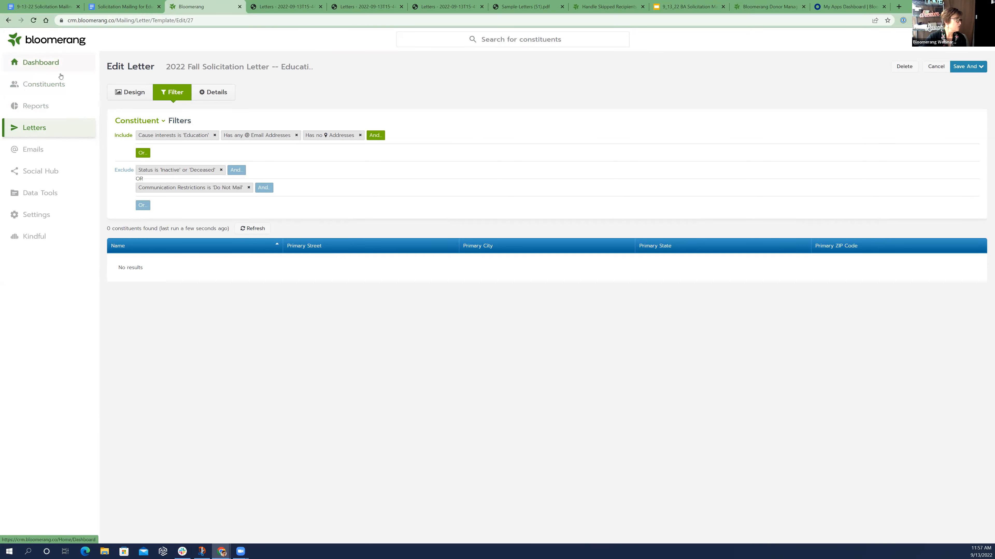
Leave the letter without saving its filter changes and open the My Organization settings at the NCOA section
{"action": "left_click", "coordinate": [53, 218]}
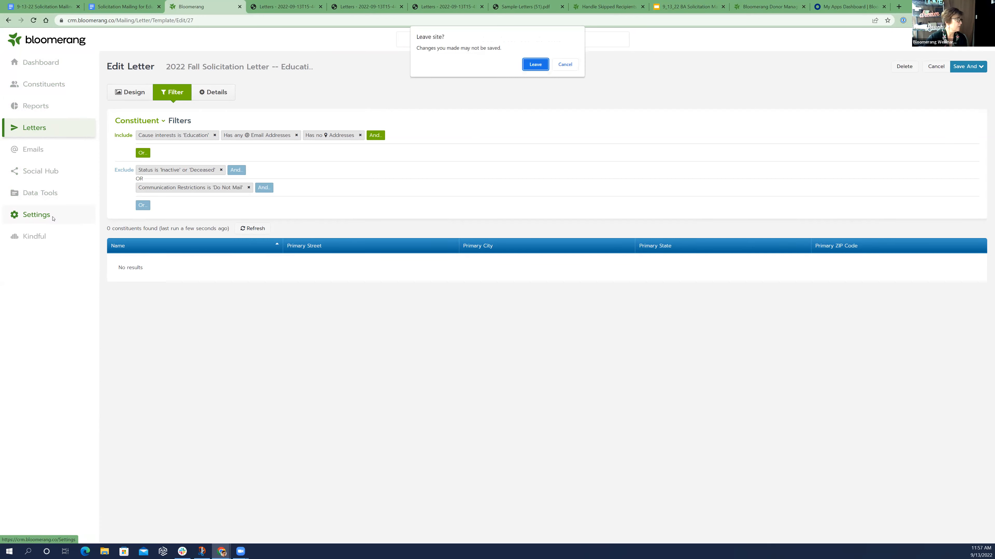
{"action": "left_click", "coordinate": [535, 64]}
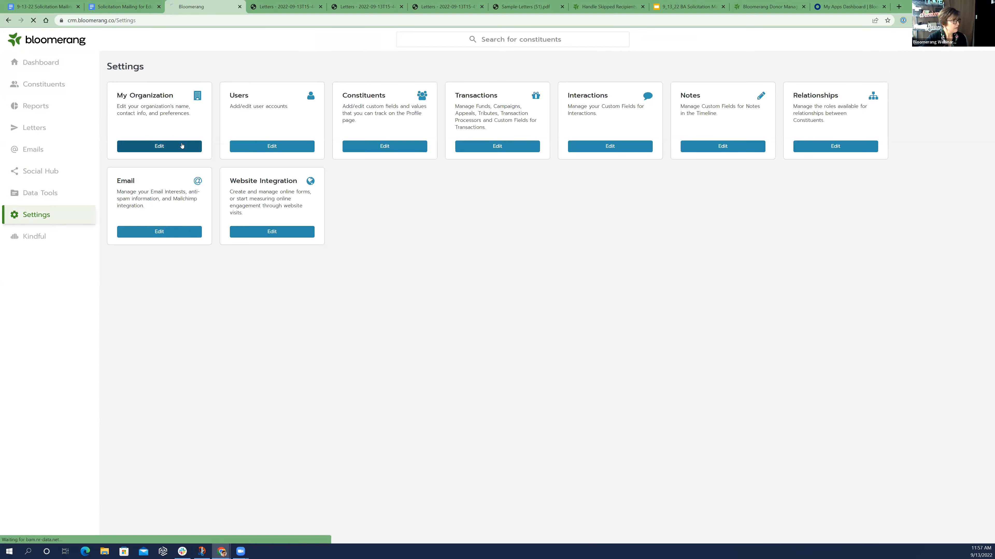
{"action": "left_click", "coordinate": [182, 145]}
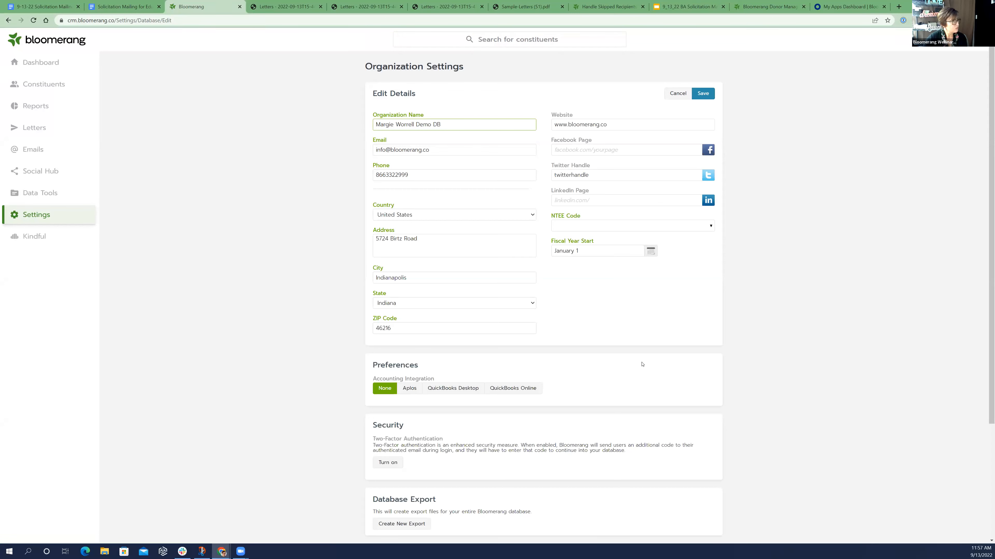
{"action": "scroll", "coordinate": [691, 328], "scroll_direction": "down", "scroll_amount": 4}
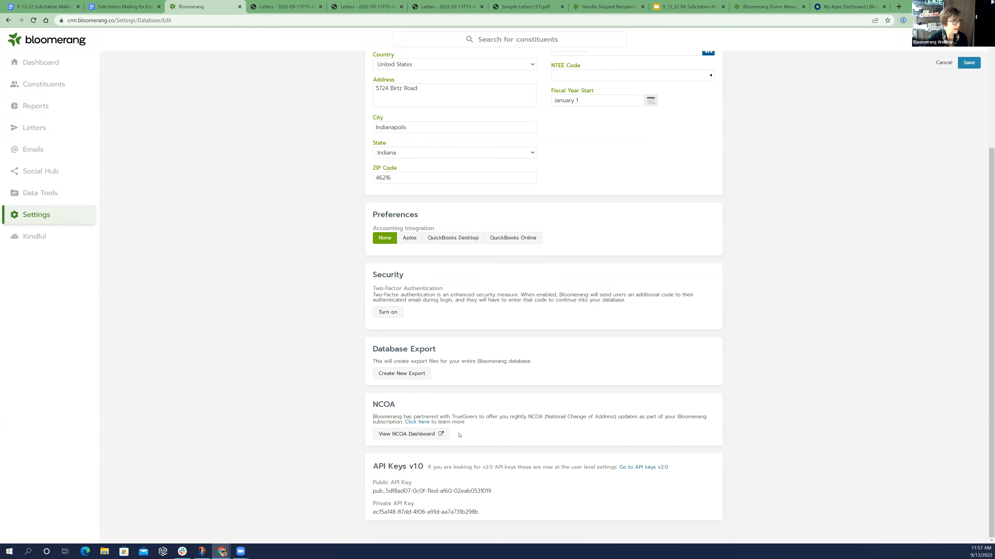
Open the NCOA dashboard in TrueGivers and review its address coverage, tasks and recent updates
{"action": "left_click", "coordinate": [402, 434]}
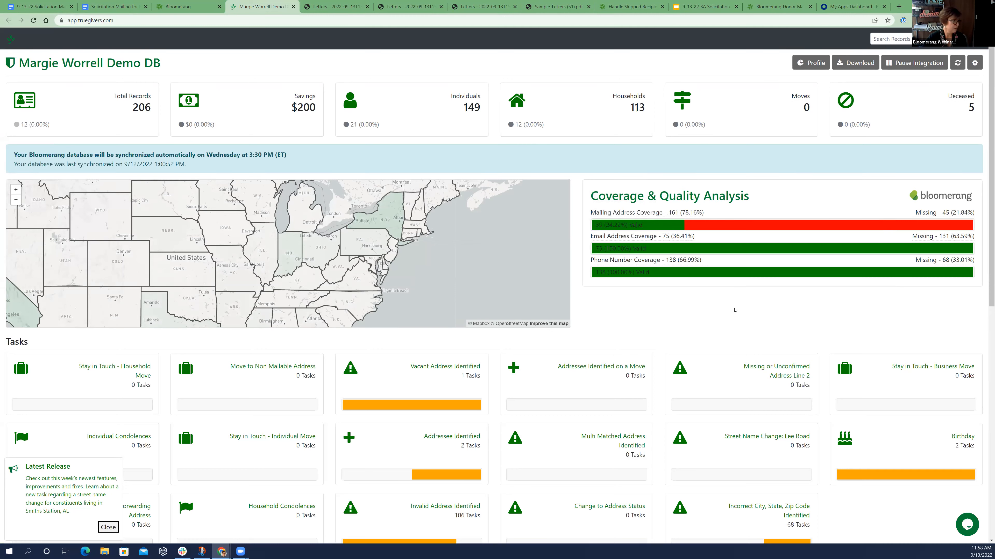
{"action": "scroll", "coordinate": [415, 370], "scroll_direction": "down", "scroll_amount": 2}
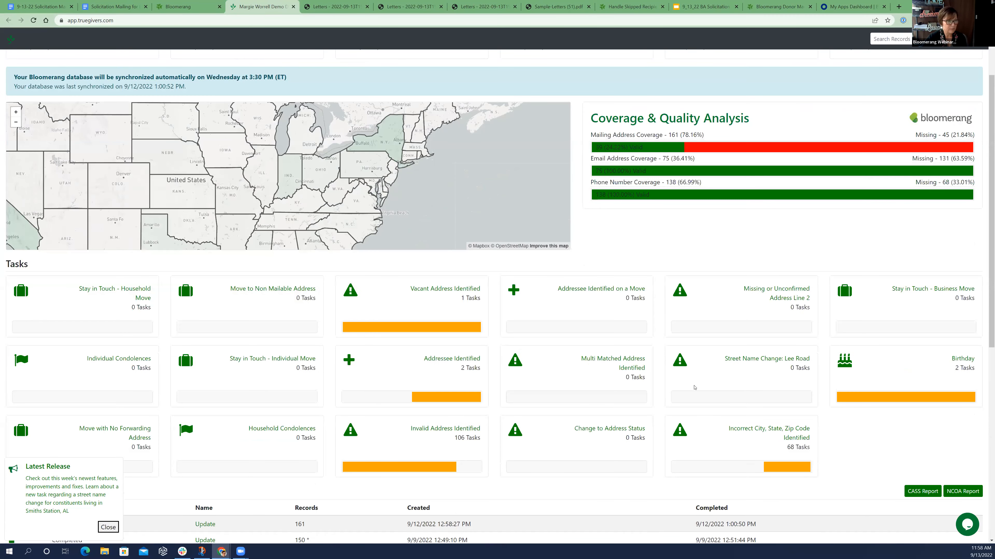
{"action": "scroll", "coordinate": [409, 299], "scroll_direction": "down", "scroll_amount": 3}
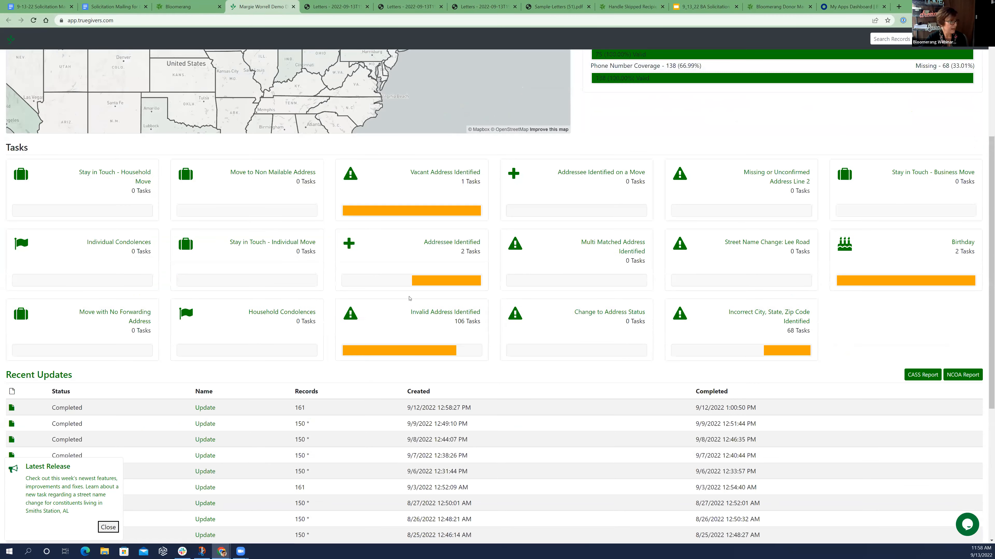
{"action": "scroll", "coordinate": [633, 319], "scroll_direction": "down", "scroll_amount": 1}
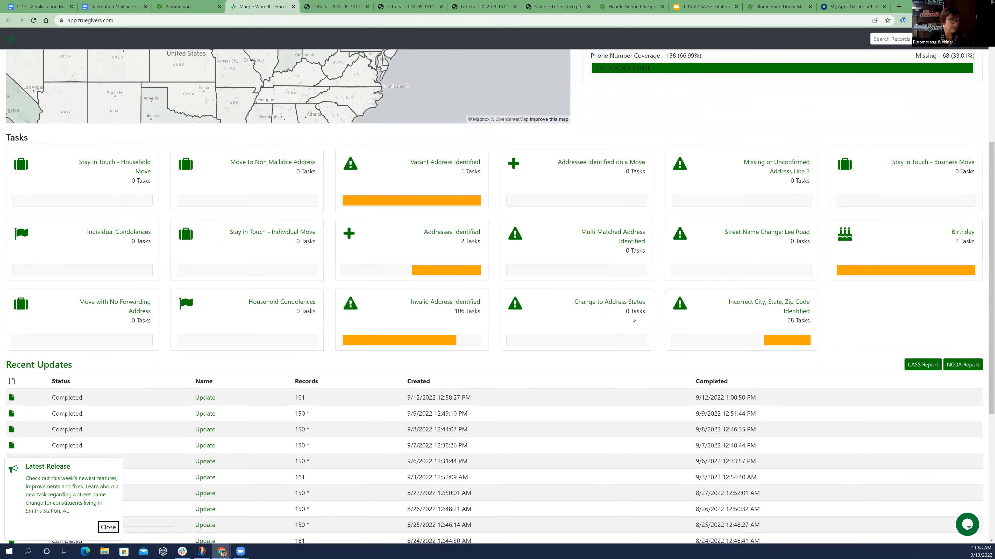
{"action": "scroll", "coordinate": [631, 318], "scroll_direction": "down", "scroll_amount": 6}
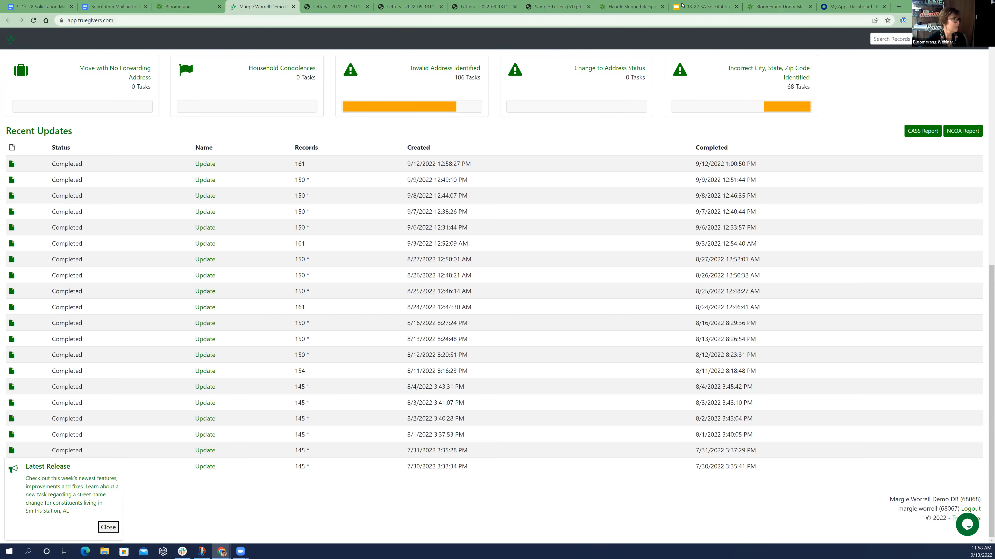
Switch to the "9_13_22 BA Solicitation Mailing session" presentation in Google Slides and present it from slide 15, "We sent these letters...now what?"
{"action": "left_click", "coordinate": [704, 13]}
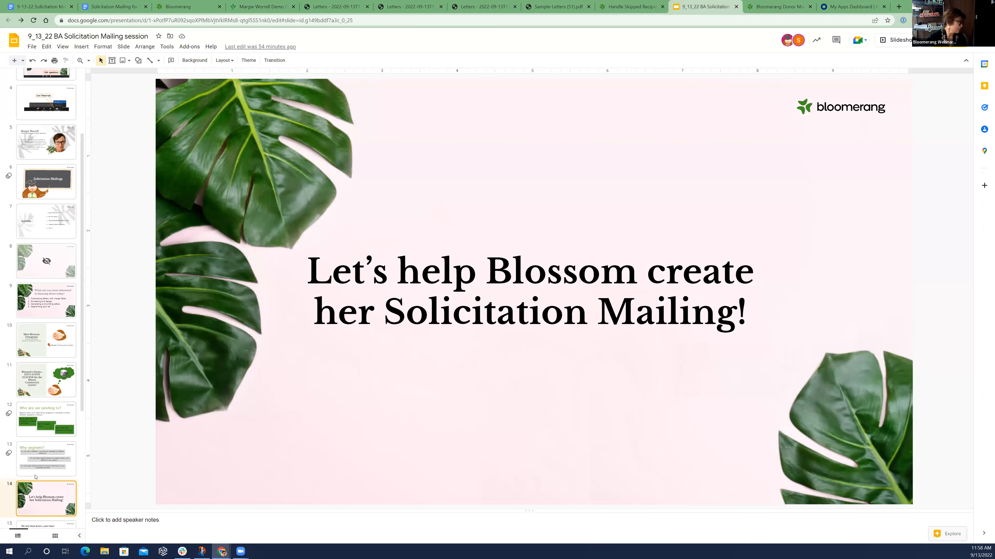
{"action": "scroll", "coordinate": [52, 477], "scroll_direction": "down", "scroll_amount": 4}
{"action": "left_click", "coordinate": [43, 383]}
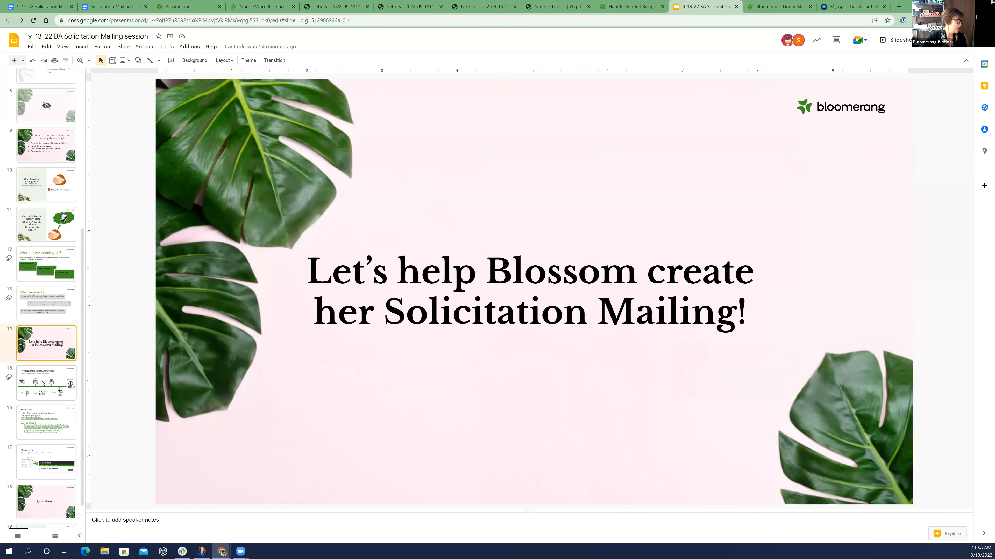
{"action": "left_click", "coordinate": [893, 40]}
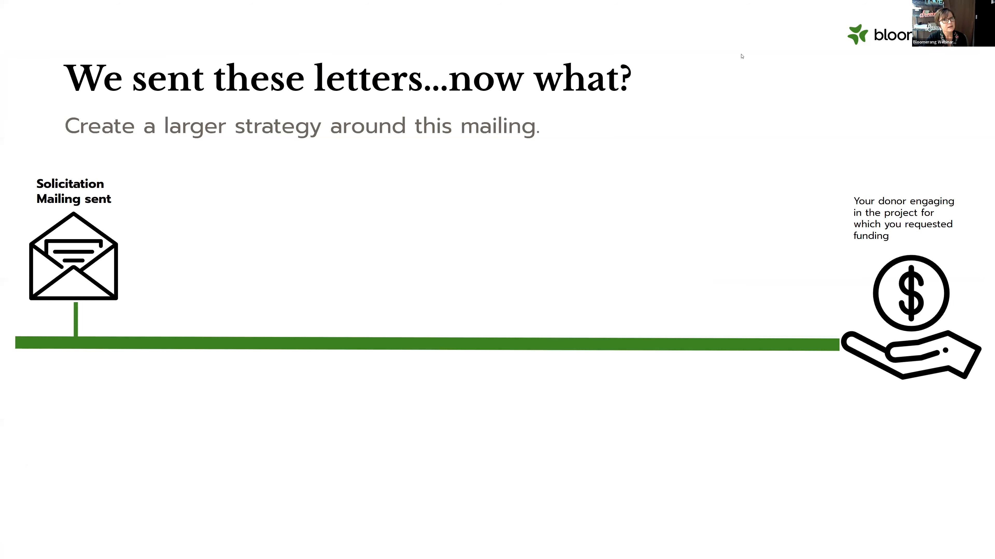
{"action": "mouse_move", "coordinate": [167, 554]}
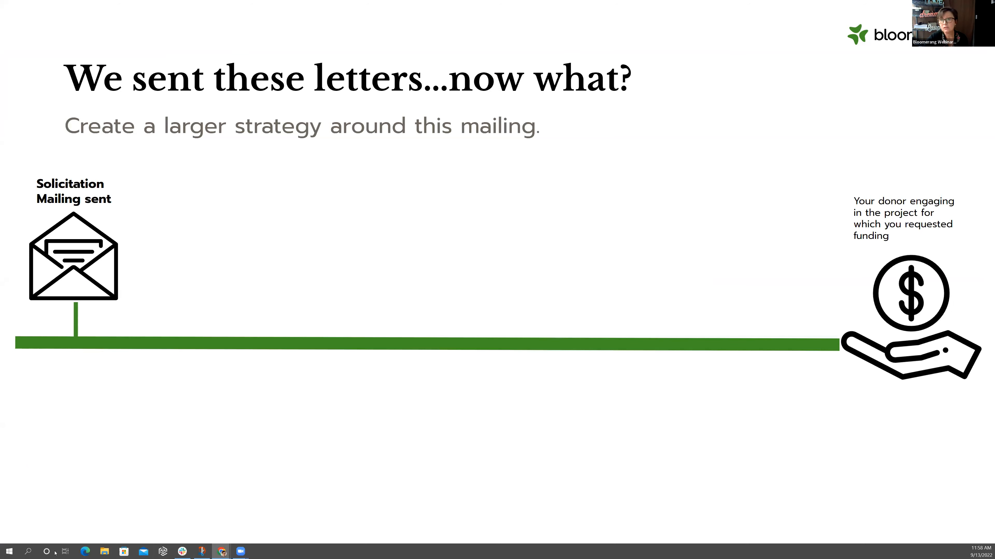